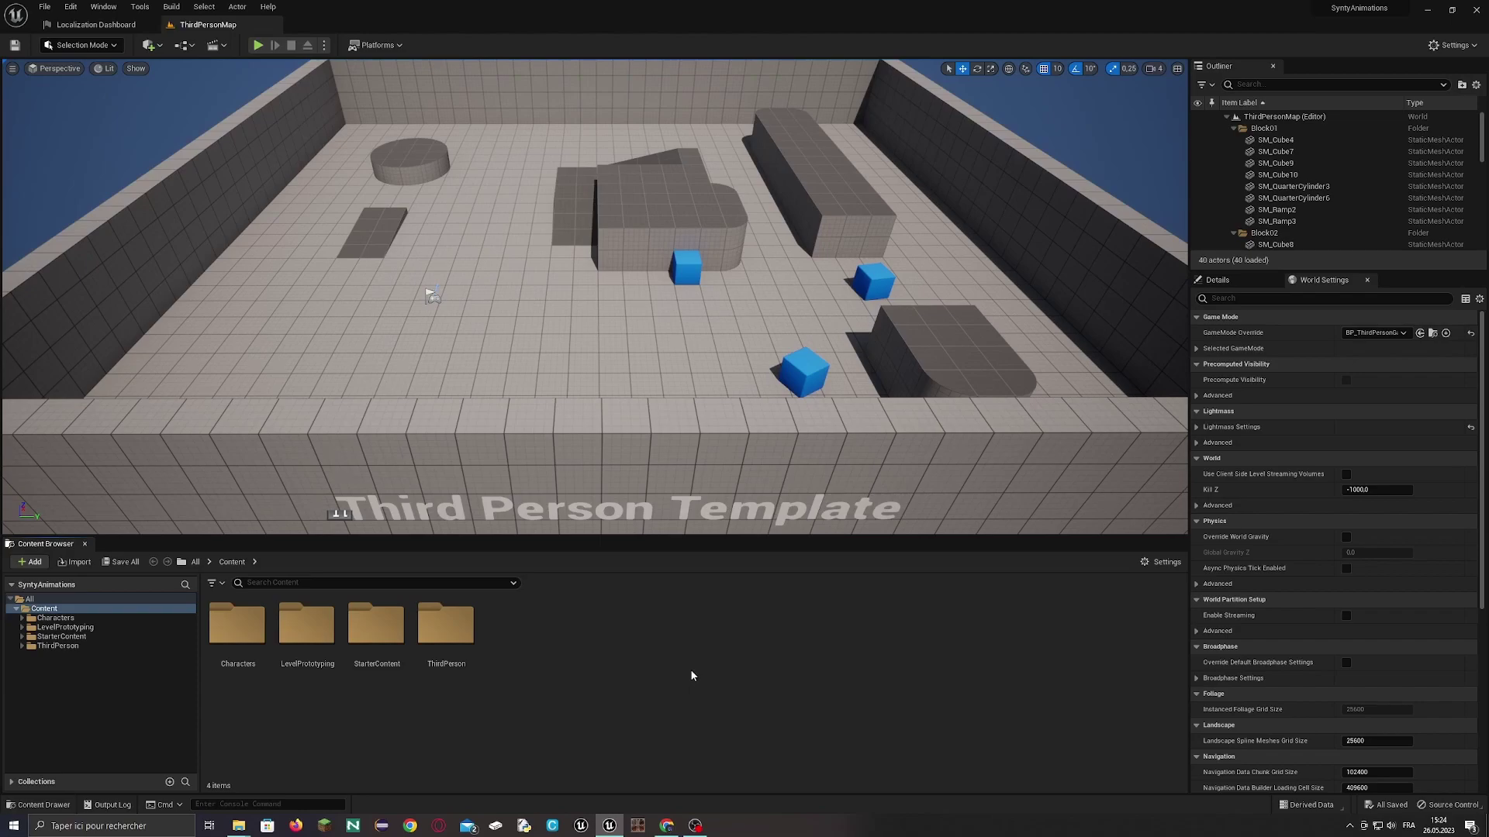
# - Create a folder named MyGame in the Content folder and open it
pyautogui.rightClick(593, 677)
pyautogui.click(645, 323)
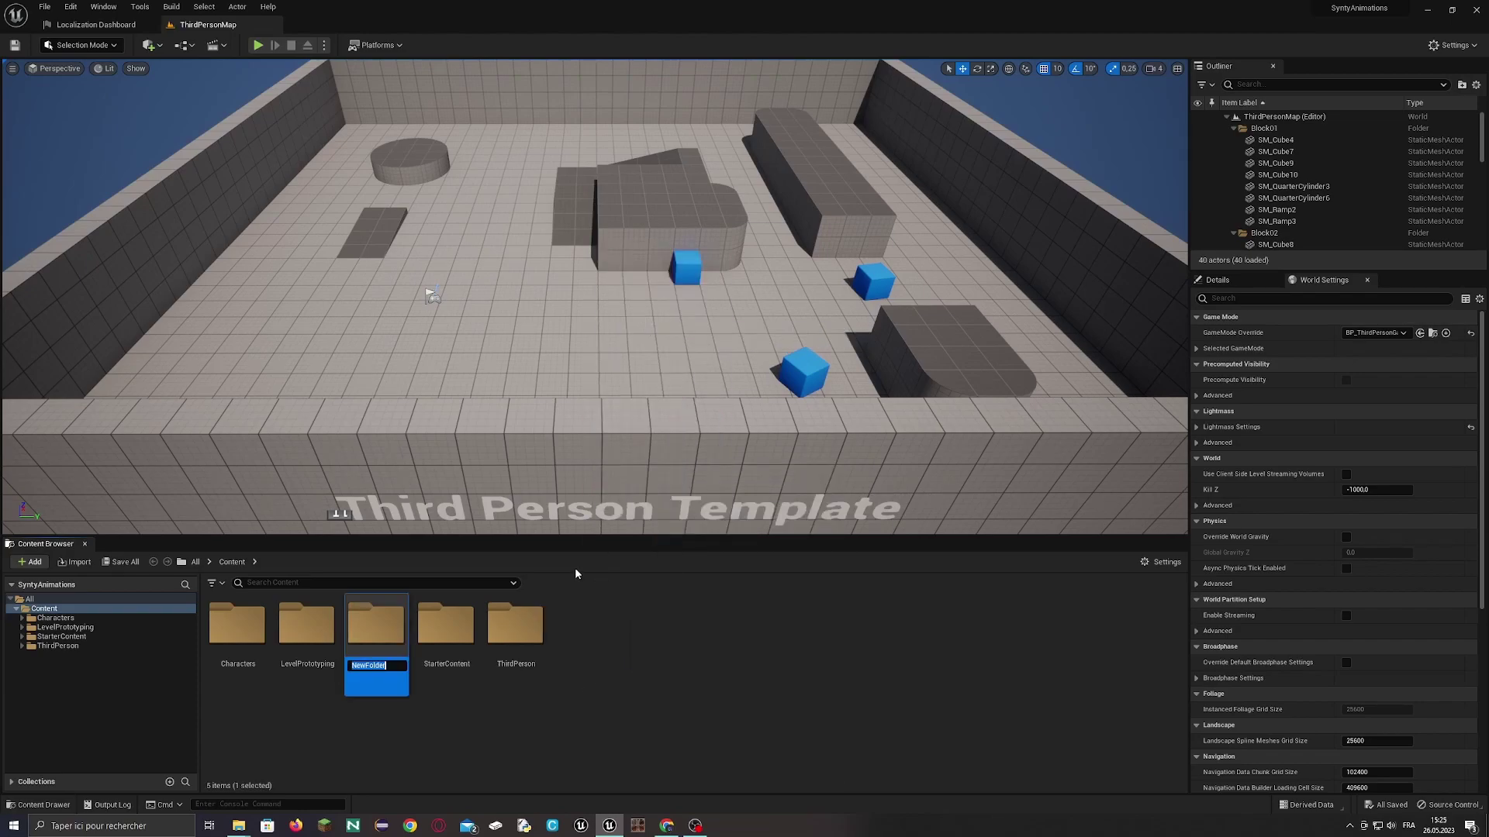
pyautogui.write('MyGame')
pyautogui.press('Return')
pyautogui.press('Return')
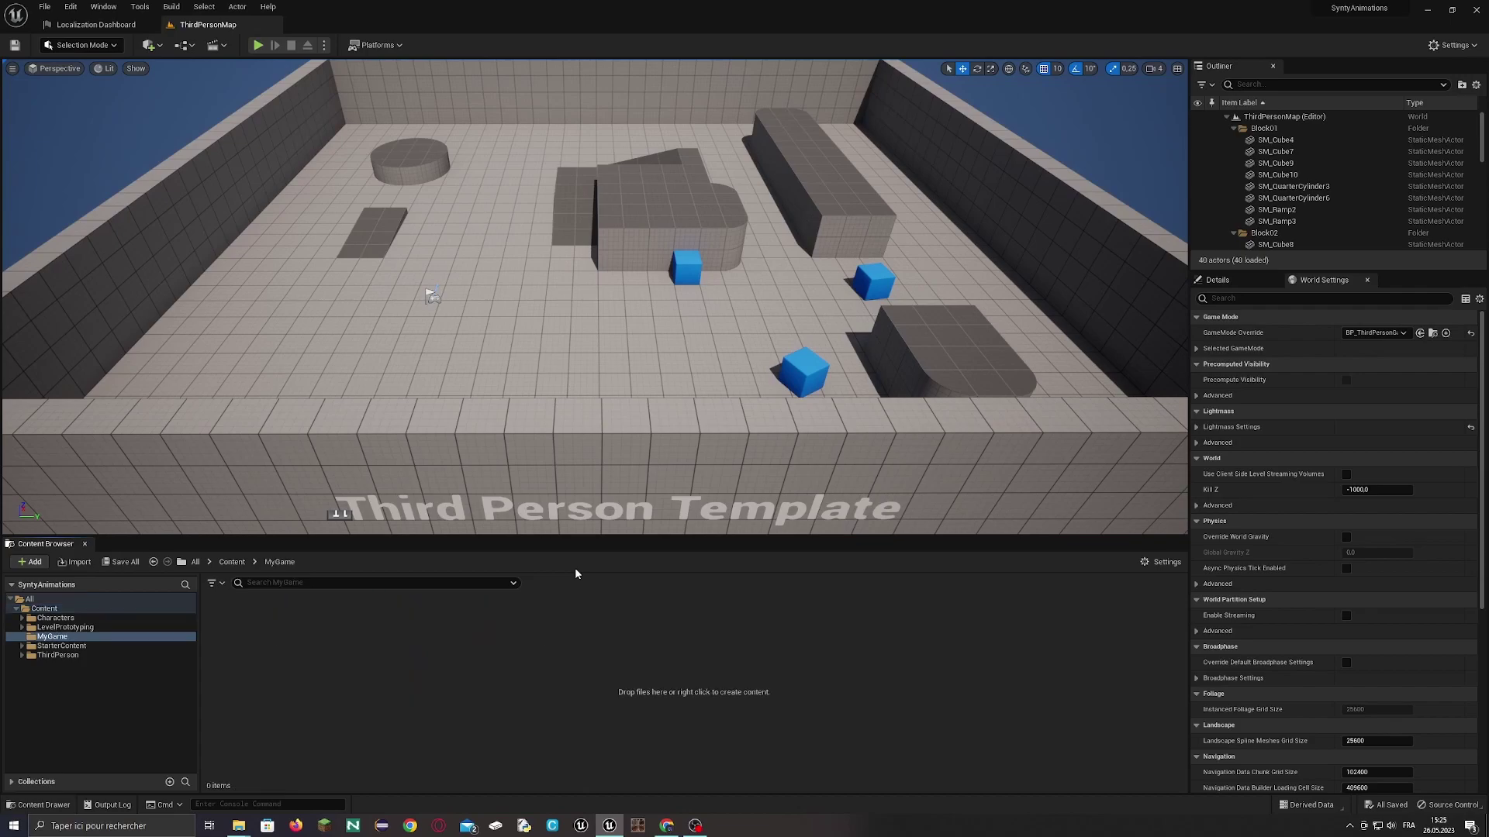
# - Create a folder named Animations inside MyGame and open it
pyautogui.rightClick(339, 652)
pyautogui.click(397, 293)
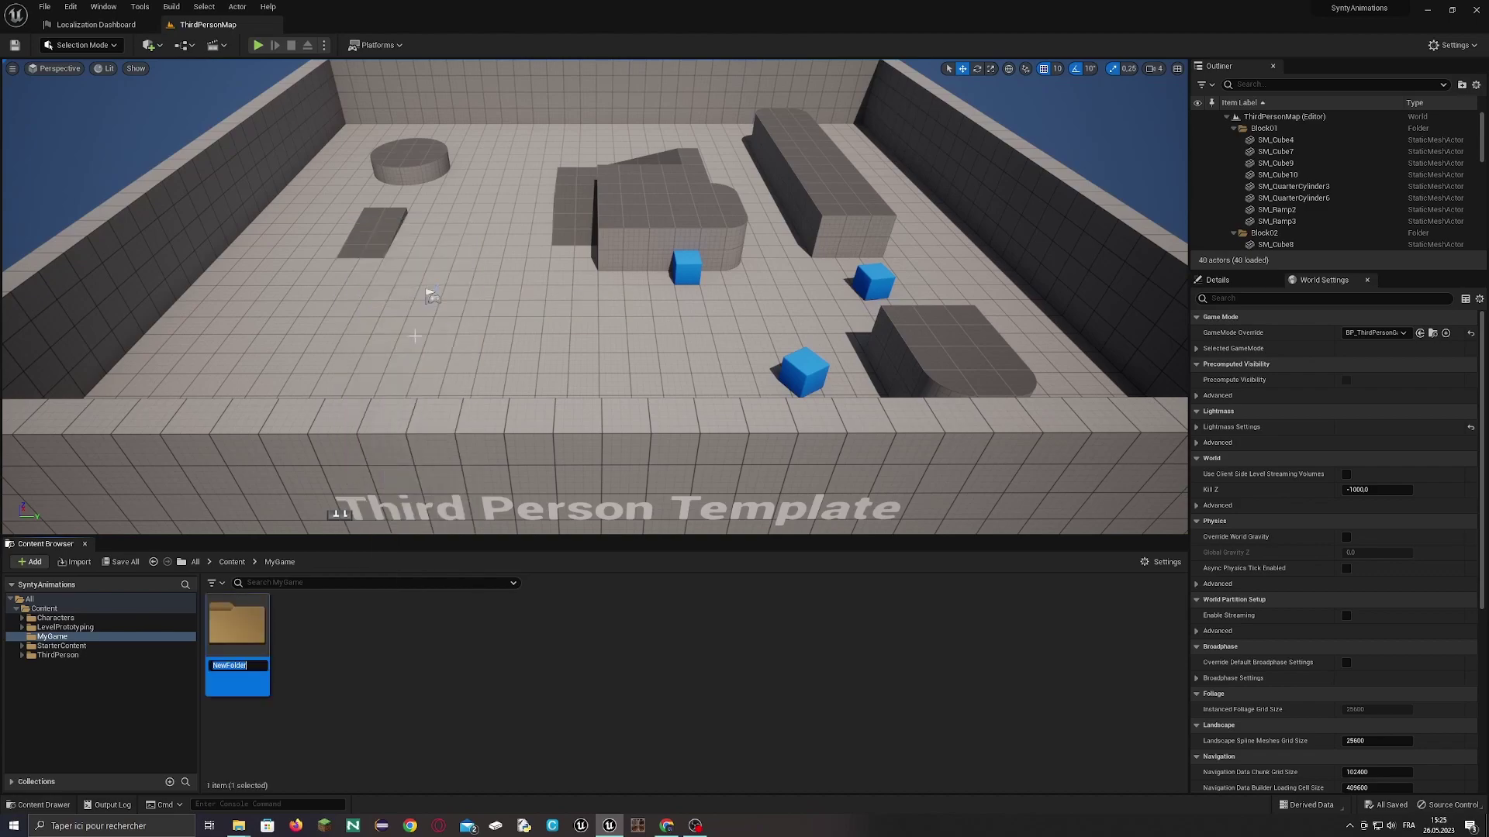
pyautogui.write('Animations')
pyautogui.press('Return')
pyautogui.press('Return')
# - Create two folders named Mixamo and Synty inside the Animations folder
pyautogui.rightClick(333, 657)
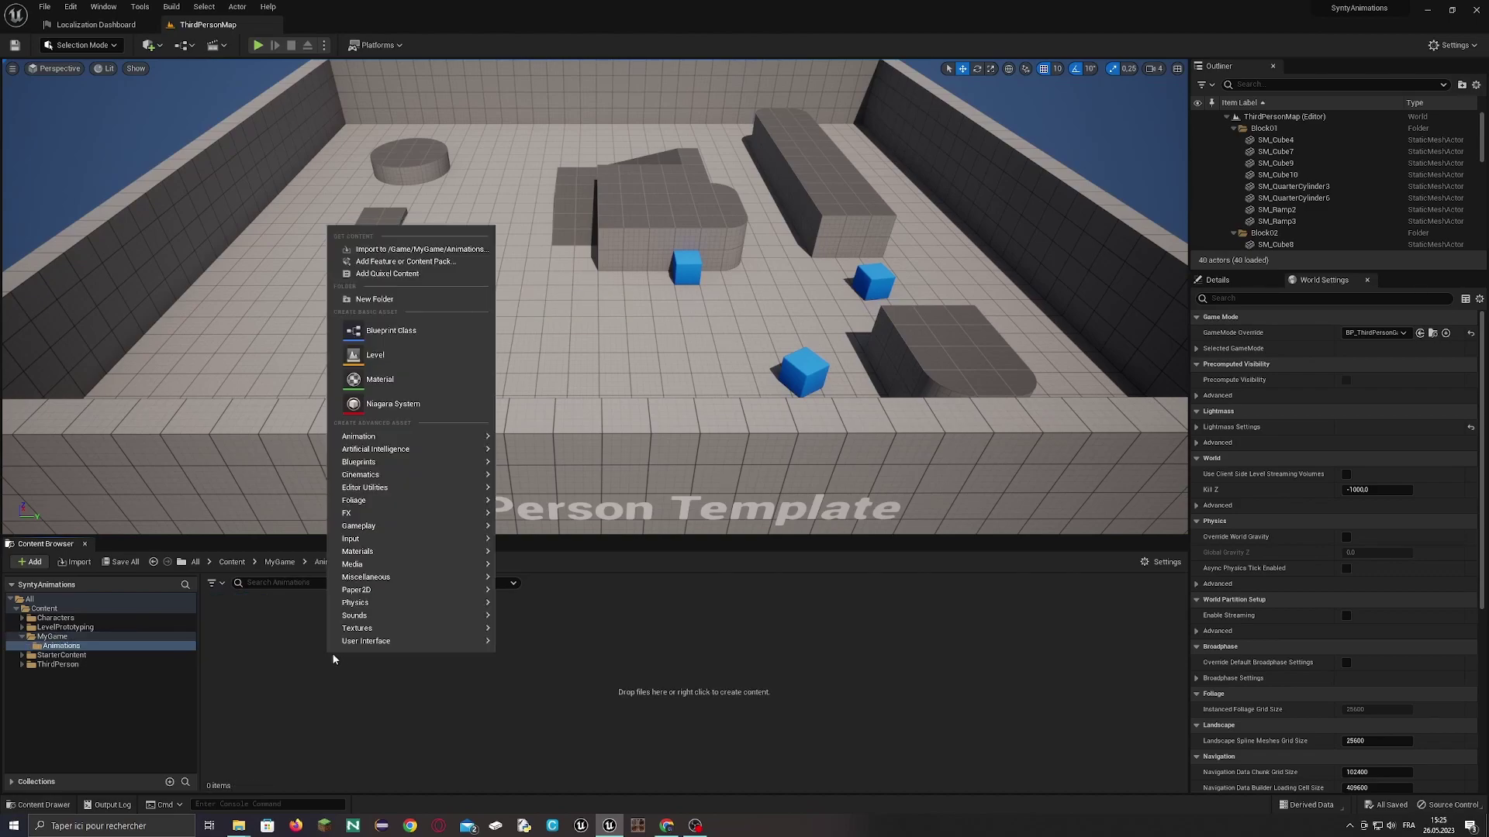
pyautogui.click(398, 300)
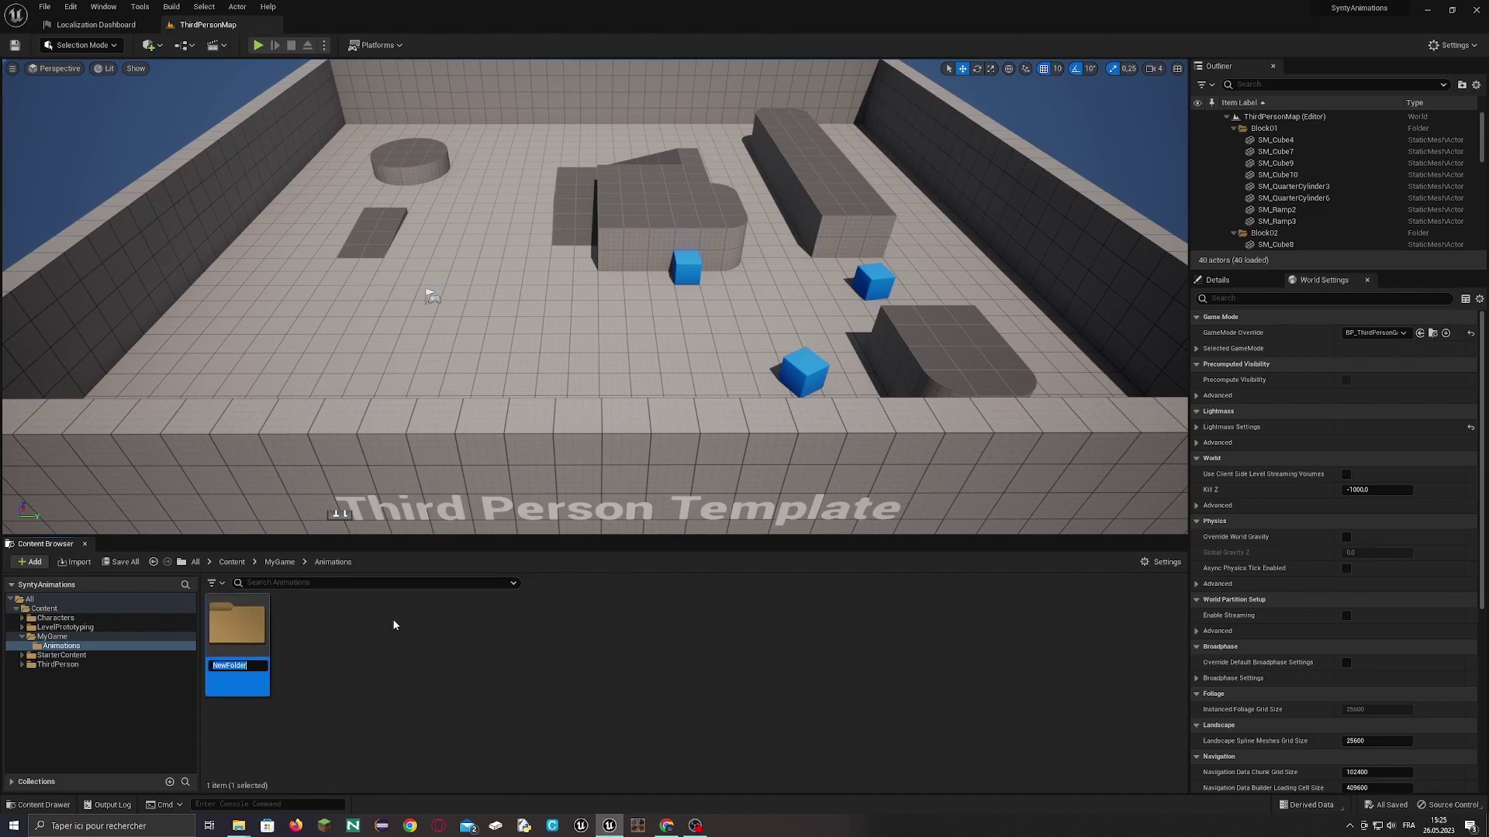
pyautogui.write('Mixamo')
pyautogui.rightClick(315, 602)
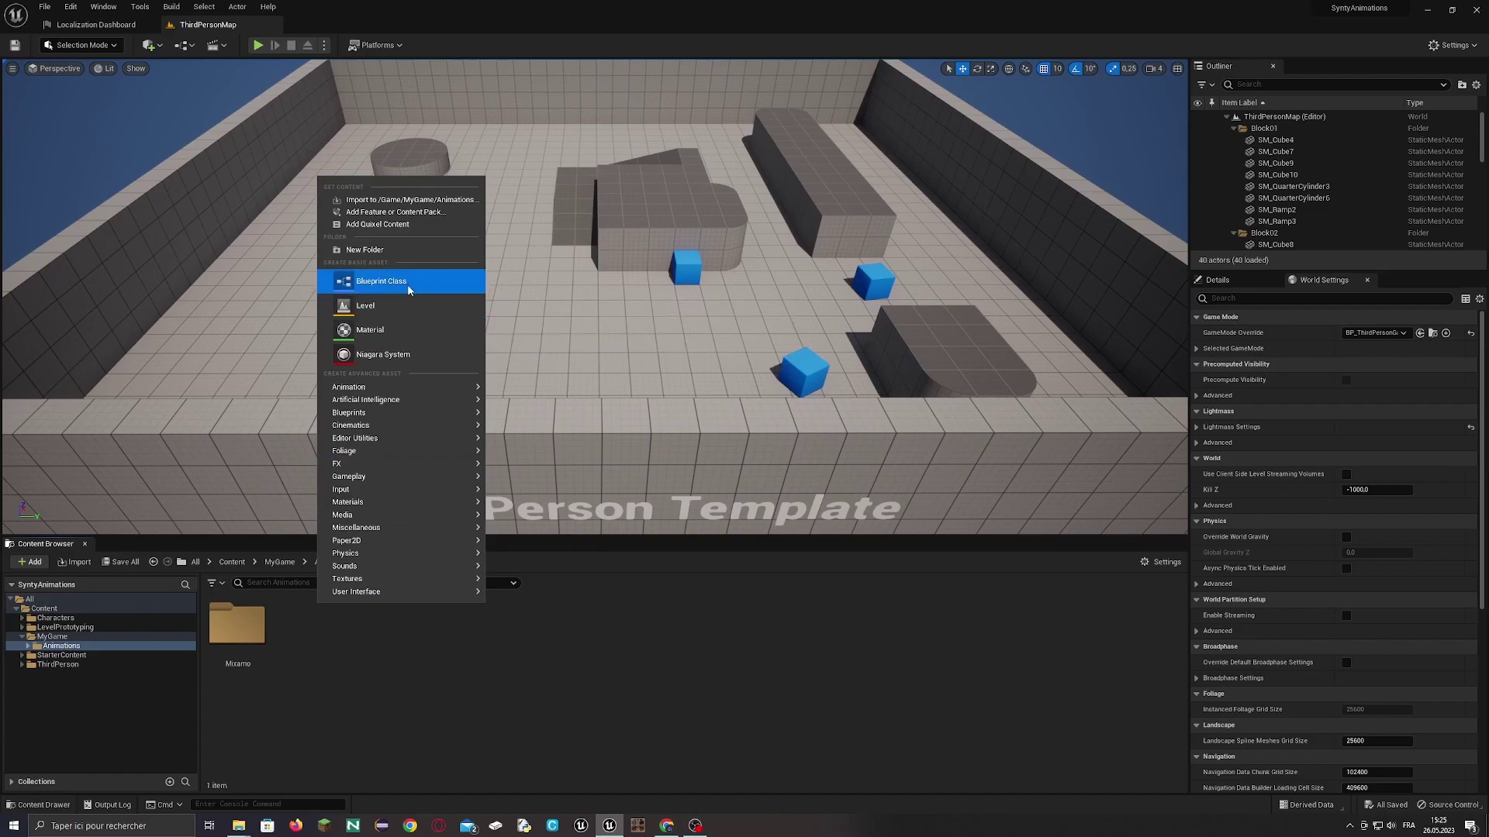
pyautogui.click(372, 250)
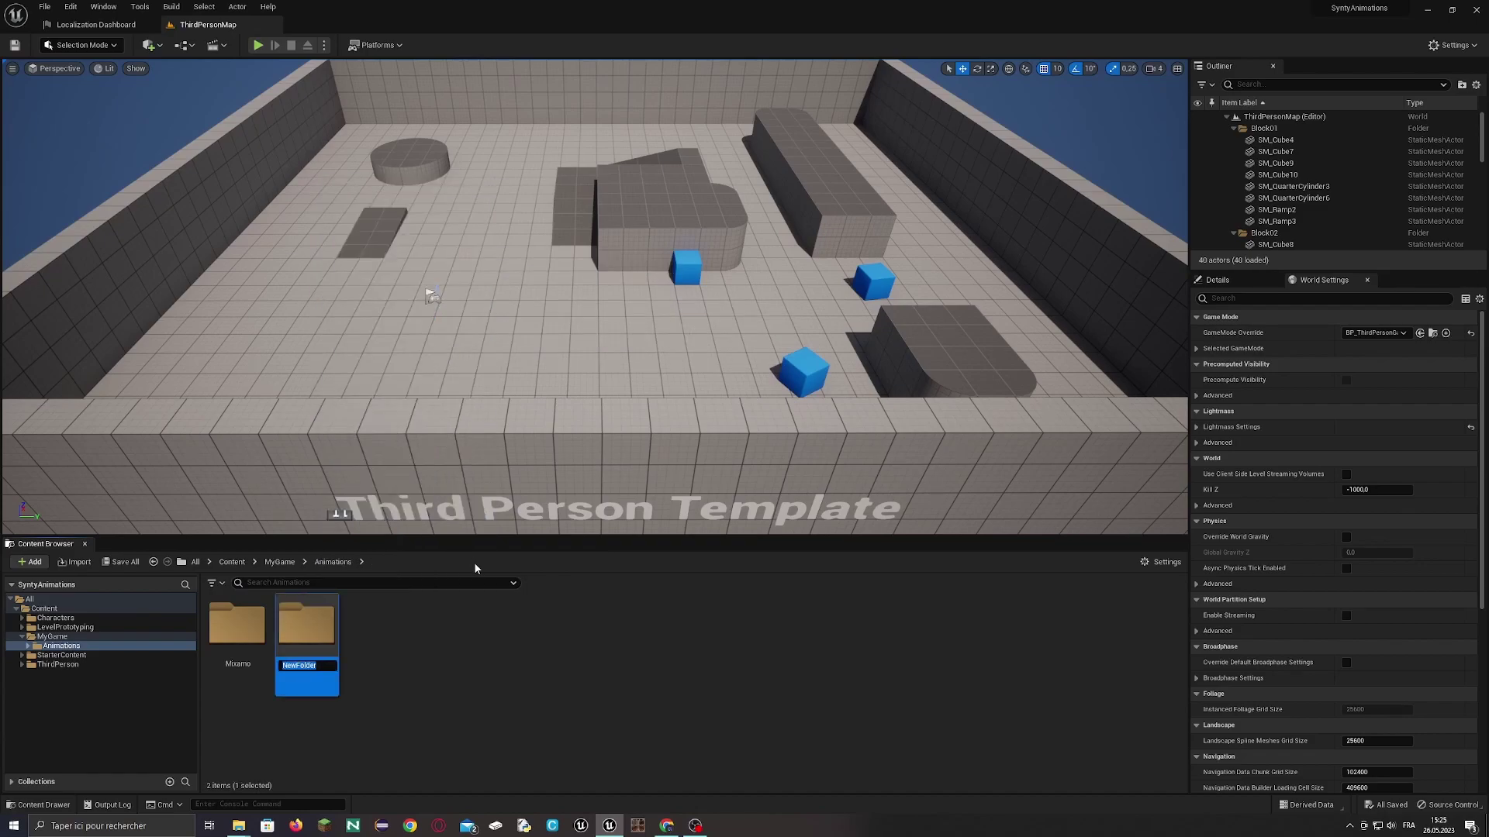
pyautogui.write('Synty')
pyautogui.press('Return')
# - Create a folder named Rigs inside the Mixamo folder
pyautogui.doubleClick(238, 625)
pyautogui.rightClick(267, 643)
pyautogui.moveTo(281, 641)
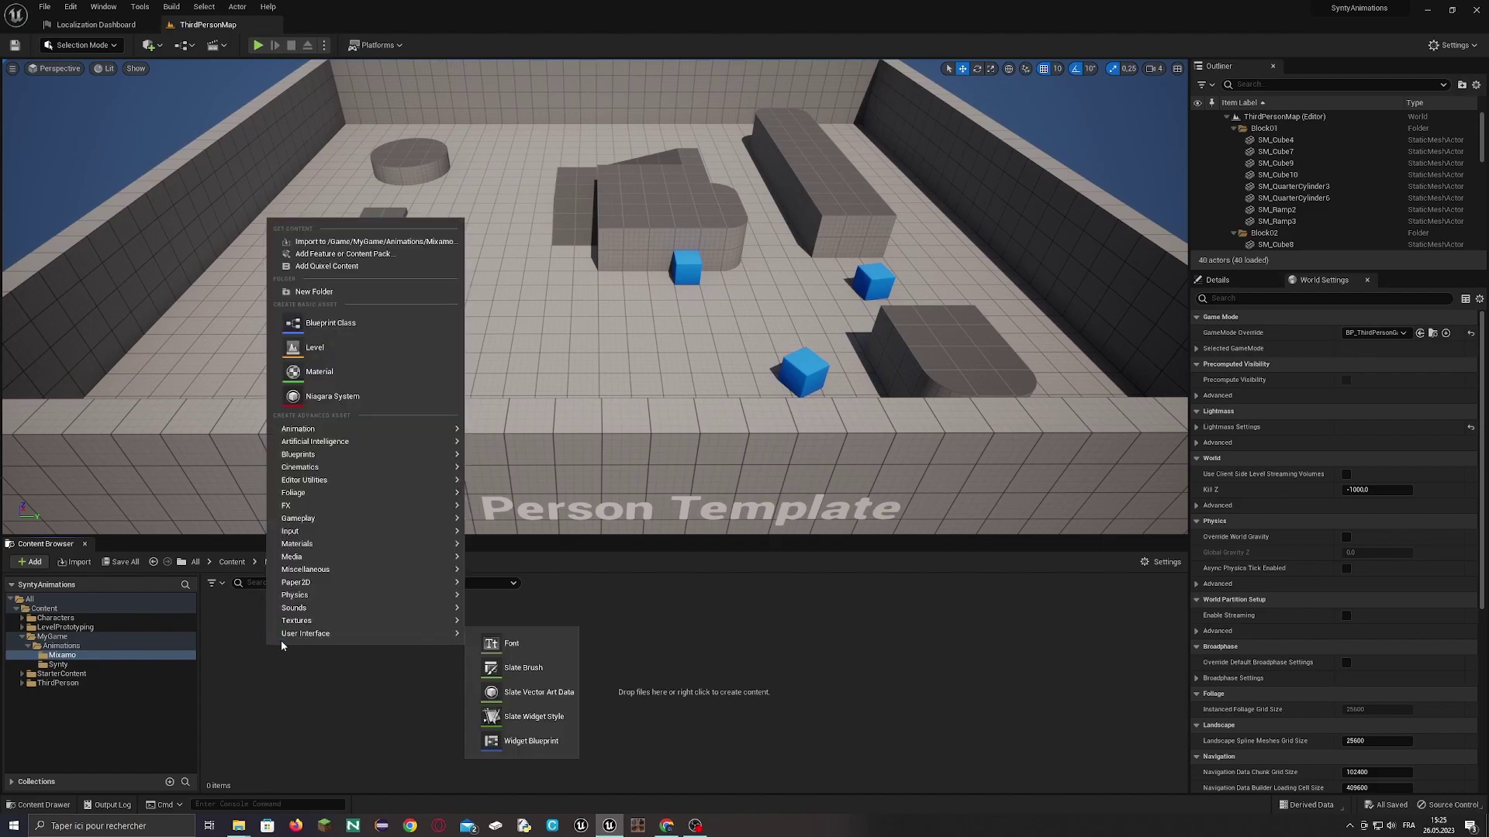
pyautogui.click(340, 295)
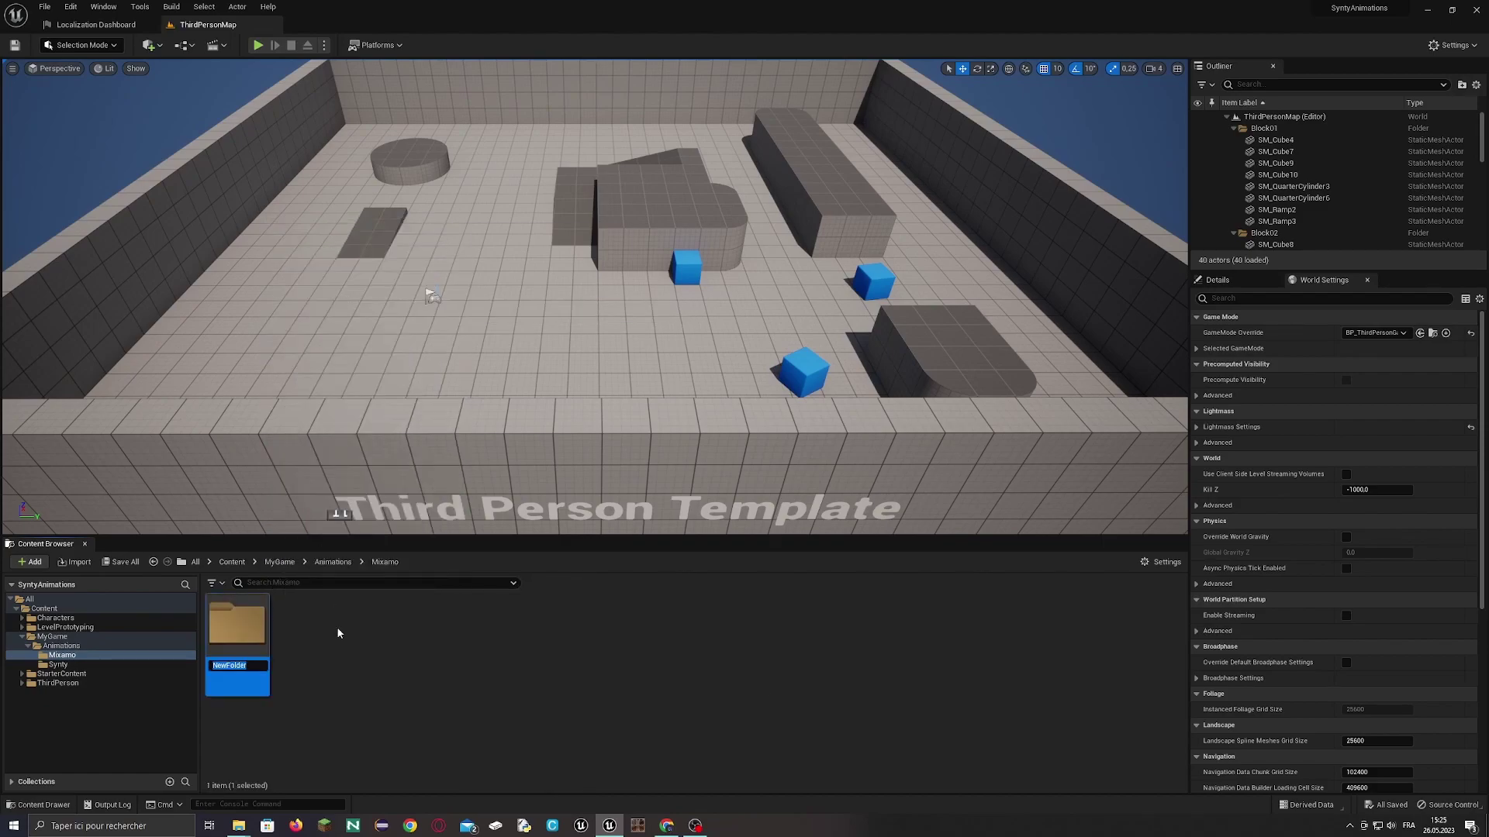
pyautogui.write('Rig')
pyautogui.press('Return')
# - Create a folder named Rigs inside the Synty folder
pyautogui.click(58, 664)
pyautogui.rightClick(256, 671)
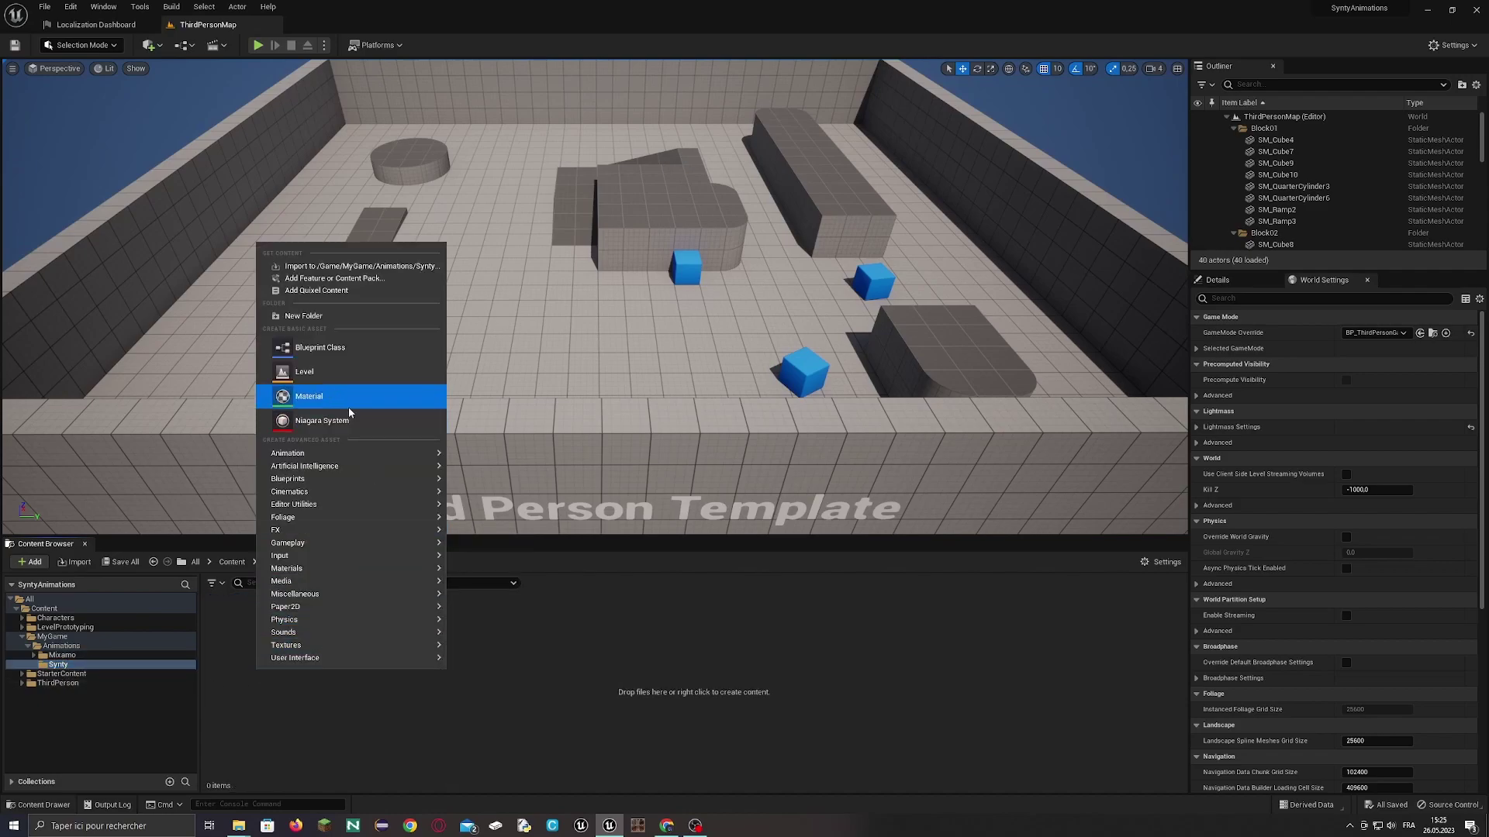
pyautogui.click(304, 316)
pyautogui.write('Rigs')
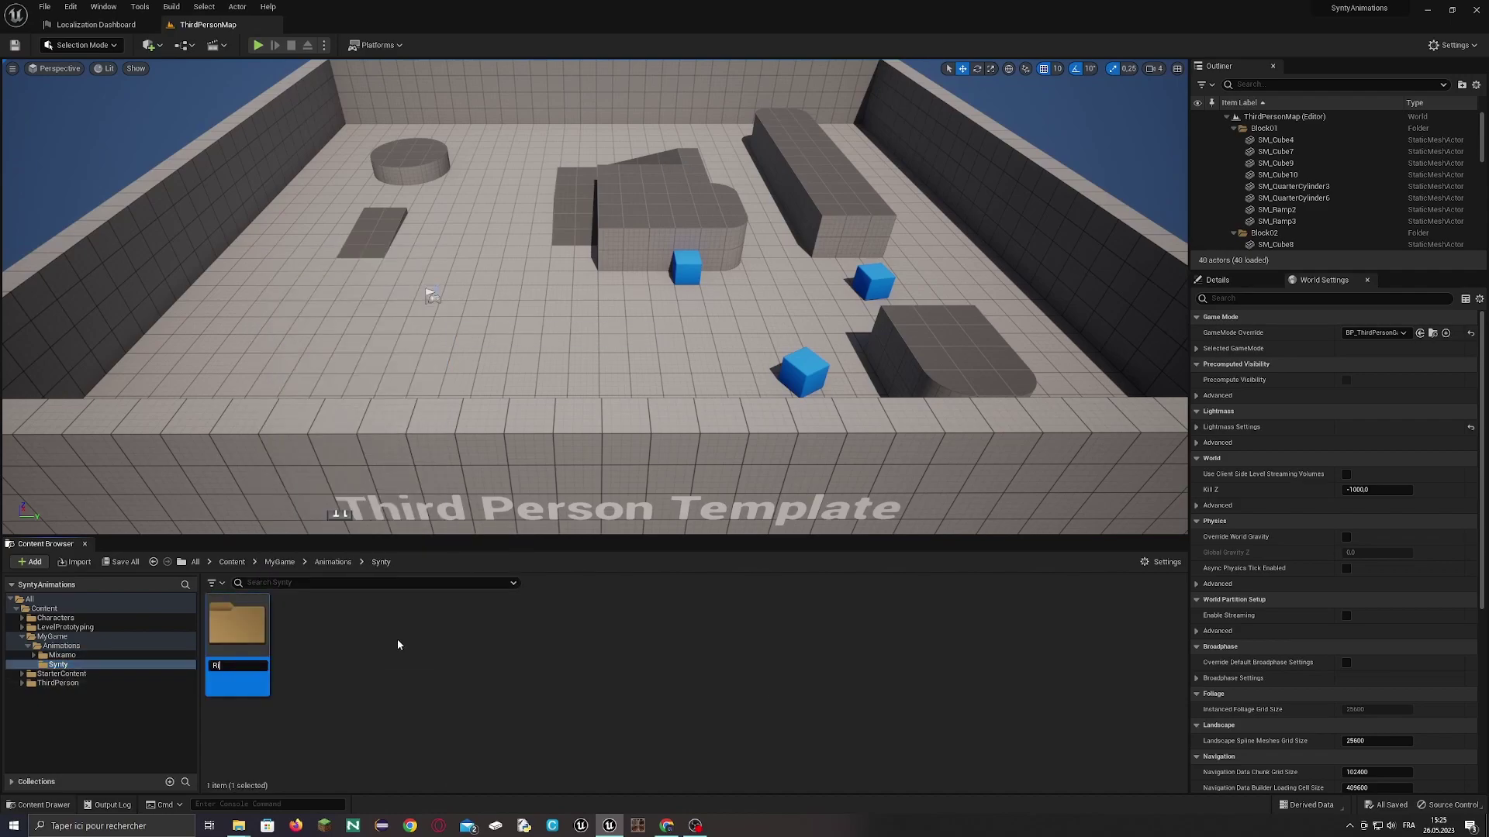
pyautogui.press('Return')
pyautogui.click(355, 691)
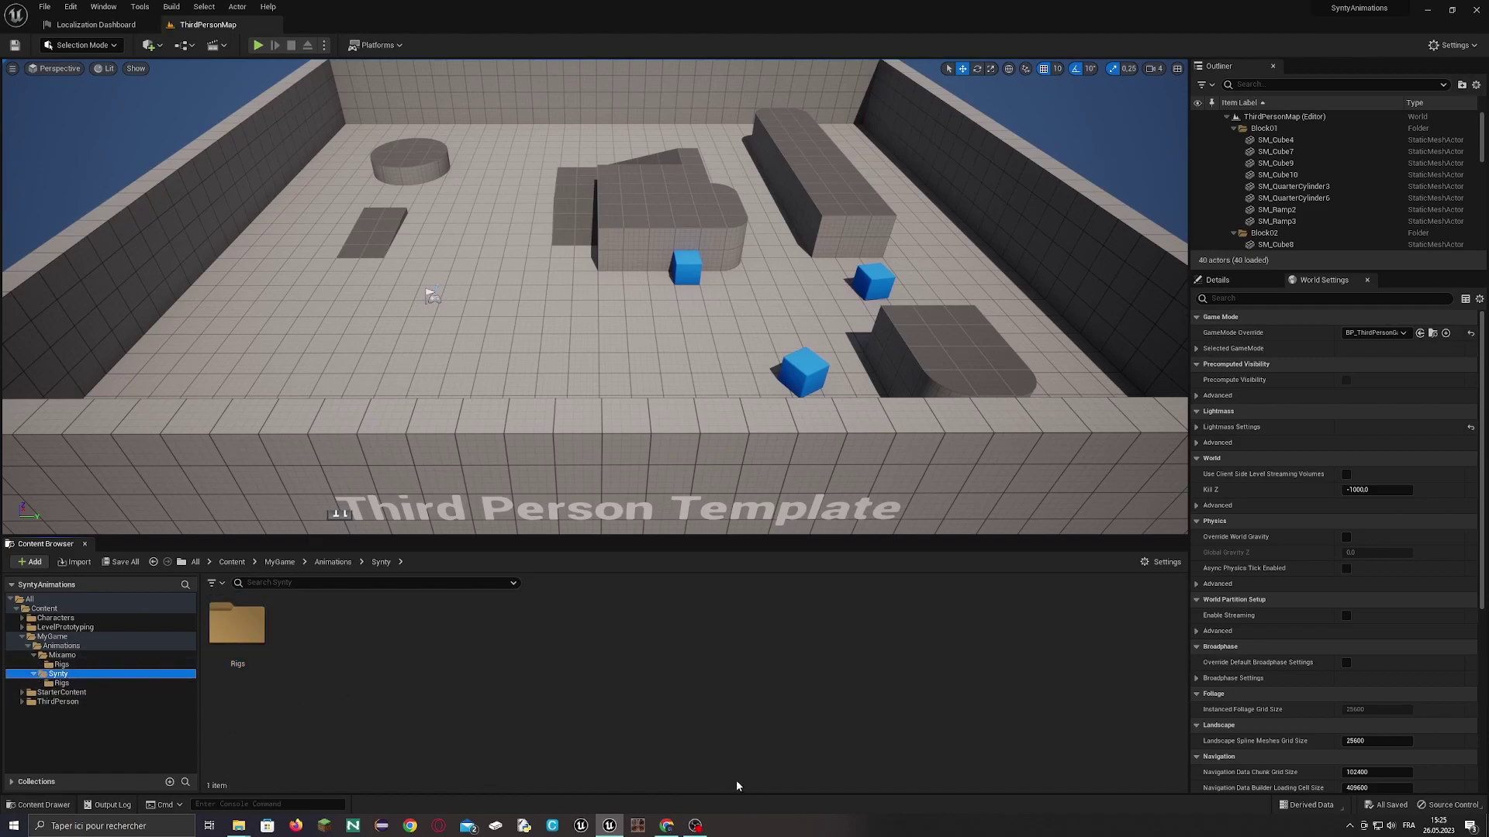
# - Switch to the Mixamo website in Chrome and search the characters for "y_bot"
pyautogui.click(666, 825)
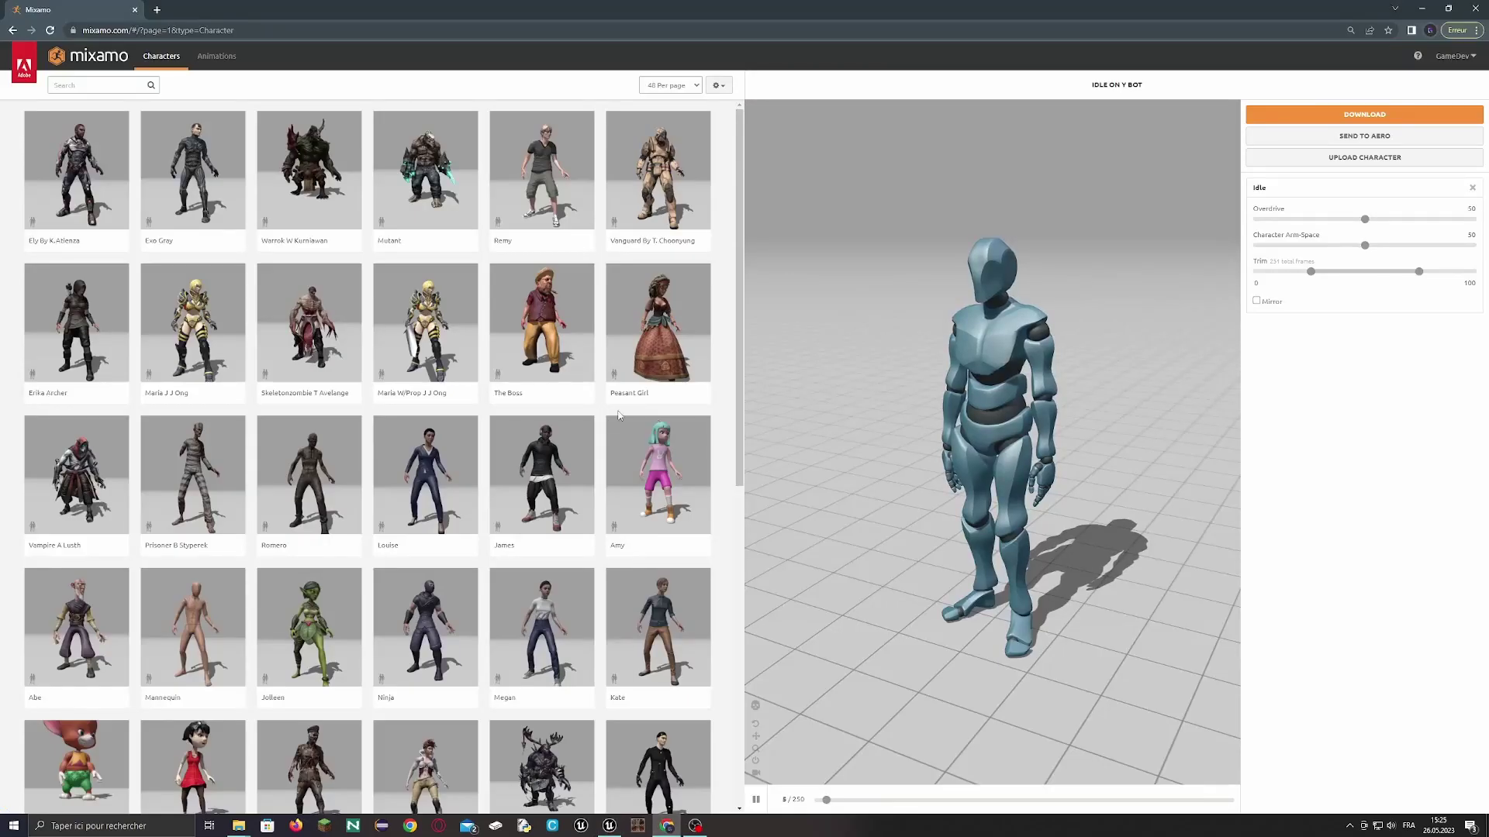
pyautogui.click(216, 56)
pyautogui.click(82, 85)
pyautogui.write('y_bot')
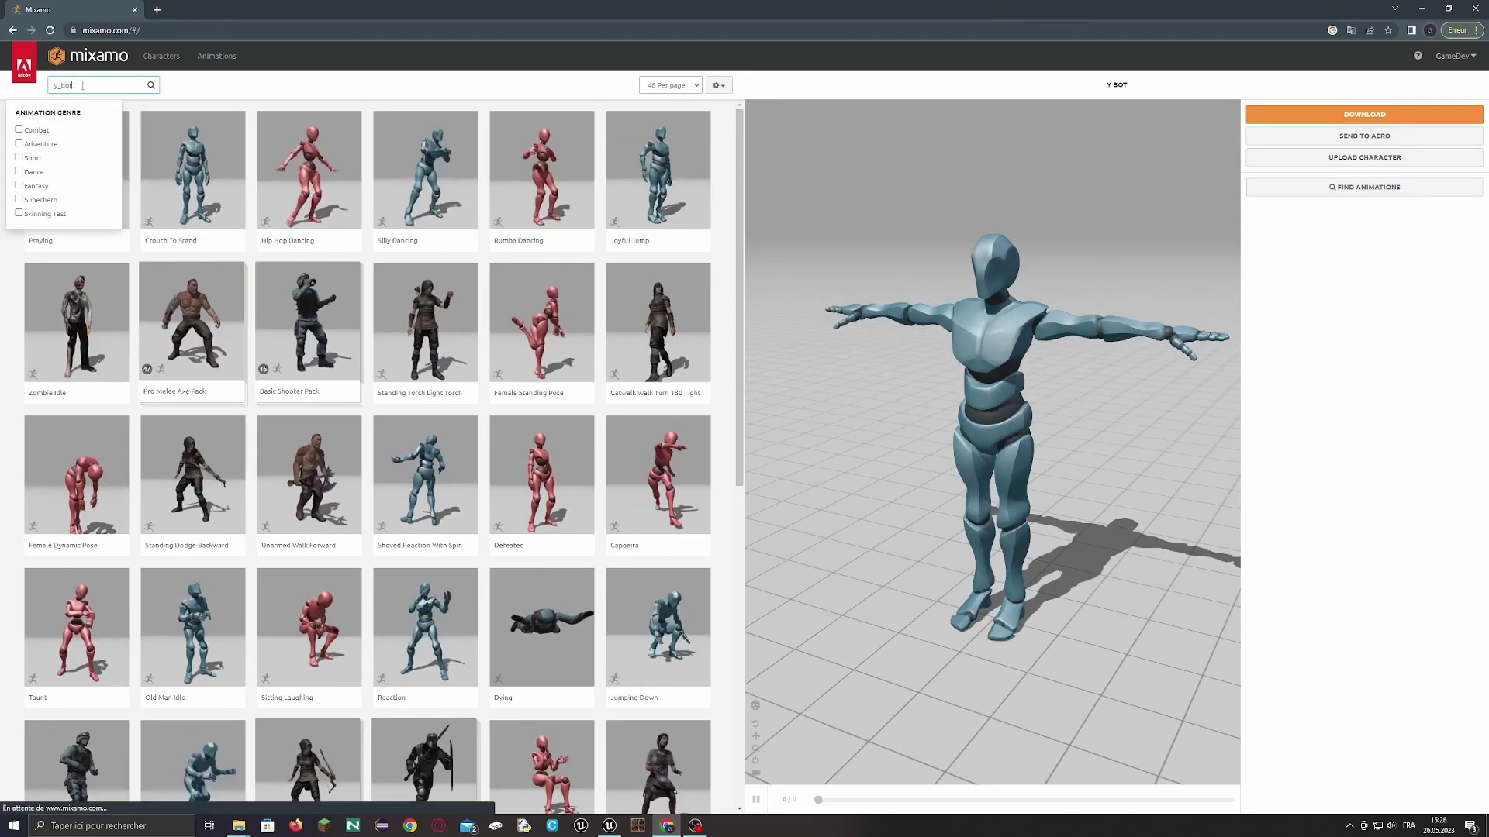
pyautogui.press('Return')
pyautogui.click(167, 57)
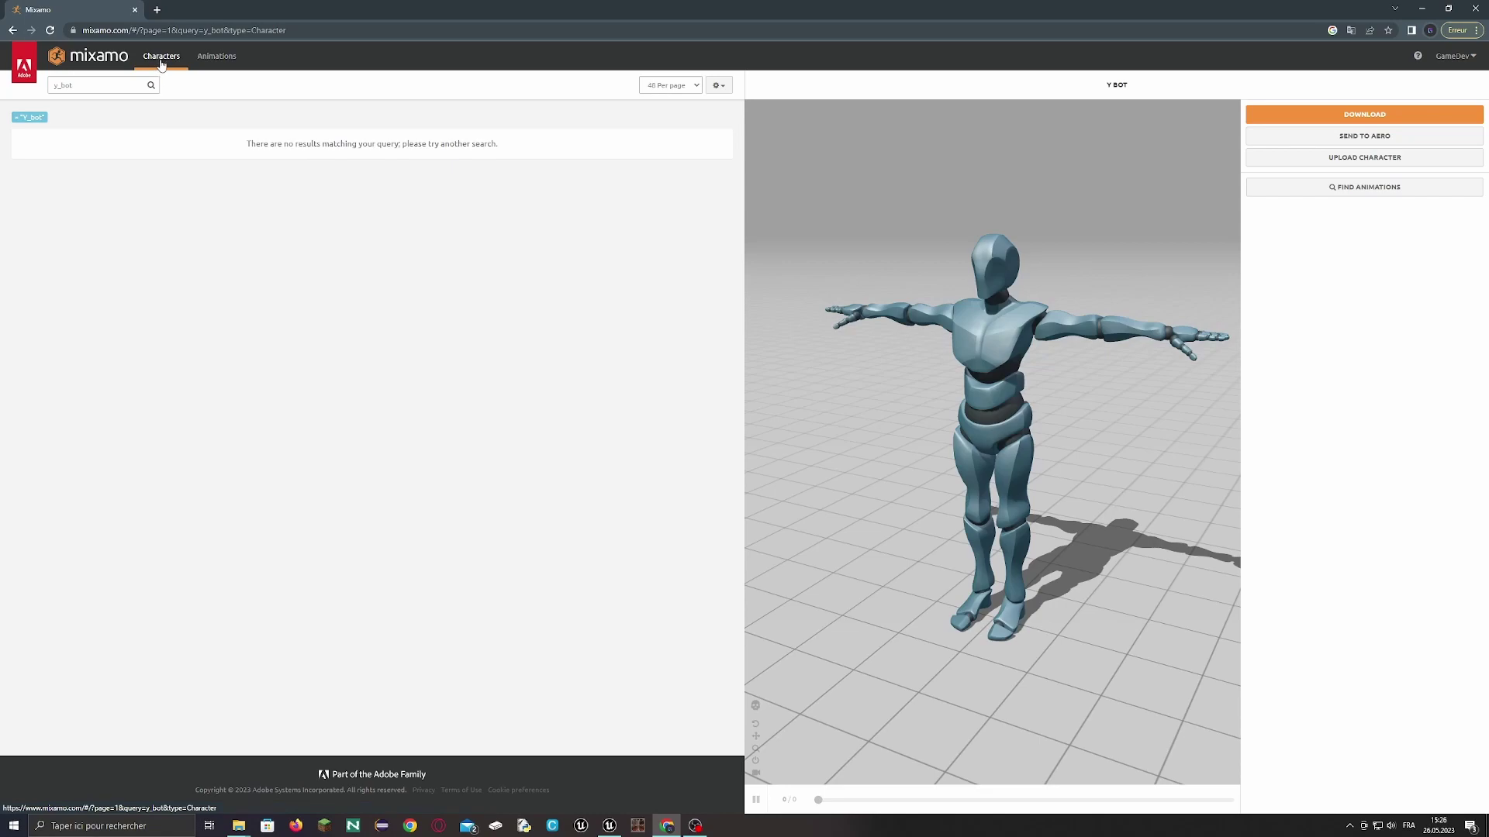
# - Correct the character search to "ybot" and run it again
pyautogui.click(89, 88)
pyautogui.press('Left')
pyautogui.press('Left')
pyautogui.press('Left')
pyautogui.press('BackSpace')
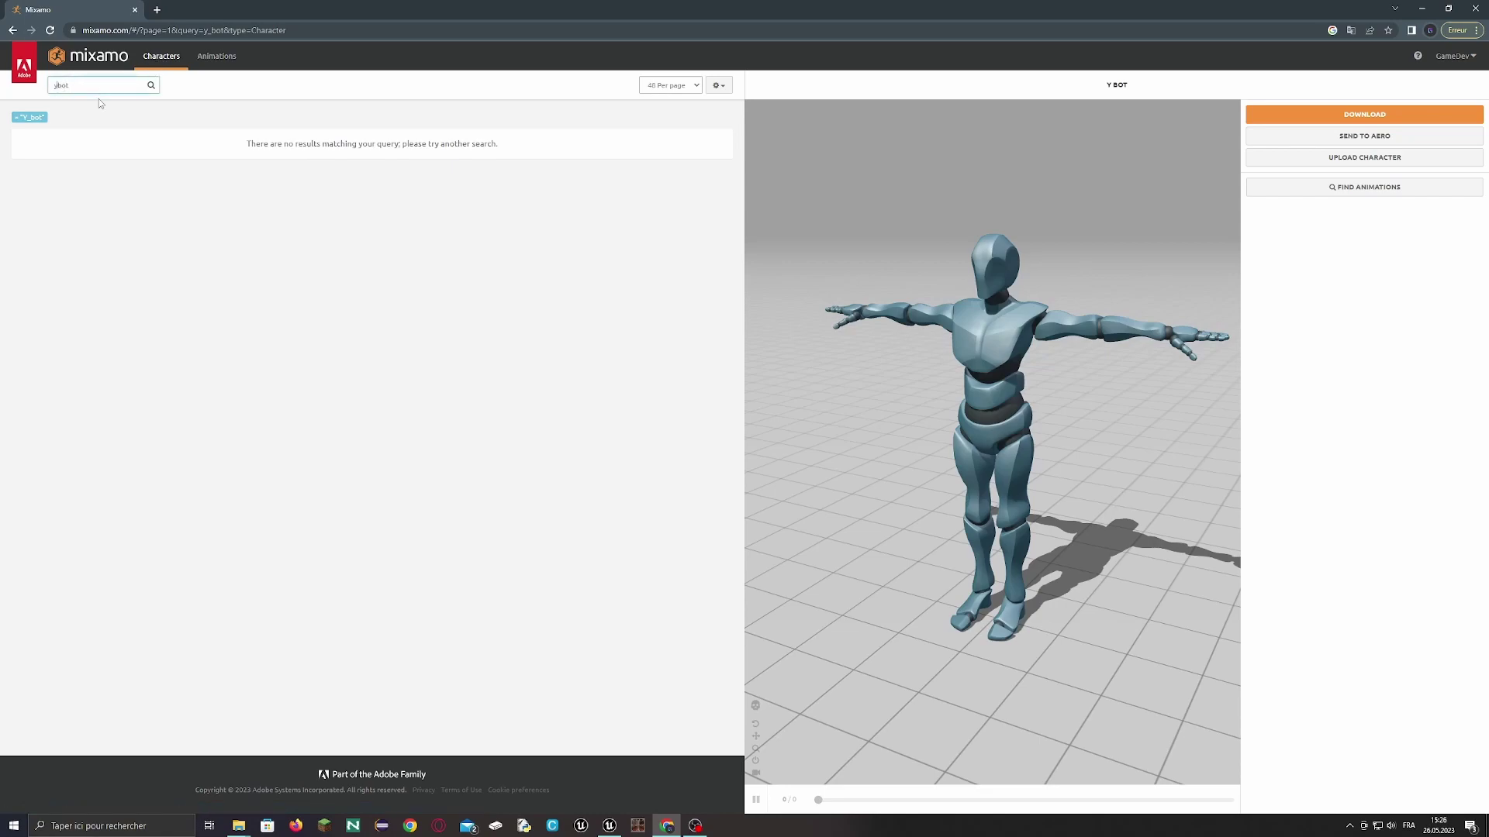
pyautogui.press('Return')
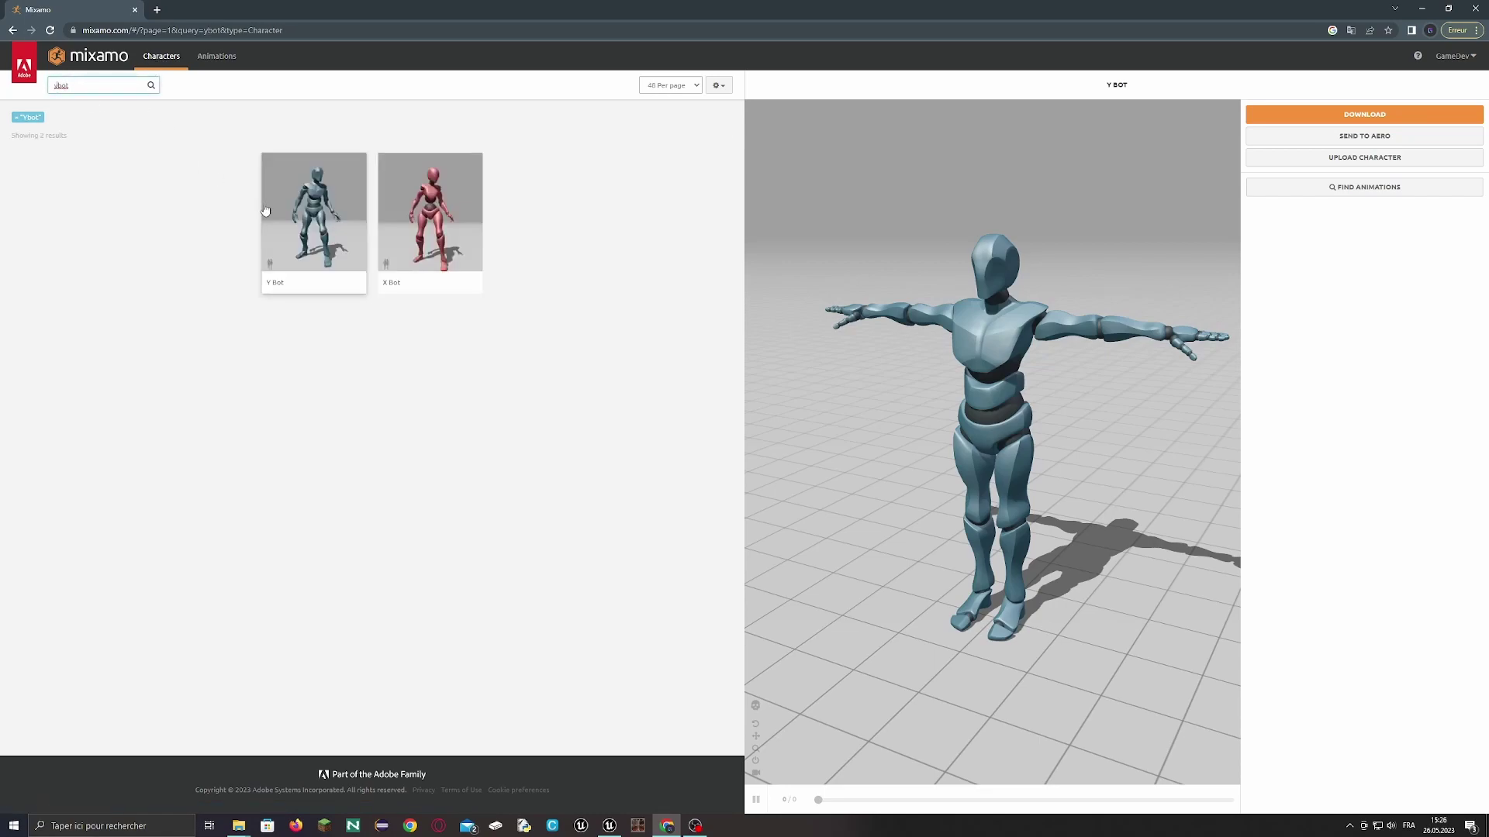
# - Use the Y Bot character and download it as FBX Binary (.fbx) in T-pose
pyautogui.click(338, 208)
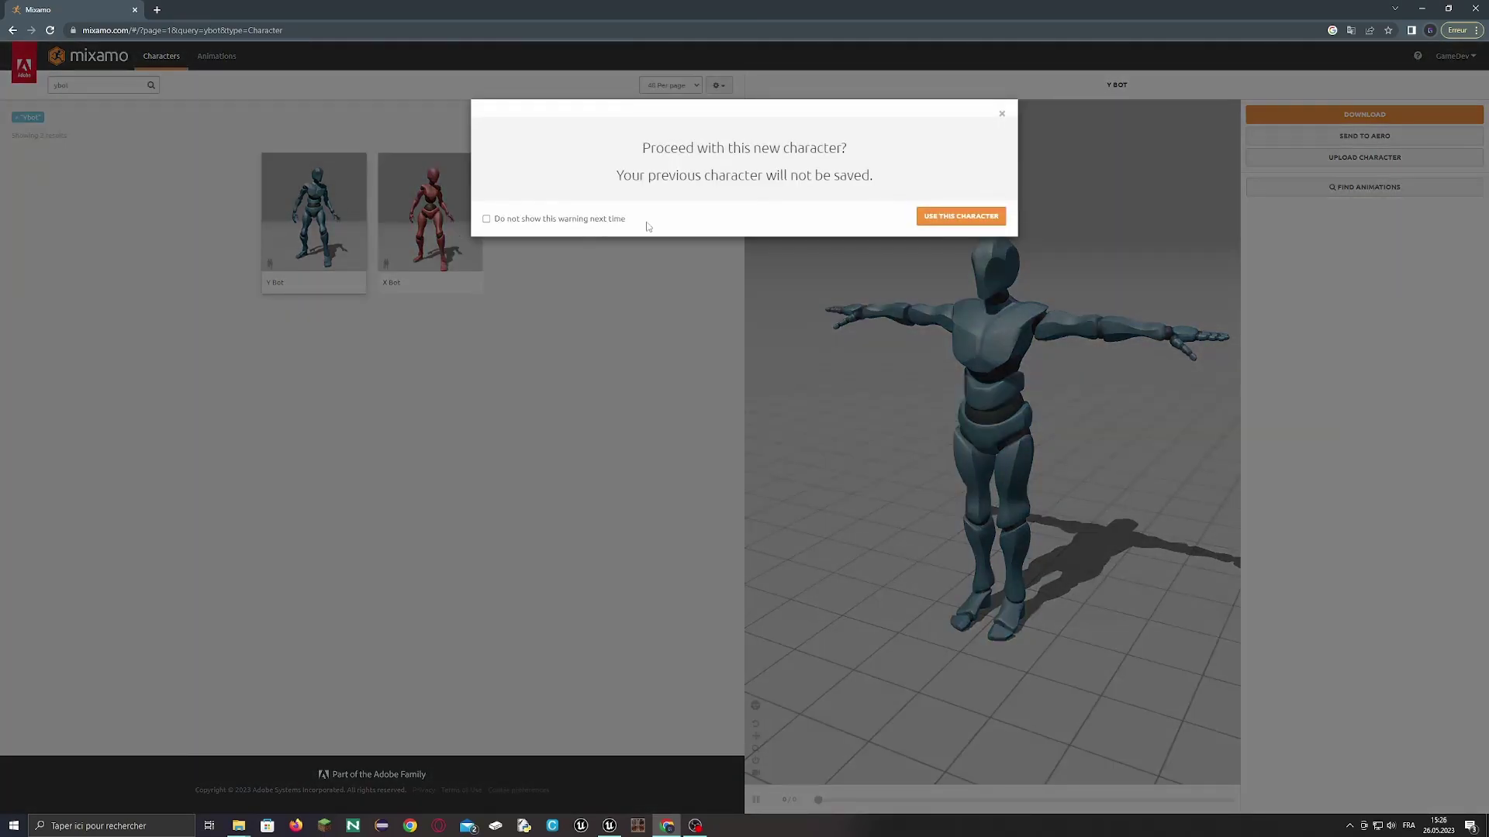
pyautogui.click(930, 218)
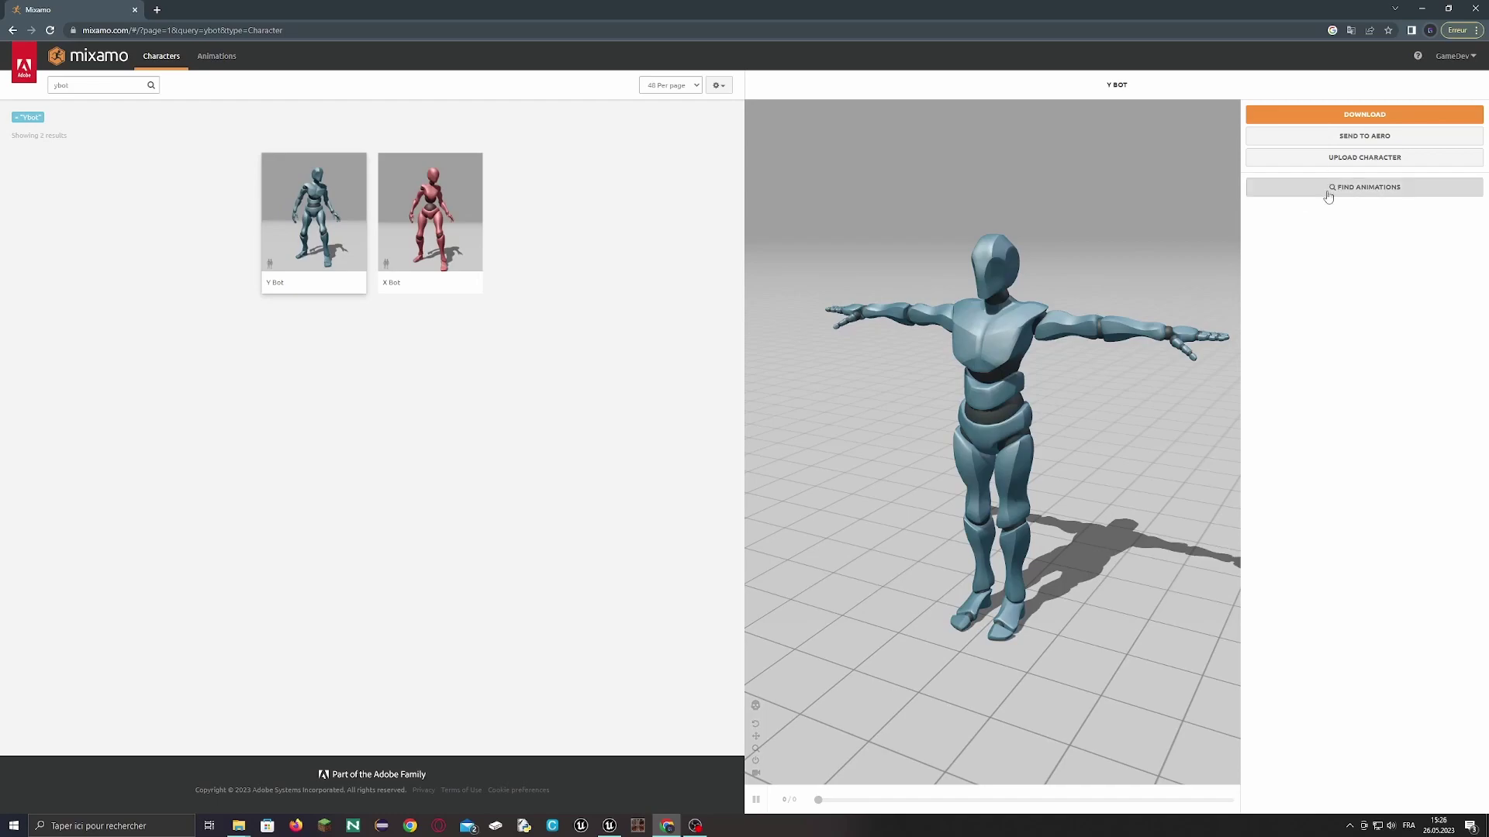
pyautogui.click(1341, 118)
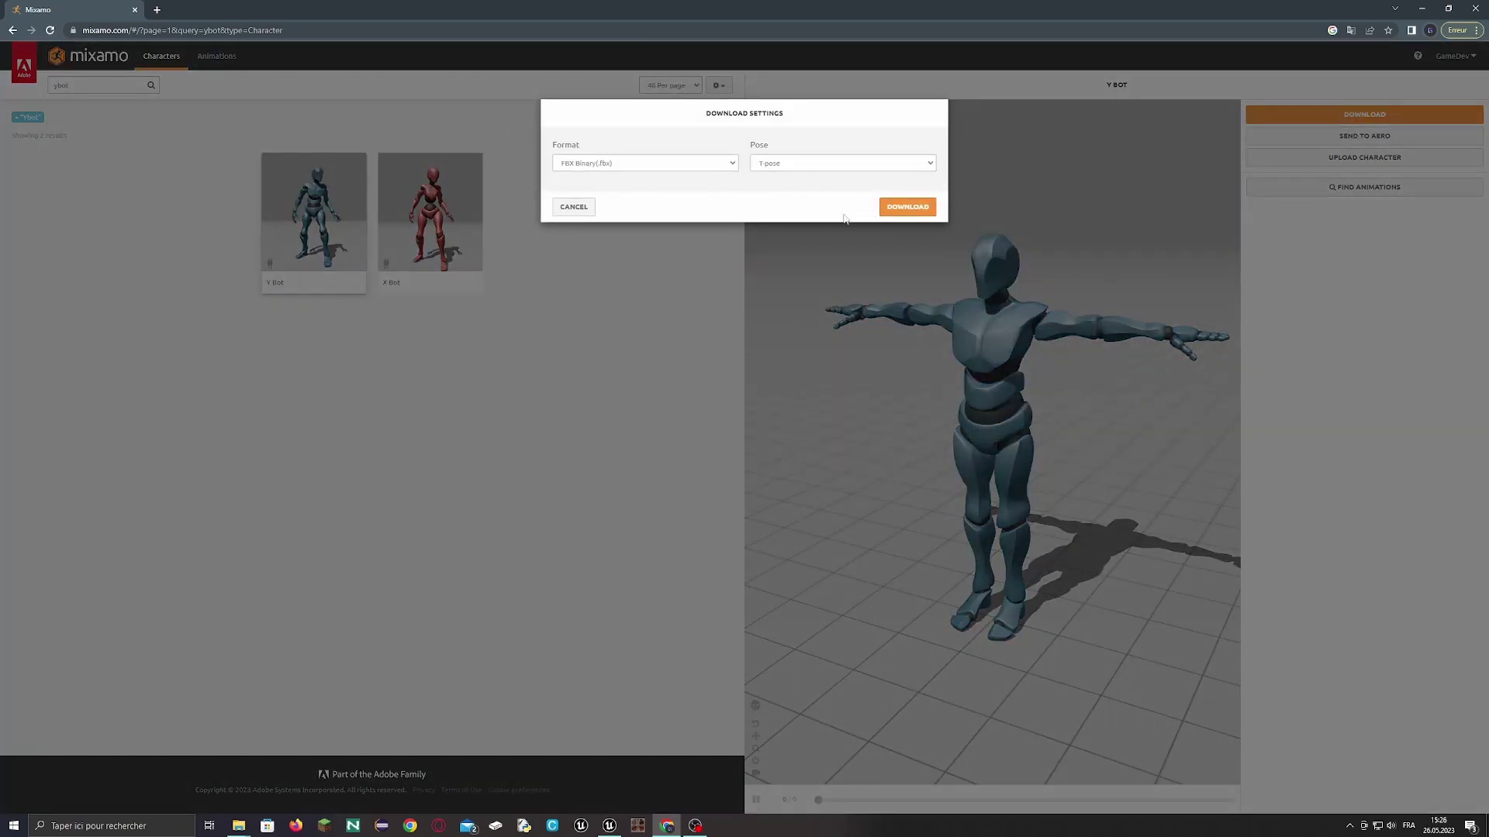
pyautogui.click(907, 208)
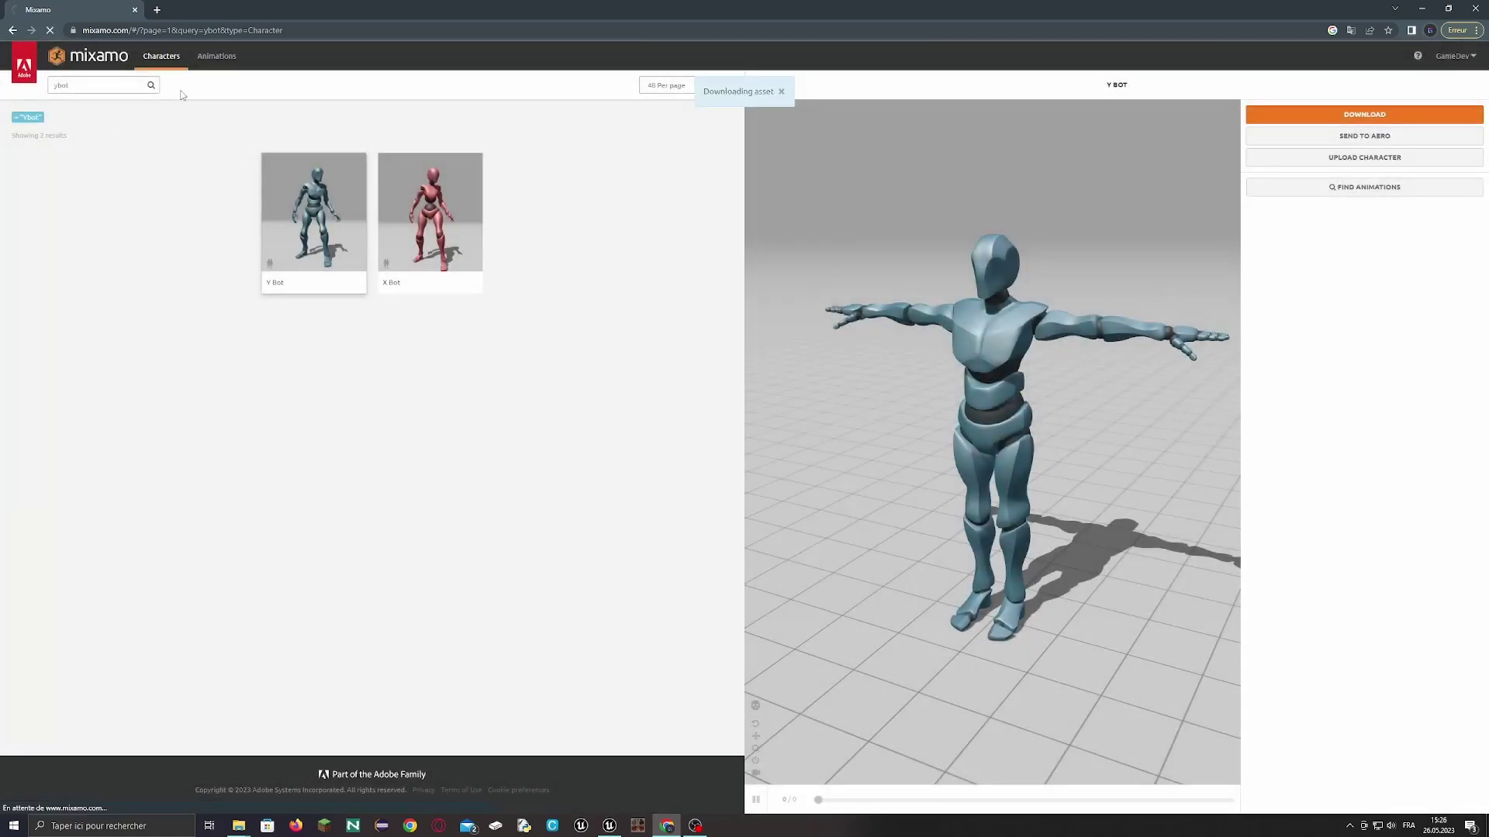
# - Clear the ybot filter, search the animations for "idle breath" and apply Breathing Idle to Y Bot
pyautogui.click(216, 56)
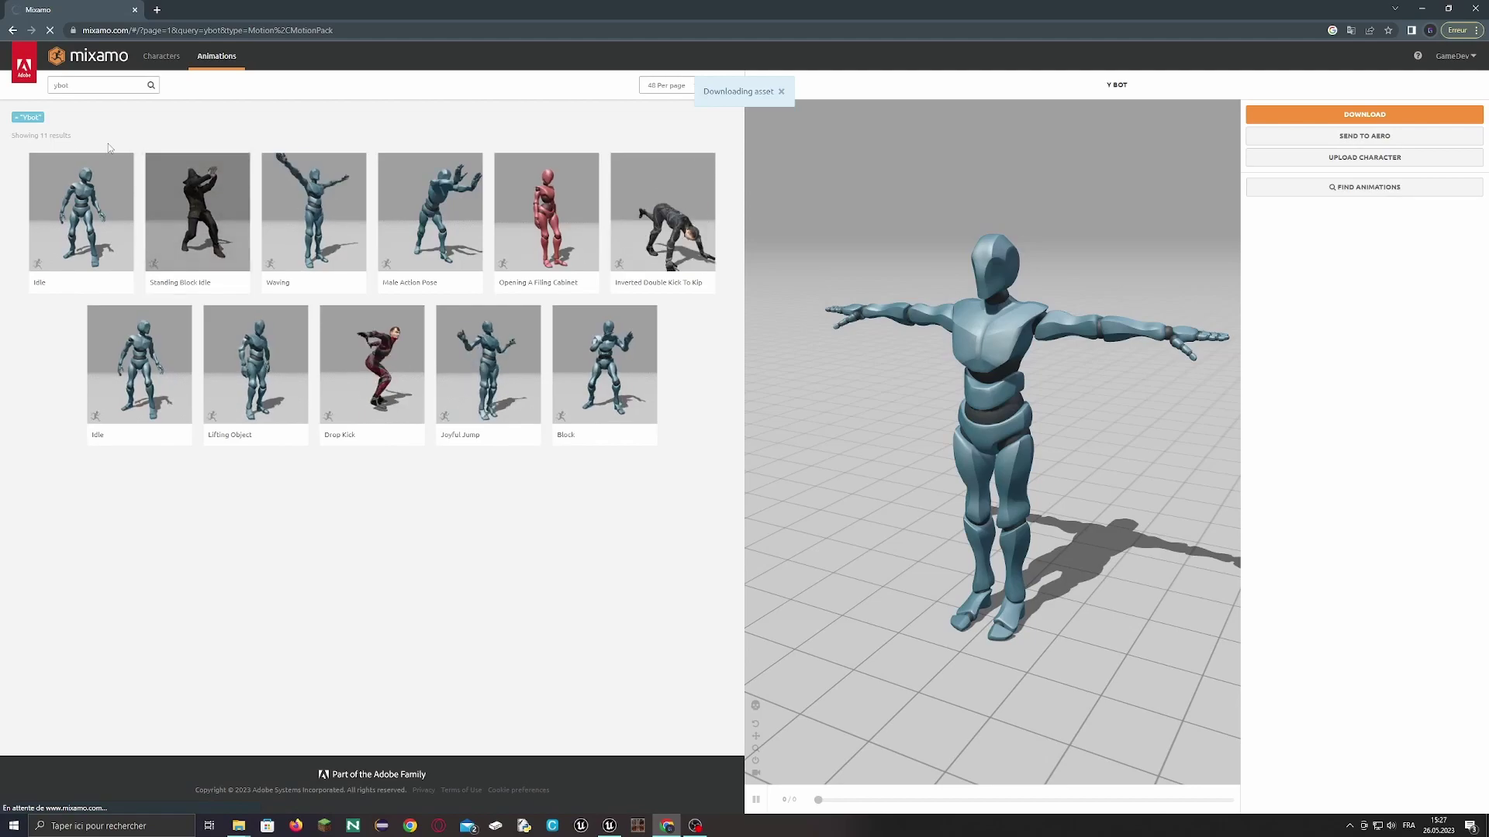
pyautogui.click(16, 117)
pyautogui.click(95, 86)
pyautogui.write('idle')
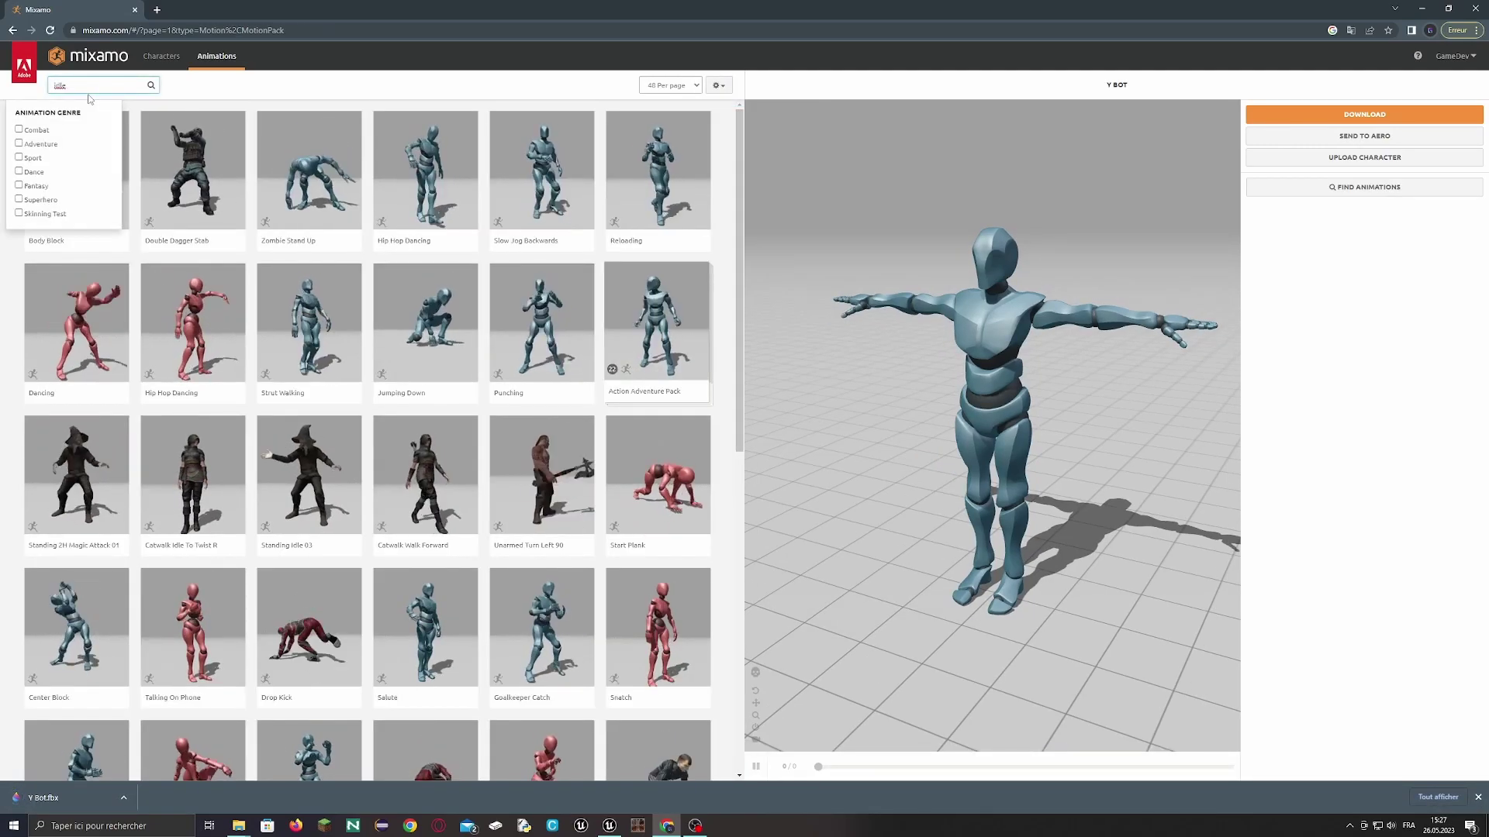
pyautogui.write(' breath')
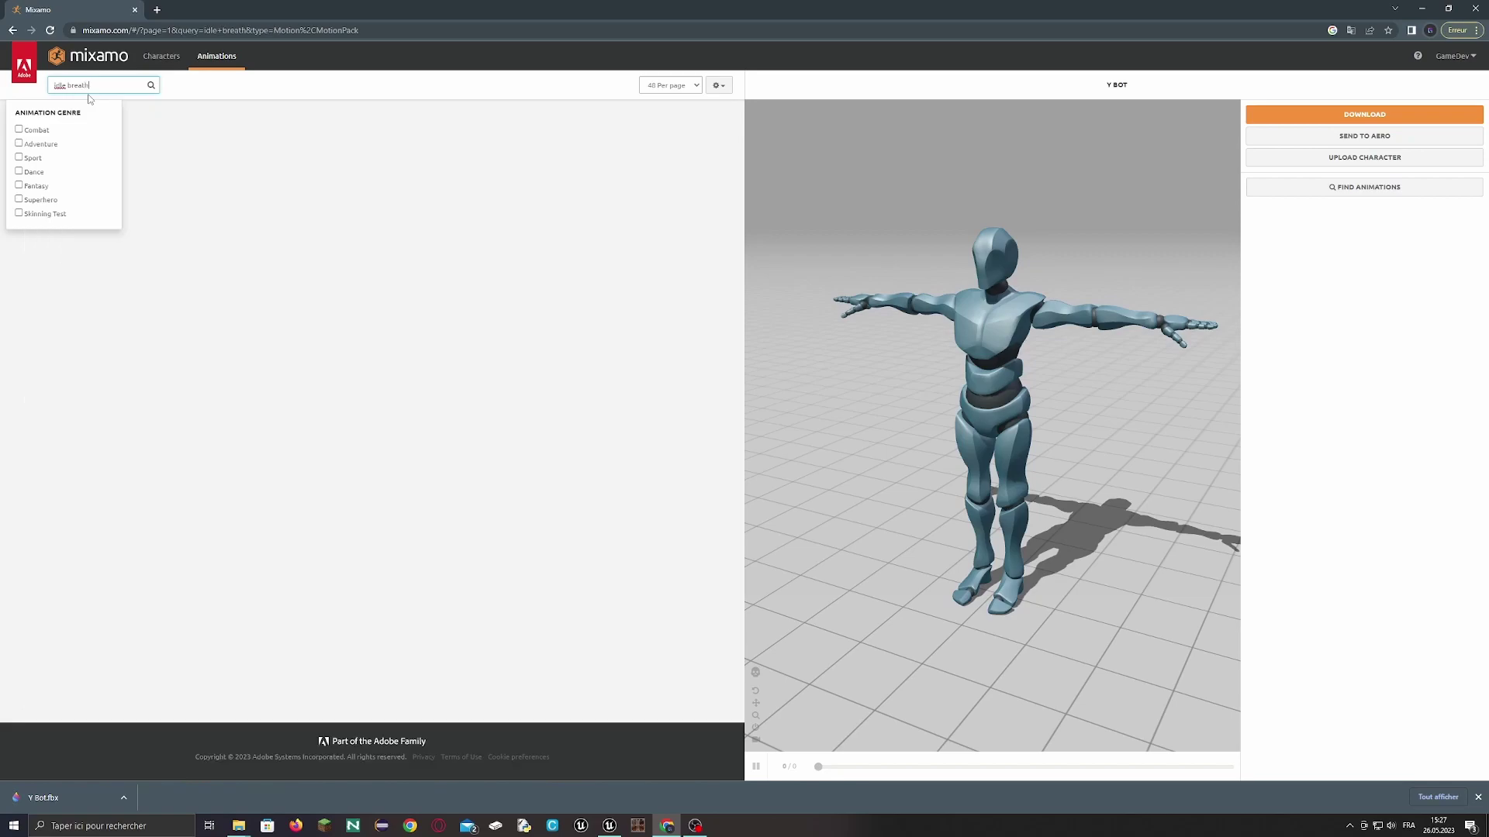
pyautogui.click(54, 217)
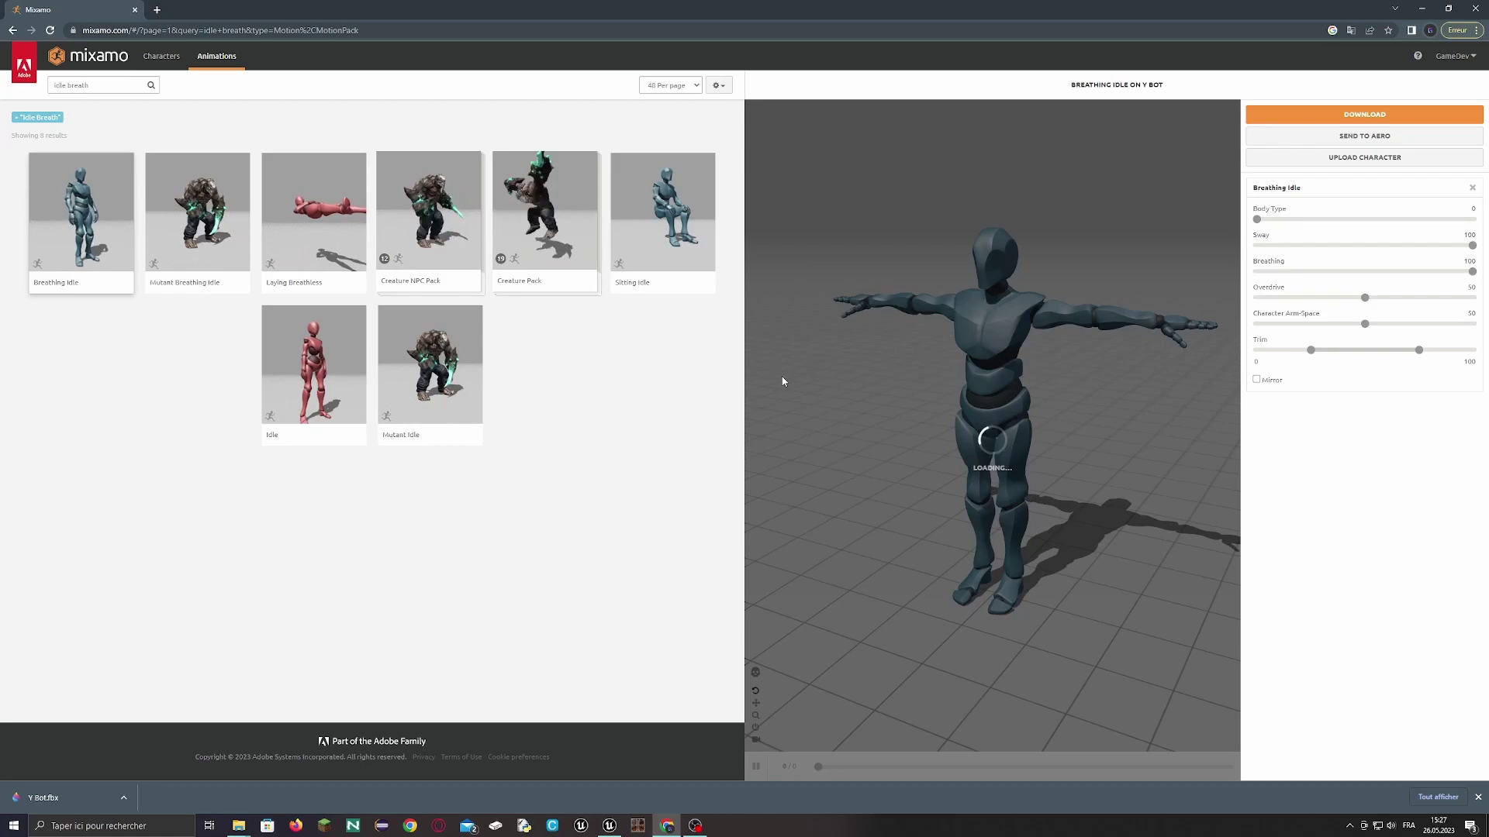
# - Download the Breathing Idle animation as FBX Binary without skin at 60 frames per second
pyautogui.click(1343, 118)
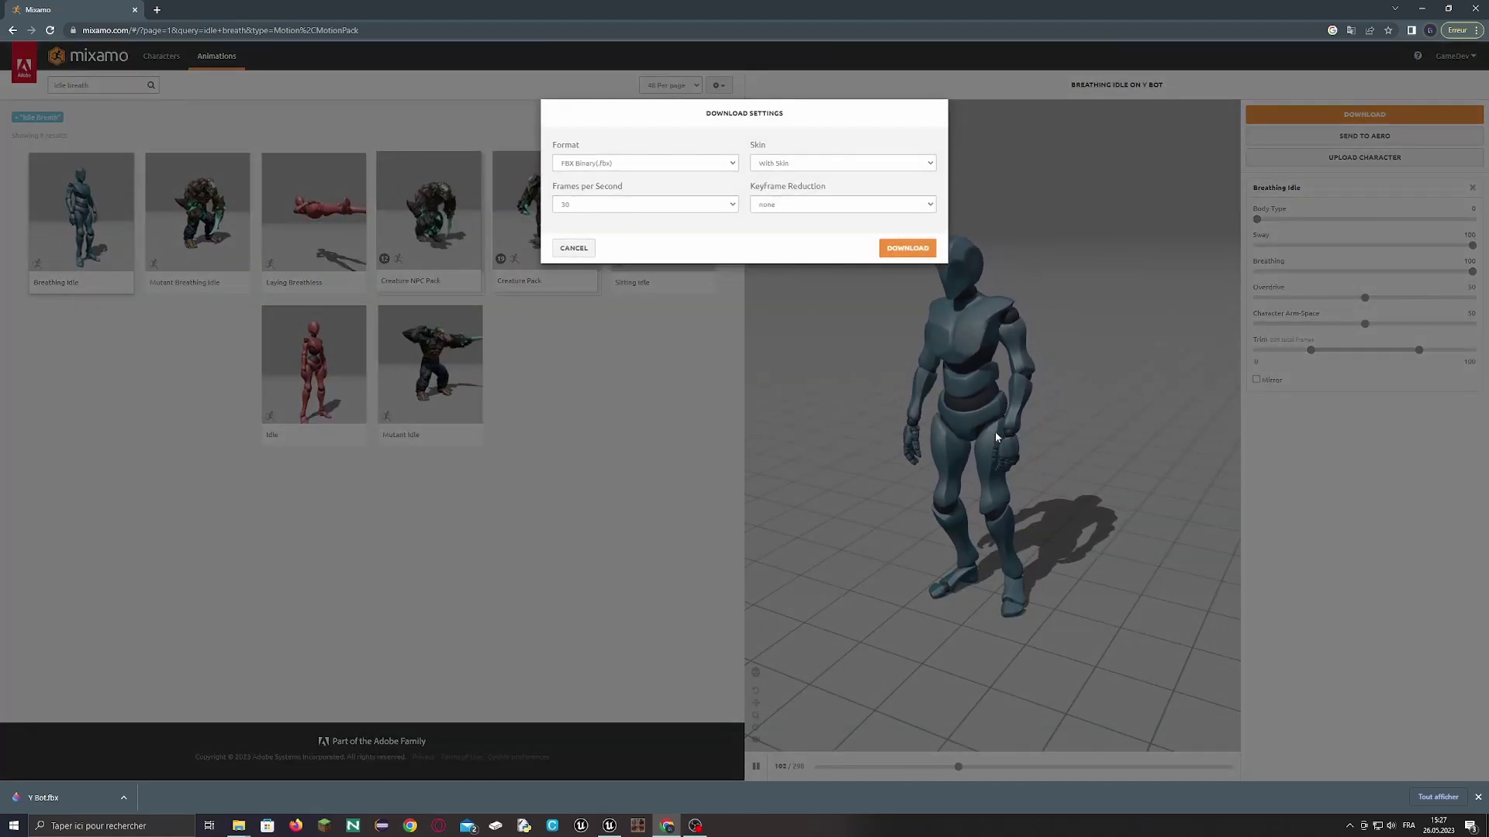
pyautogui.click(718, 203)
pyautogui.click(704, 224)
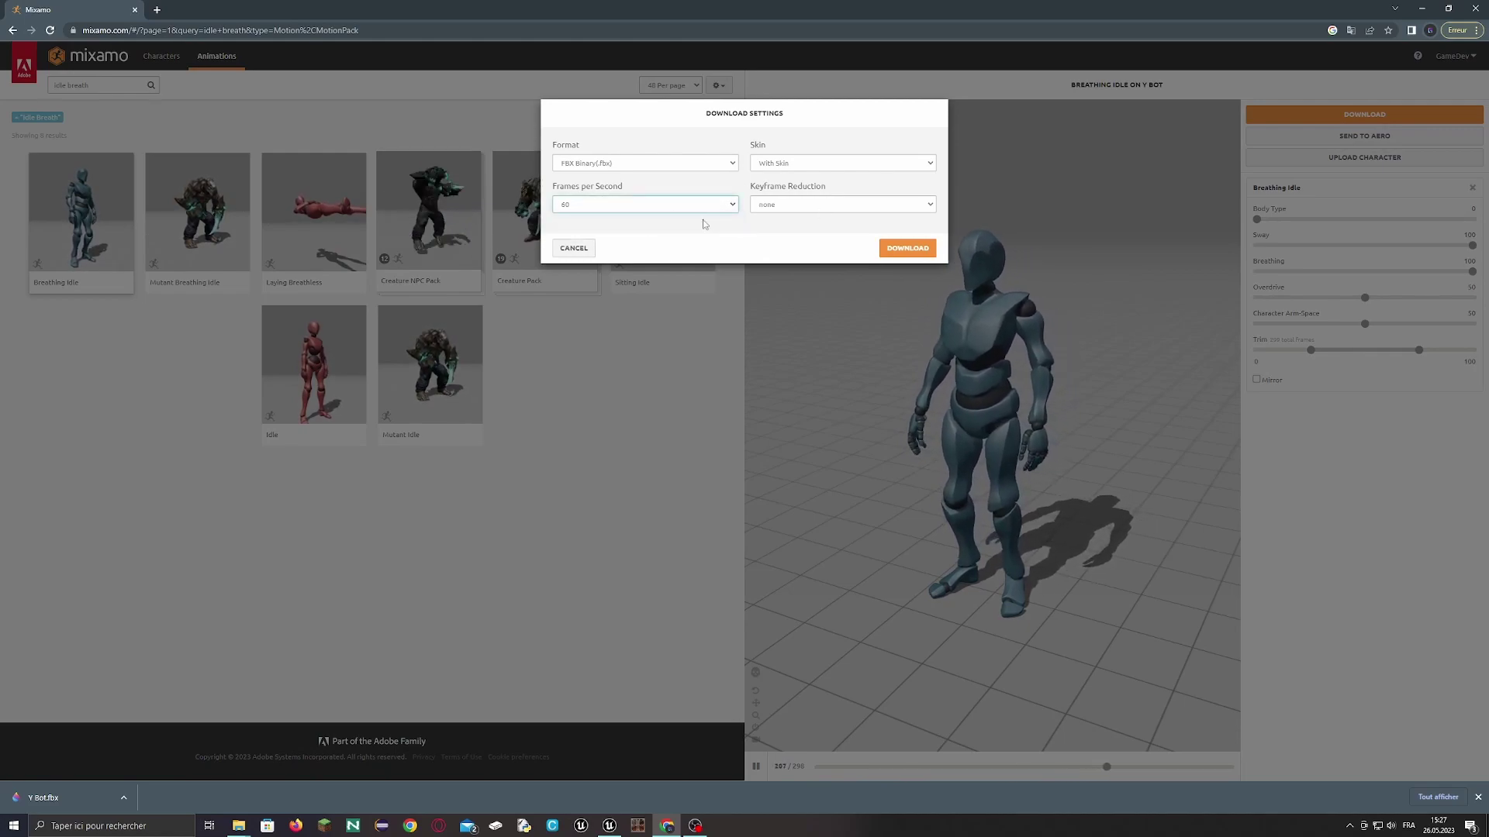
pyautogui.click(806, 163)
pyautogui.click(792, 189)
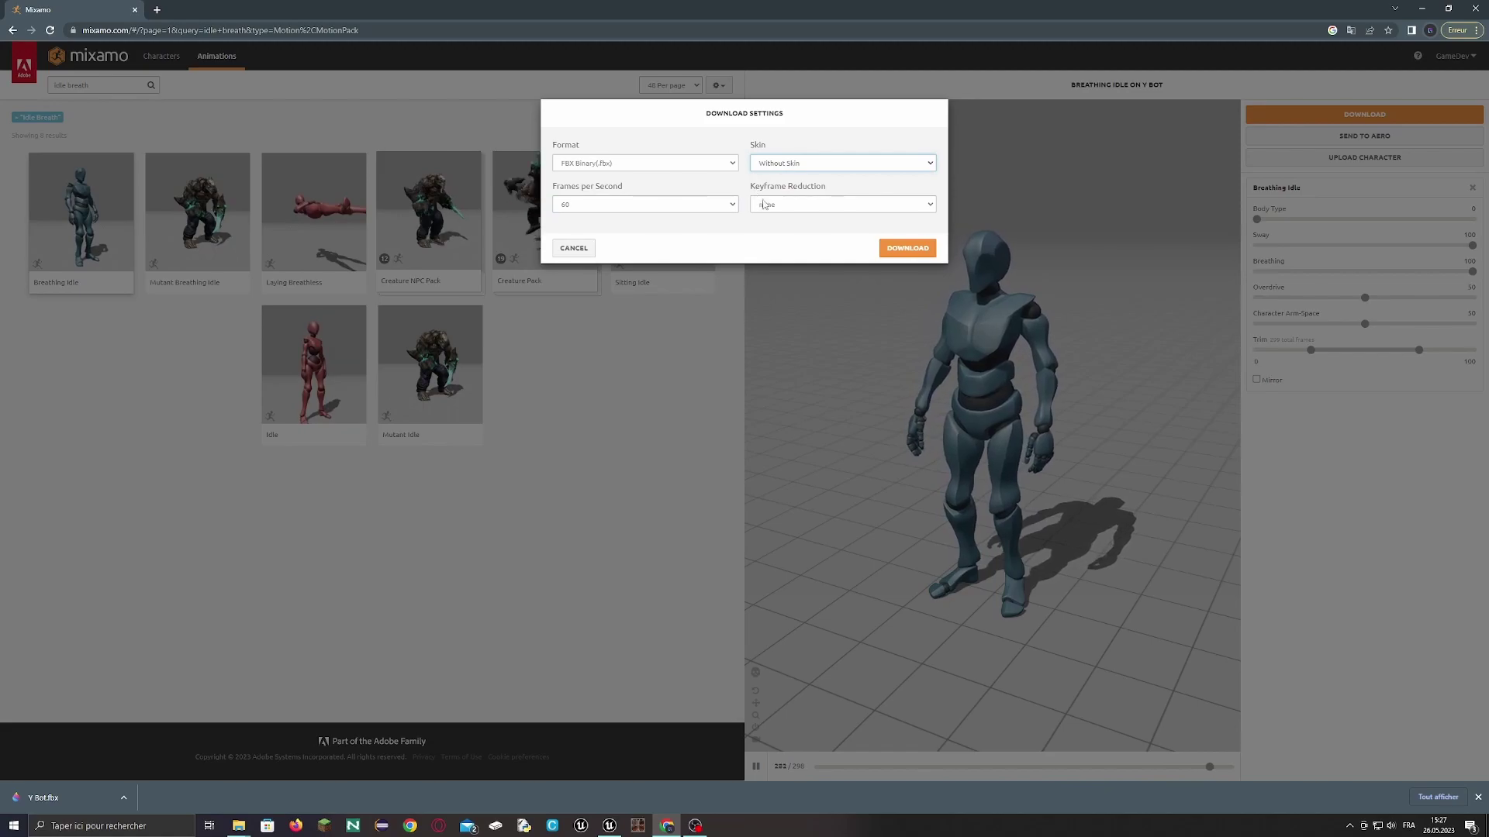
pyautogui.click(913, 249)
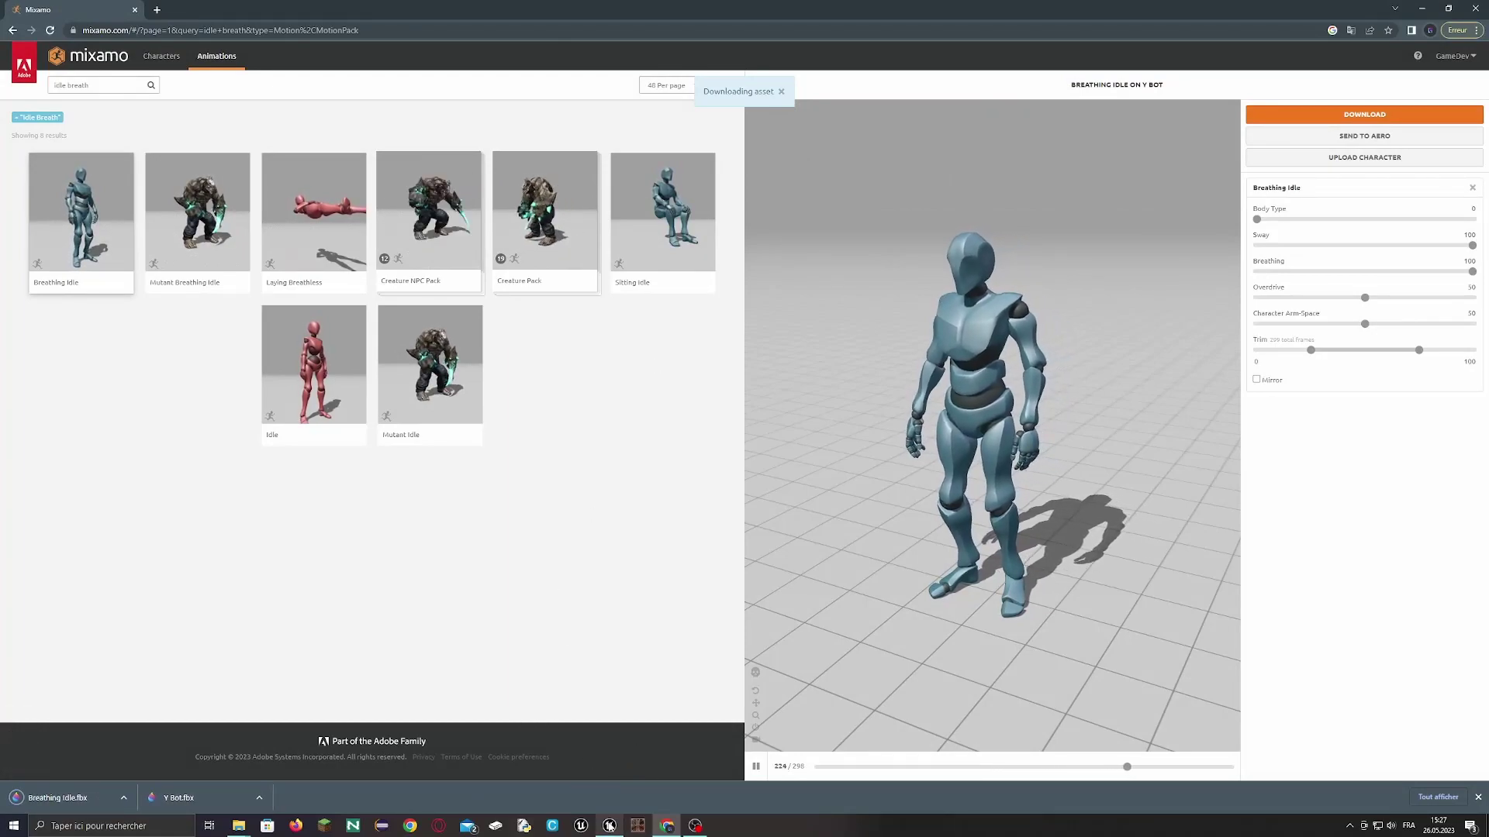
# - Switch to Unreal Editor and bring Y Bot.fbx from the GameDevTut download folder into the MyGame/Animations/Mixamo folder
pyautogui.click(610, 826)
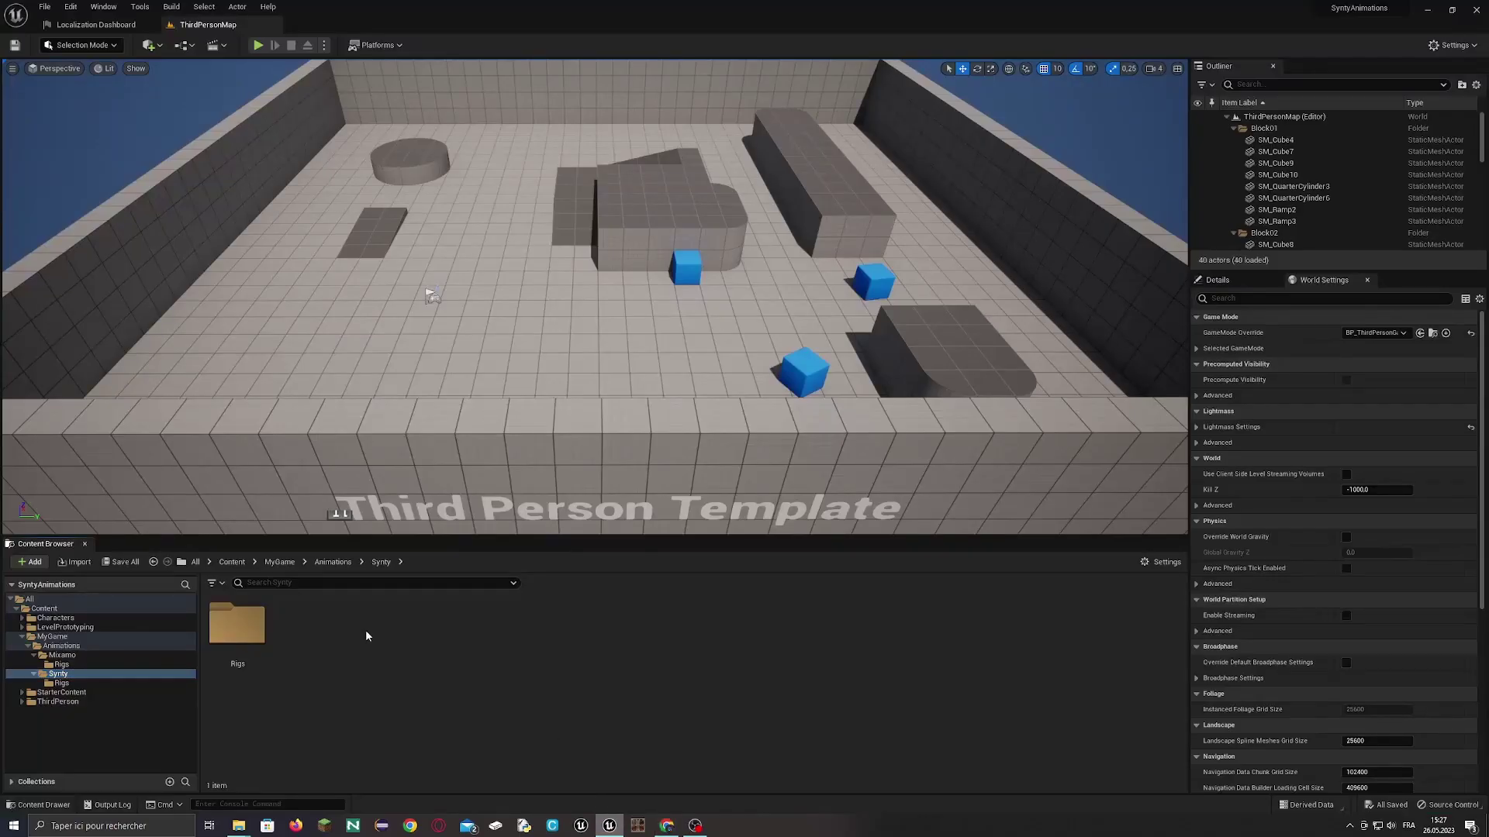
pyautogui.click(79, 656)
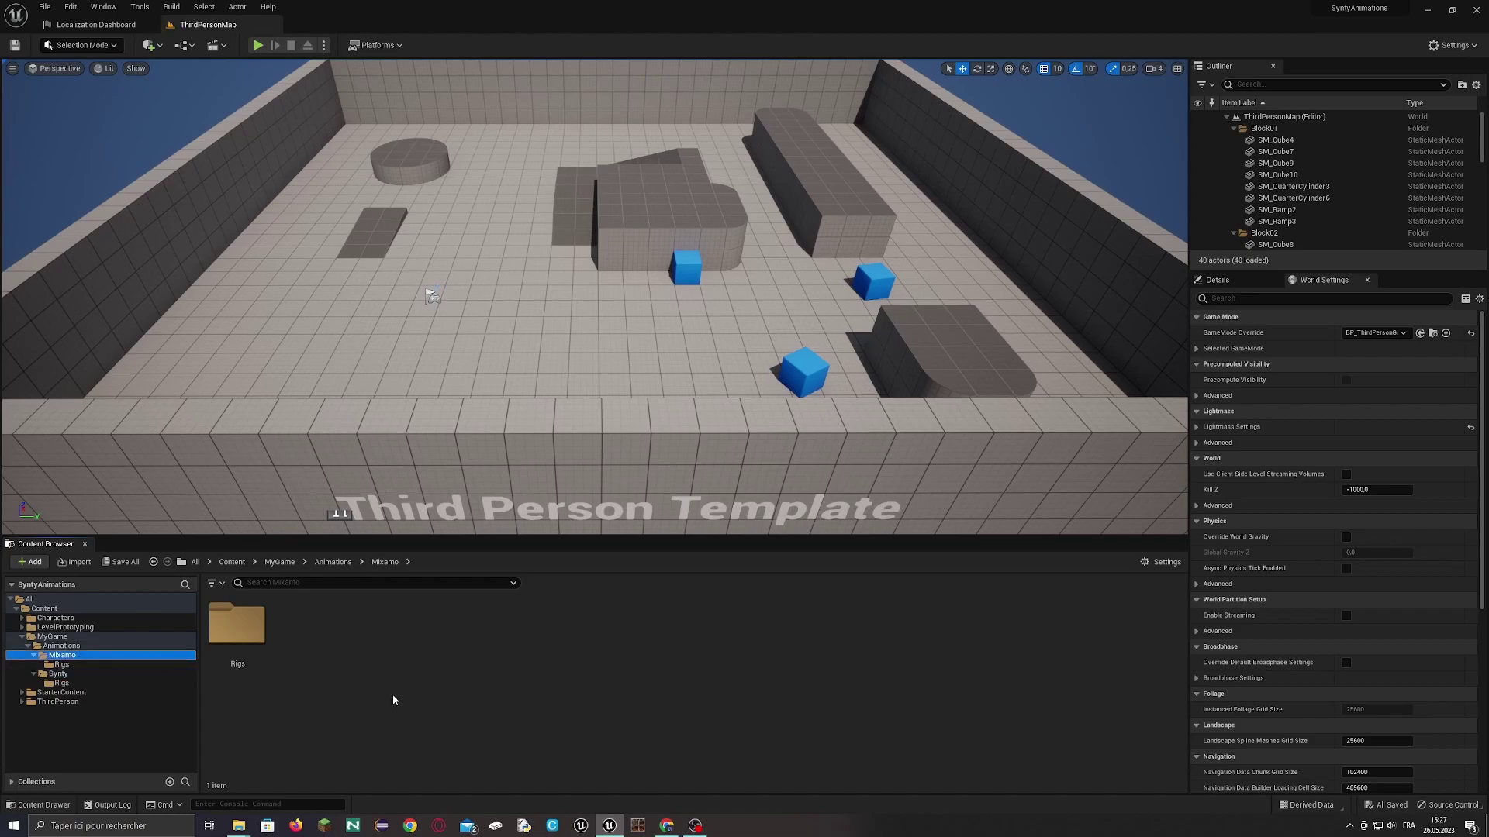
pyautogui.moveTo(239, 826)
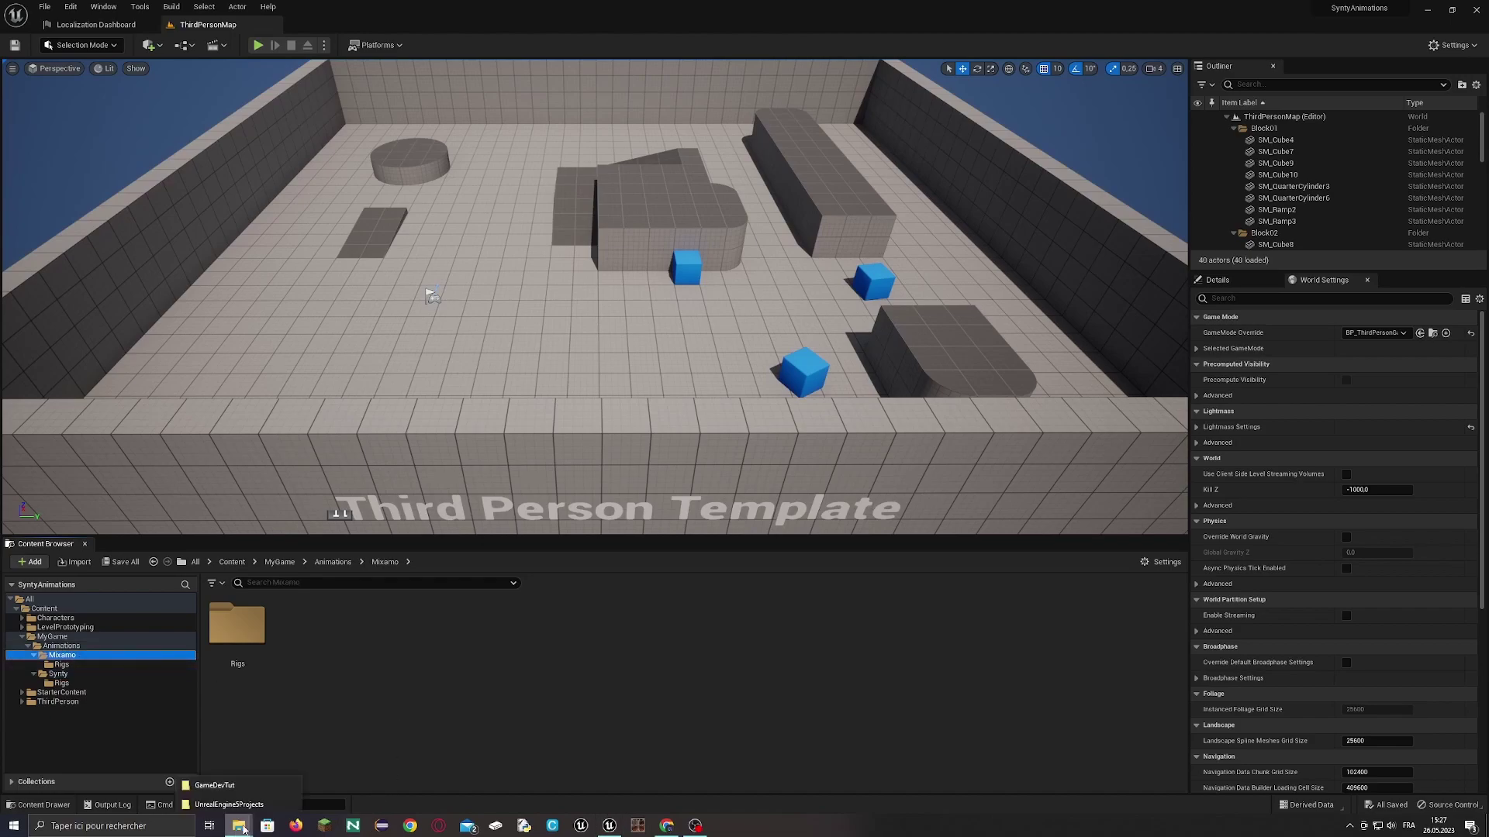
pyautogui.click(227, 786)
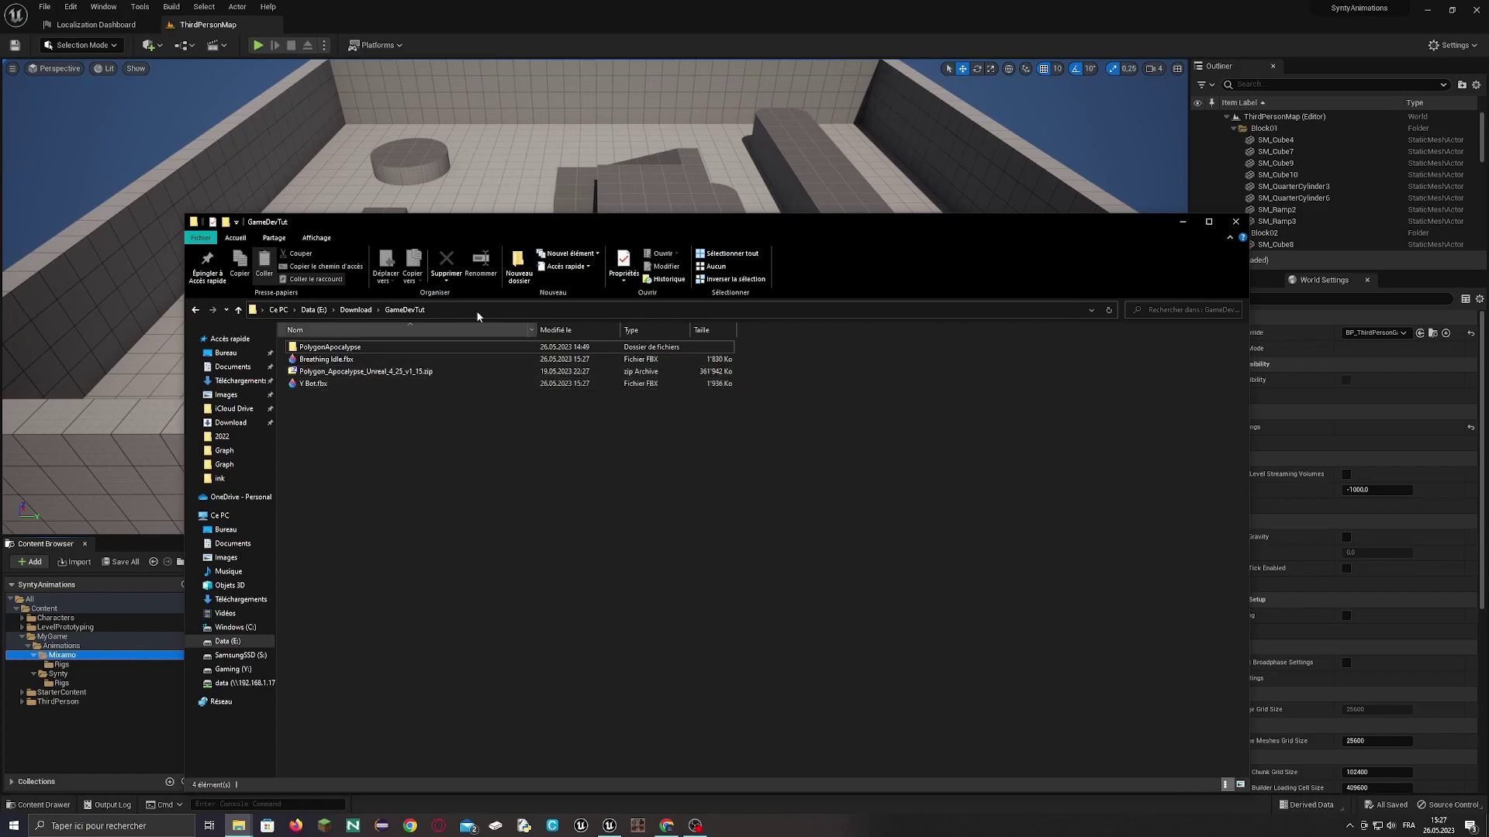
pyautogui.moveTo(577, 222); pyautogui.dragTo(803, 144)
pyautogui.moveTo(548, 307); pyautogui.dragTo(370, 693)
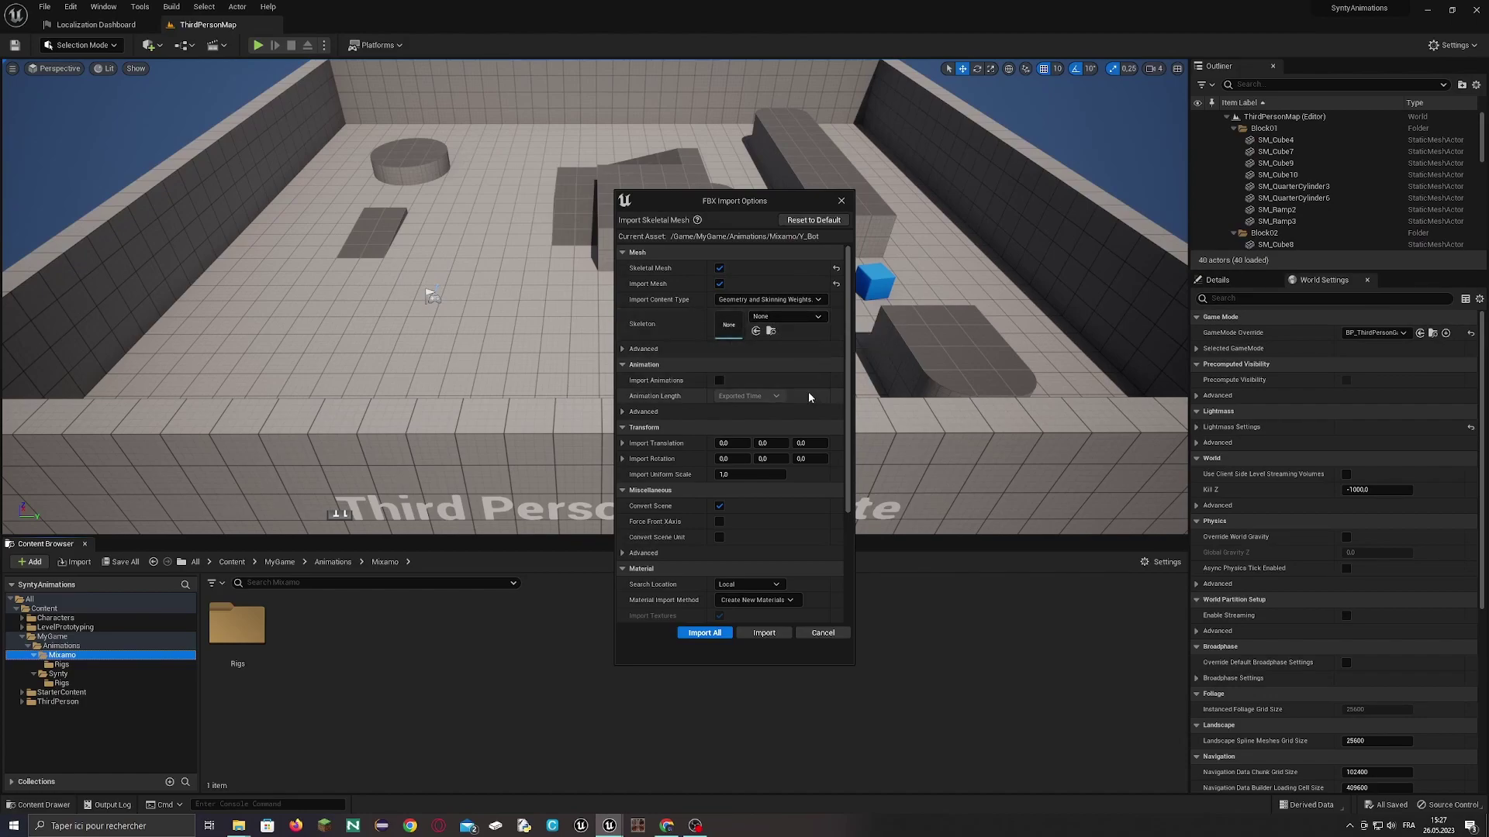
# - Import Y Bot as a skeletal mesh without assigning an existing skeleton, and save all the new assets
pyautogui.click(622, 349)
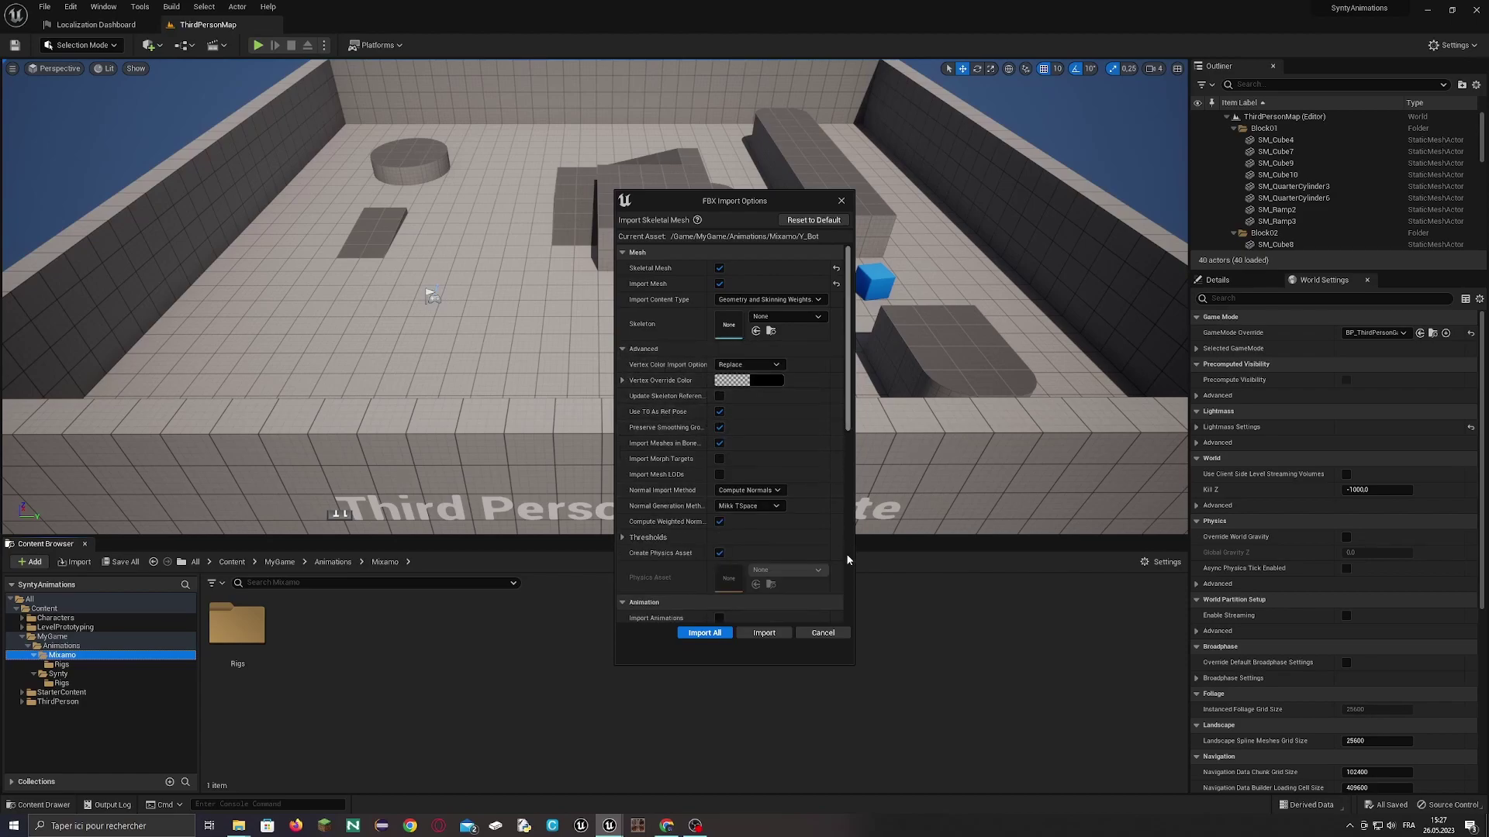
pyautogui.click(764, 633)
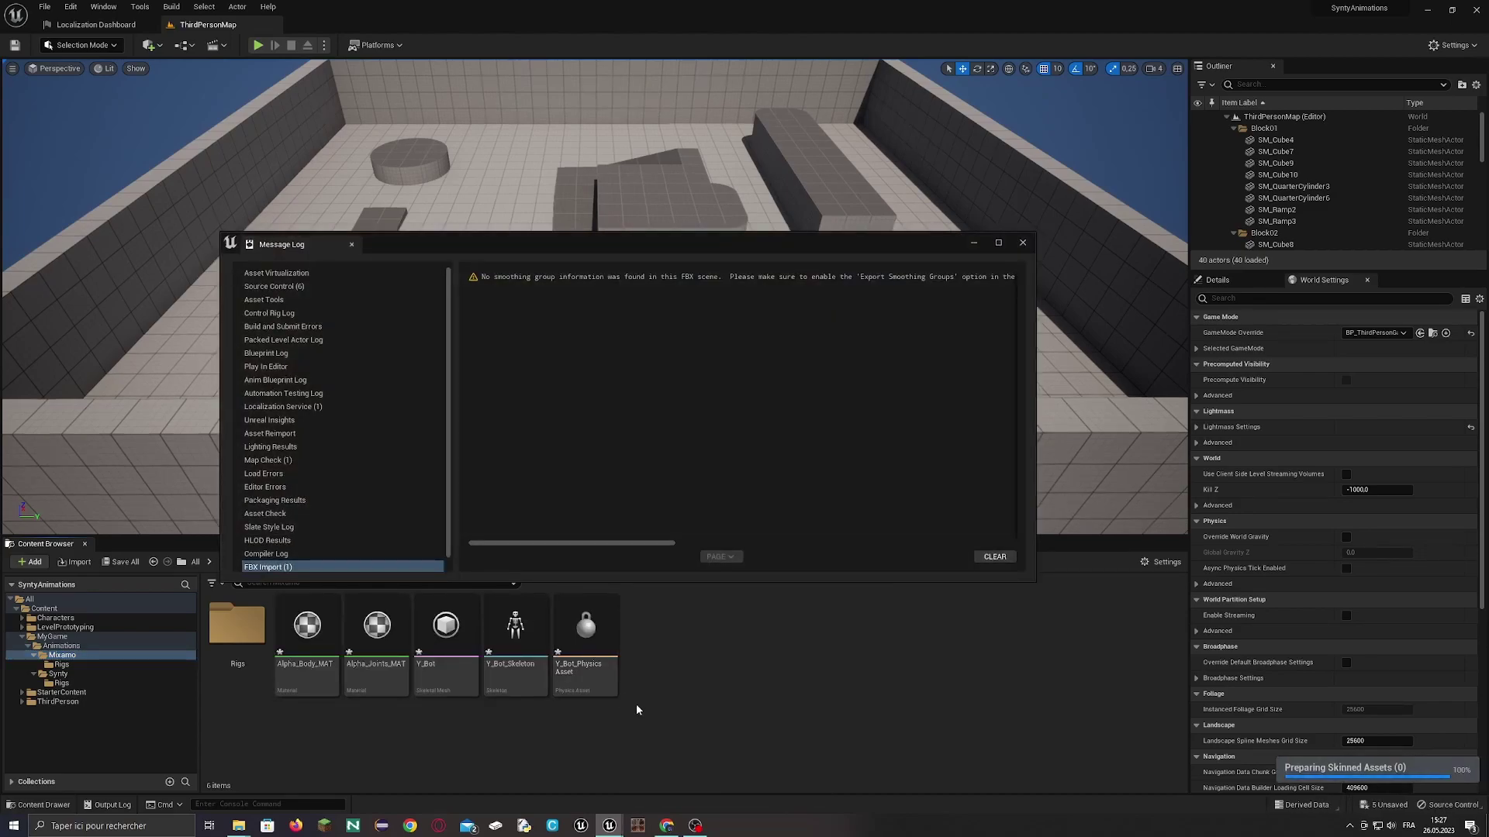
pyautogui.click(1024, 244)
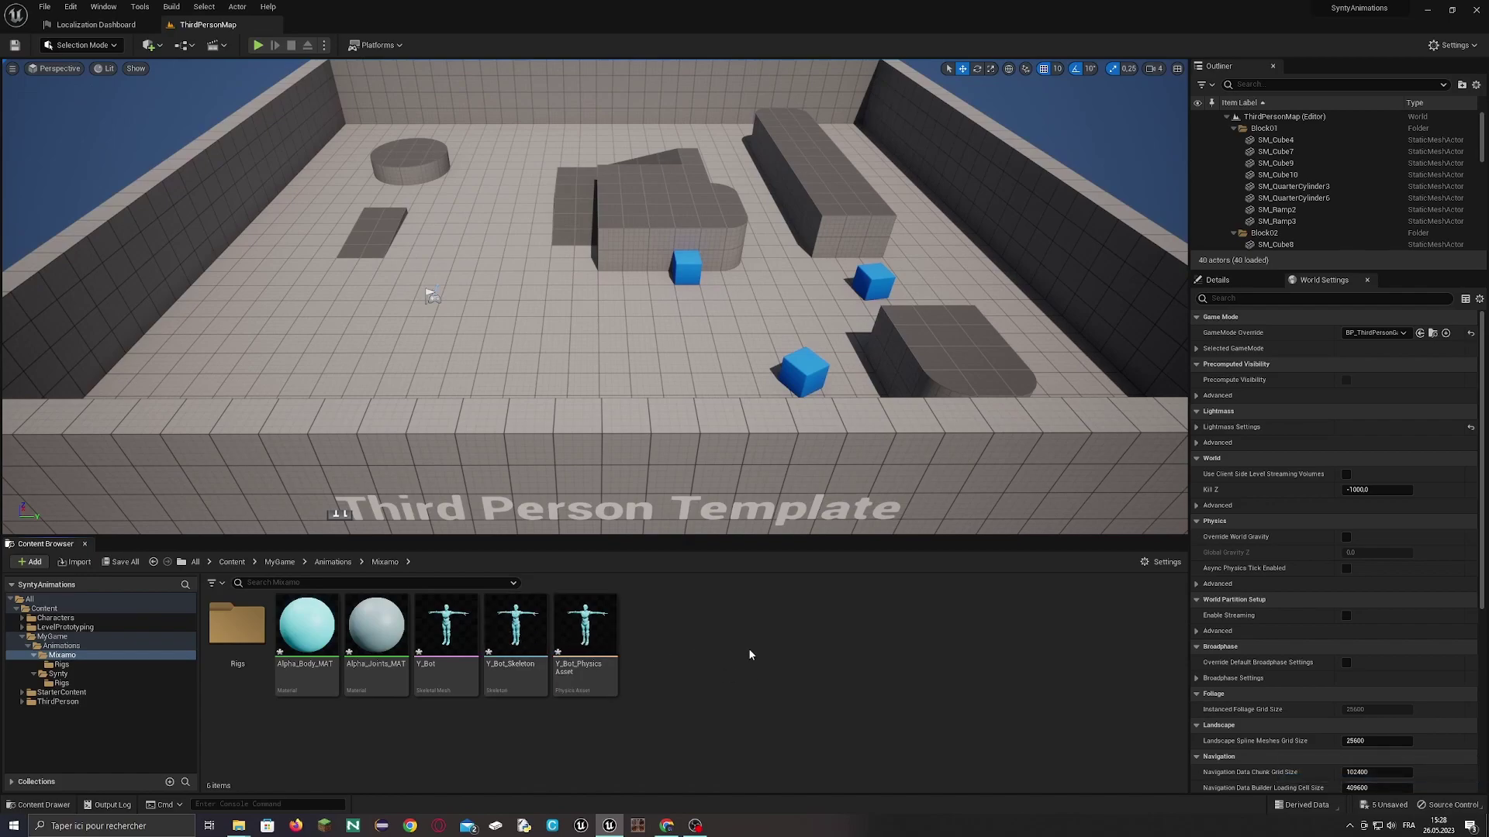
pyautogui.hotkey('ctrl', 'shift', 's')
# - Create a folder named Animations inside the Mixamo folder and open it
pyautogui.rightClick(467, 739)
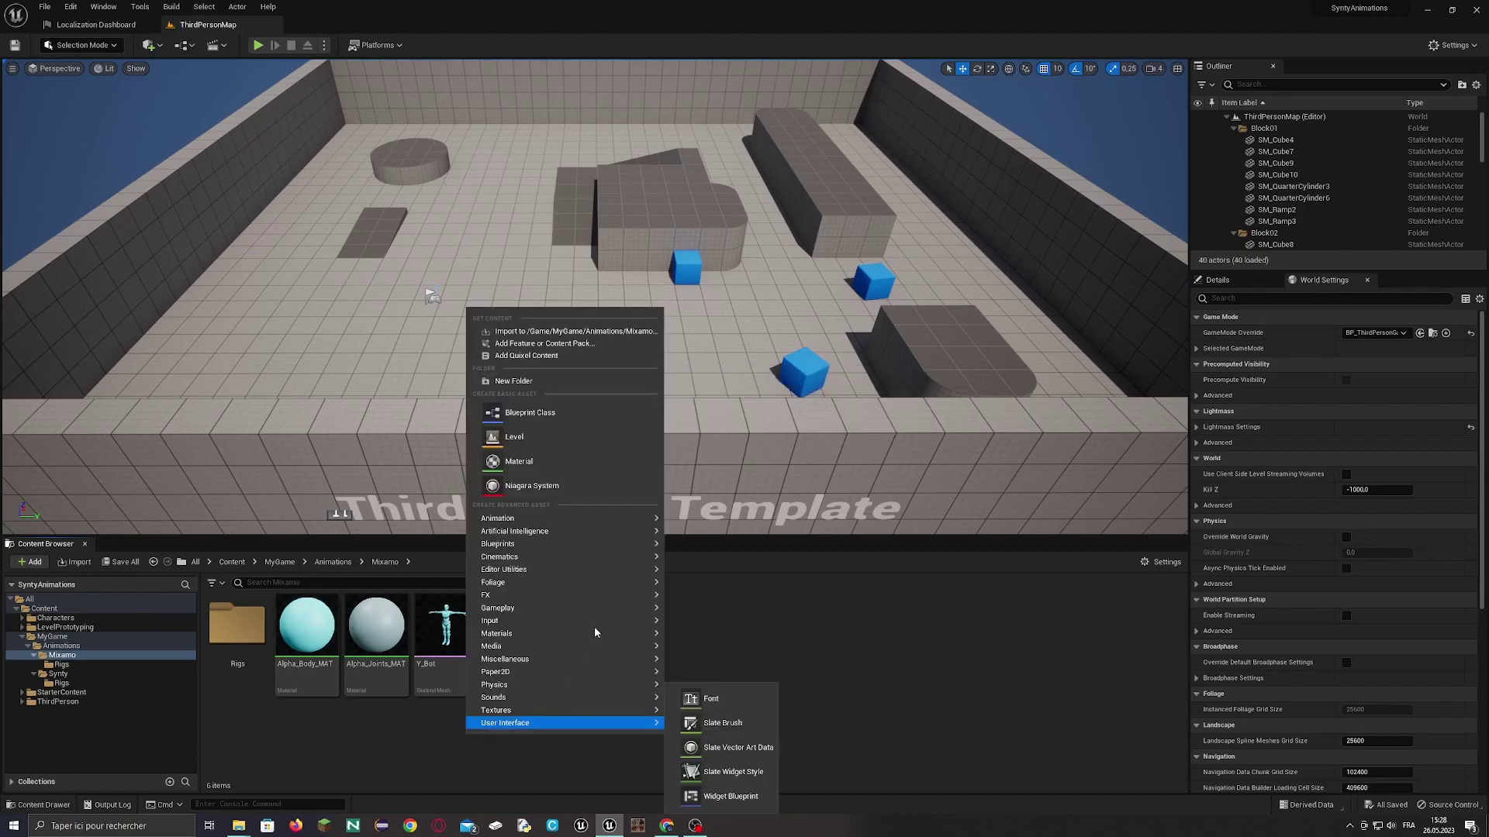
pyautogui.click(542, 380)
pyautogui.write('Ani')
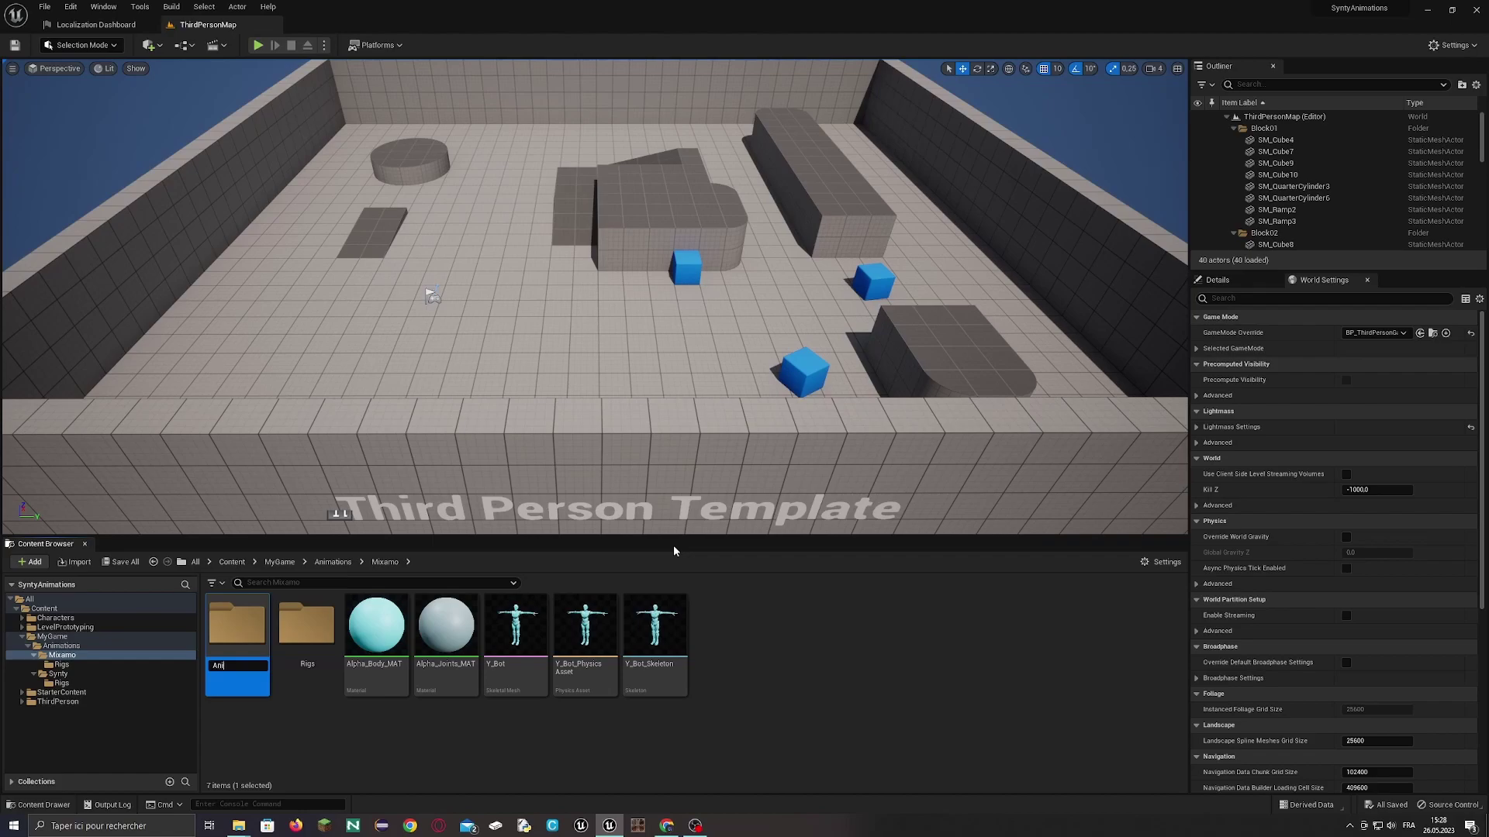
pyautogui.write('mations')
pyautogui.press('Return')
pyautogui.press('Return')
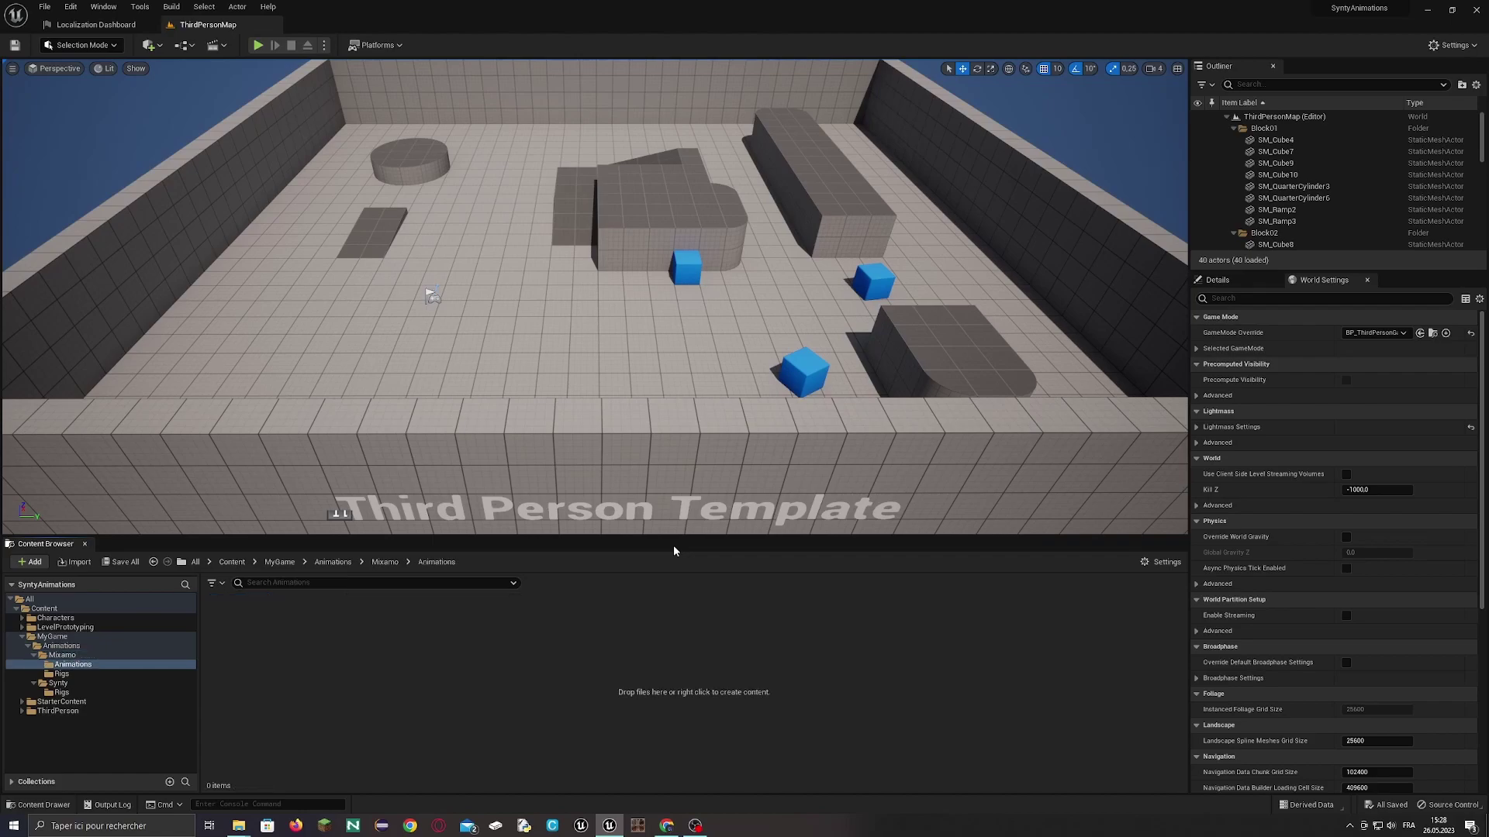
# - Import Breathing Idle.fbx from the GameDevTut folder into the new Animations folder, using Y_Bot_Skeleton as its skeleton
pyautogui.click(240, 826)
pyautogui.click(560, 283)
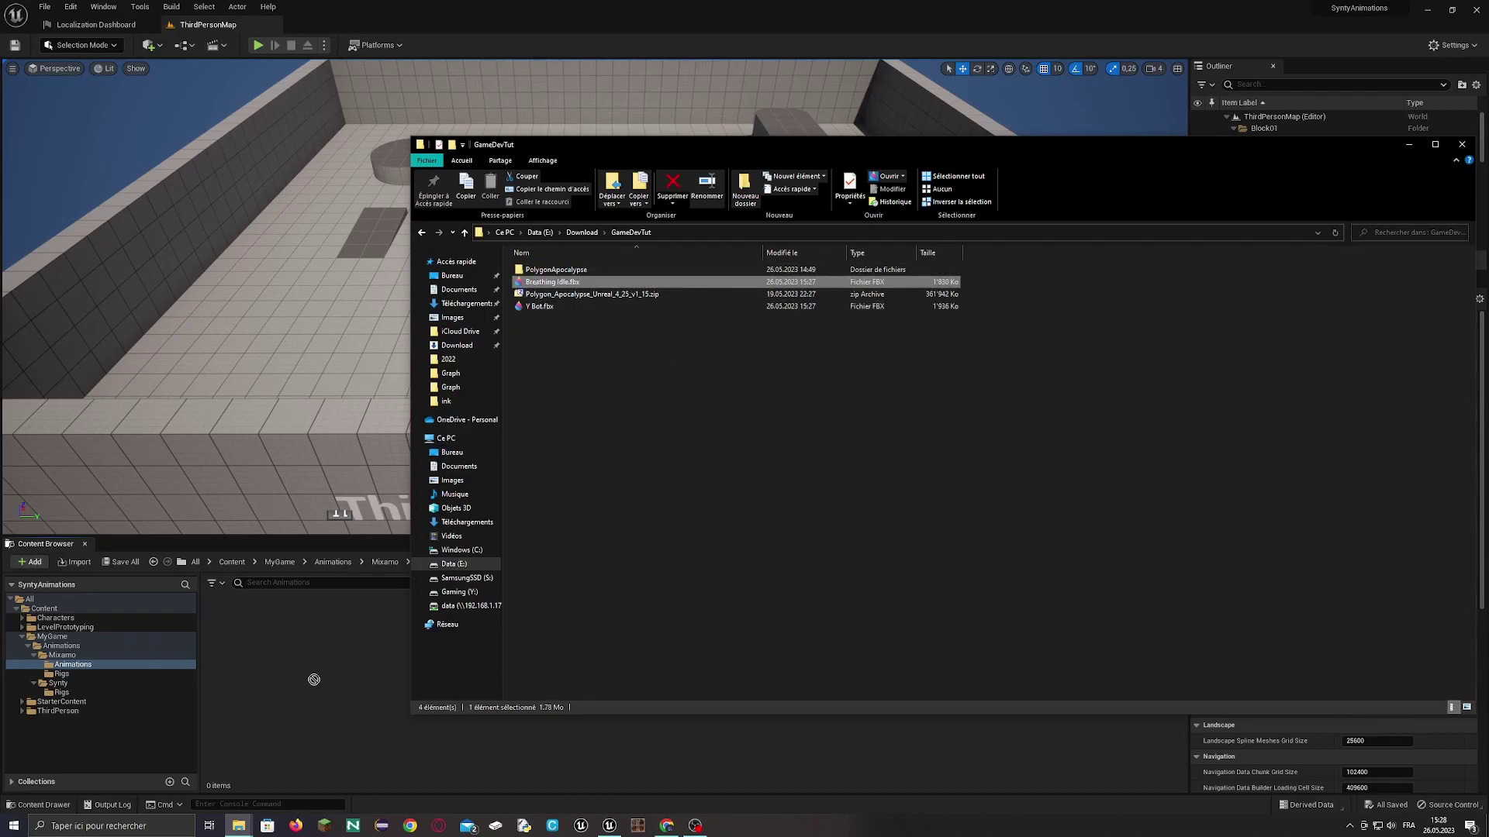
pyautogui.click(1409, 144)
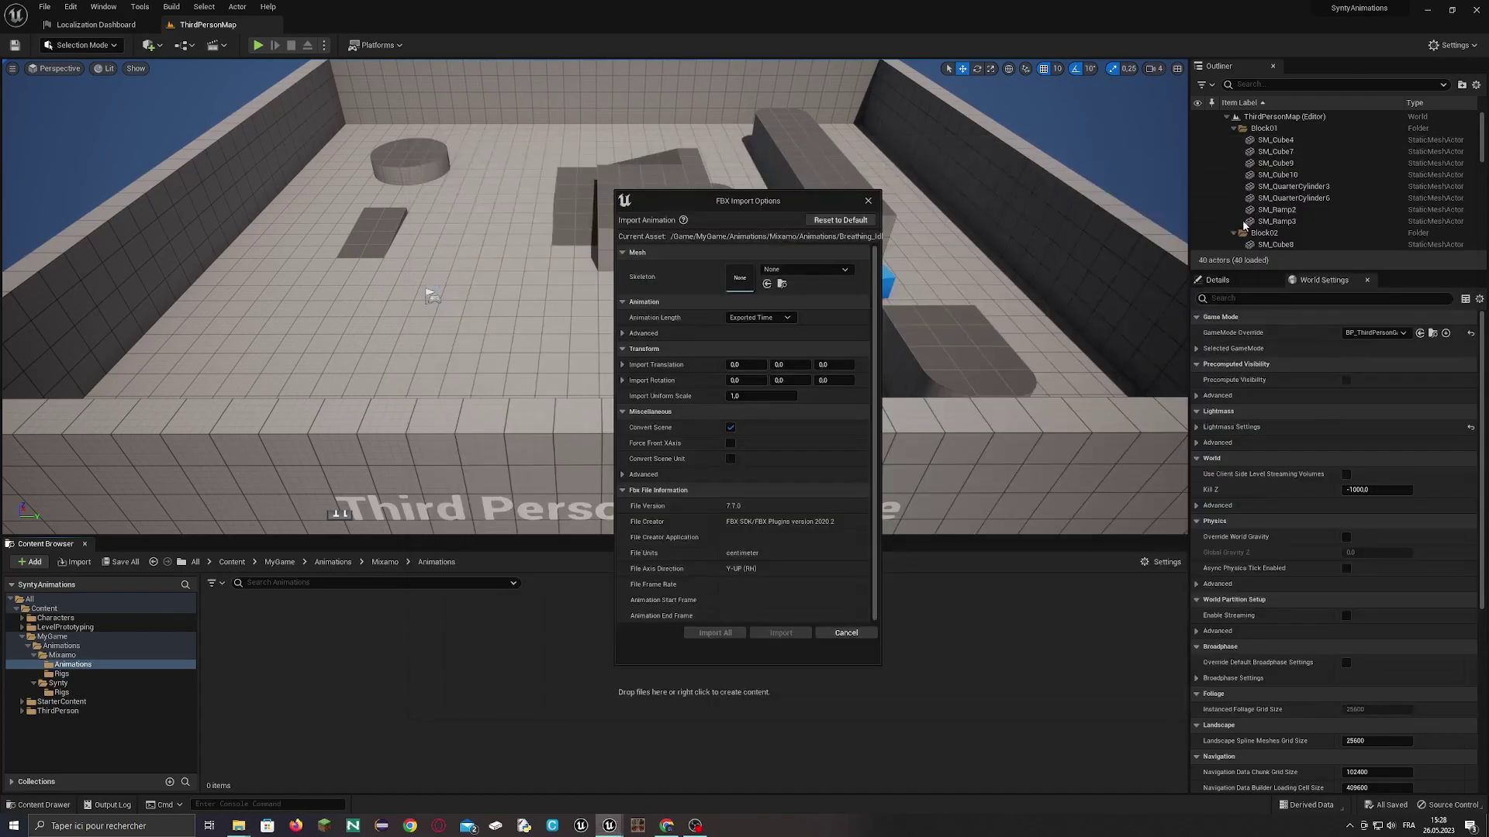
pyautogui.click(789, 271)
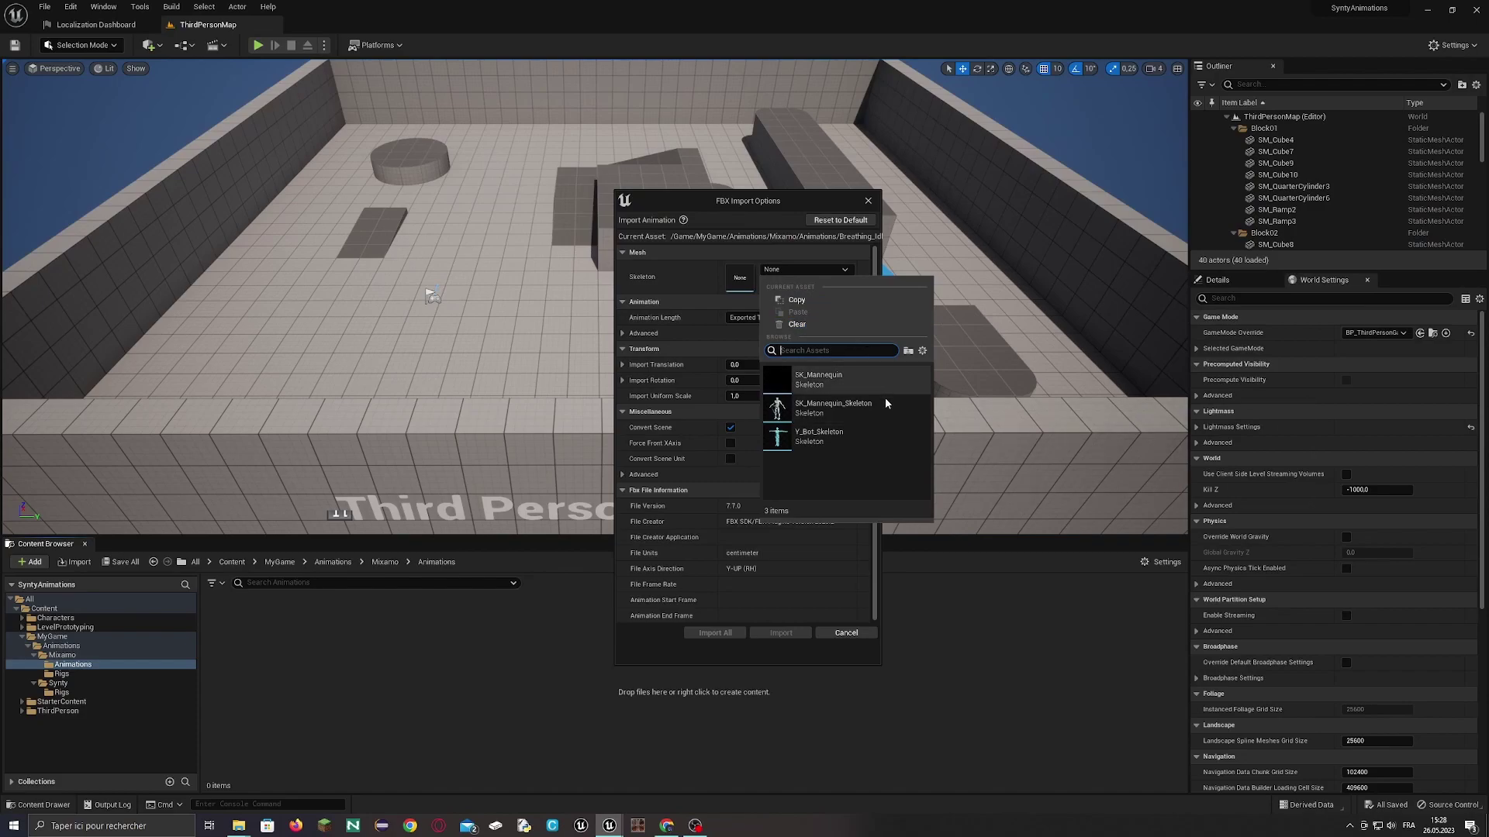
pyautogui.click(841, 436)
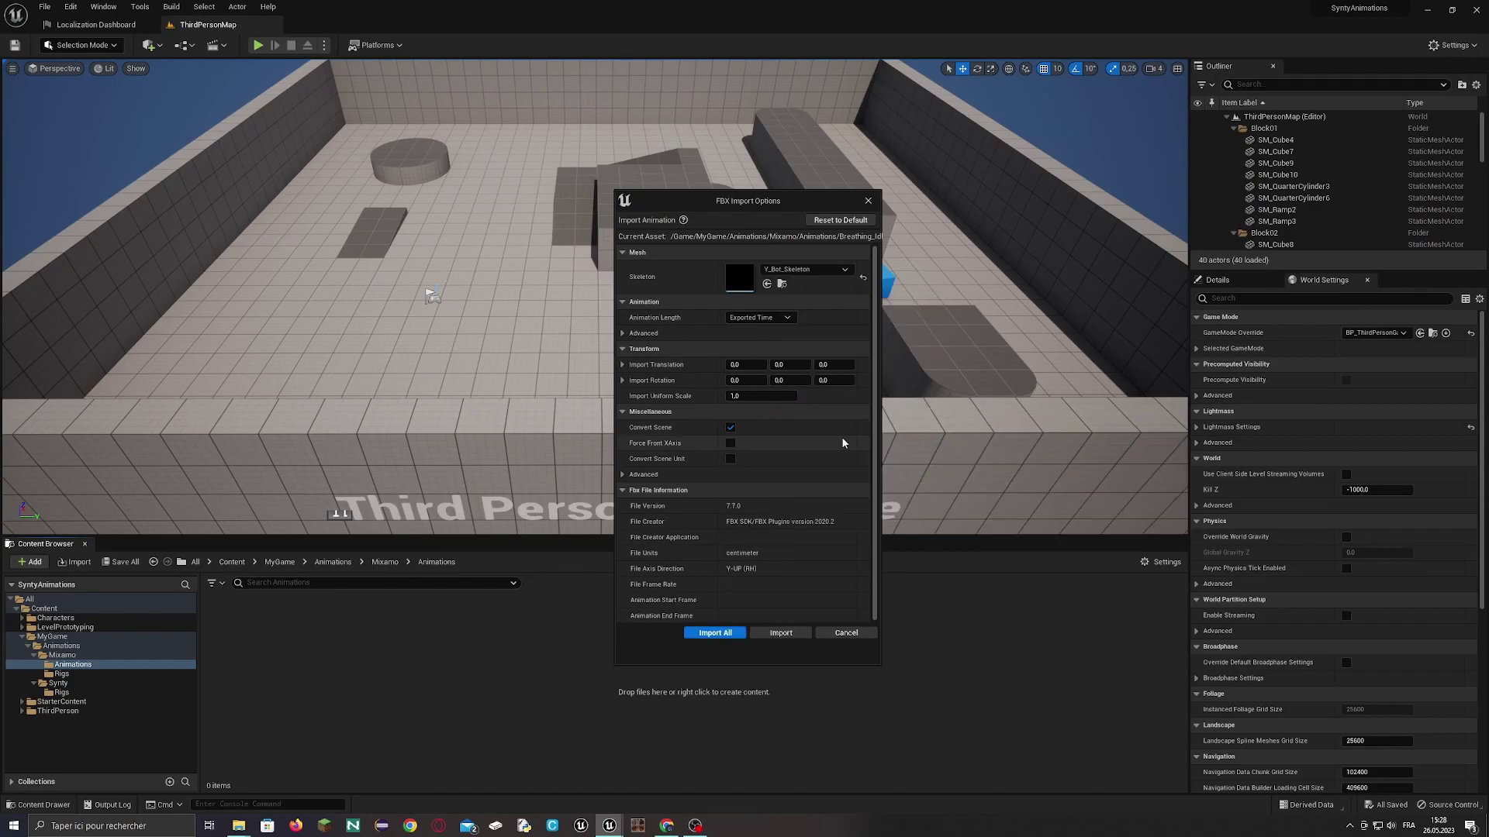
pyautogui.click(780, 633)
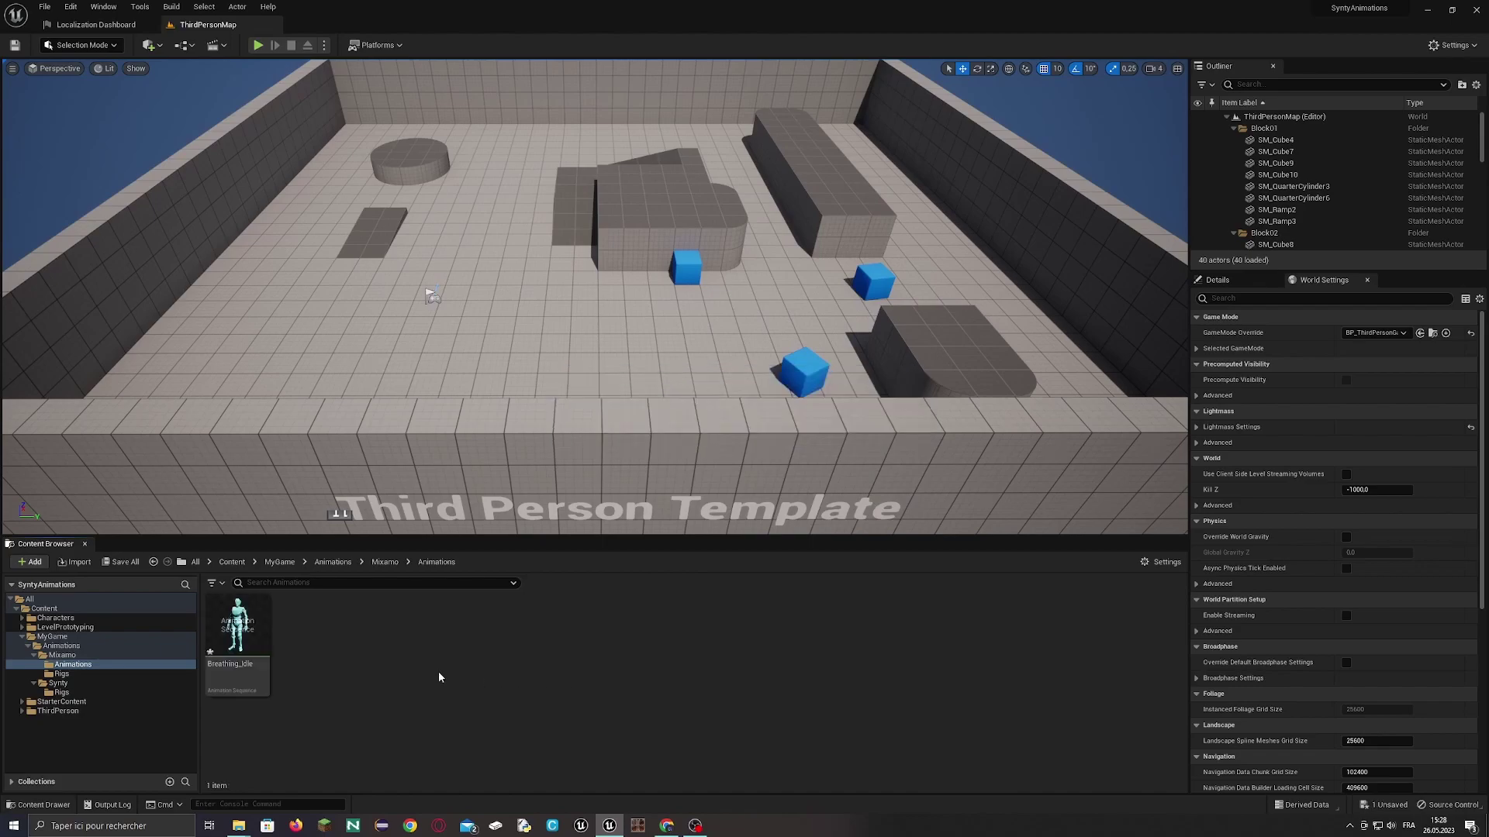
# - Preview the Breathing_Idle animation, save it and close its editor
pyautogui.doubleClick(238, 622)
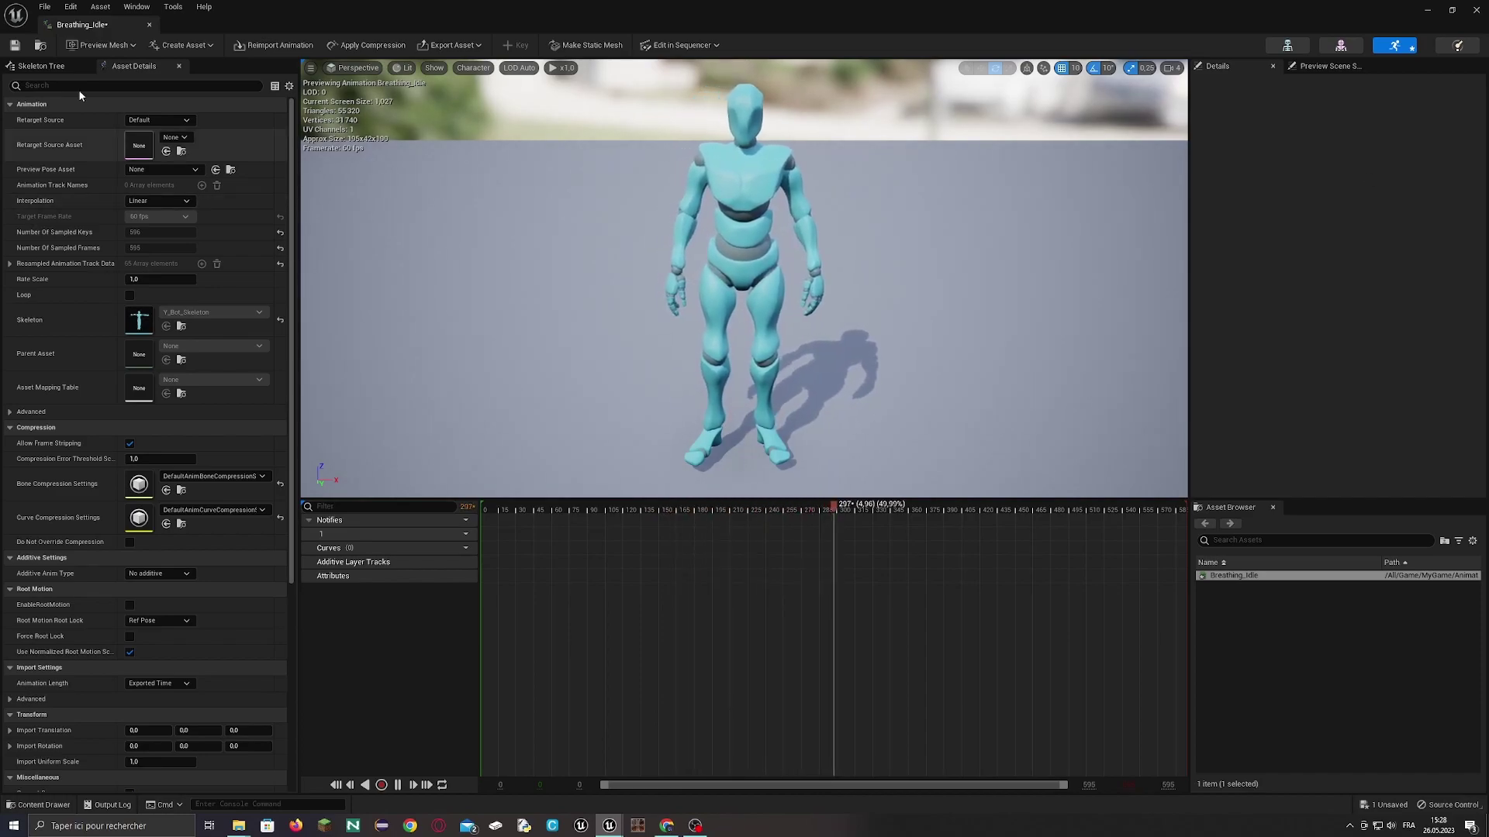
pyautogui.click(16, 45)
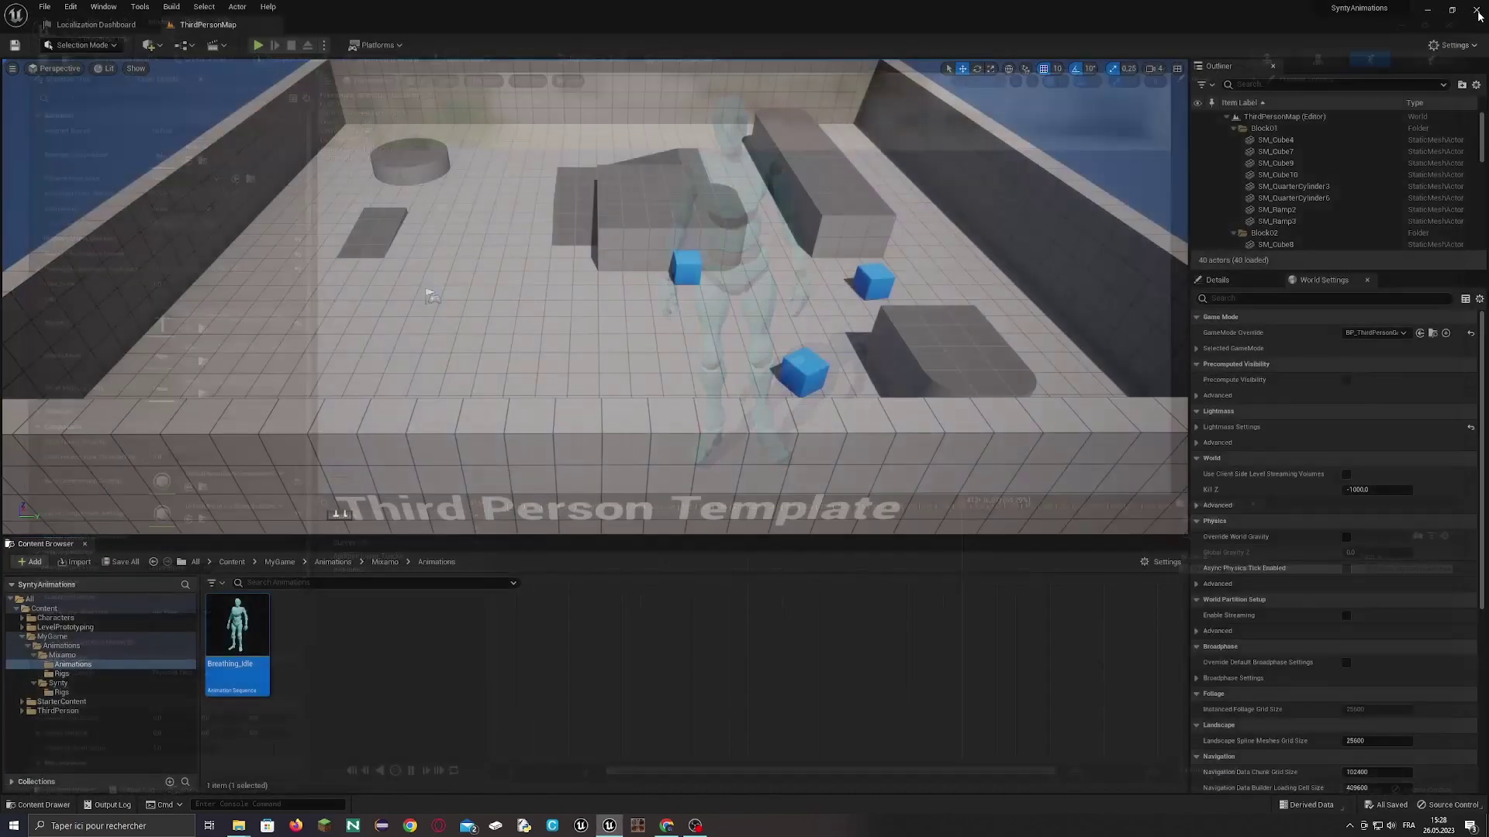
pyautogui.click(439, 682)
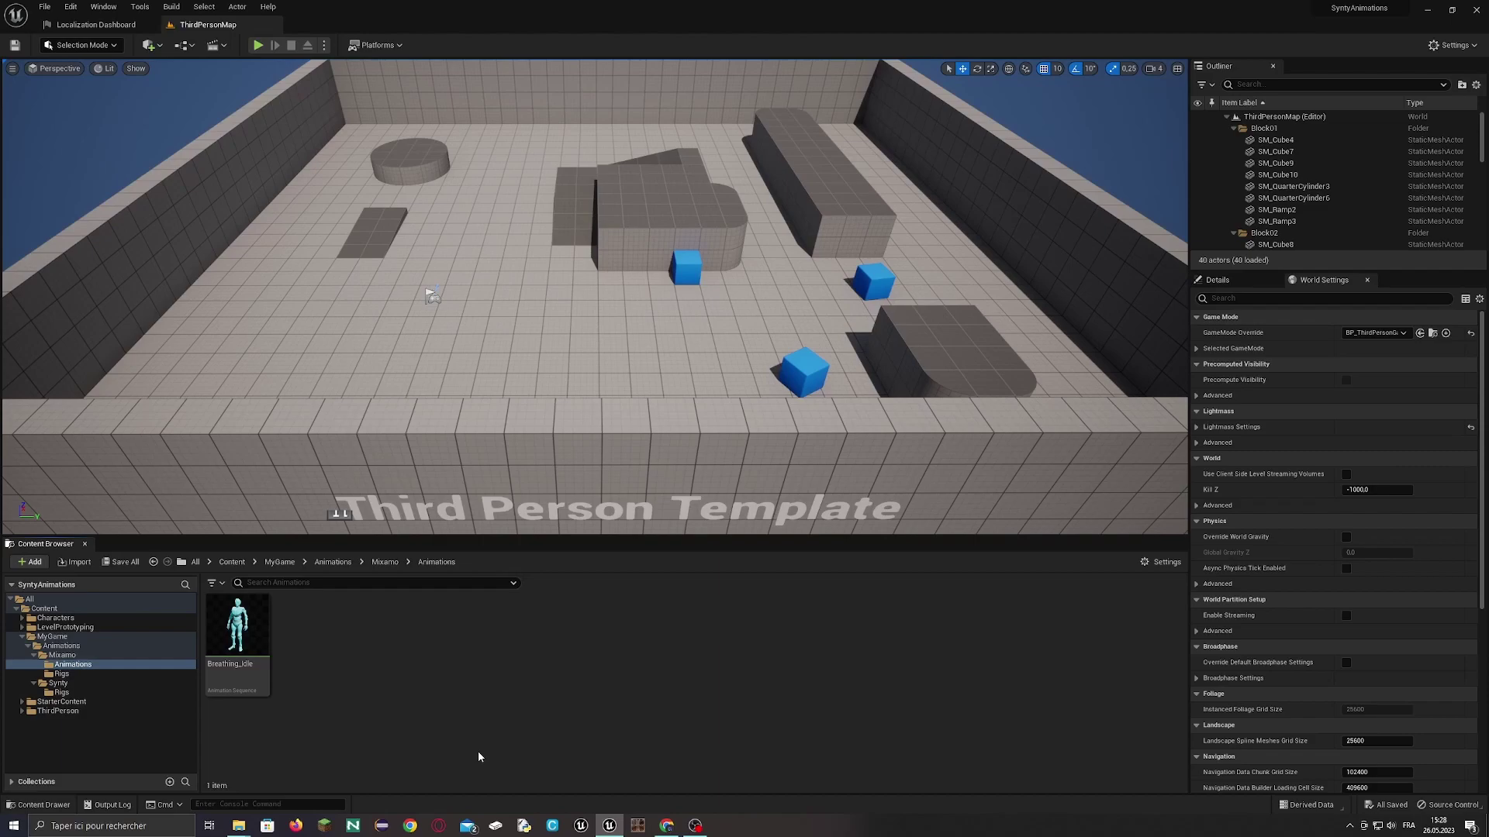
# - Copy the PolygonApocalypse asset folder from GameDevTut/PolygonApocalypse/Content in File Explorer
pyautogui.moveTo(234, 831)
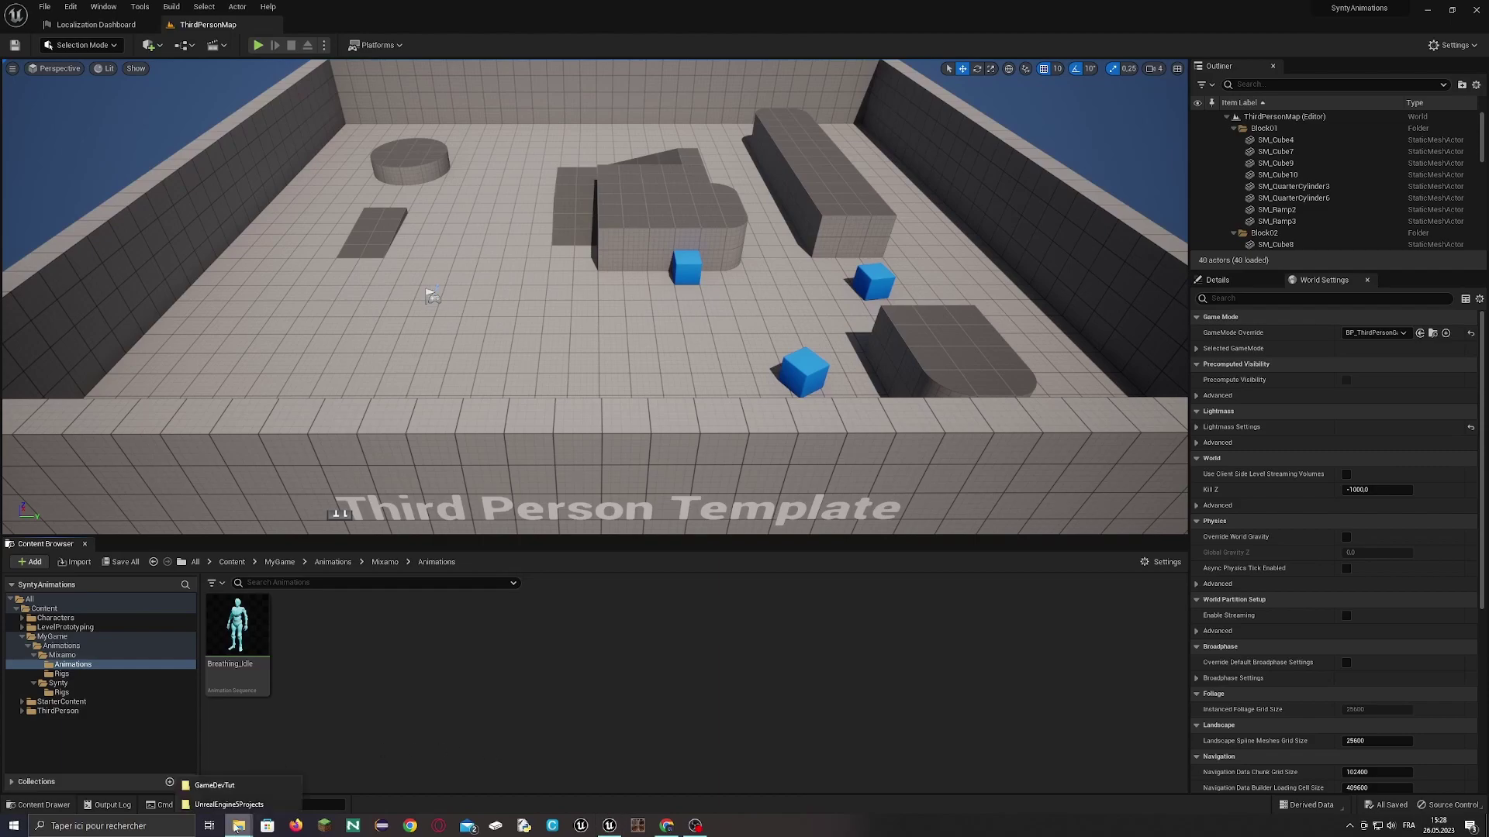
pyautogui.click(236, 804)
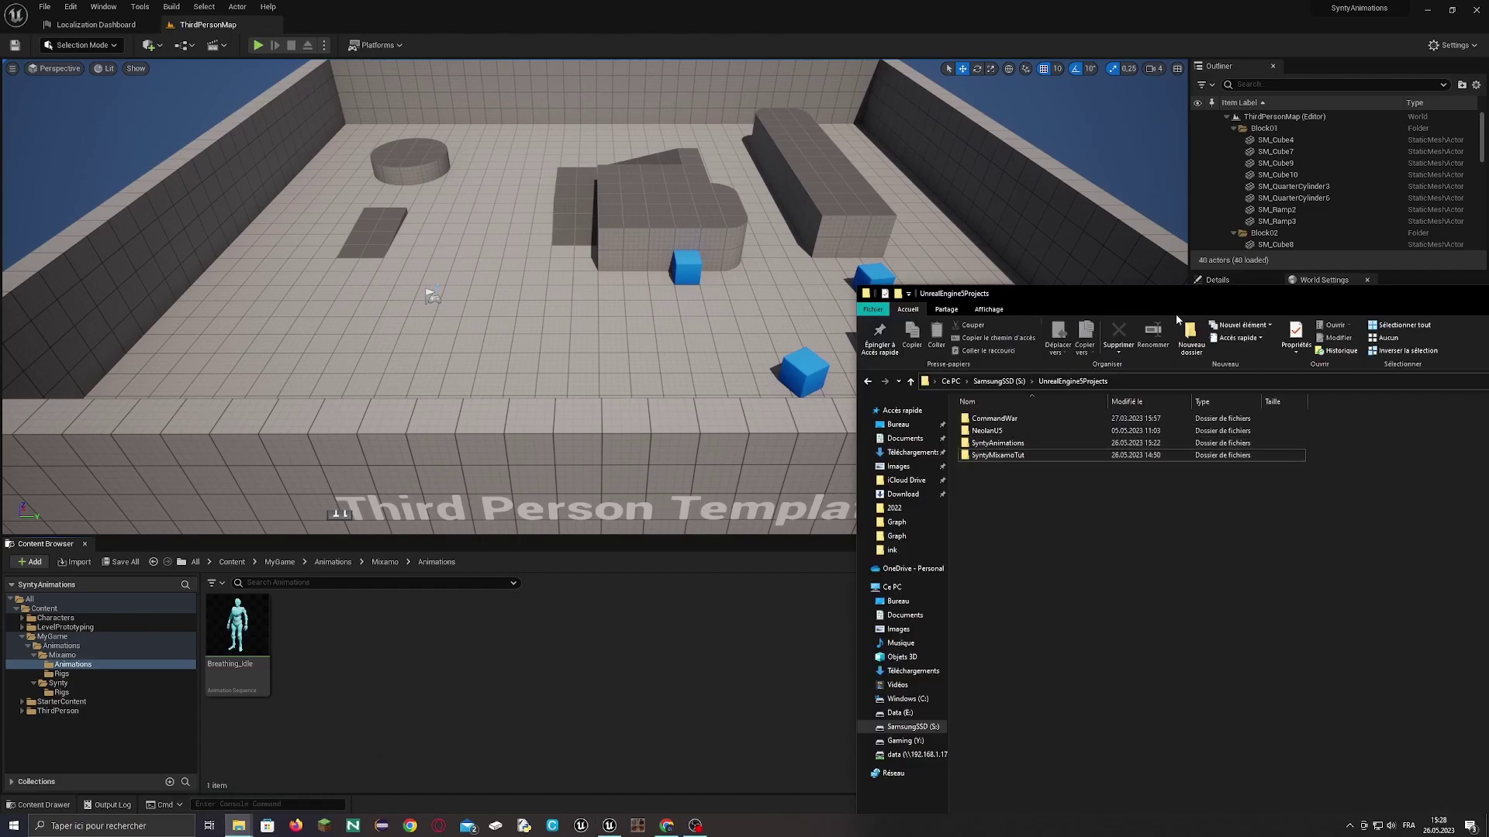
pyautogui.moveTo(1163, 296); pyautogui.dragTo(827, 207)
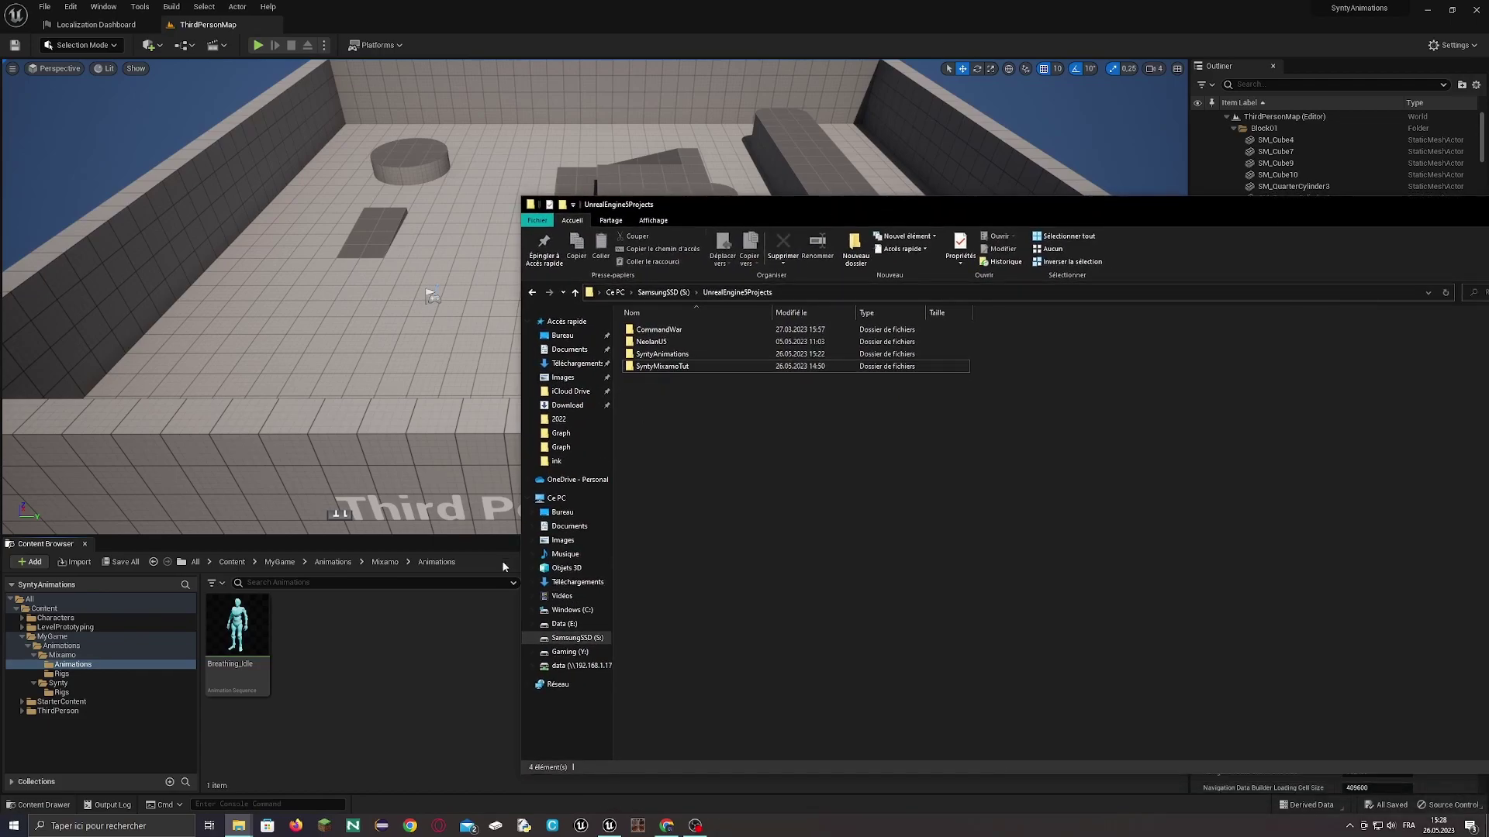
pyautogui.click(240, 786)
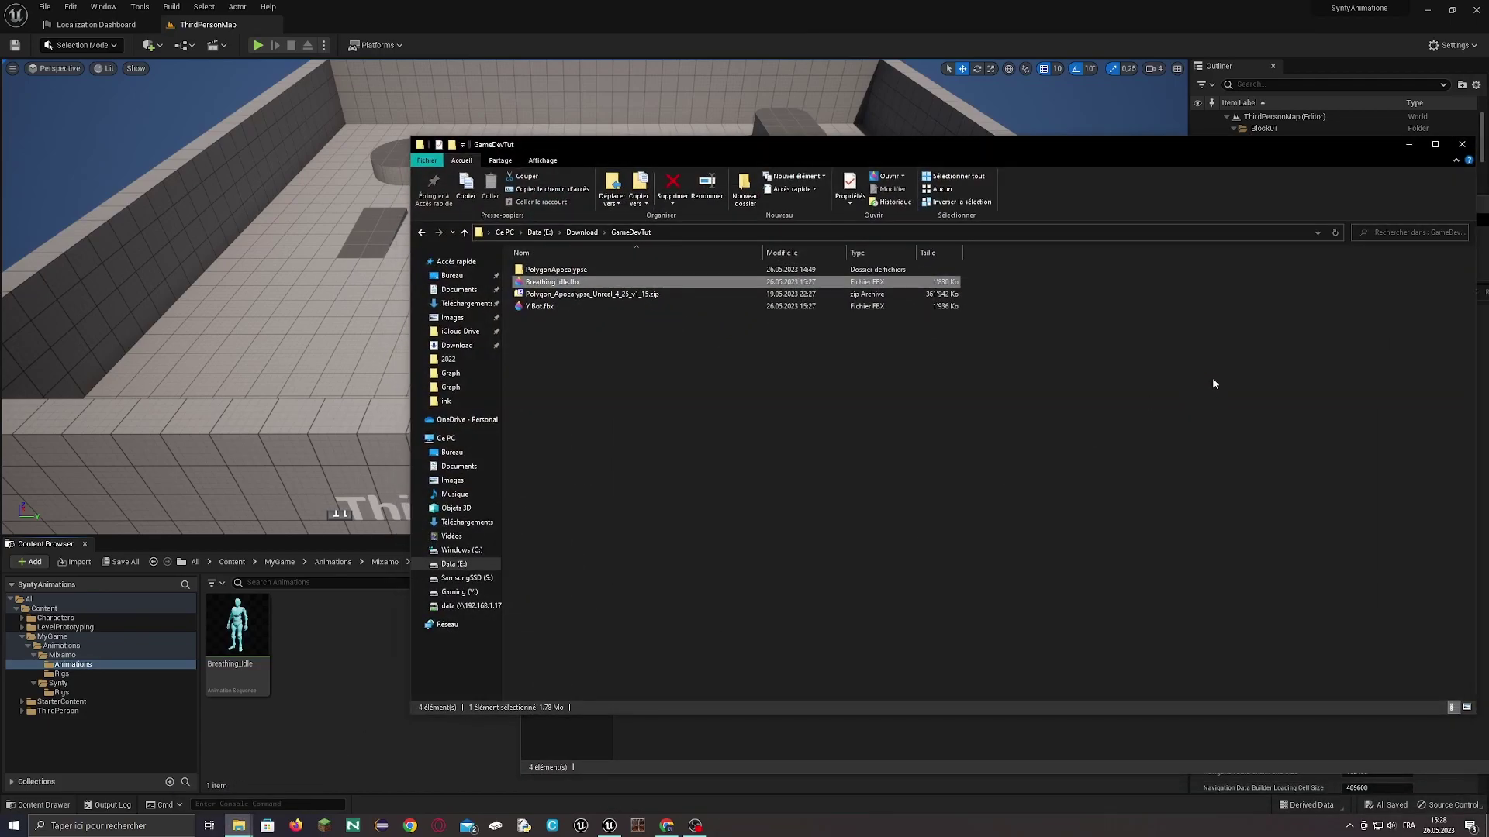
pyautogui.moveTo(1177, 156); pyautogui.dragTo(1120, 204)
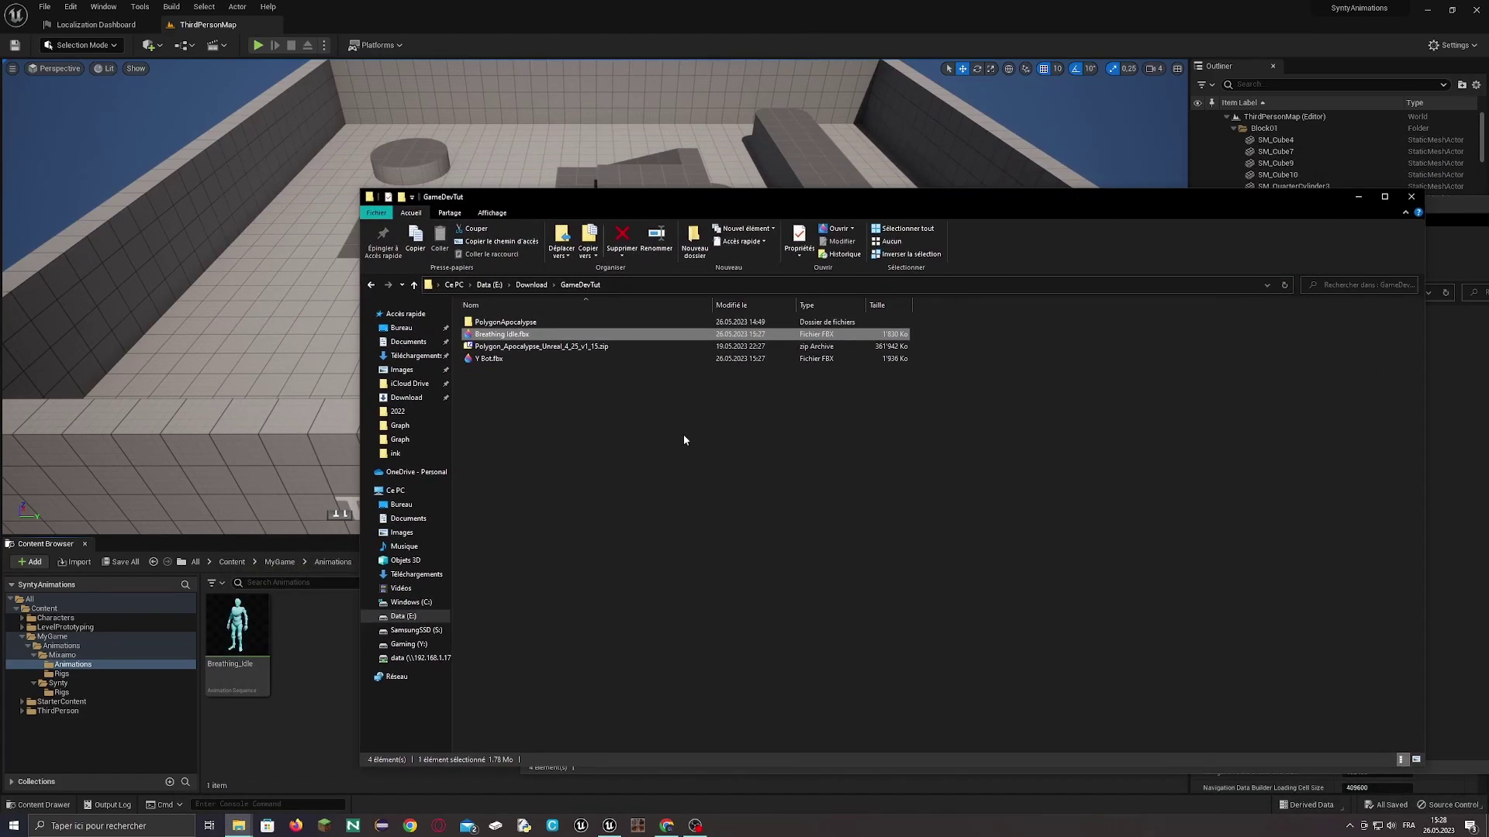
pyautogui.click(552, 348)
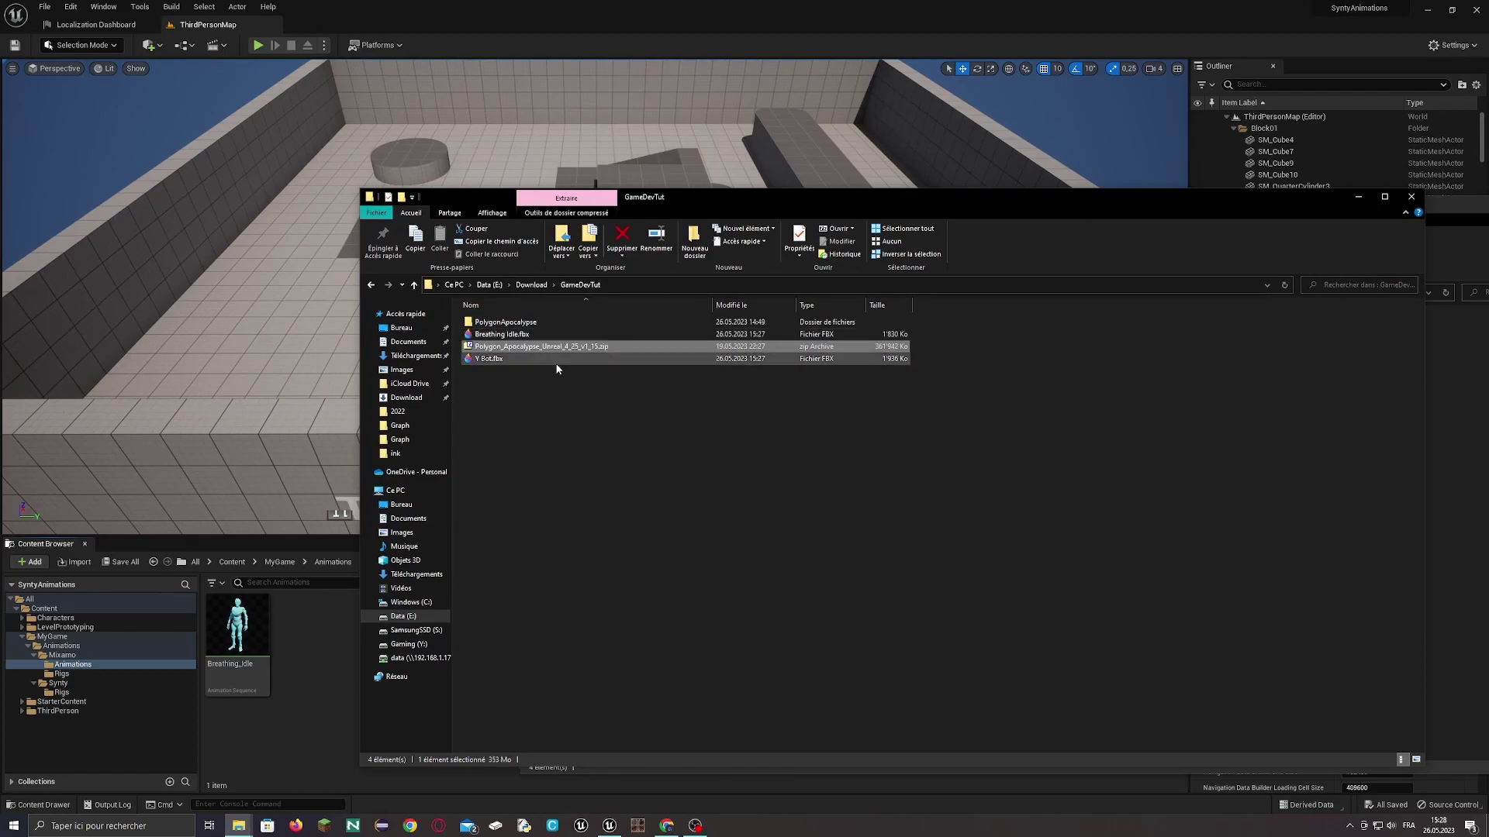
pyautogui.doubleClick(483, 325)
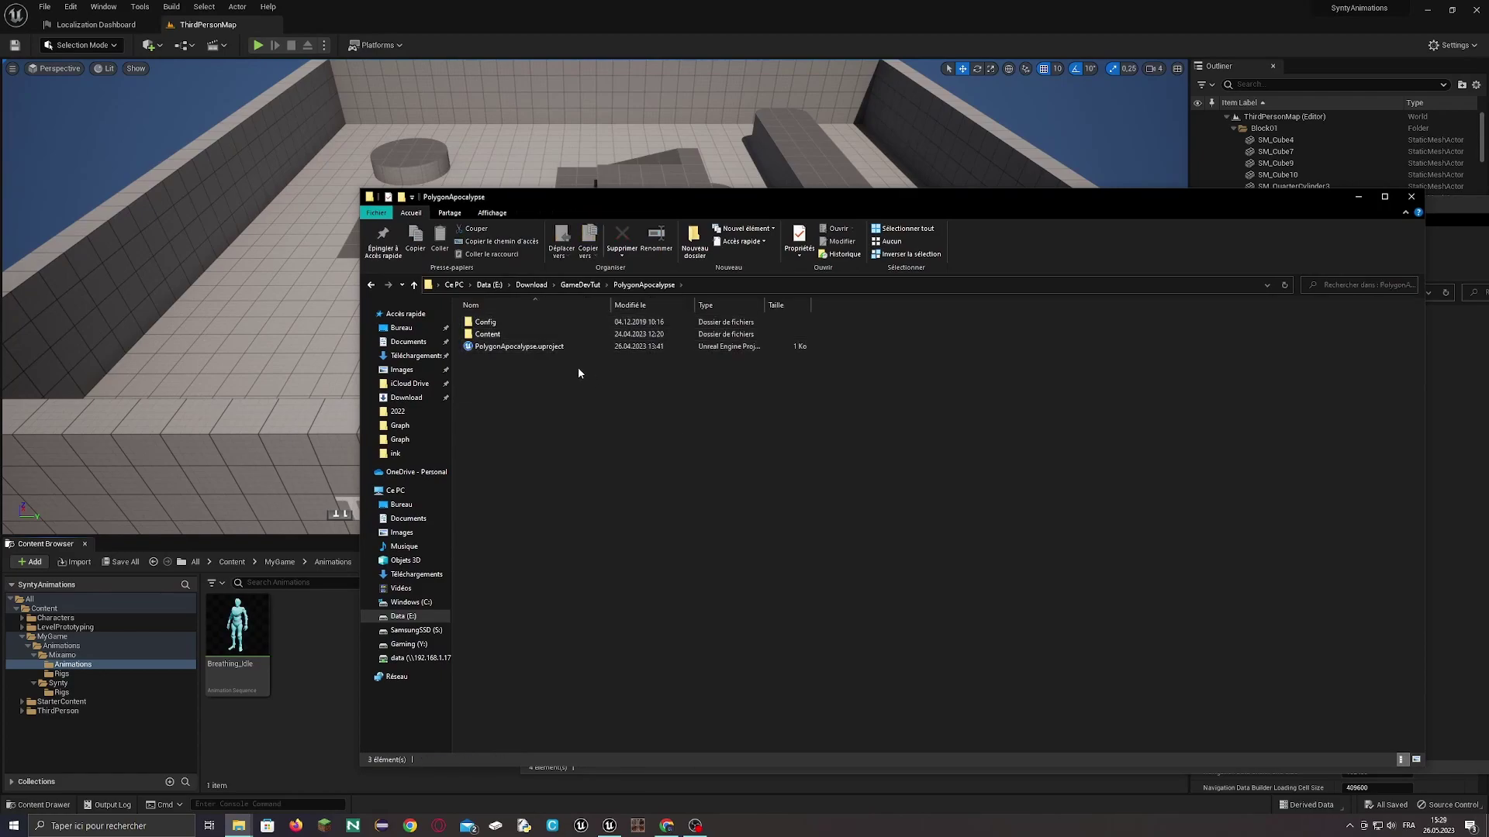
pyautogui.doubleClick(497, 335)
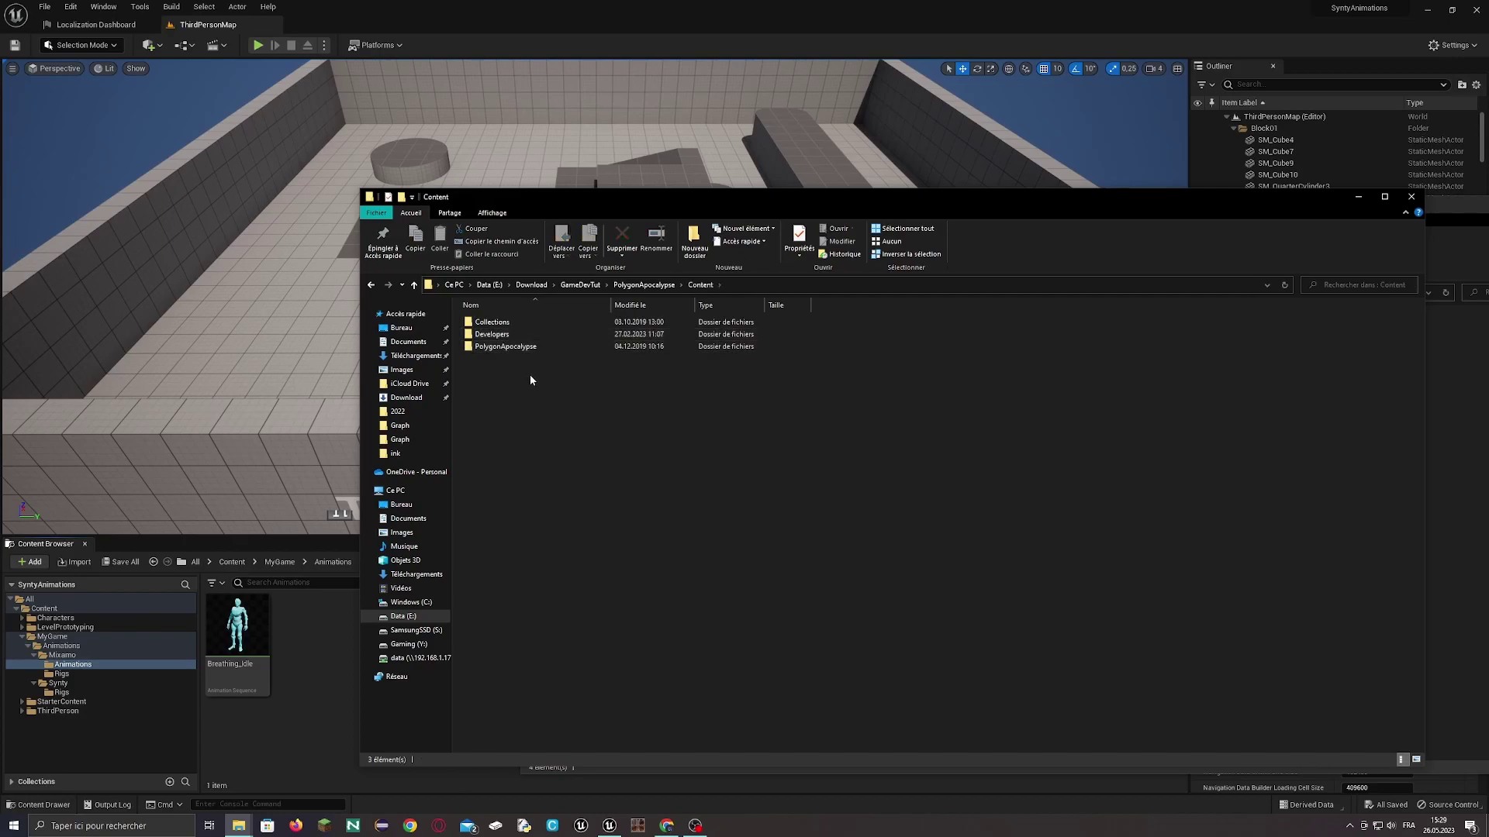
pyautogui.click(518, 347)
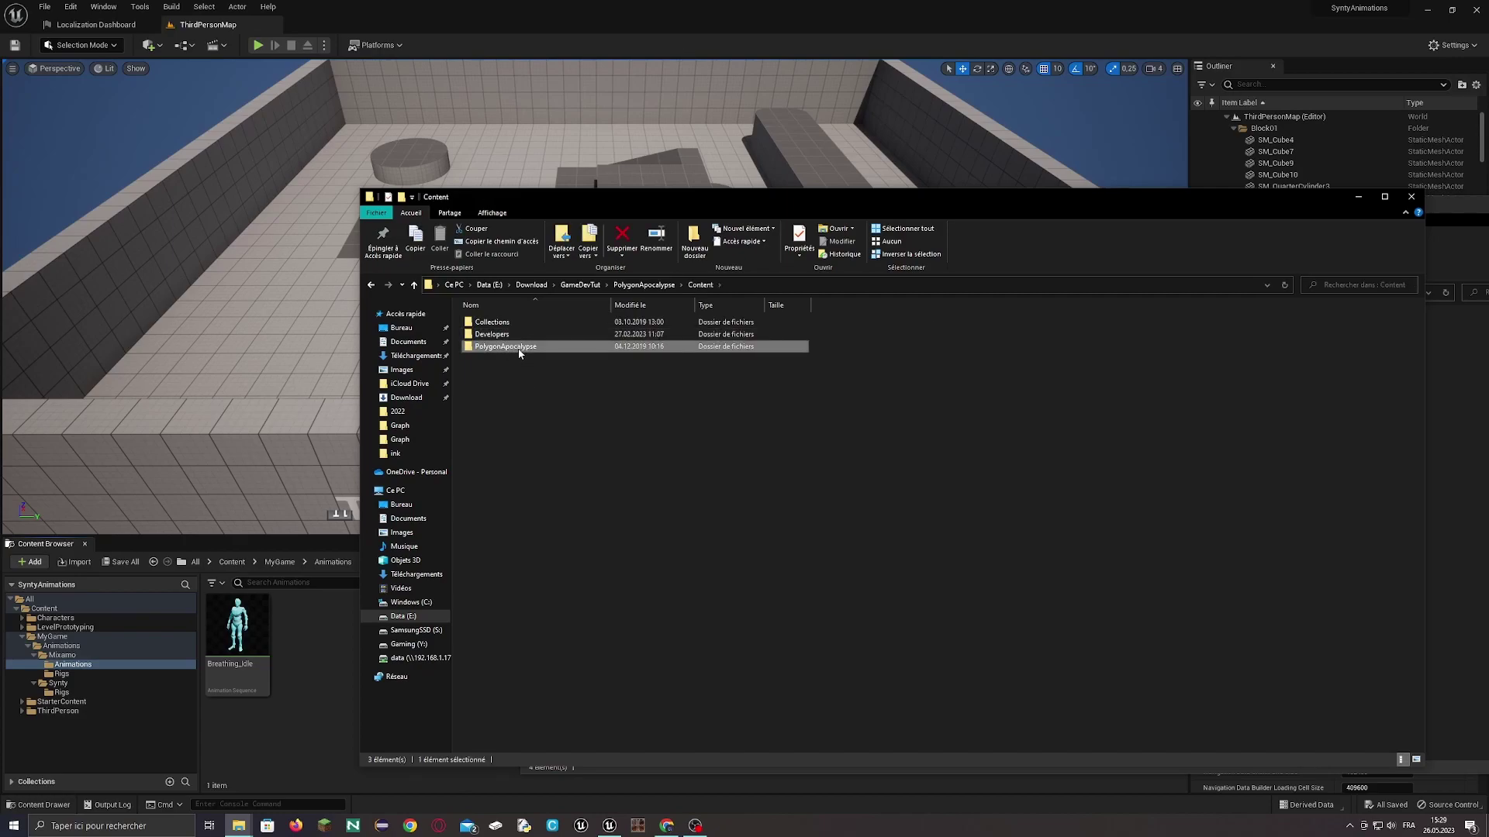
# - Paste the PolygonApocalypse folder into the Content folder of the SyntyAnimations project under UnrealEngine5Projects
pyautogui.click(240, 827)
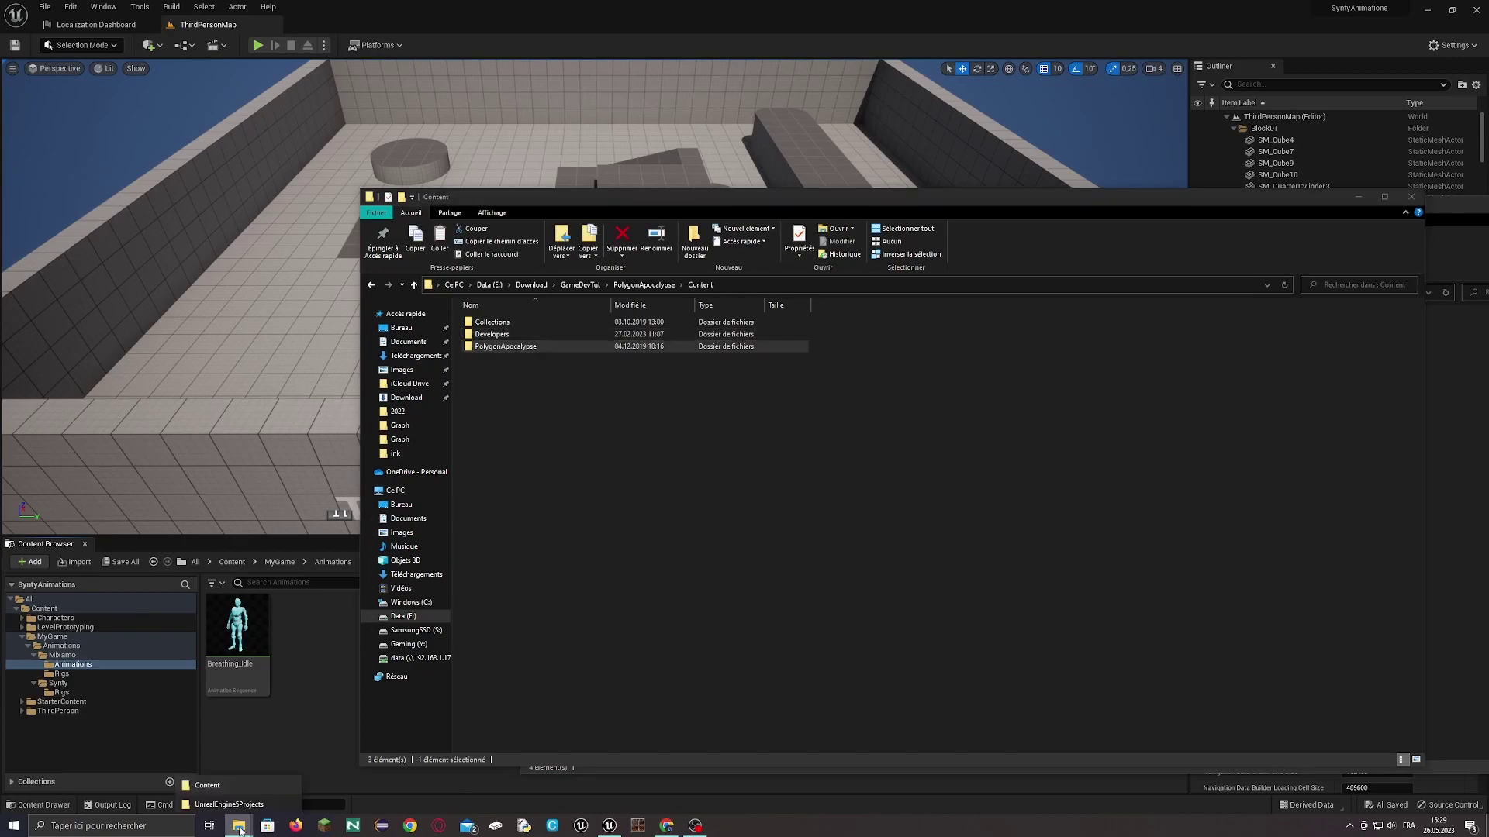
pyautogui.click(229, 804)
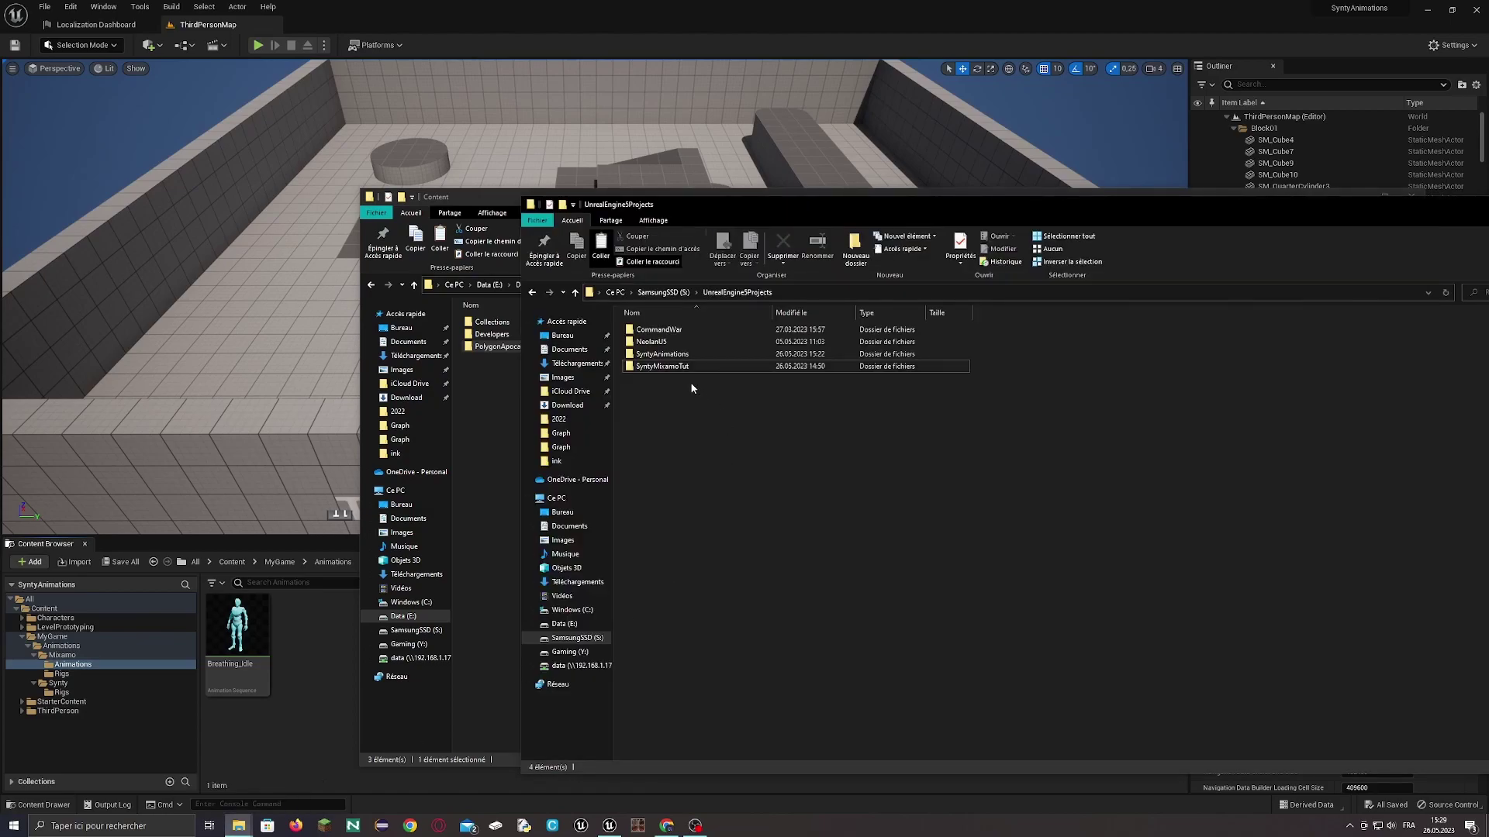
pyautogui.click(684, 355)
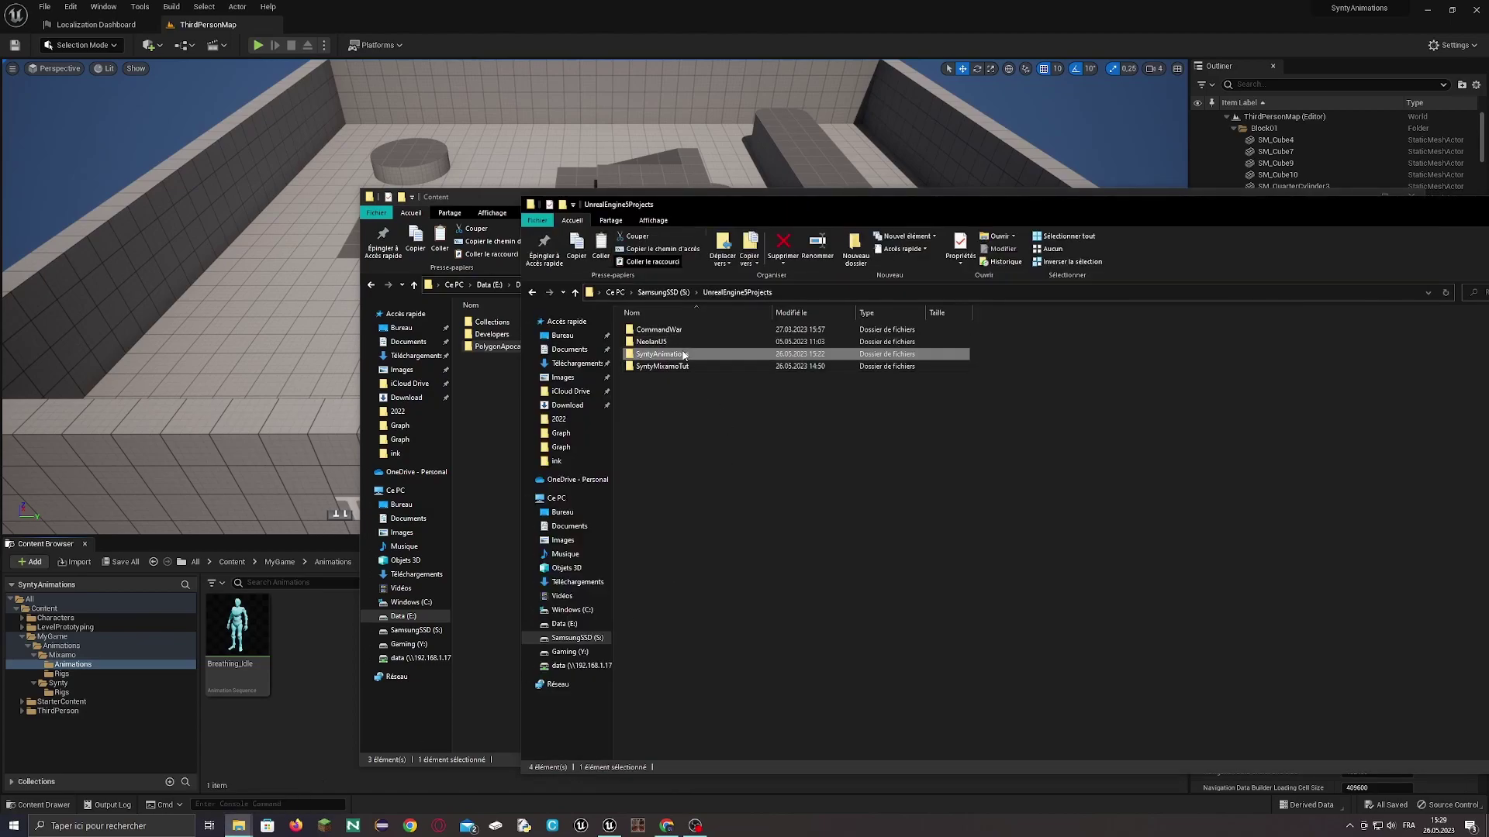
pyautogui.doubleClick(684, 356)
pyautogui.doubleClick(656, 343)
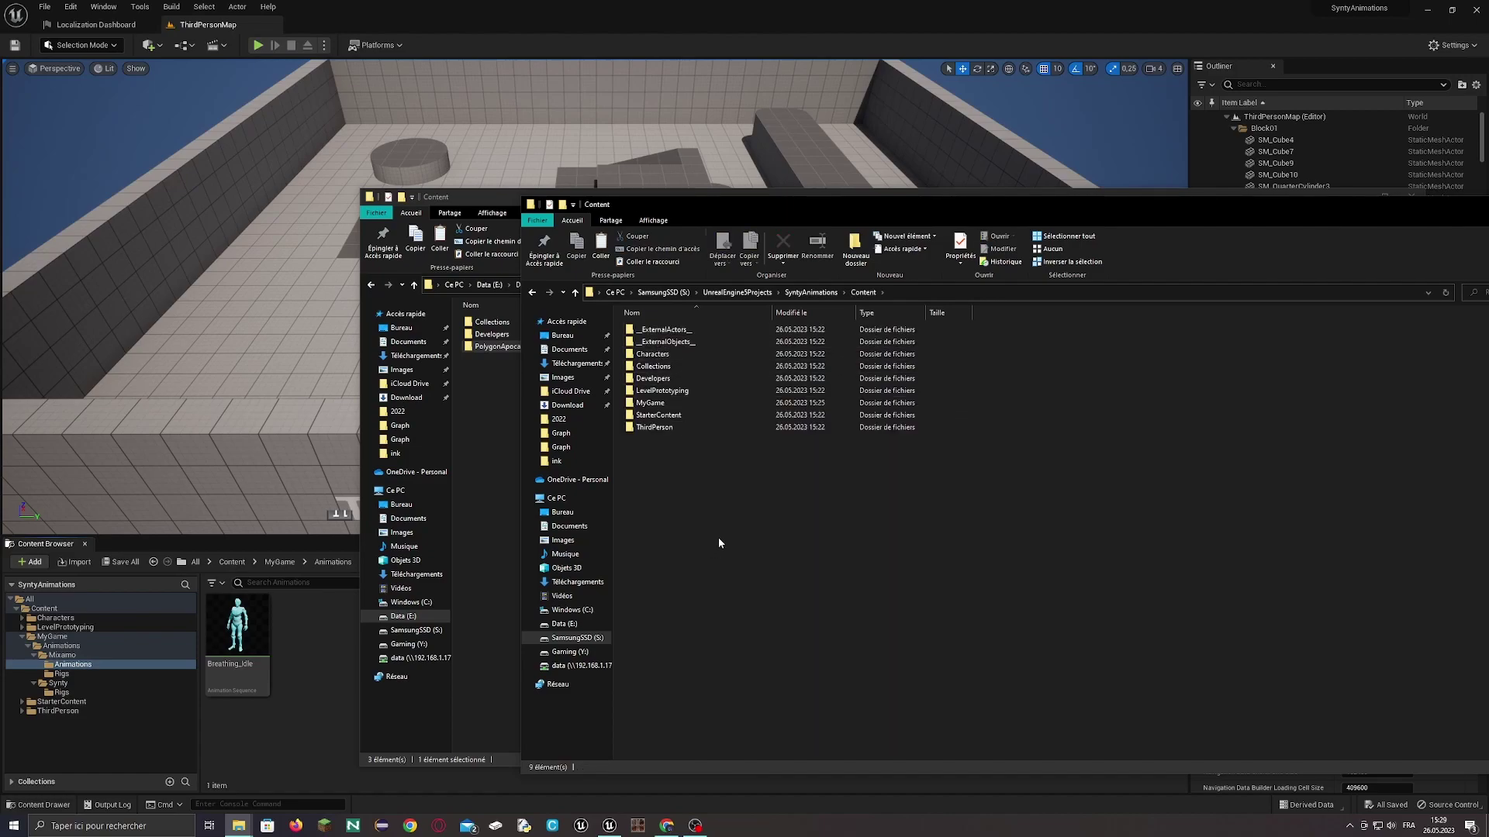
pyautogui.hotkey('ctrl', 'v')
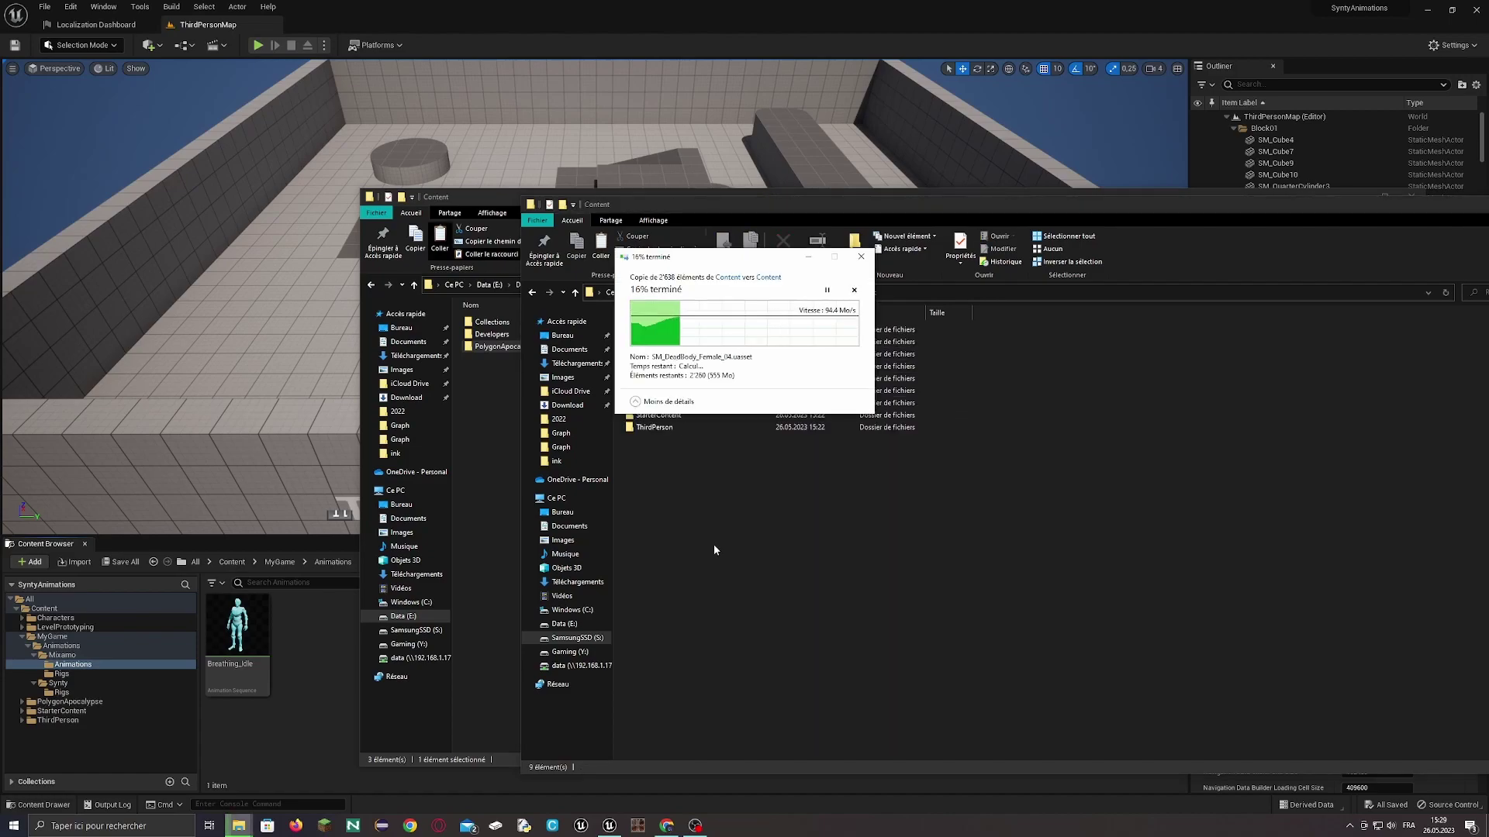
# - Switch back to the Unreal editor, open the PolygonApocalypse/Meshes/Characters folder and import the detected source content changes
pyautogui.click(285, 728)
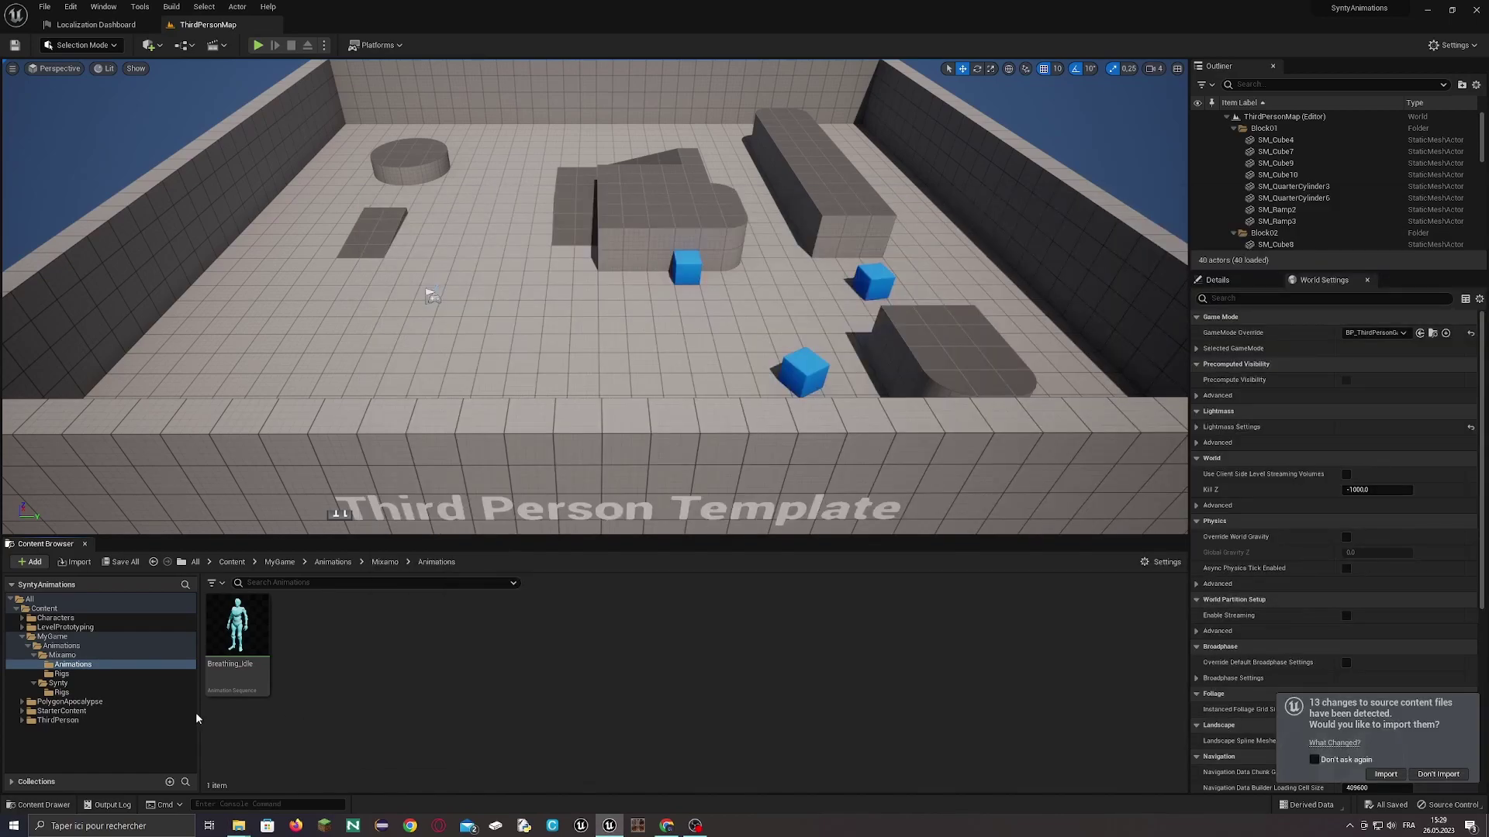
pyautogui.click(22, 703)
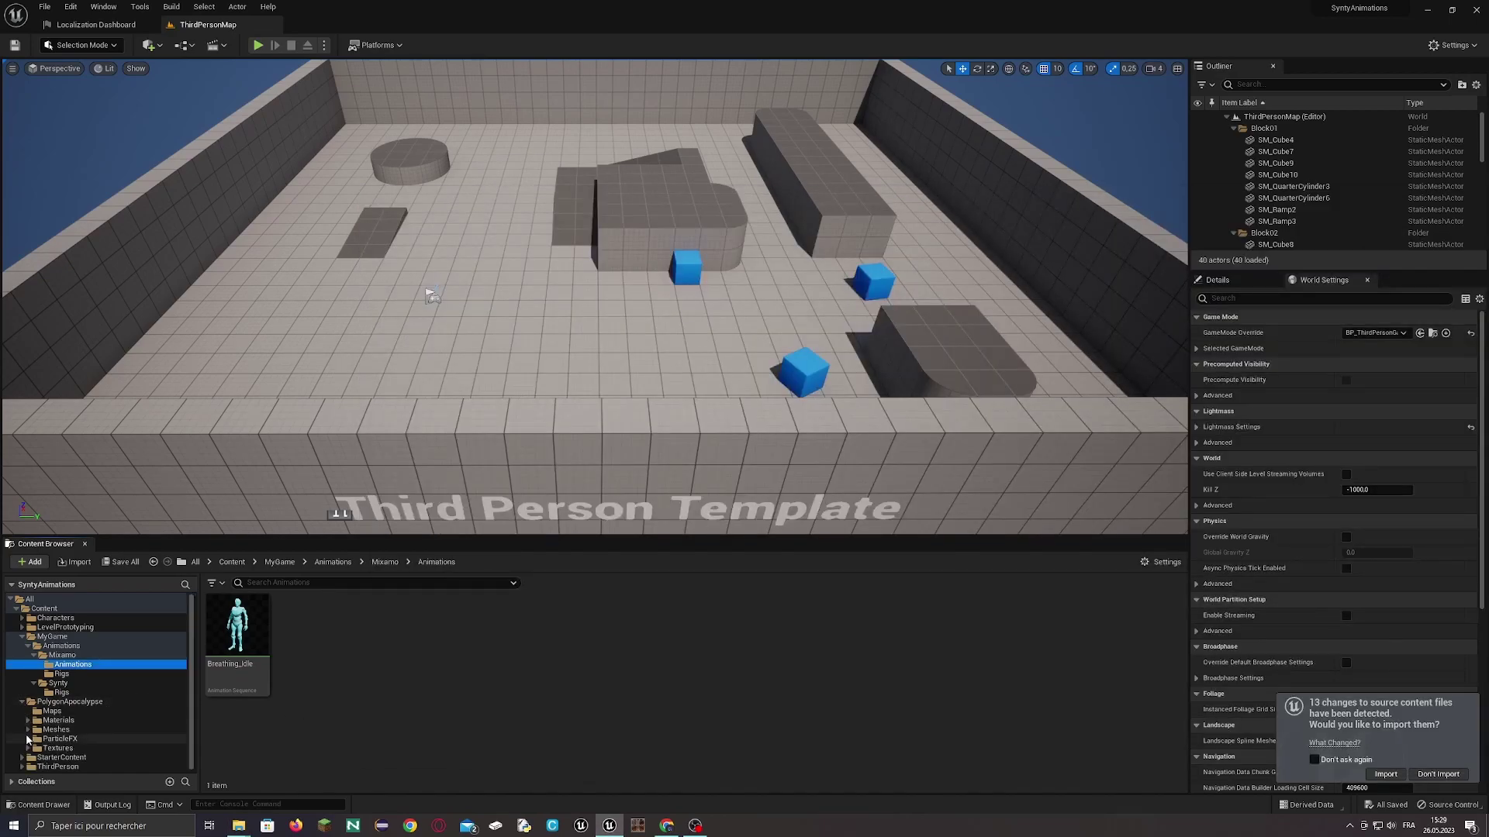
pyautogui.click(28, 730)
pyautogui.scroll(-2, 54, 725)
pyautogui.click(70, 712)
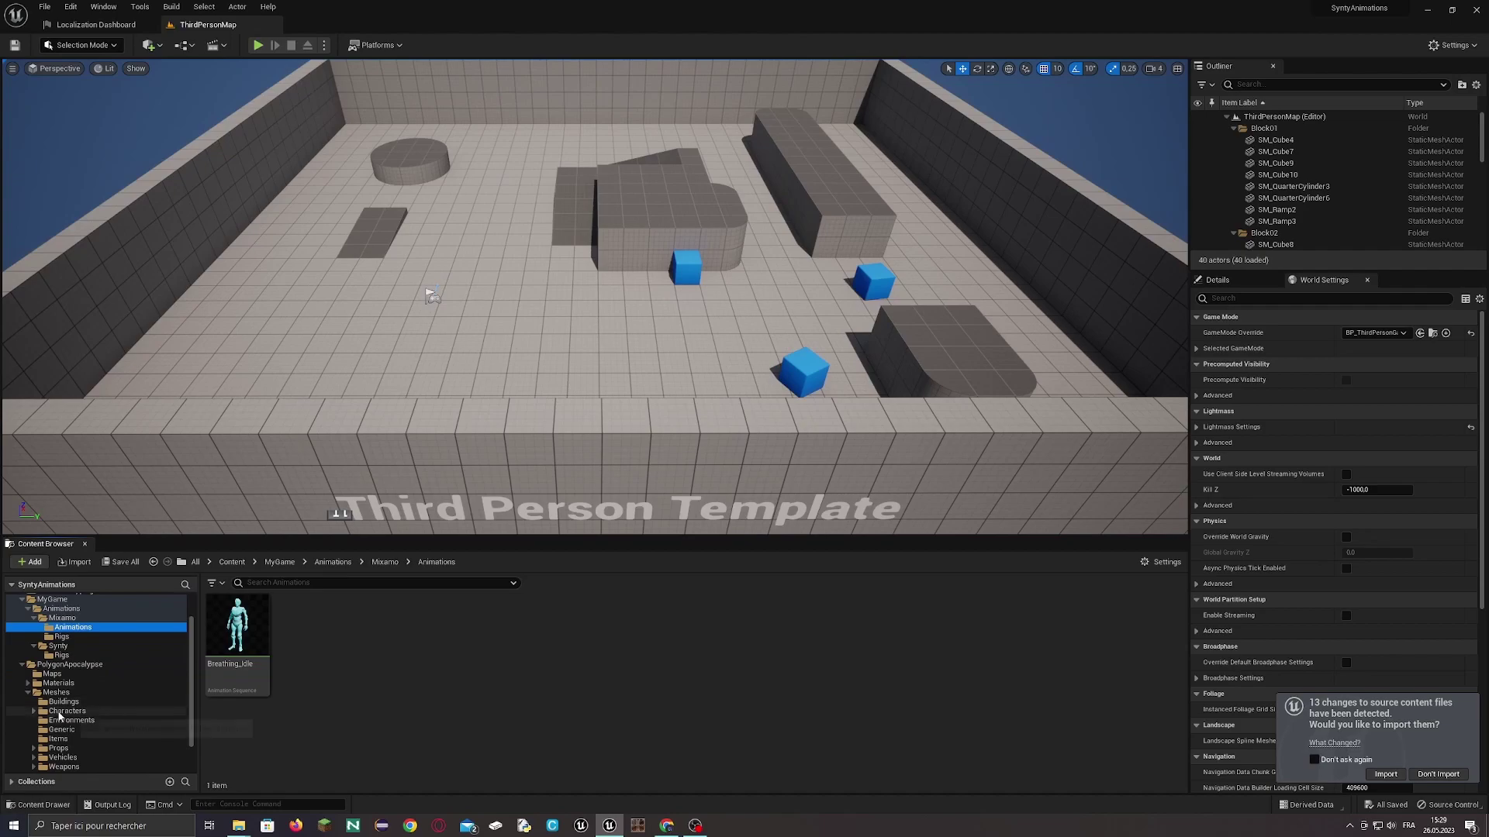
pyautogui.click(612, 632)
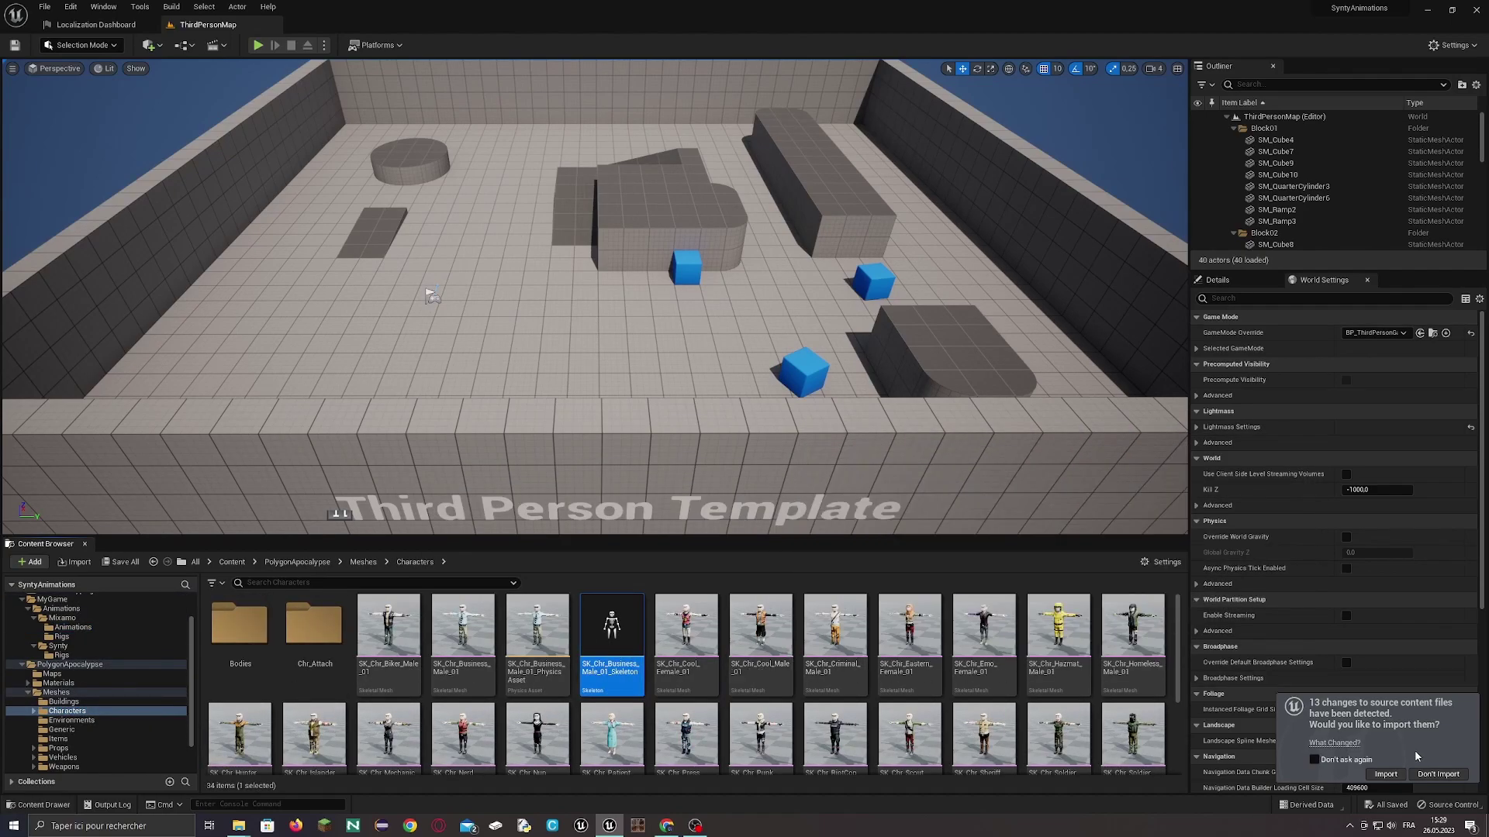
pyautogui.click(1387, 764)
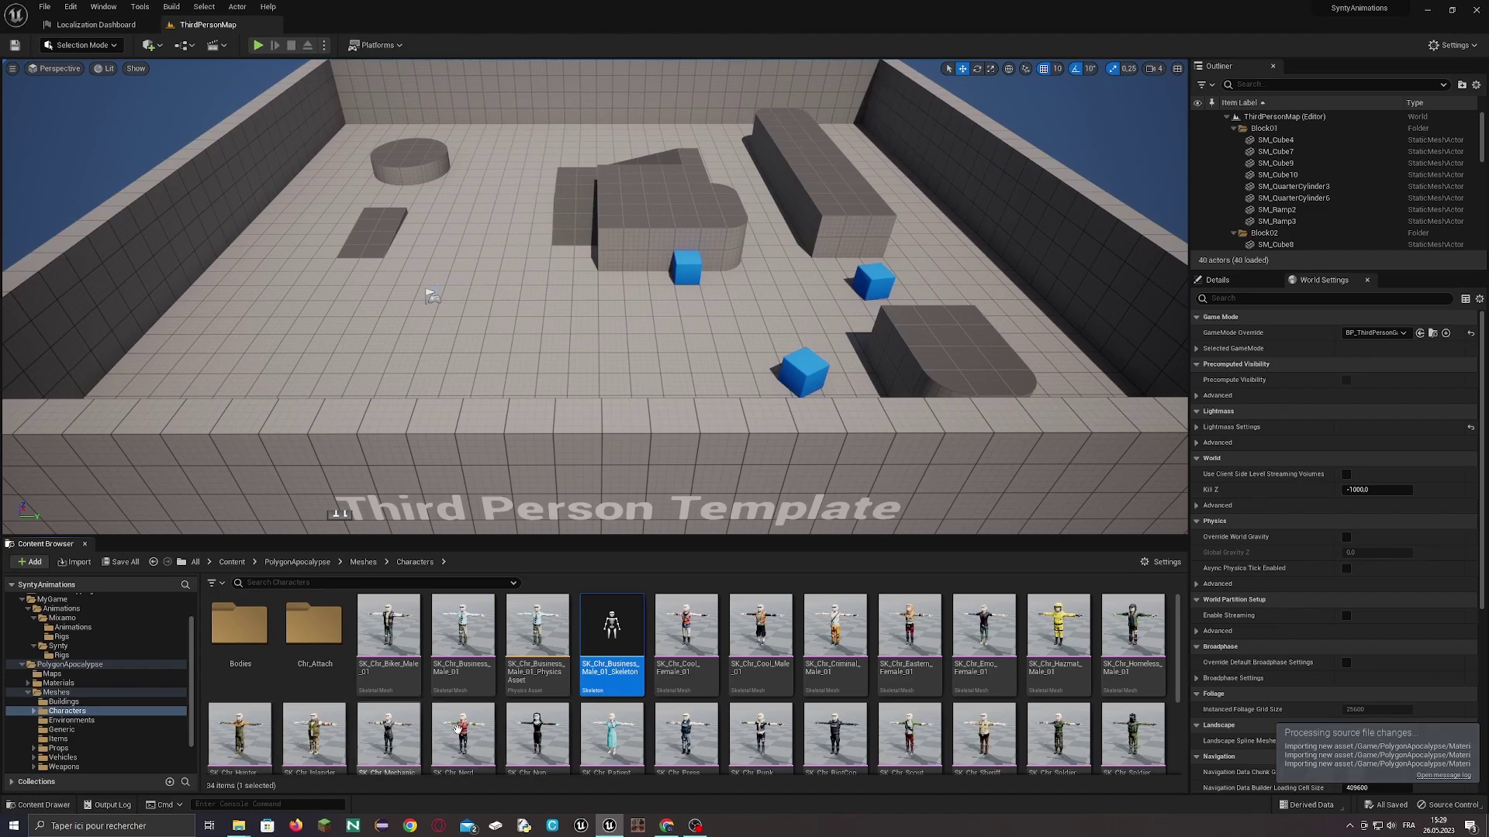
# - Rename the SK_Chr_Business_Male_01_Skeleton asset as SyntySkeleton
pyautogui.click(686, 636)
pyautogui.click(612, 630)
pyautogui.press('F2')
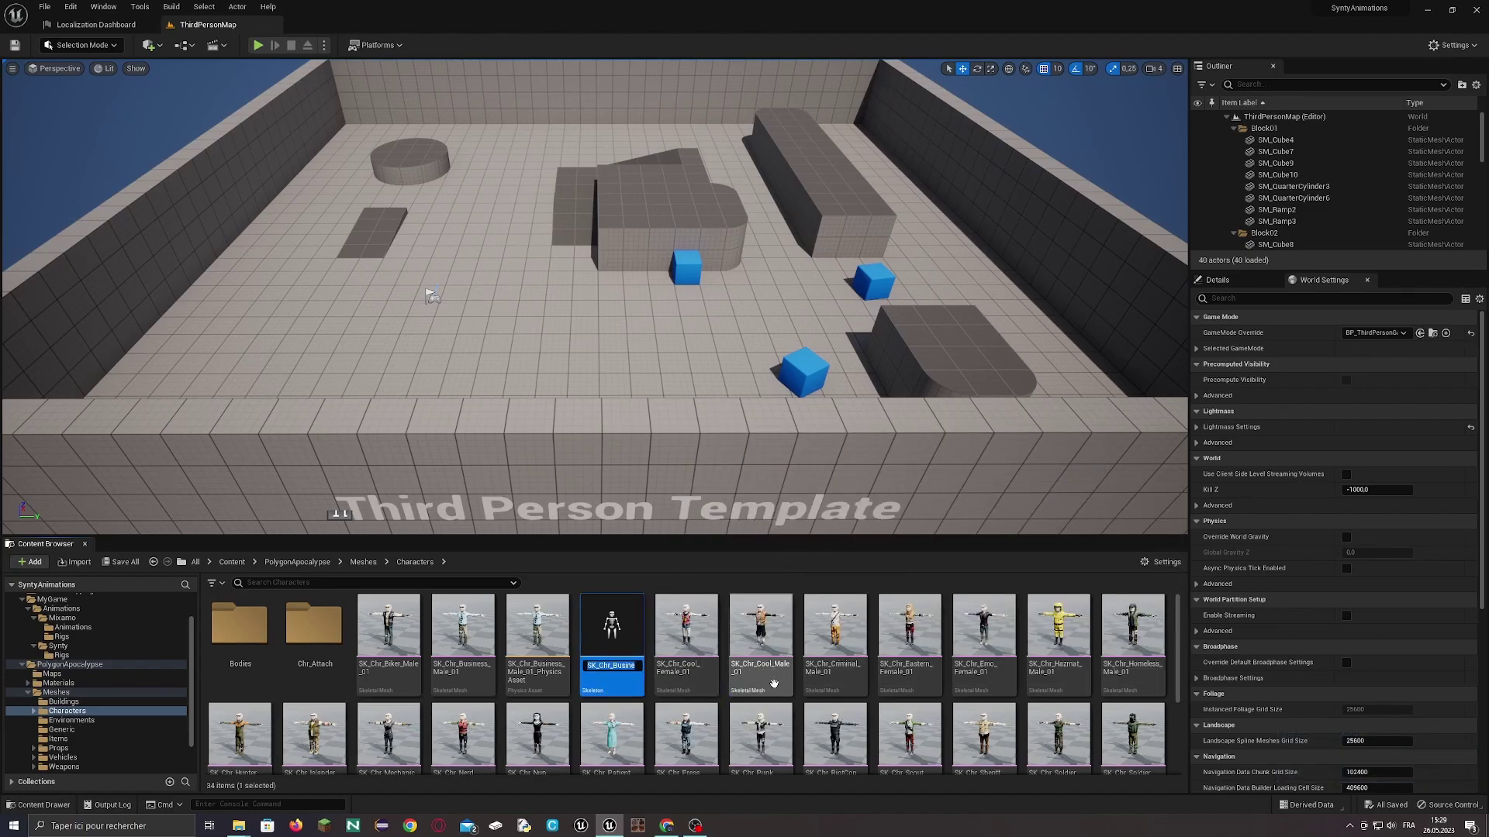
pyautogui.write('MyGame')
pyautogui.write('Skeleton')
pyautogui.press('Home')
pyautogui.press('Delete')
pyautogui.press('Delete')
pyautogui.press('Delete')
pyautogui.press('Delete')
pyautogui.press('Delete')
pyautogui.press('Delete')
pyautogui.write('Synty')
pyautogui.press('Return')
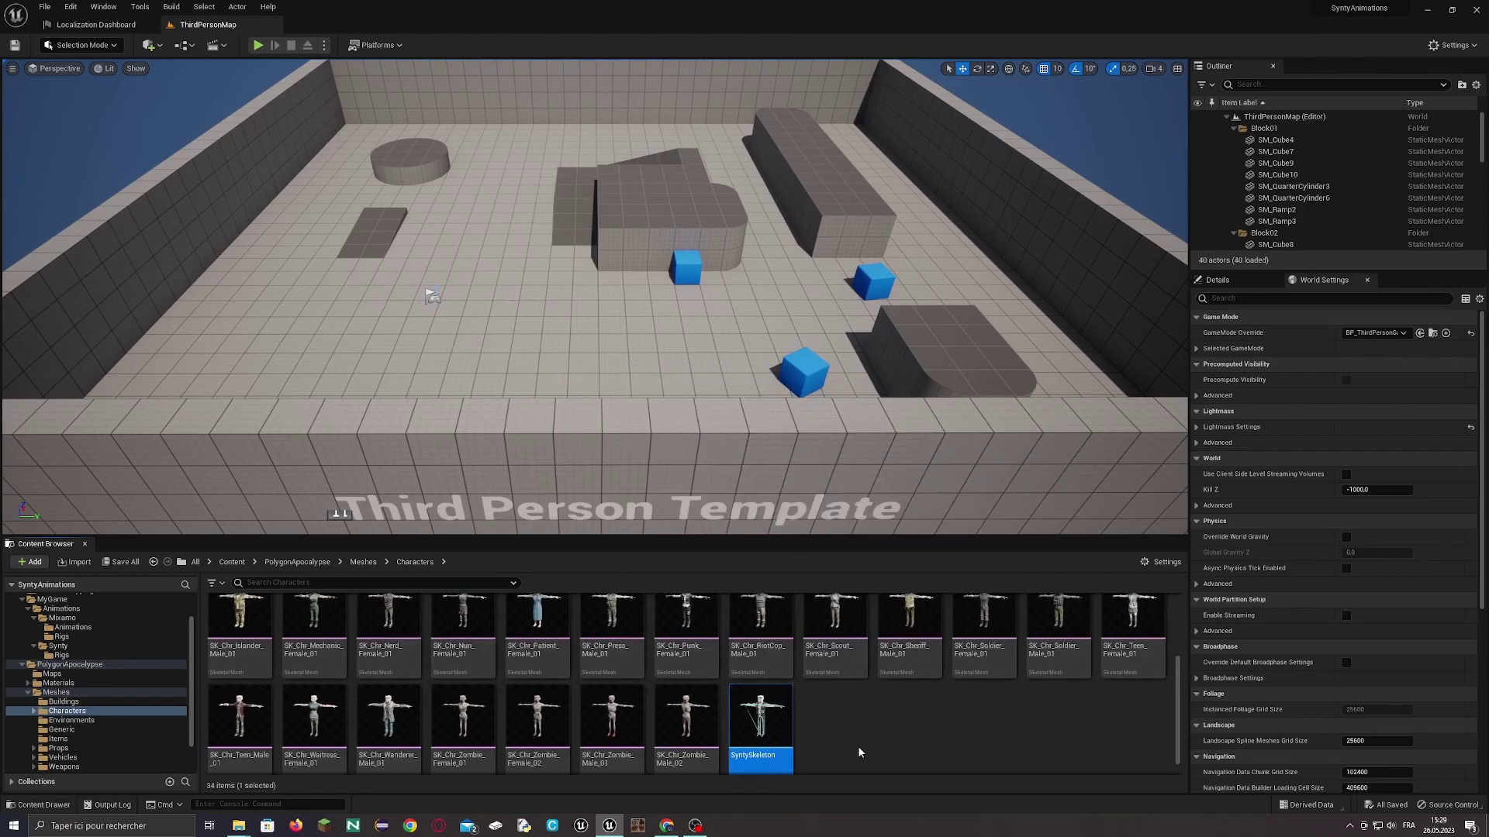
pyautogui.click(859, 752)
# - Create an IK Rig in the MyGame/Animations/Mixamo/Rigs folder based on the Y_Bot skeletal mesh
pyautogui.scroll(2, 160, 711)
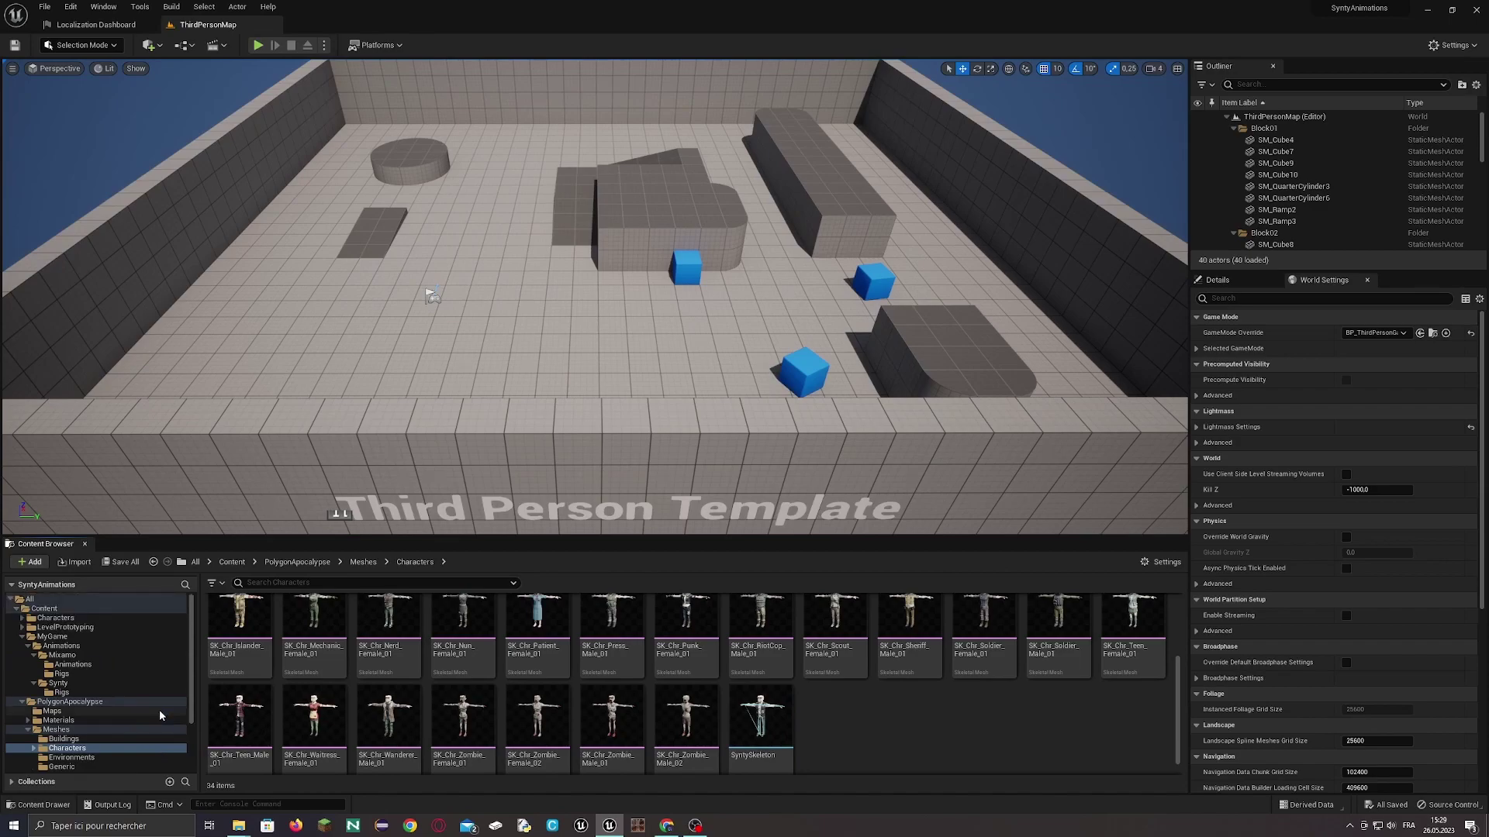
pyautogui.click(72, 674)
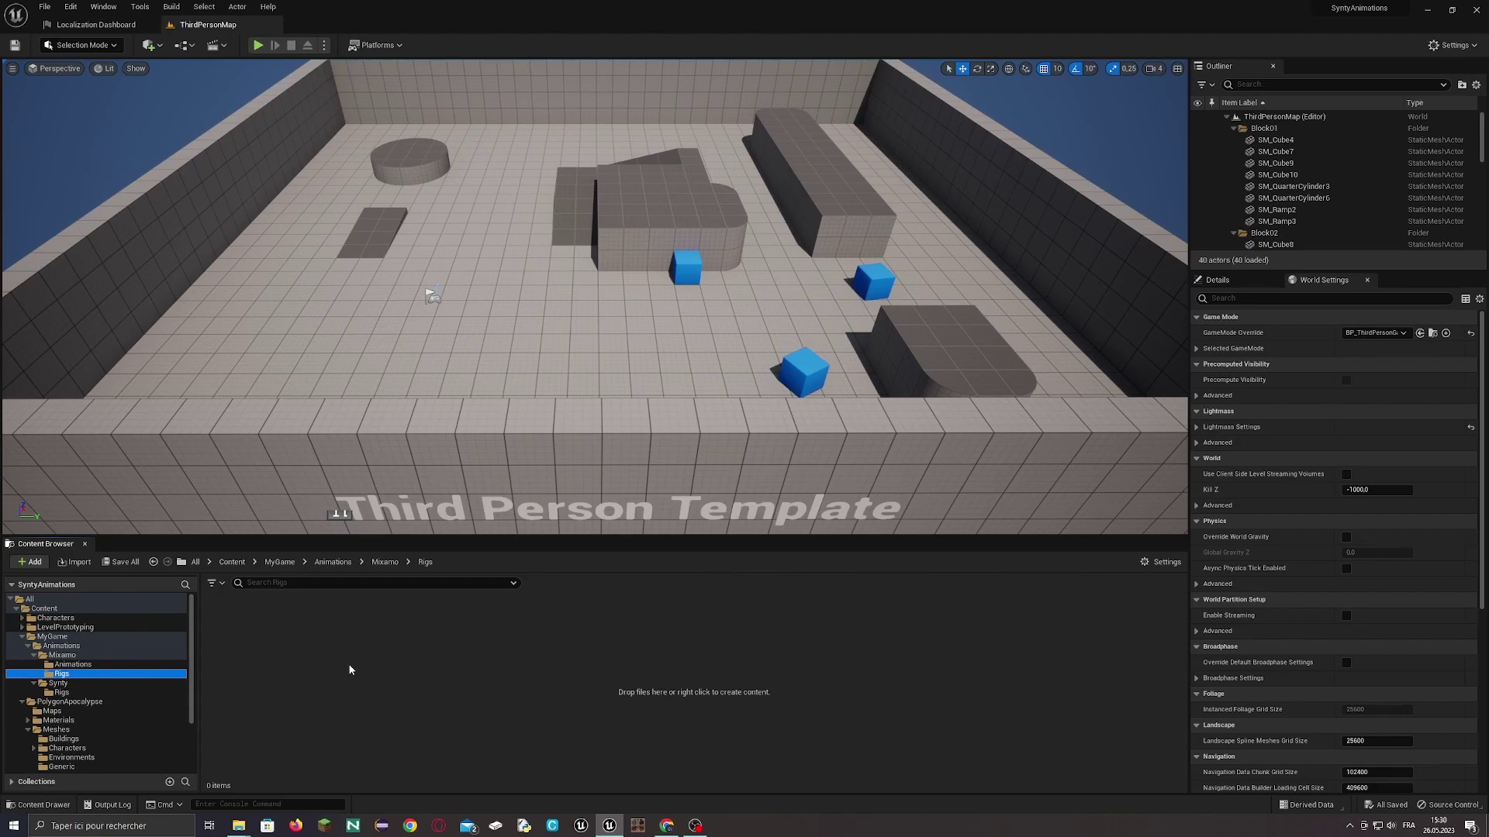
pyautogui.rightClick(276, 646)
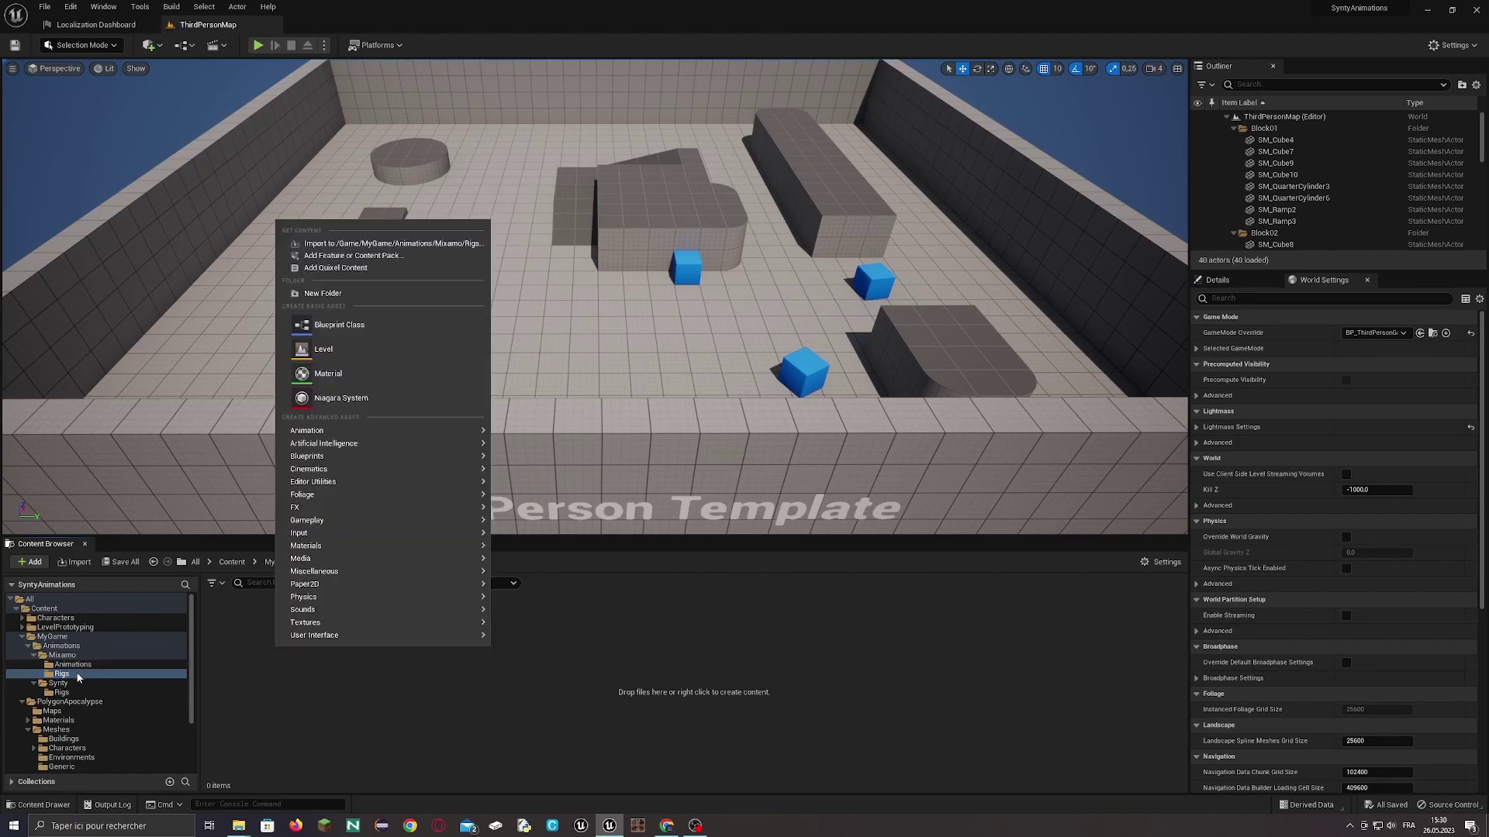
pyautogui.moveTo(358, 431)
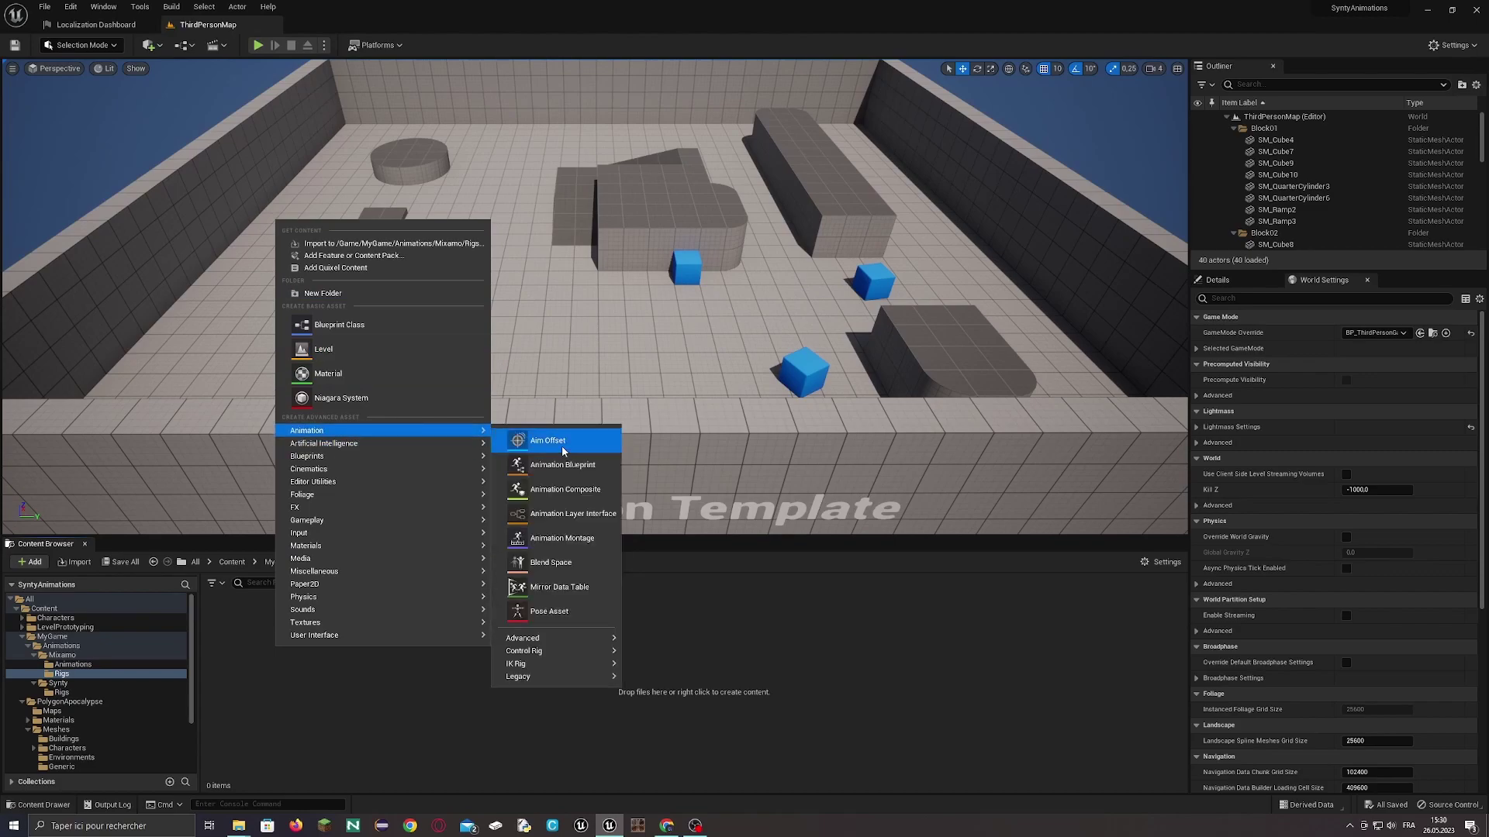
pyautogui.moveTo(543, 664)
pyautogui.click(695, 667)
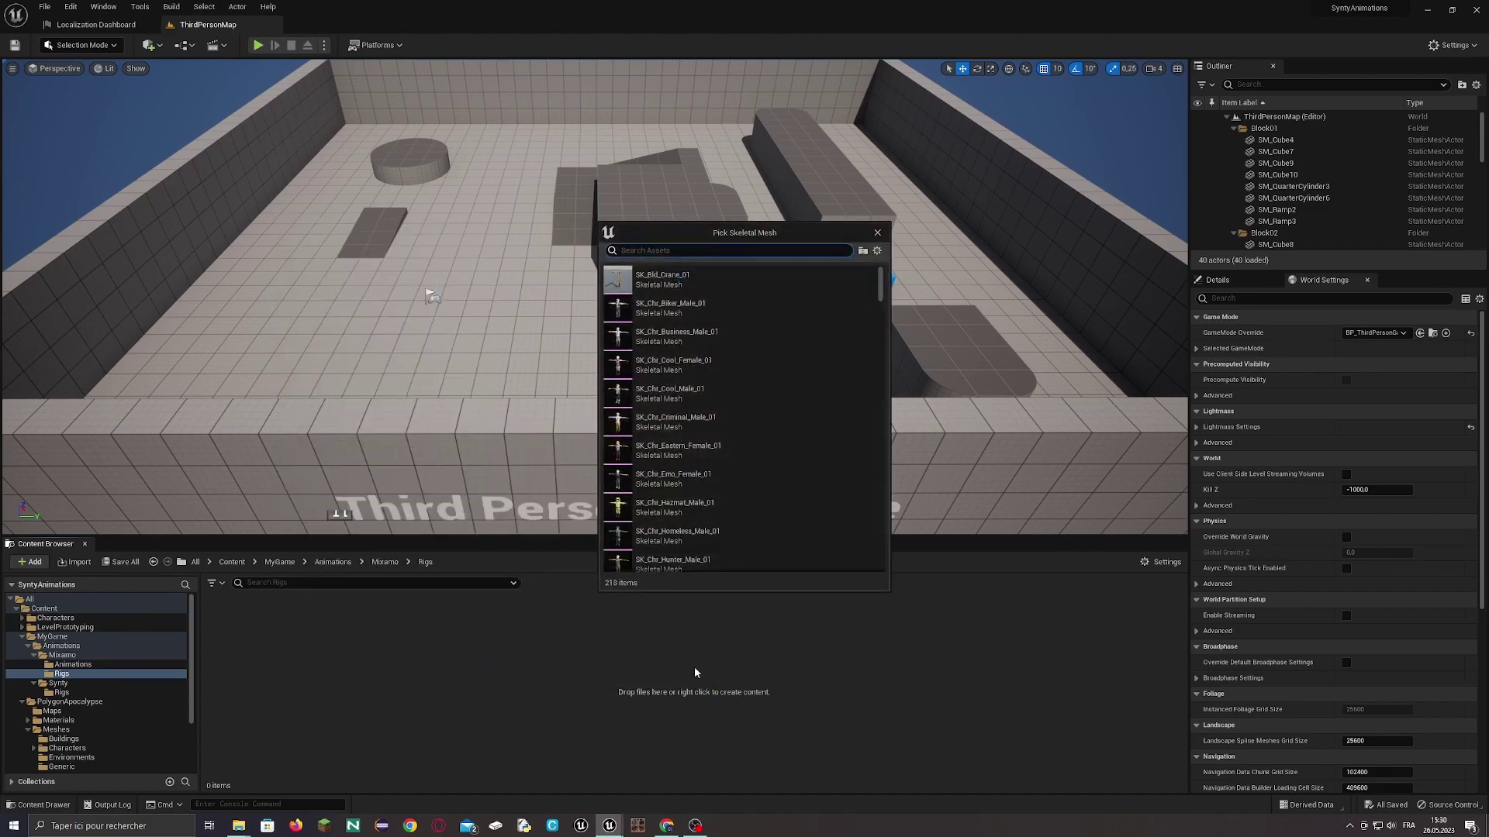
pyautogui.write('y')
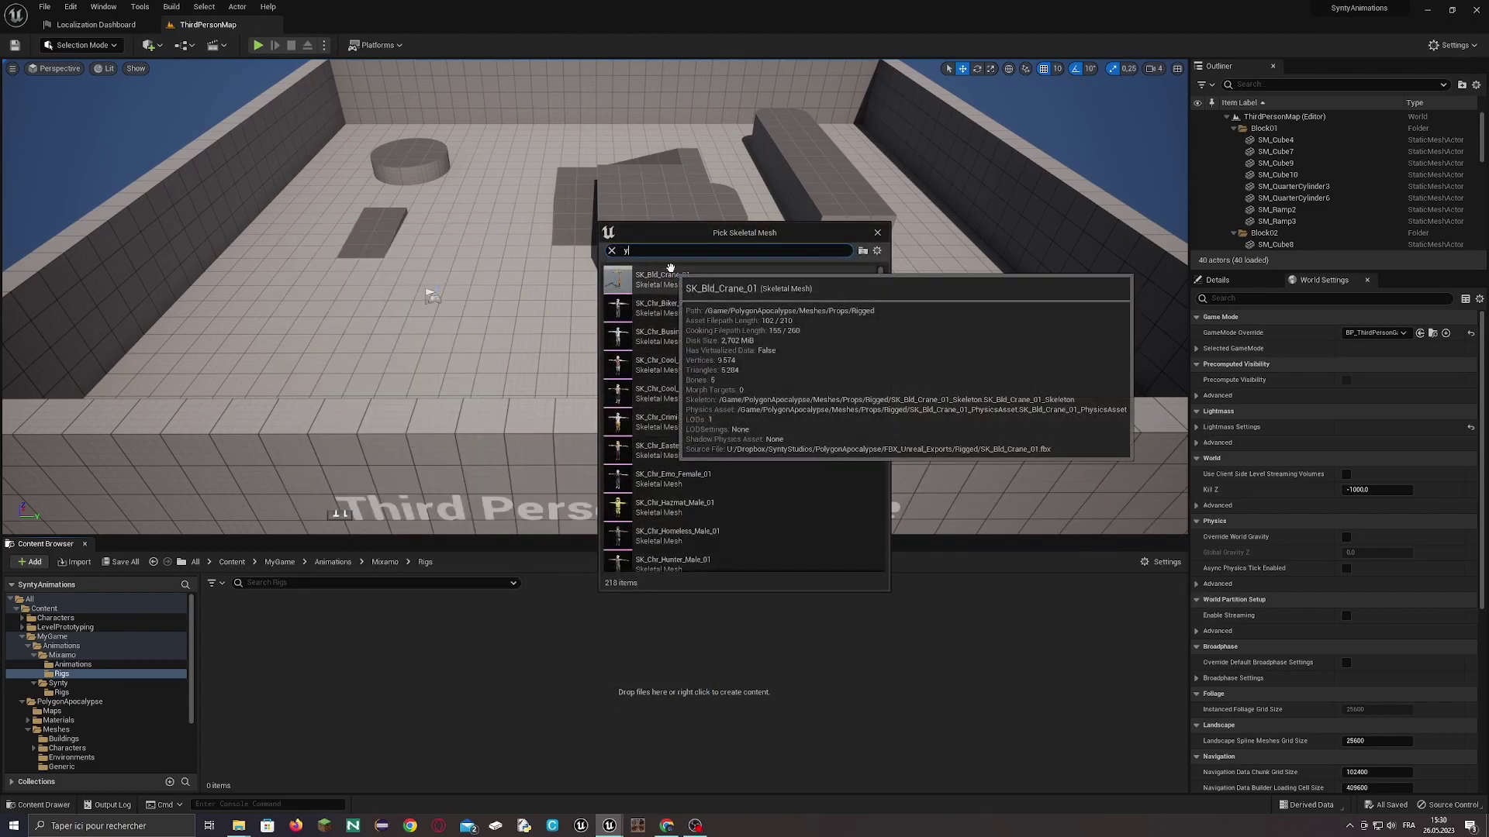
pyautogui.write(' bot')
pyautogui.click(700, 287)
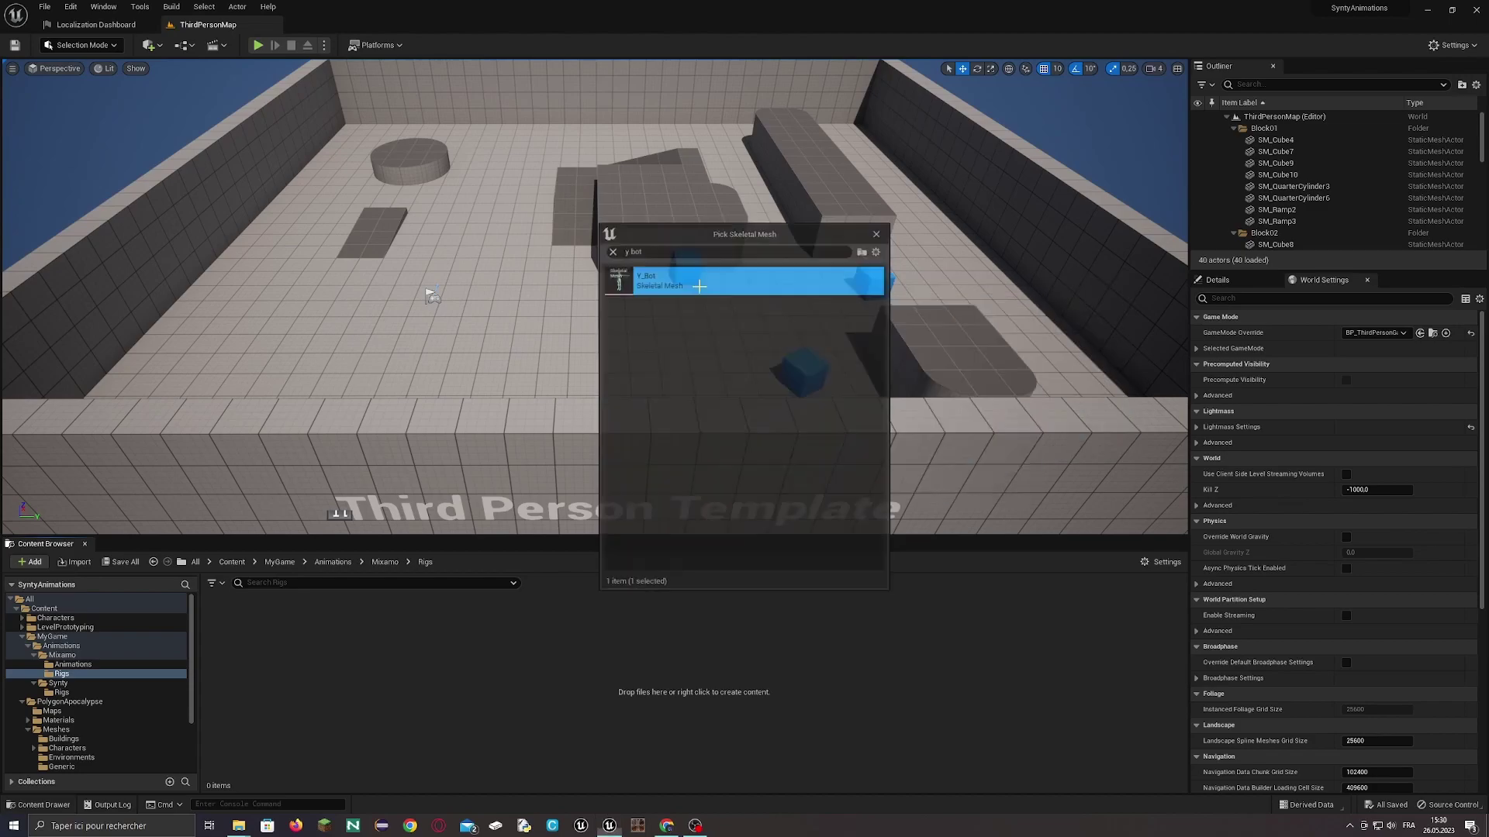
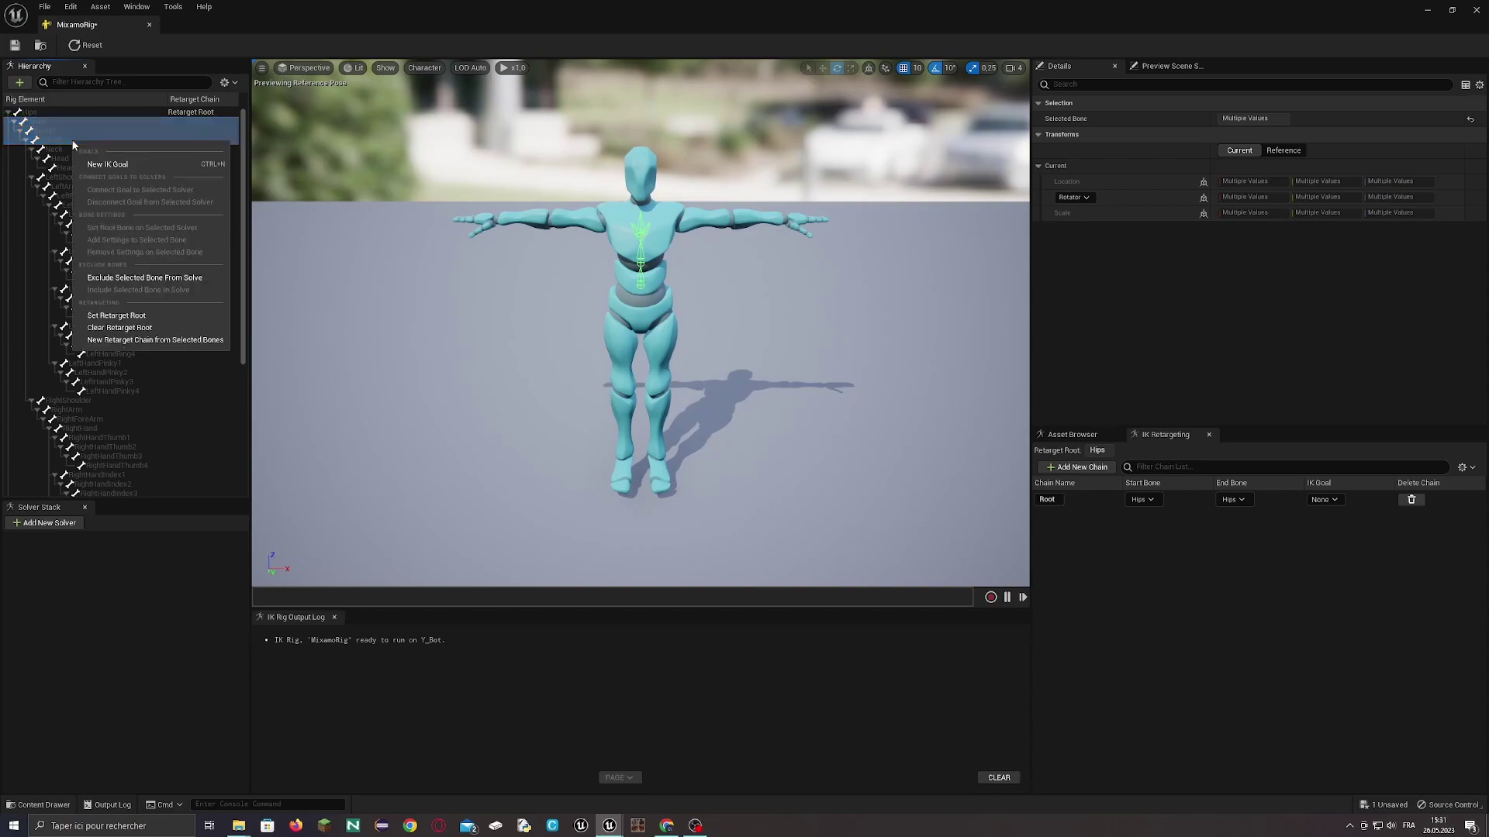
# - Add a retarget chain named Spine from the selected Spine to Spine2 bones, without a goal
pyautogui.click(152, 339)
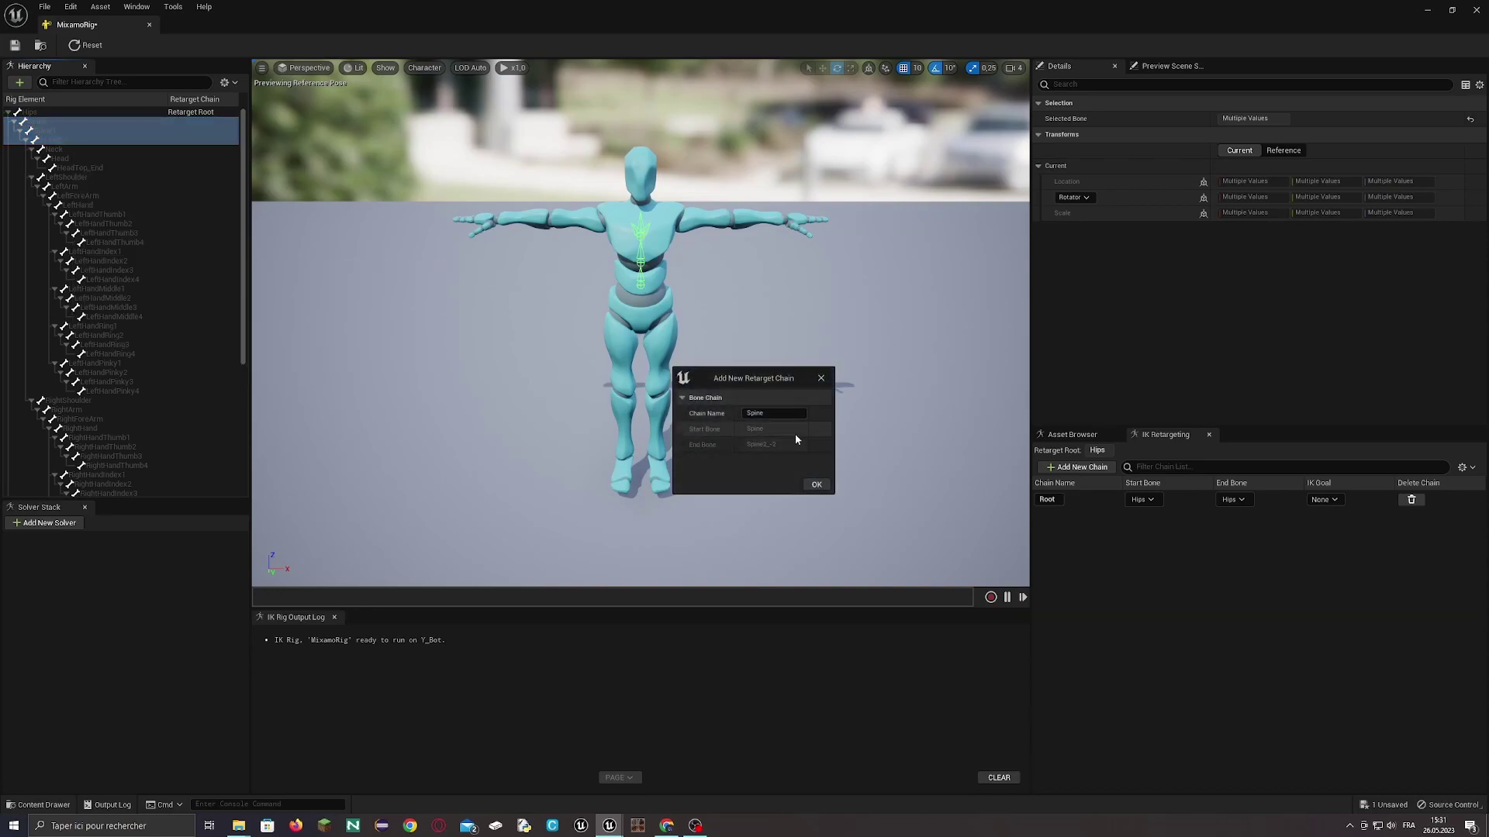
pyautogui.click(817, 485)
pyautogui.click(821, 439)
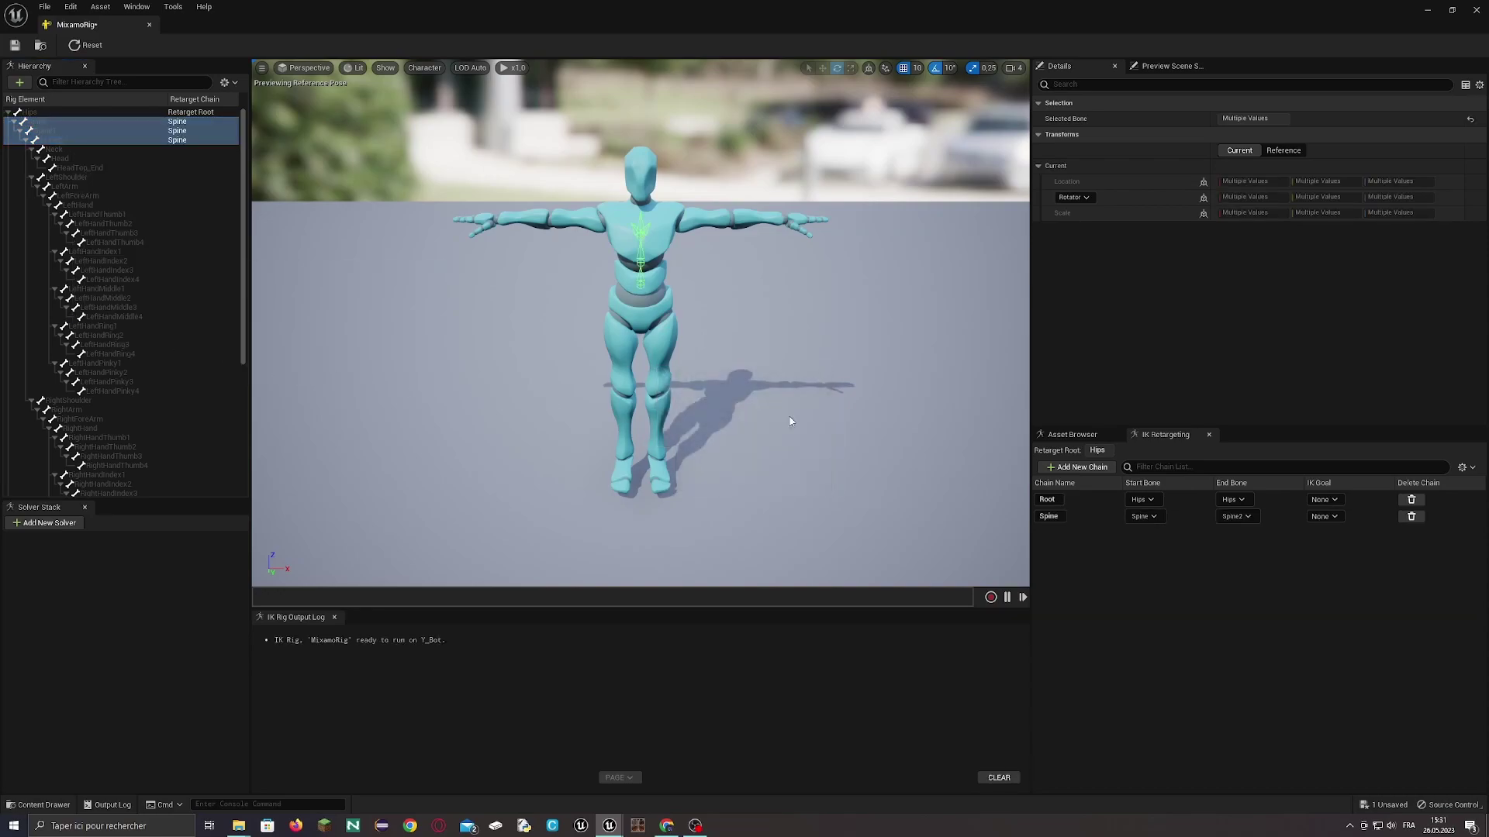
# - Add a retarget chain named Head from the Neck and Head bones, without a goal
pyautogui.click(79, 147)
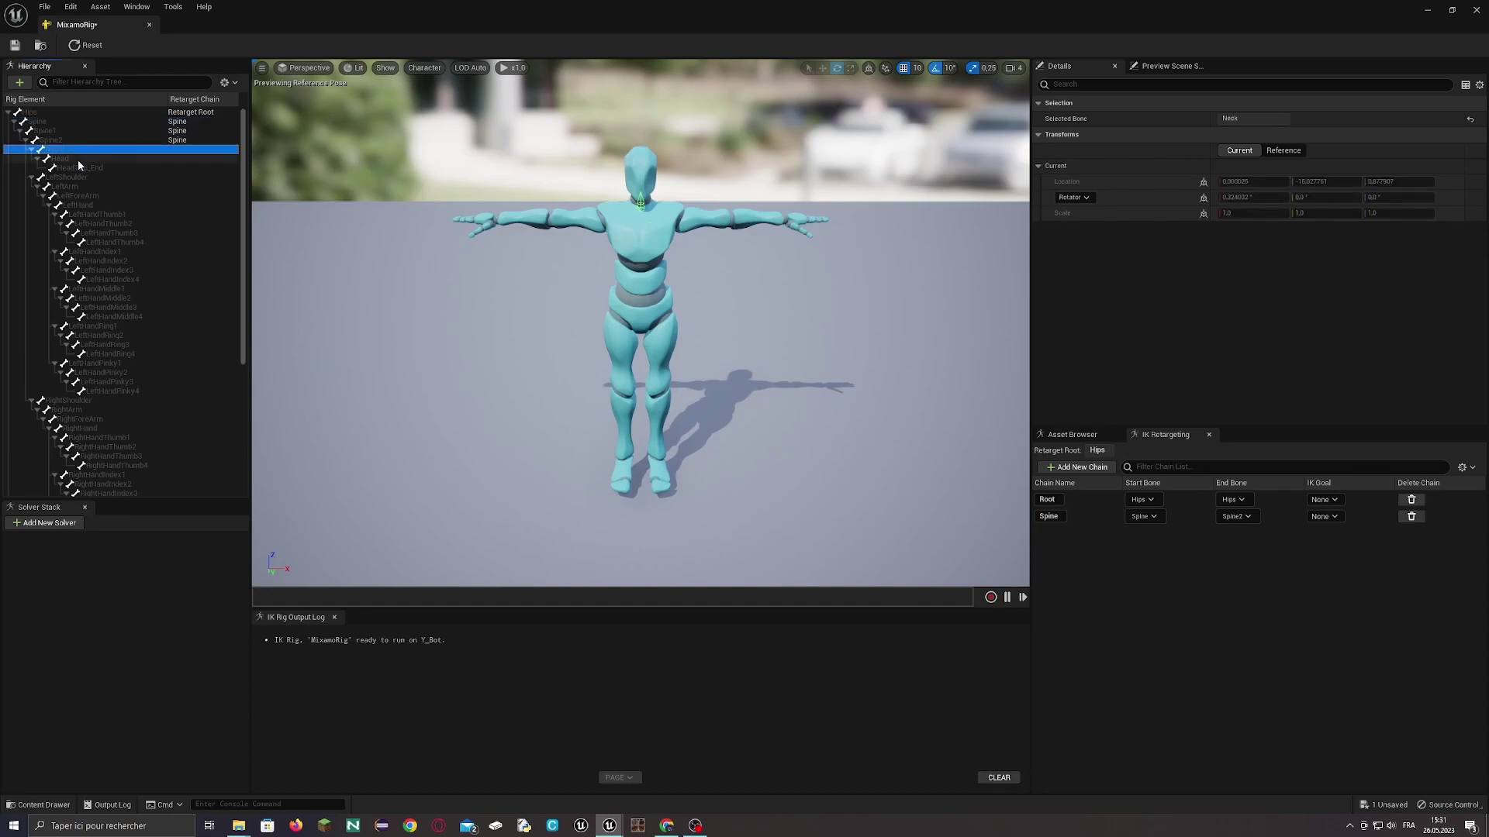
pyautogui.keyDown('shift'); pyautogui.click(75, 159); pyautogui.keyUp('shift')
pyautogui.rightClick(72, 159)
pyautogui.click(155, 348)
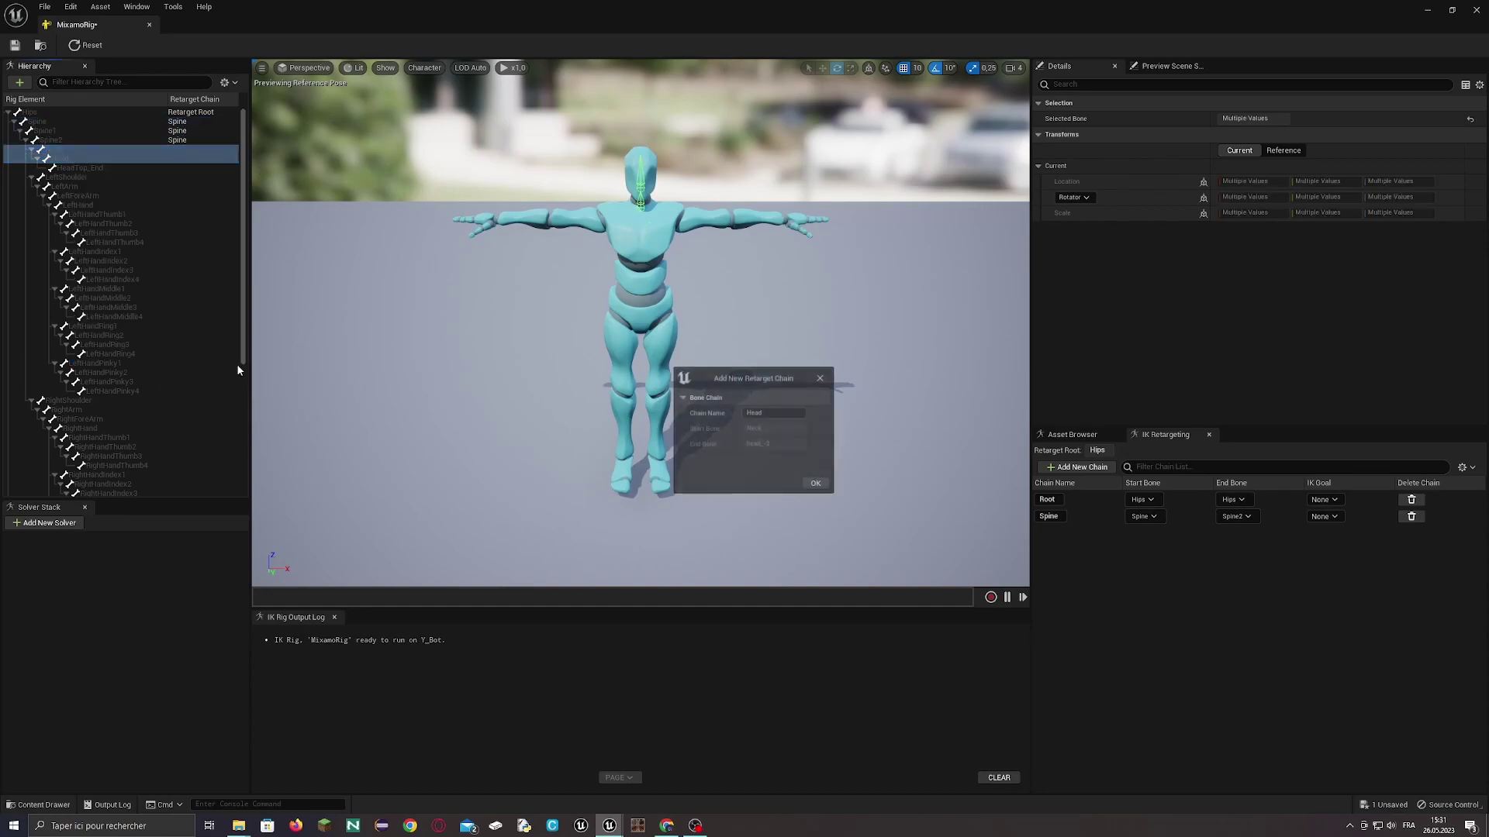
pyautogui.click(817, 485)
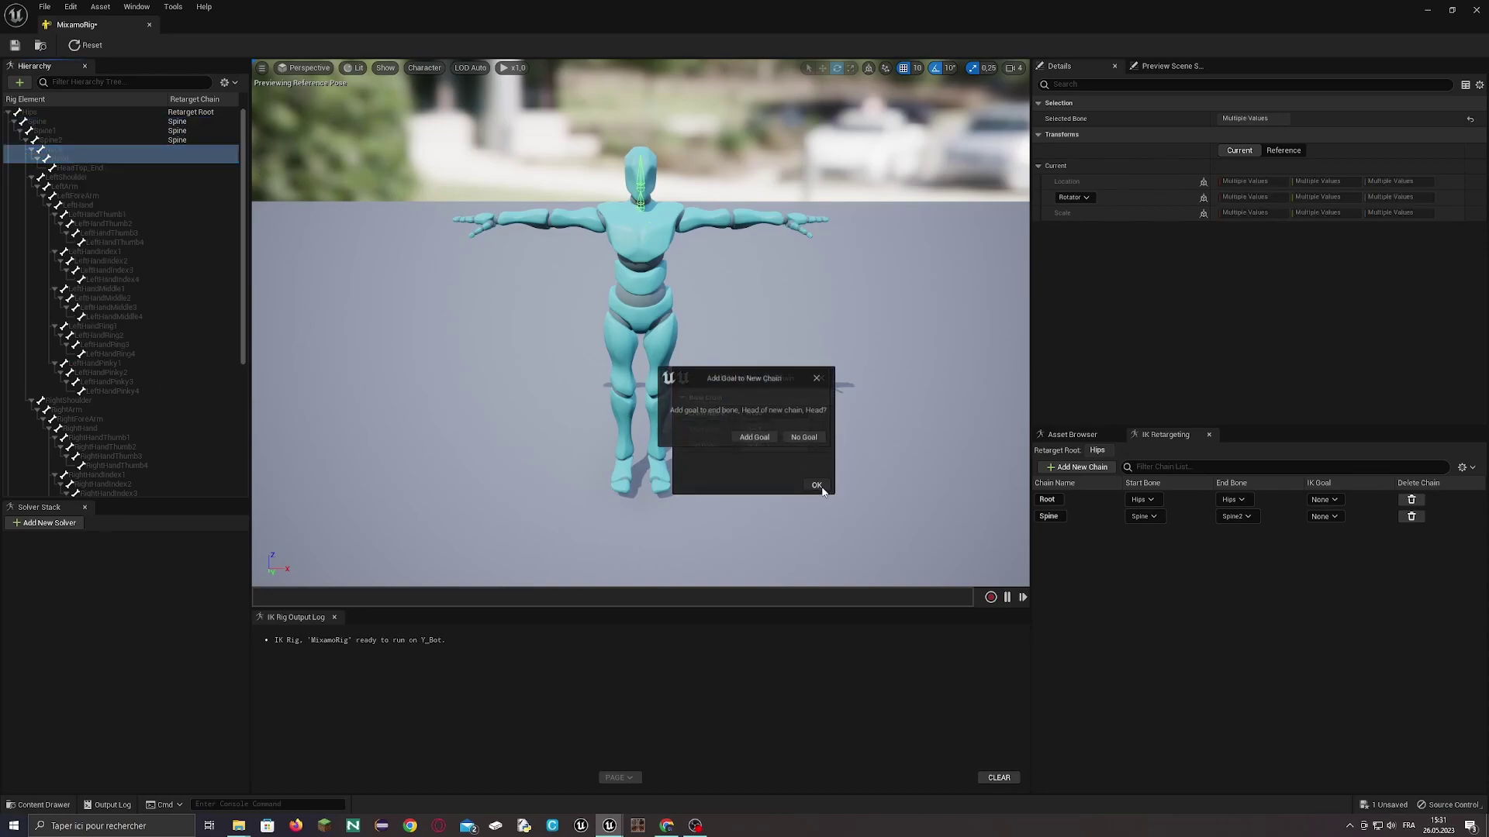
pyautogui.click(813, 439)
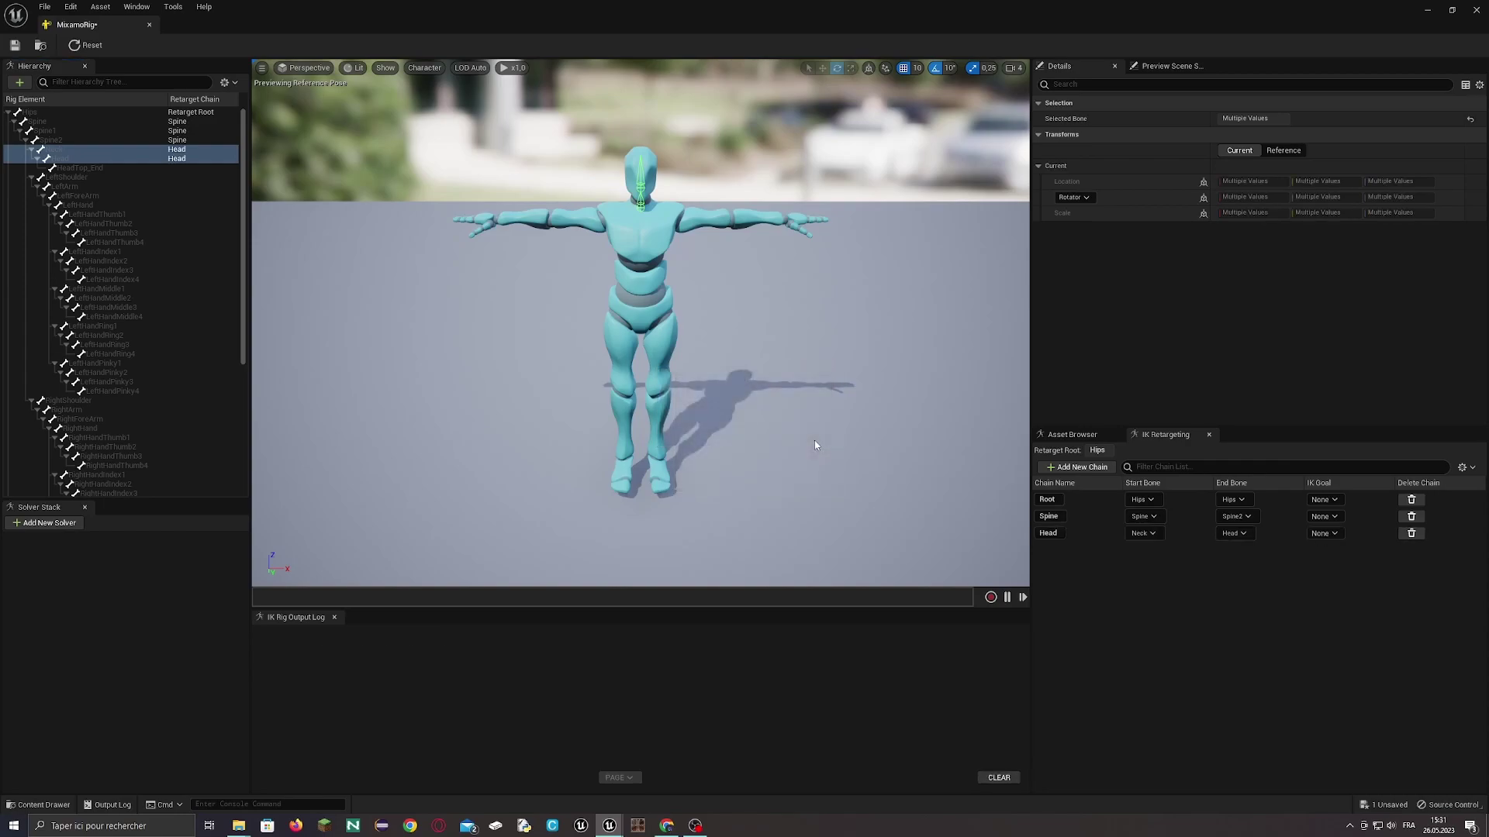
# - Add a retarget chain named LeftClavicle for the LeftShoulder bone, without a goal
pyautogui.click(80, 178)
pyautogui.rightClick(70, 182)
pyautogui.click(155, 377)
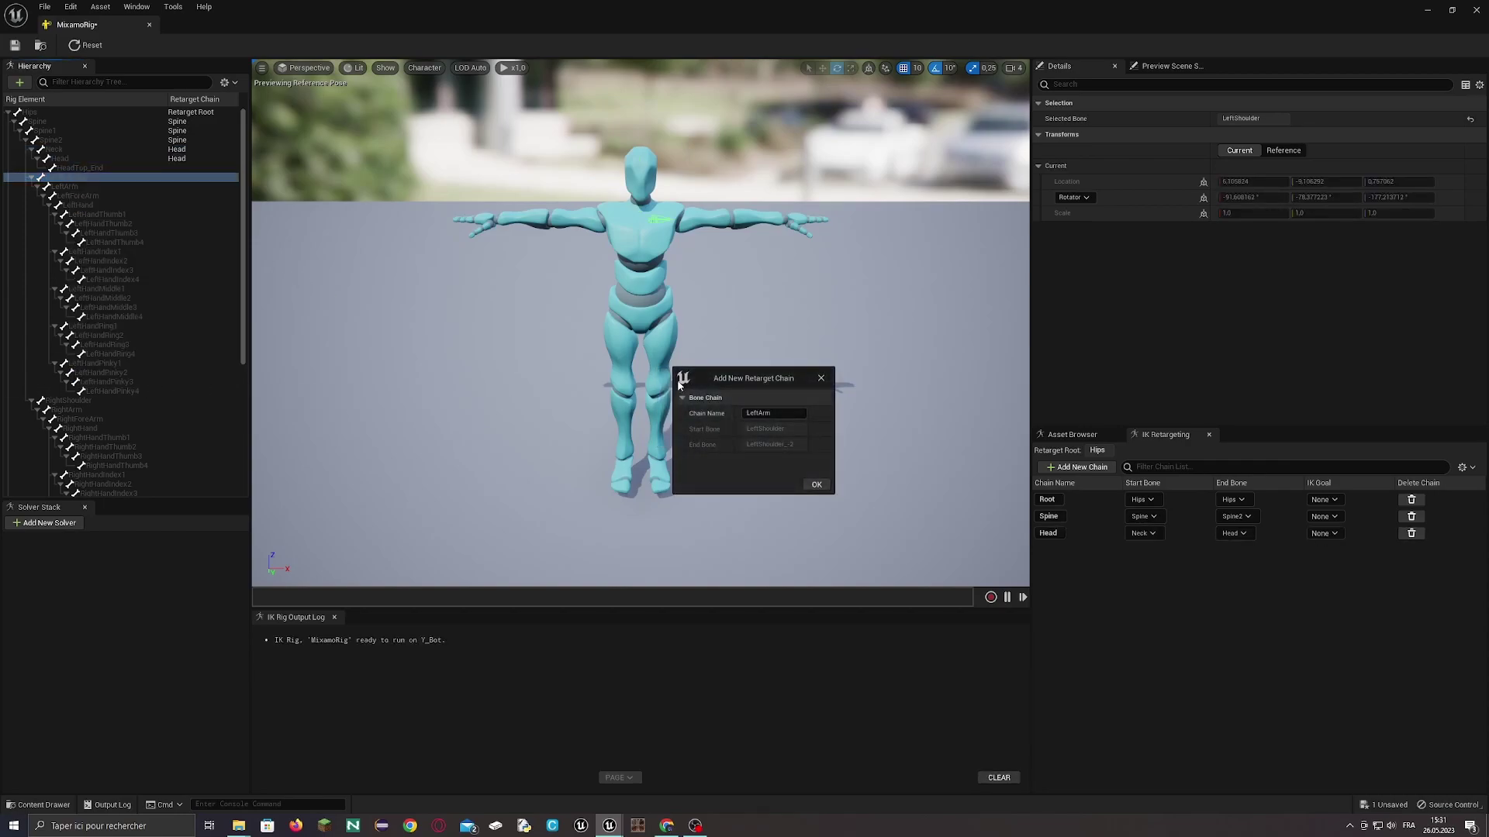
pyautogui.moveTo(770, 414); pyautogui.dragTo(758, 414)
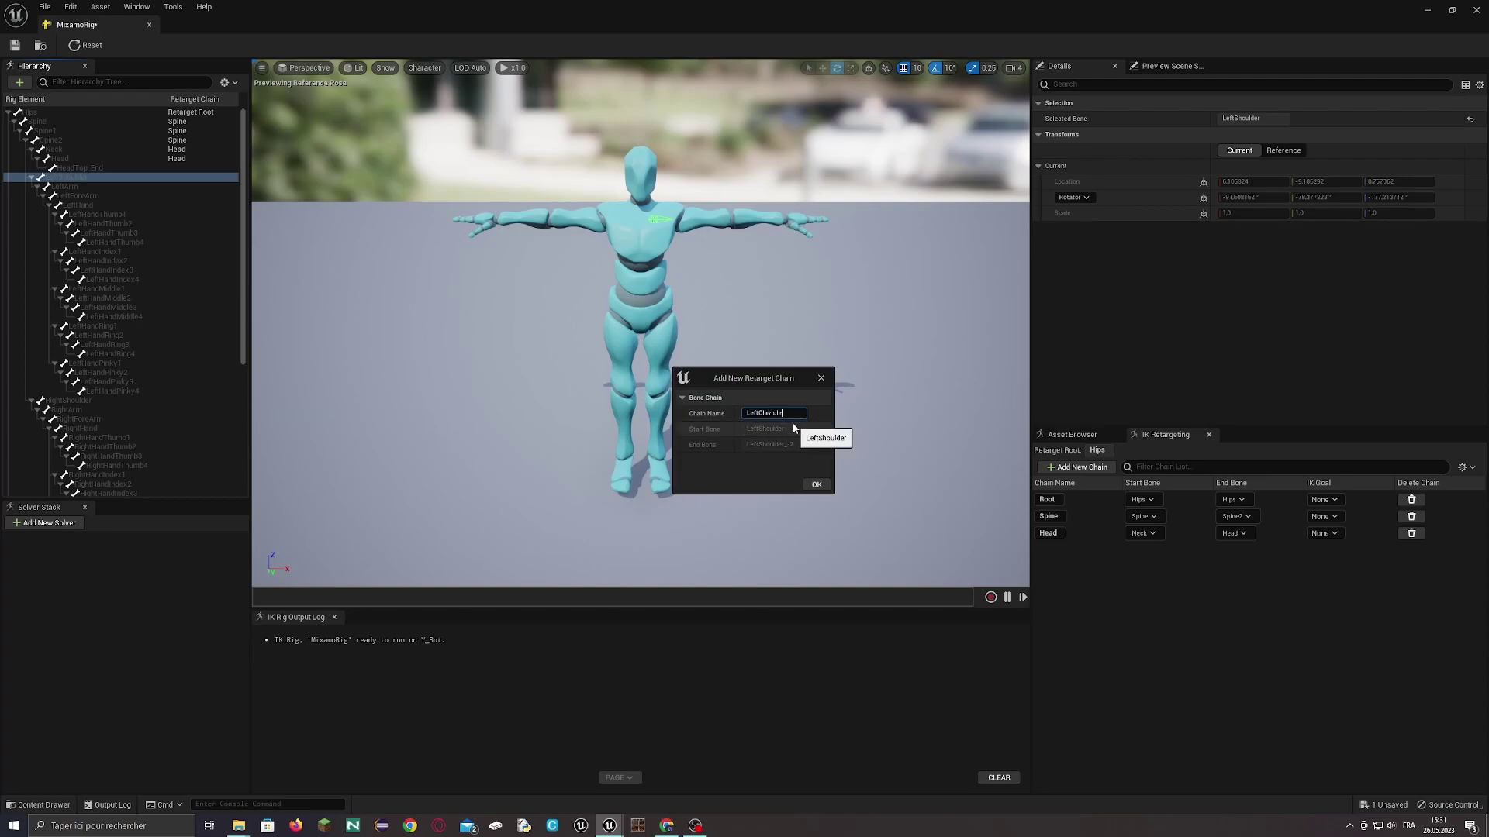
pyautogui.click(818, 486)
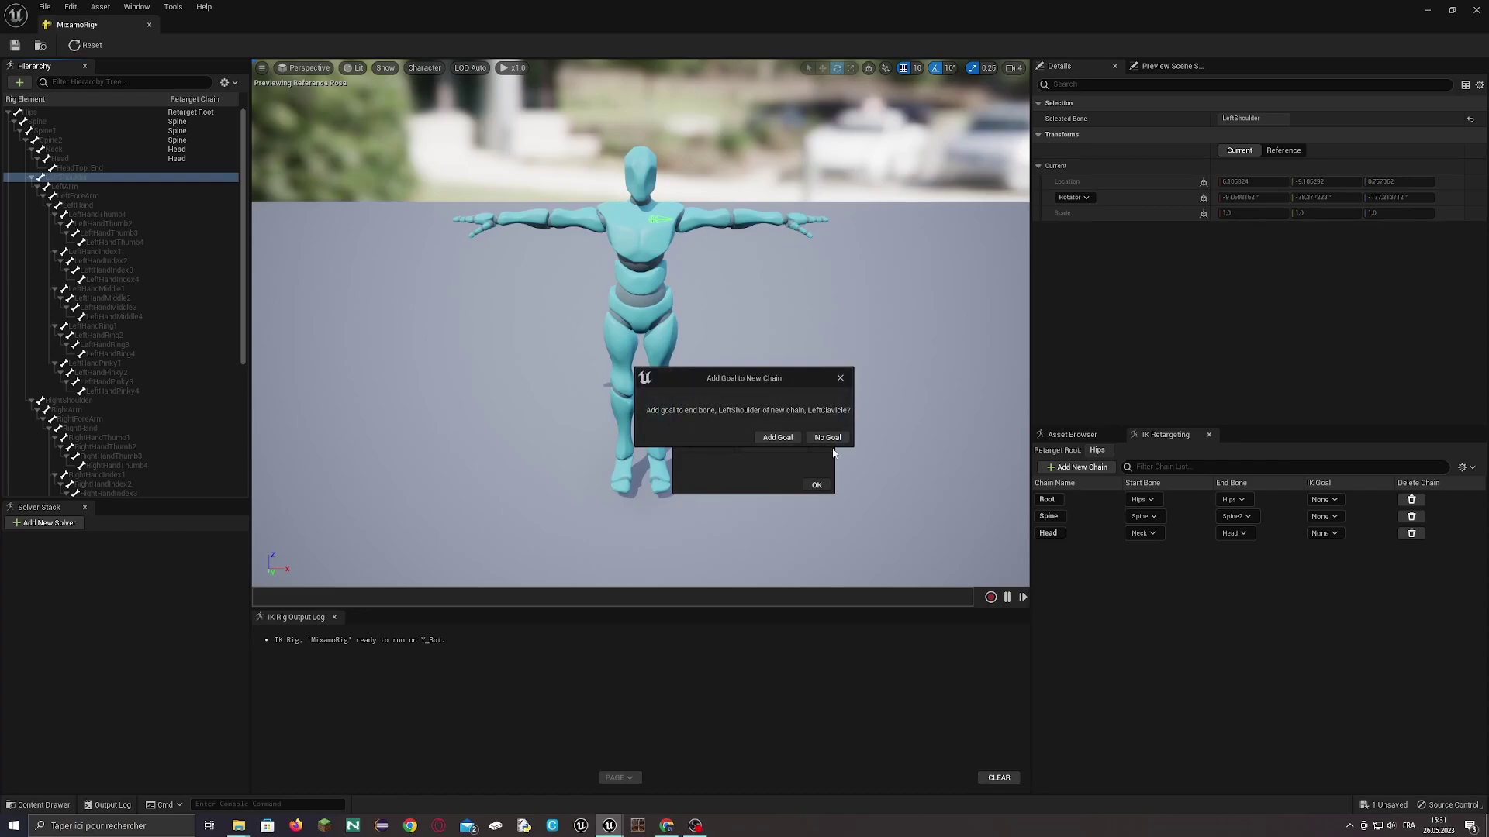
pyautogui.click(832, 438)
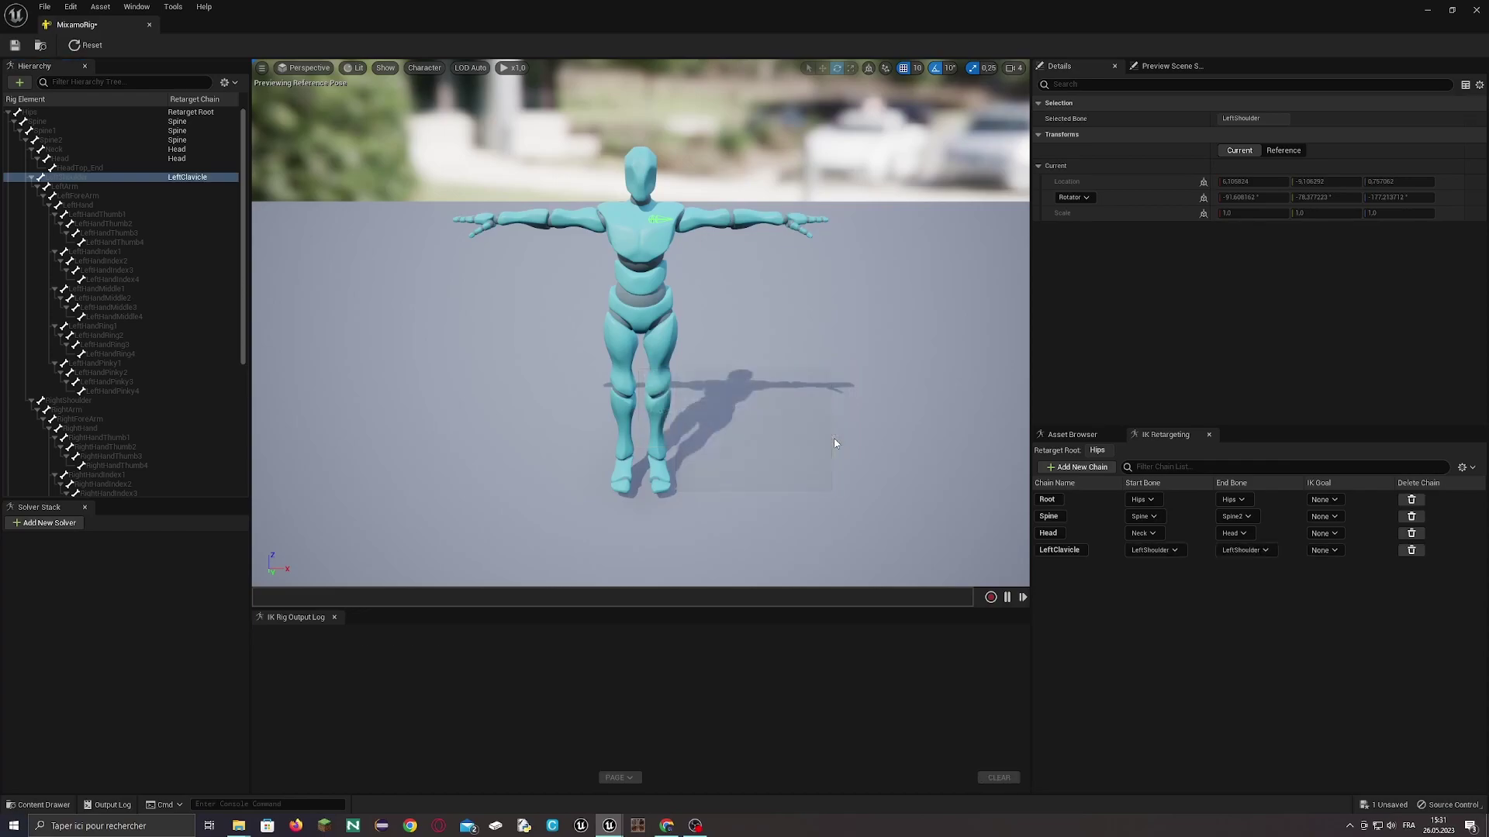
# - Add a retarget chain named LeftArm from the LeftArm to LeftHand bones, without a goal
pyautogui.click(70, 185)
pyautogui.keyDown('shift'); pyautogui.click(87, 204); pyautogui.keyUp('shift')
pyautogui.rightClick(87, 206)
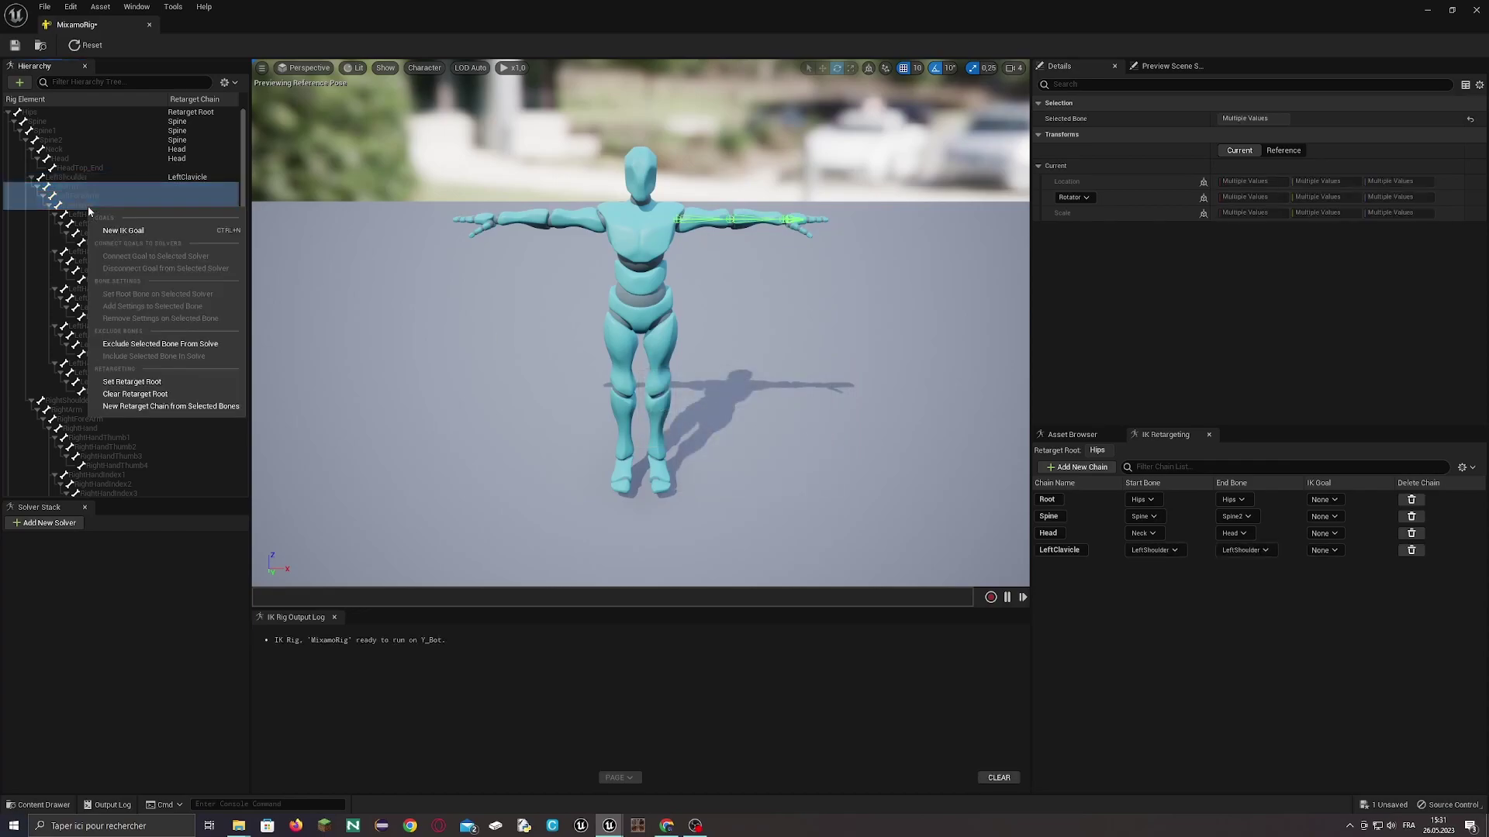
pyautogui.click(191, 401)
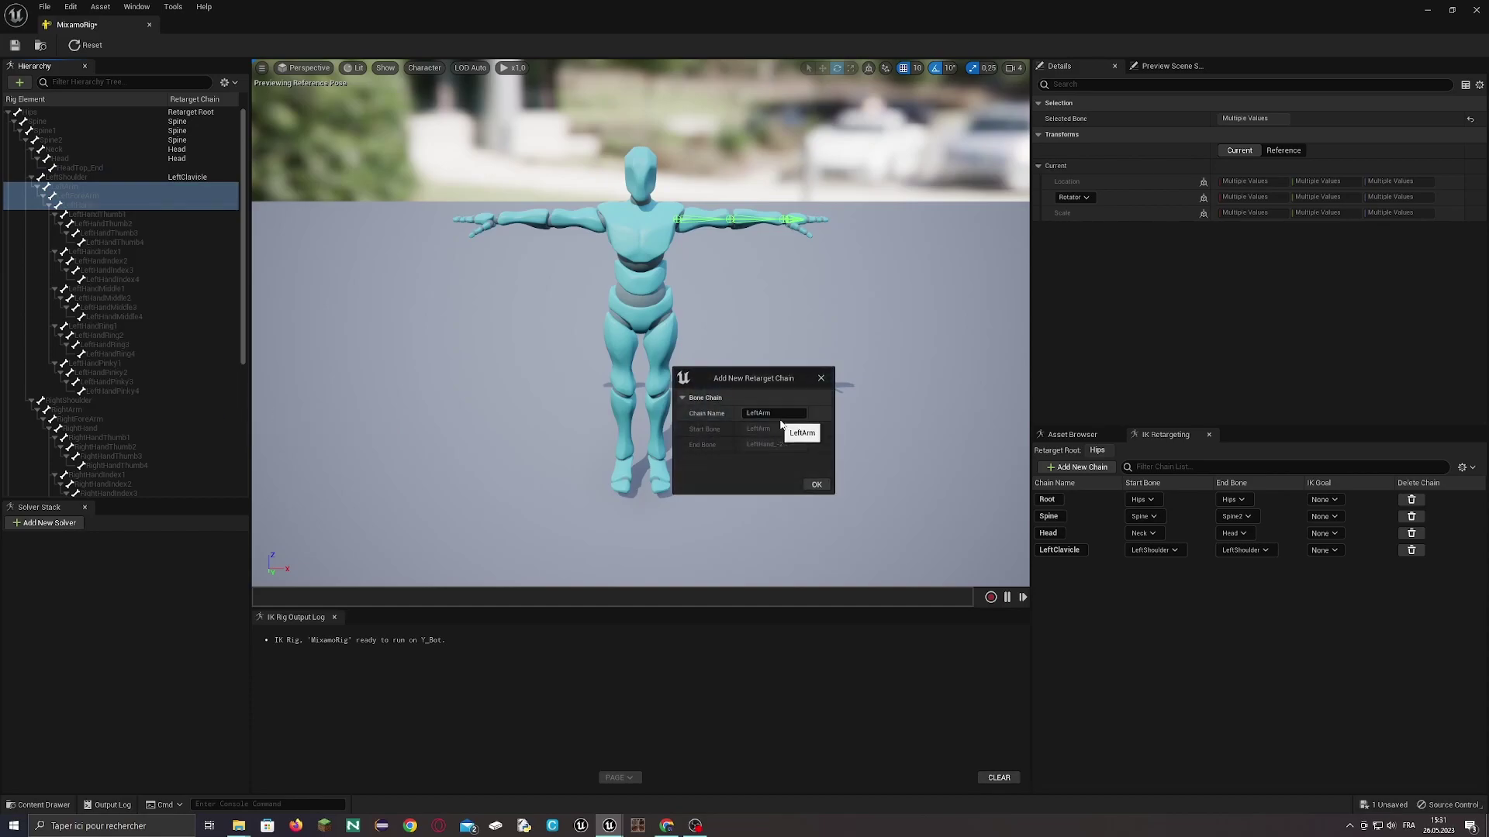
pyautogui.click(816, 485)
pyautogui.click(815, 437)
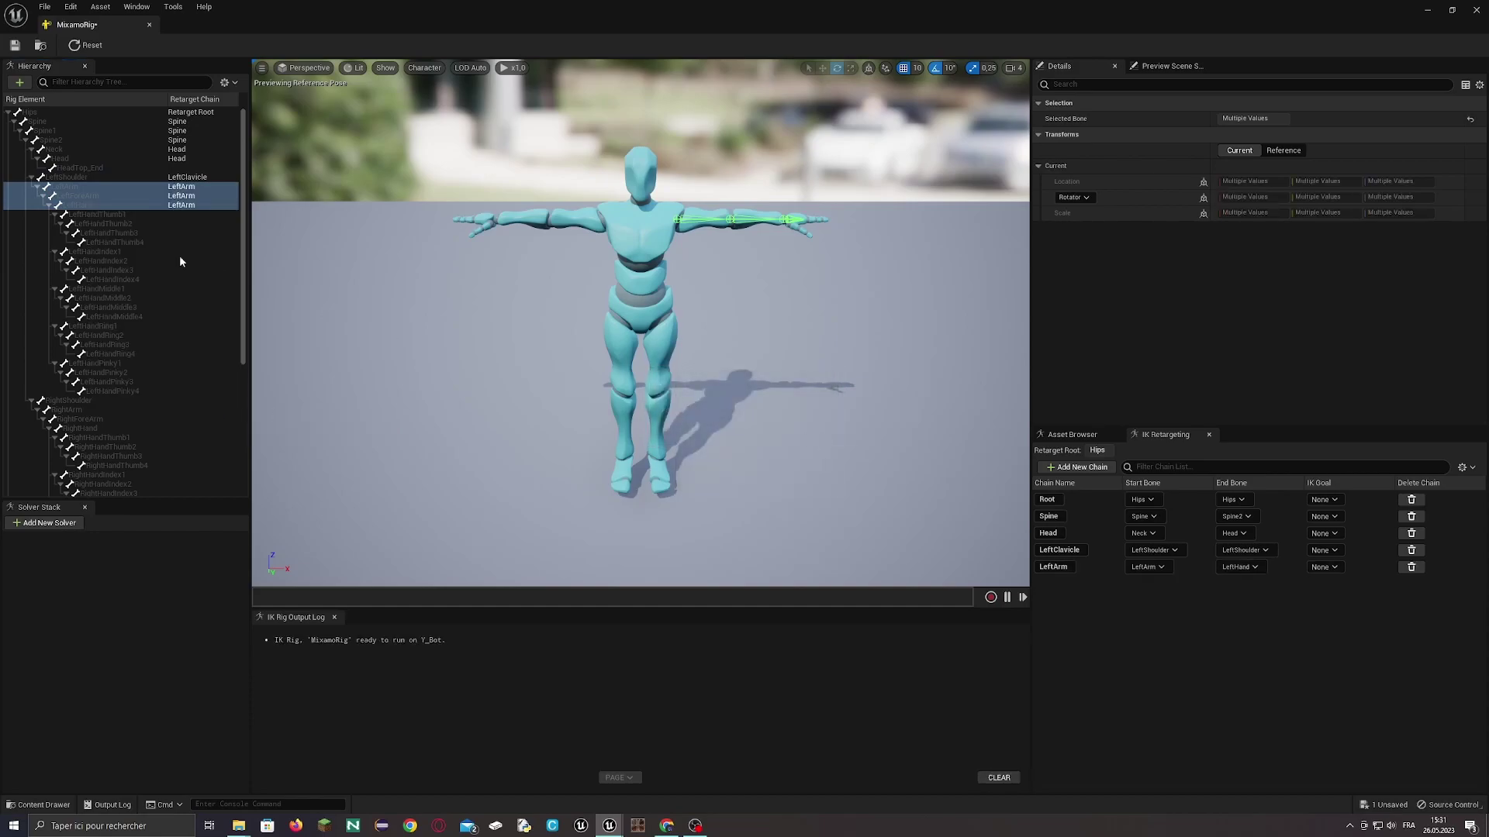
# - Add a retarget chain named LeftThumb from the LeftHandThumb1 to LeftHandThumb4 bones, without a goal
pyautogui.click(100, 215)
pyautogui.keyDown('shift'); pyautogui.click(128, 243); pyautogui.keyUp('shift')
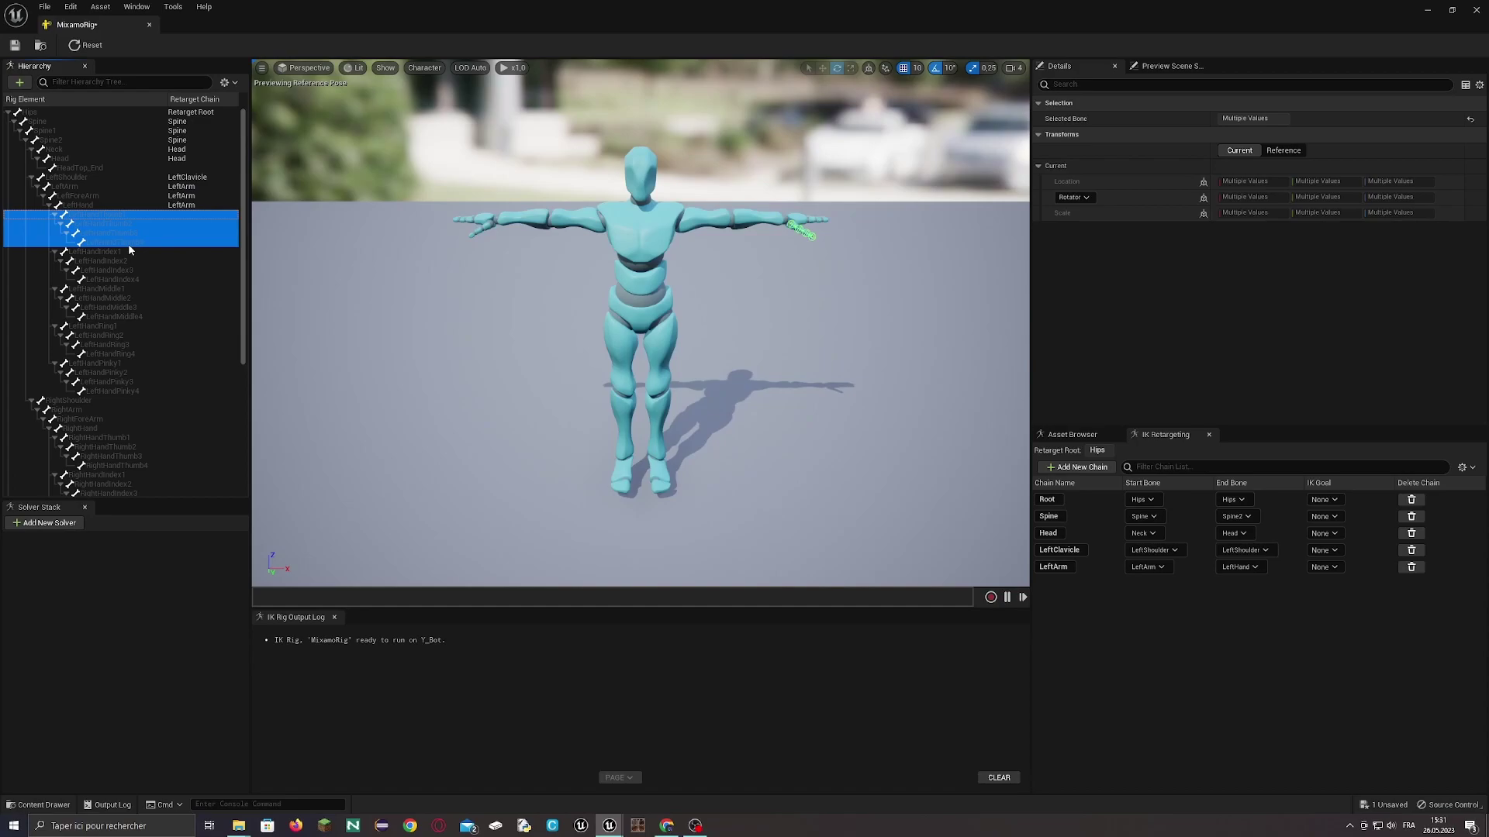
pyautogui.rightClick(128, 244)
pyautogui.click(211, 444)
pyautogui.click(760, 413)
pyautogui.write('LeftArm')
pyautogui.moveTo(760, 414); pyautogui.dragTo(838, 417)
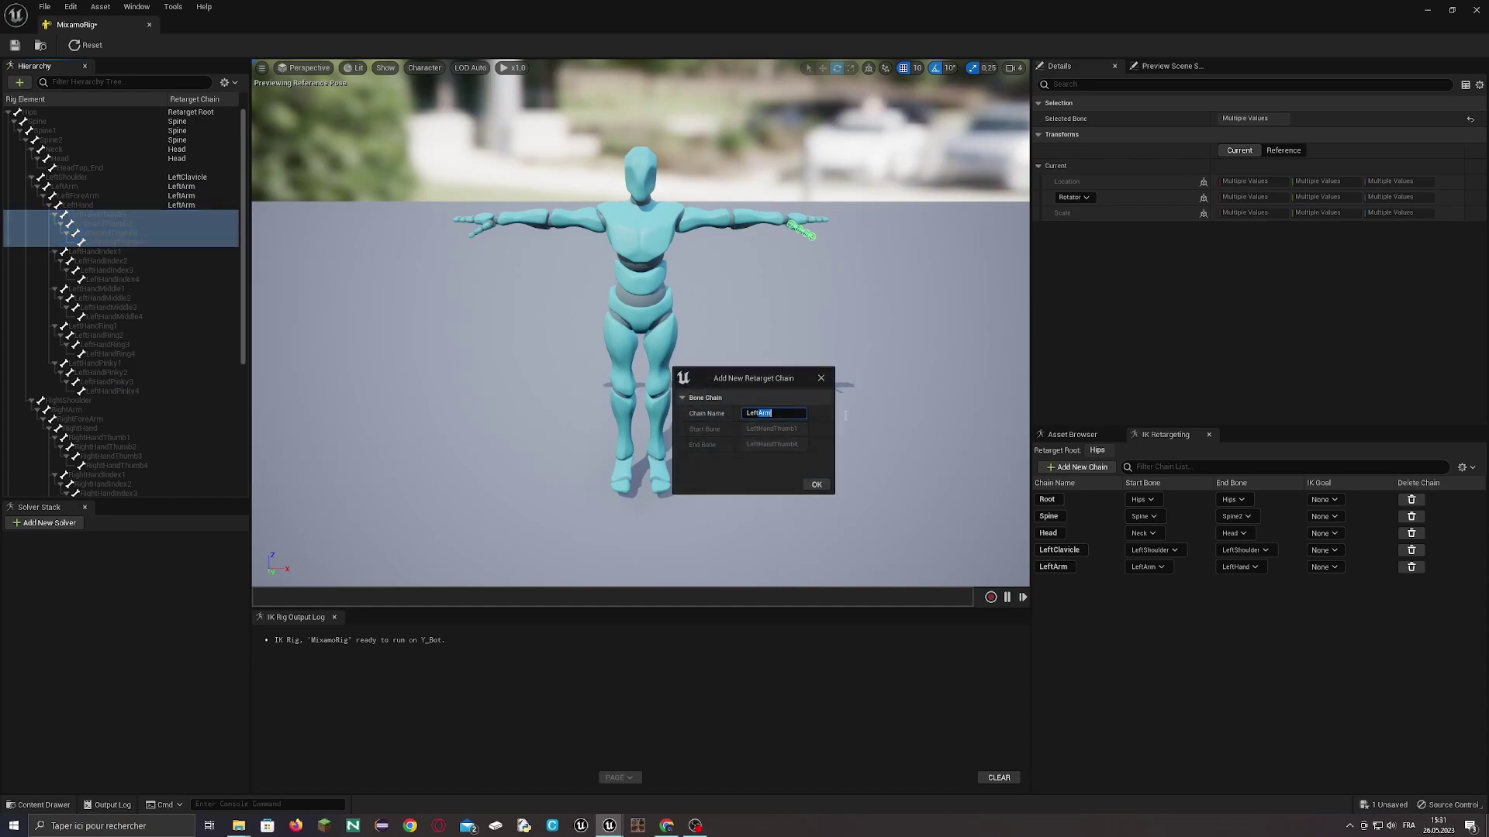
pyautogui.write('Th')
pyautogui.click(816, 484)
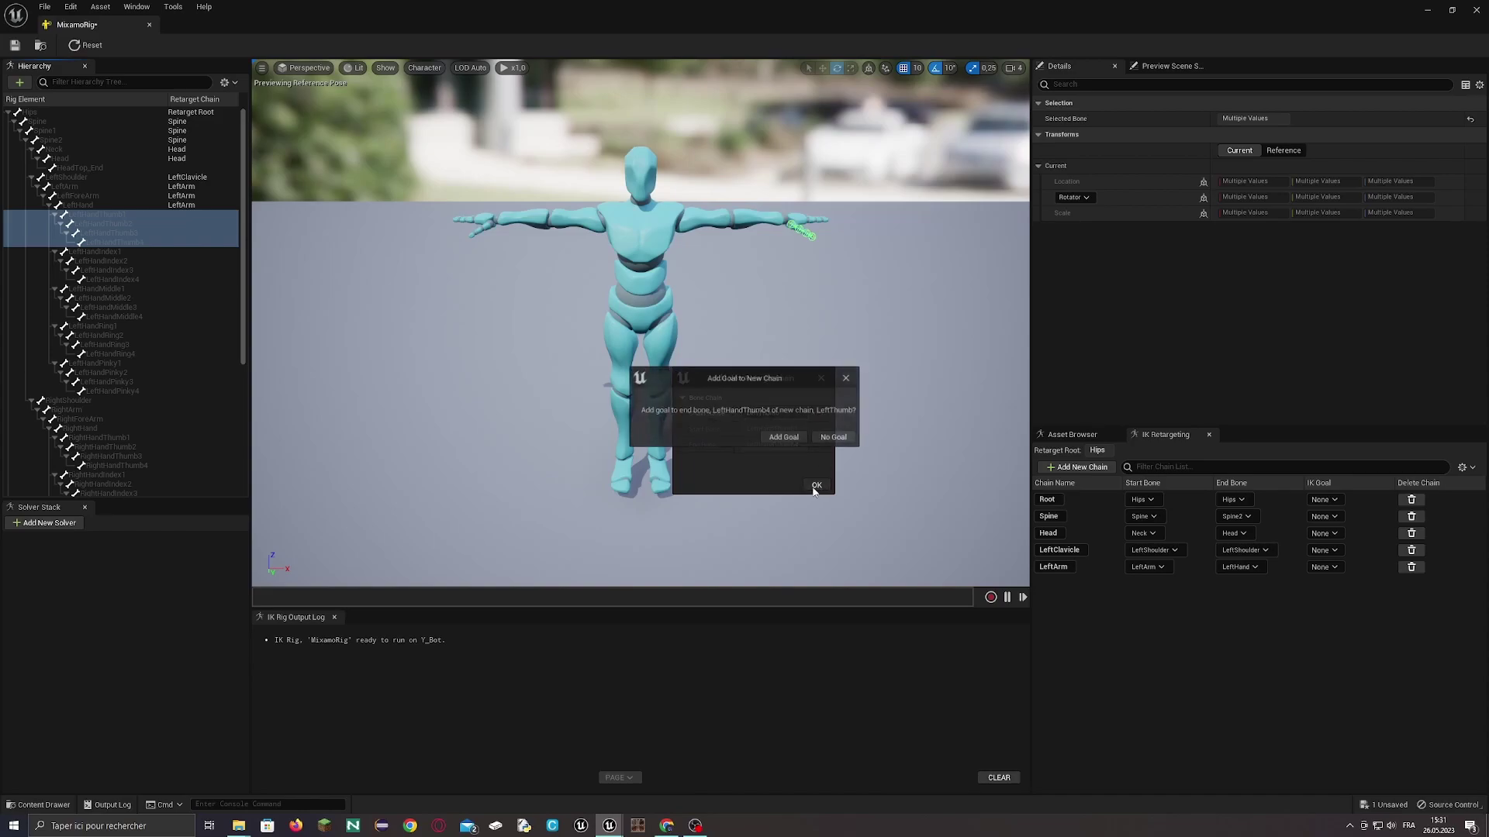
pyautogui.click(820, 438)
# - Add a retarget chain named LeftIndex from the LeftHandIndex1 to LeftHandIndex4 bones, without a goal
pyautogui.click(119, 252)
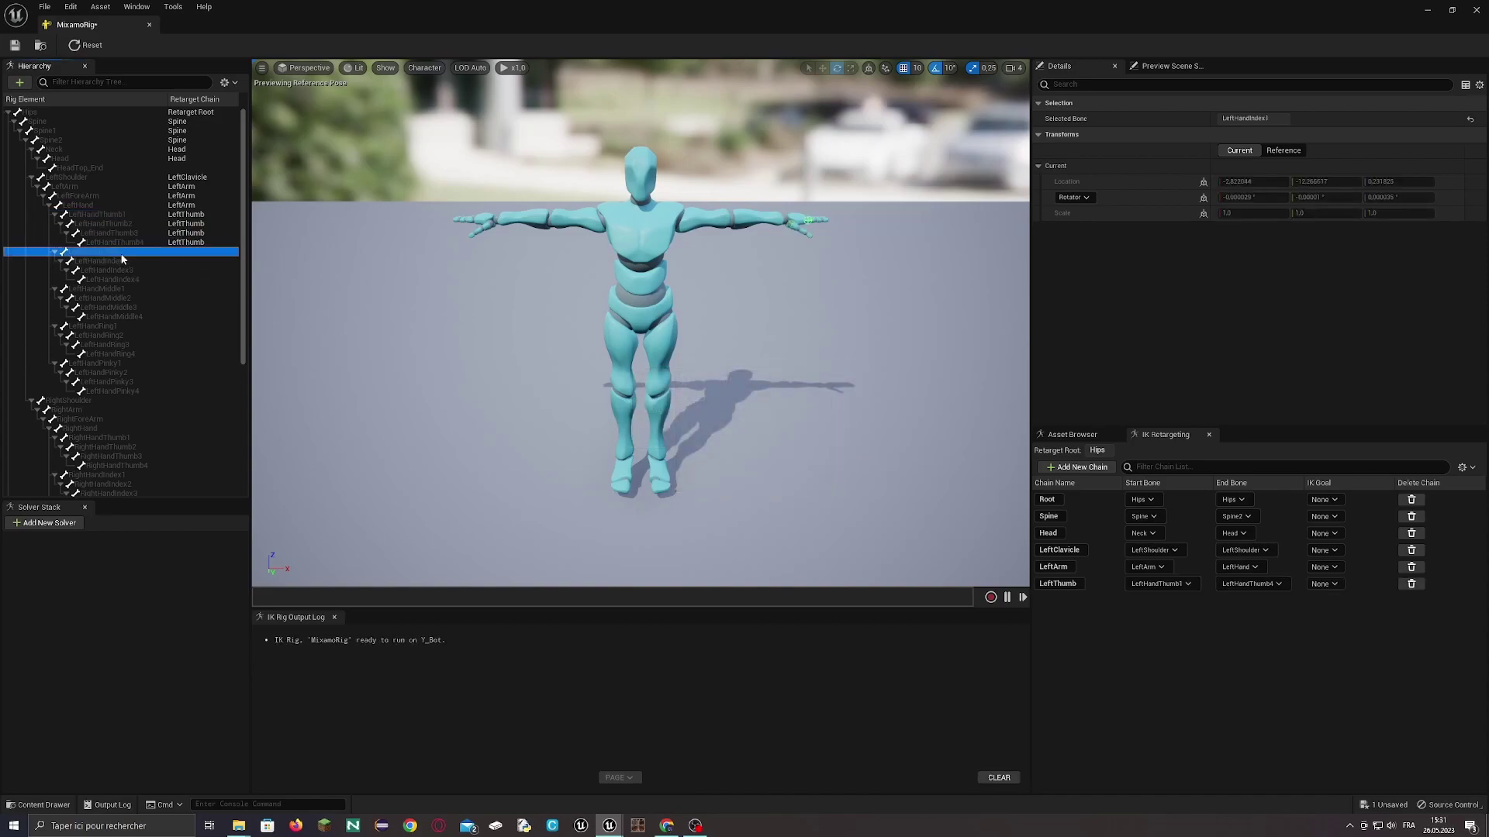
pyautogui.keyDown('shift'); pyautogui.click(123, 278); pyautogui.keyUp('shift')
pyautogui.rightClick(124, 278)
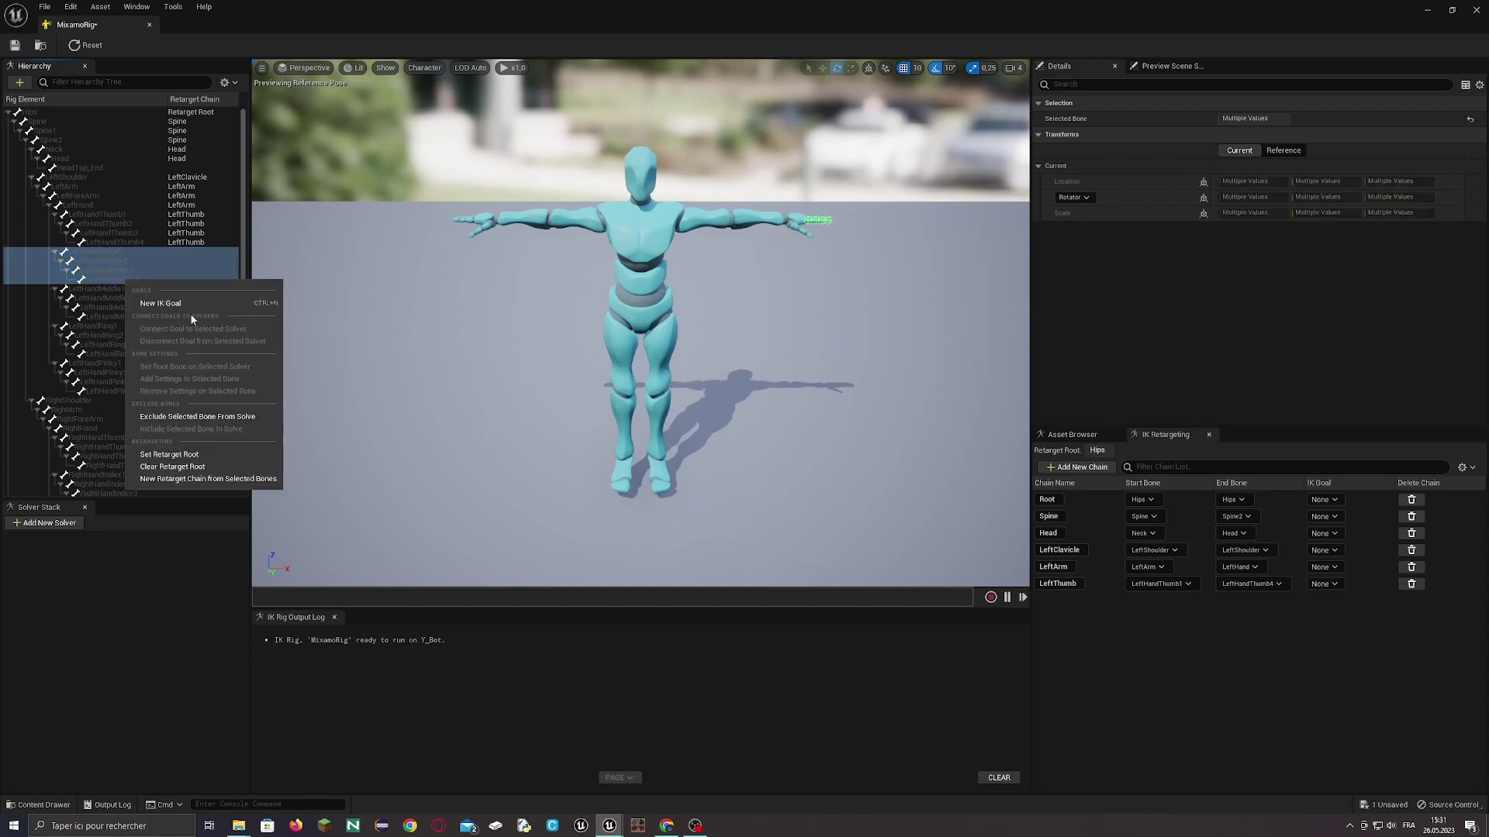
pyautogui.click(225, 479)
pyautogui.moveTo(771, 413); pyautogui.dragTo(758, 413)
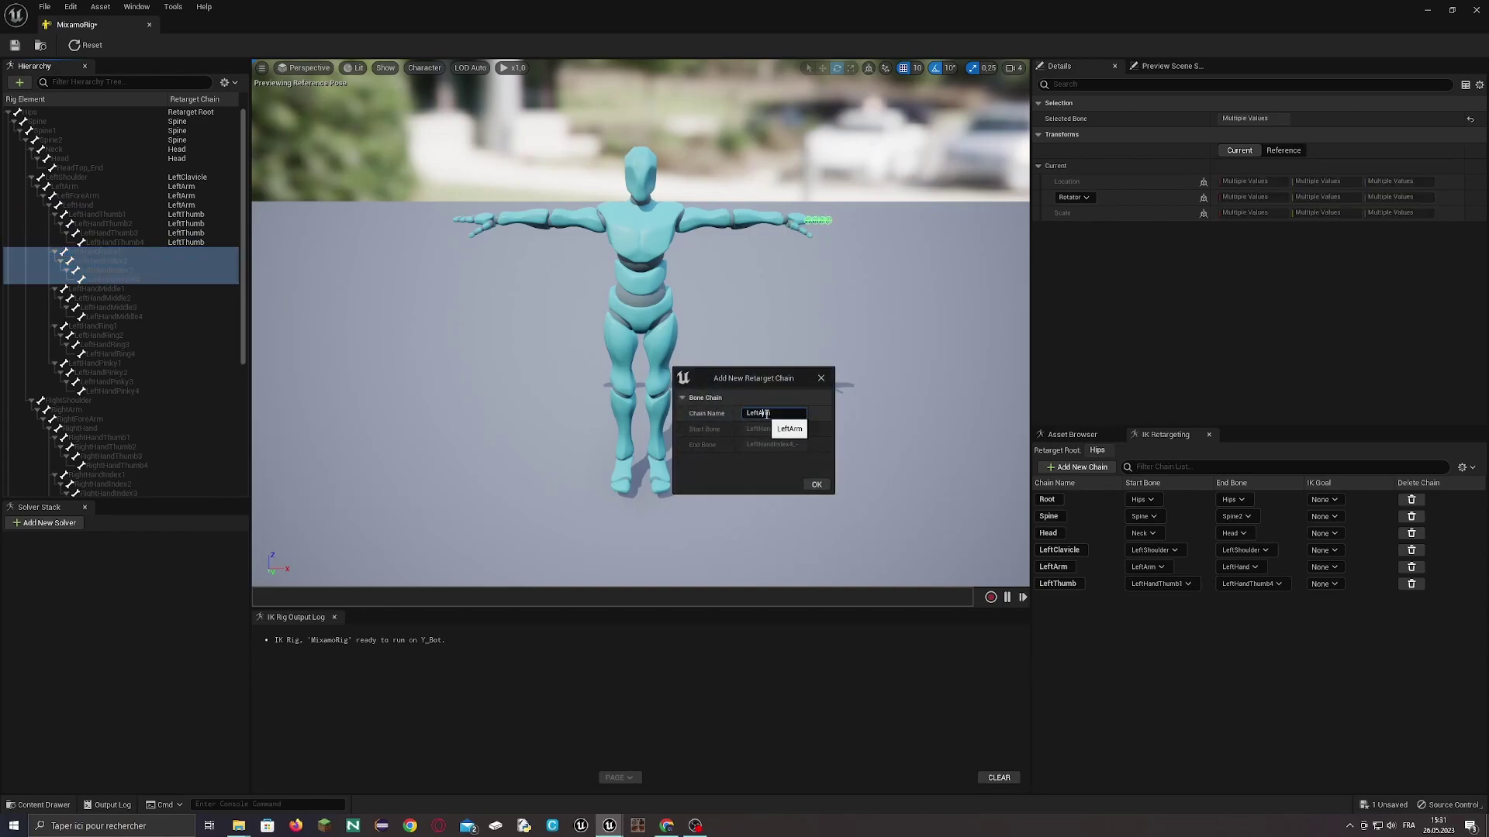
pyautogui.write('Index')
pyautogui.click(816, 484)
pyautogui.click(828, 438)
# - Add a retarget chain named LeftMiddle from the LeftHandMiddle1 to LeftHandMiddle4 bones, without a goal
pyautogui.click(104, 290)
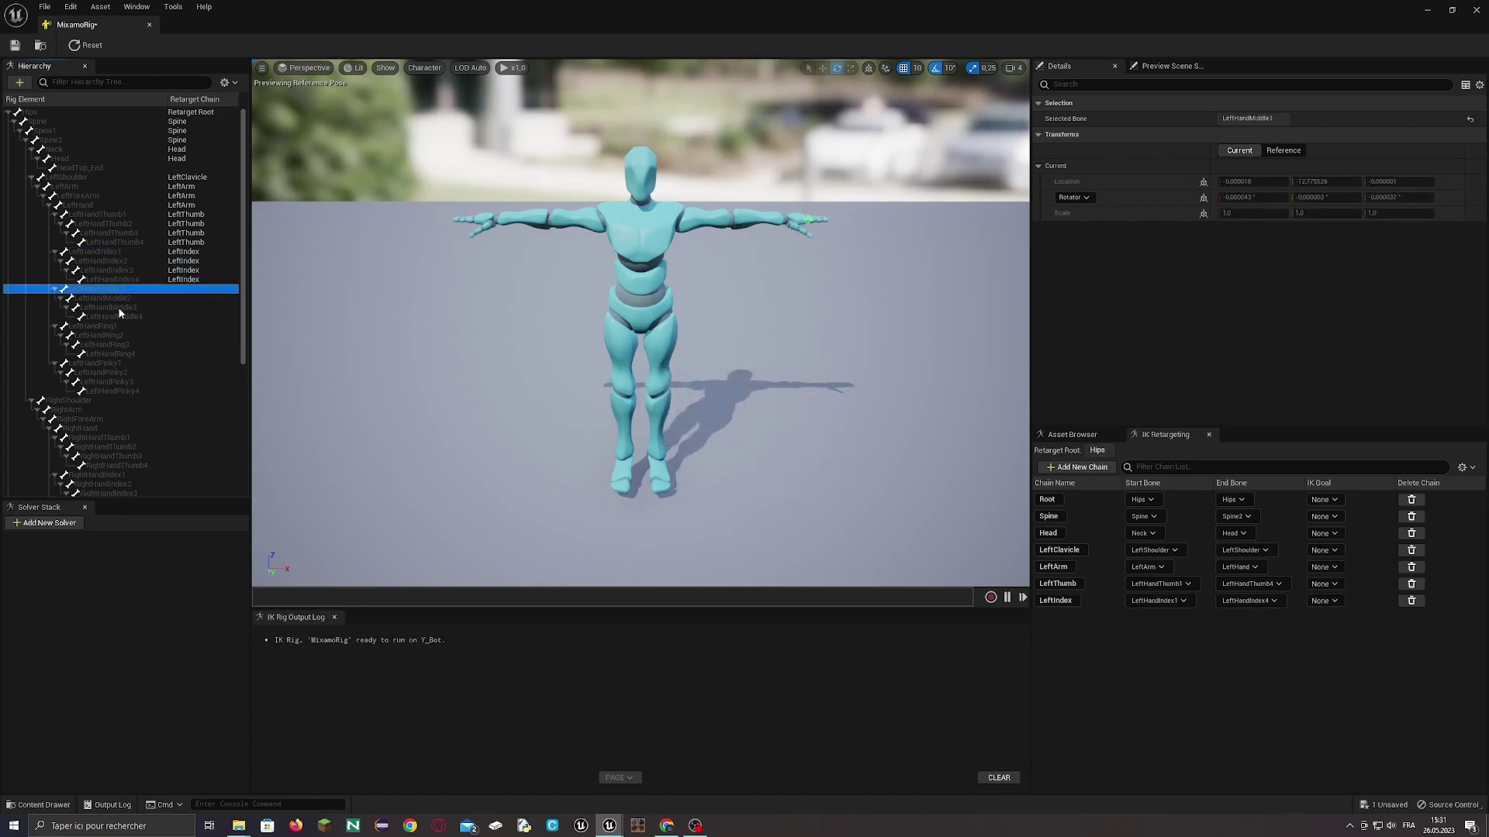
pyautogui.keyDown('shift'); pyautogui.click(132, 318); pyautogui.keyUp('shift')
pyautogui.rightClick(132, 318)
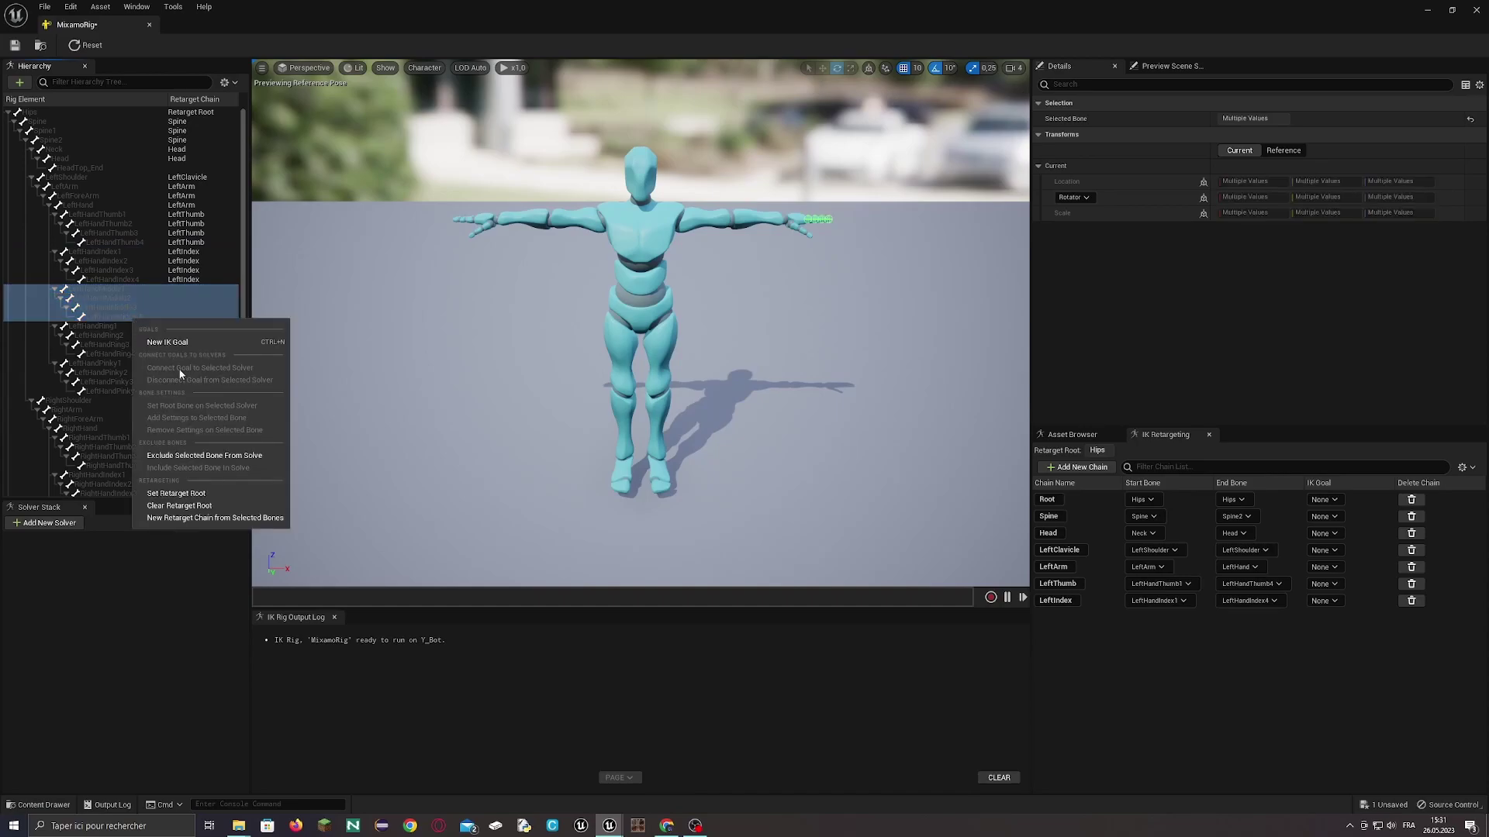
pyautogui.click(194, 517)
pyautogui.moveTo(757, 414); pyautogui.dragTo(789, 425)
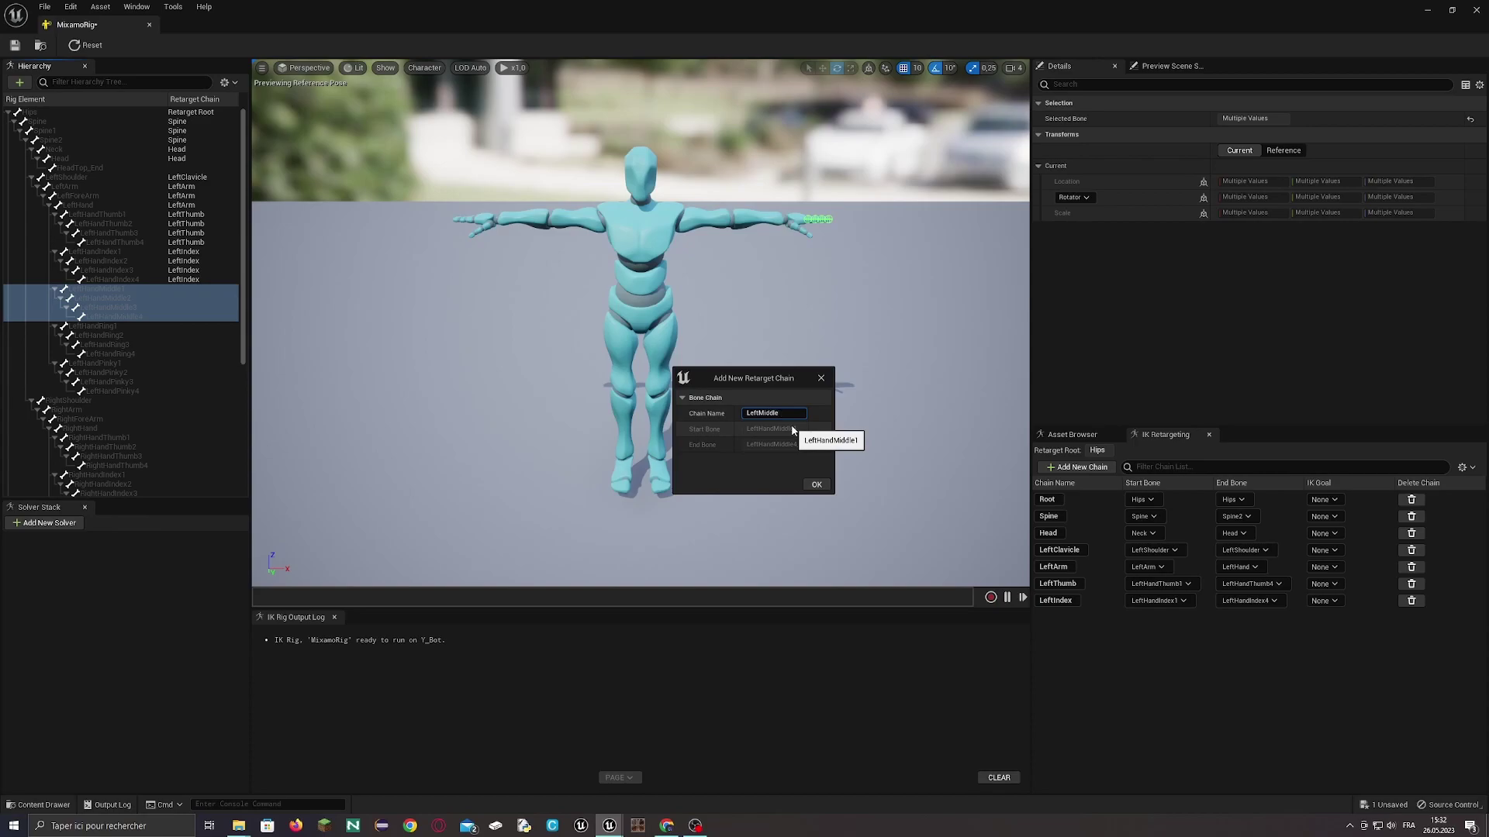
pyautogui.click(816, 484)
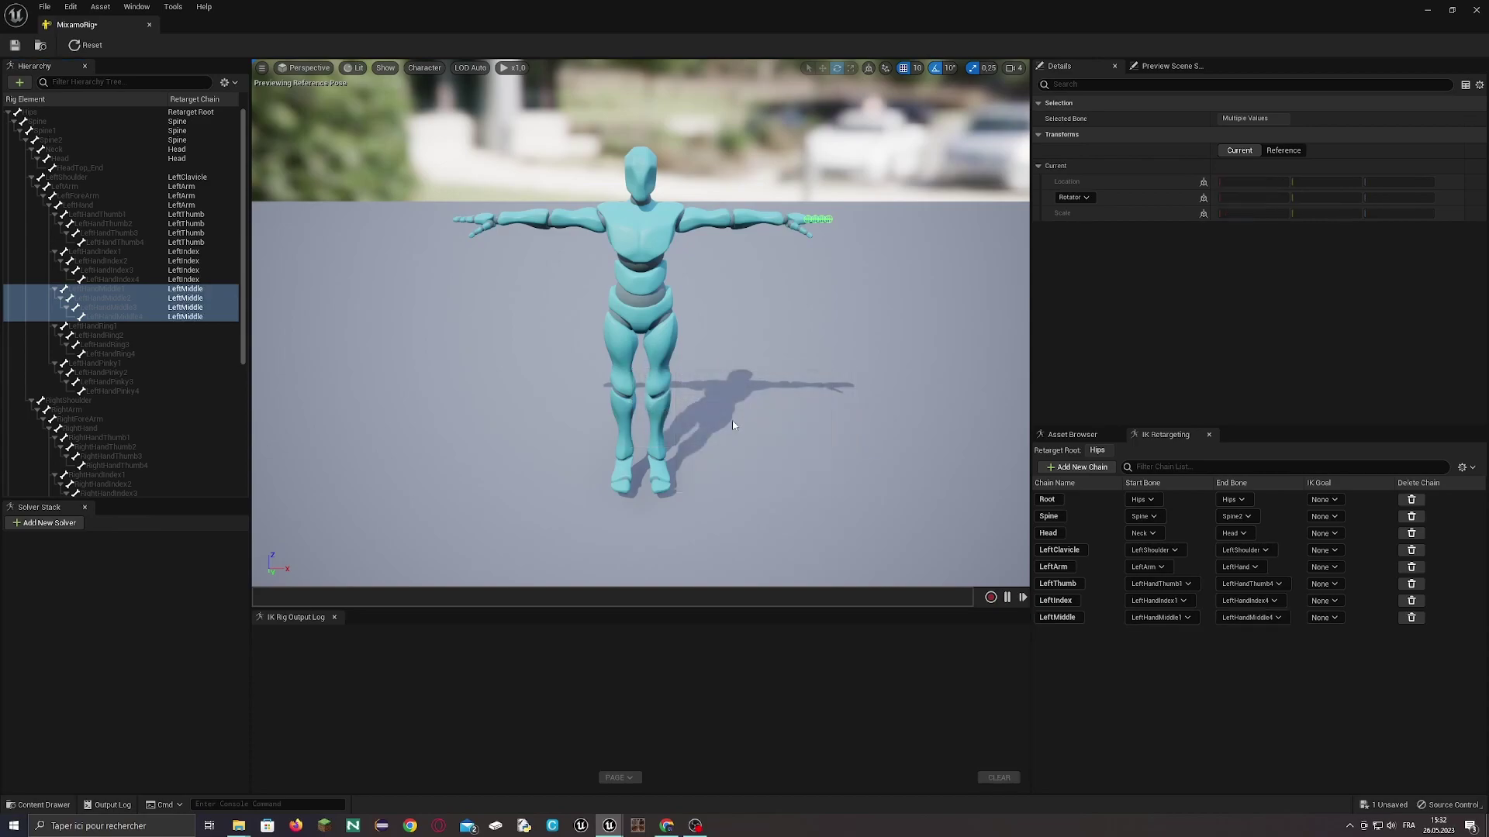
# - Add a retarget chain named LeftRing from the LeftHandRing1 to LeftHandRing4 bones, without a goal
pyautogui.click(130, 326)
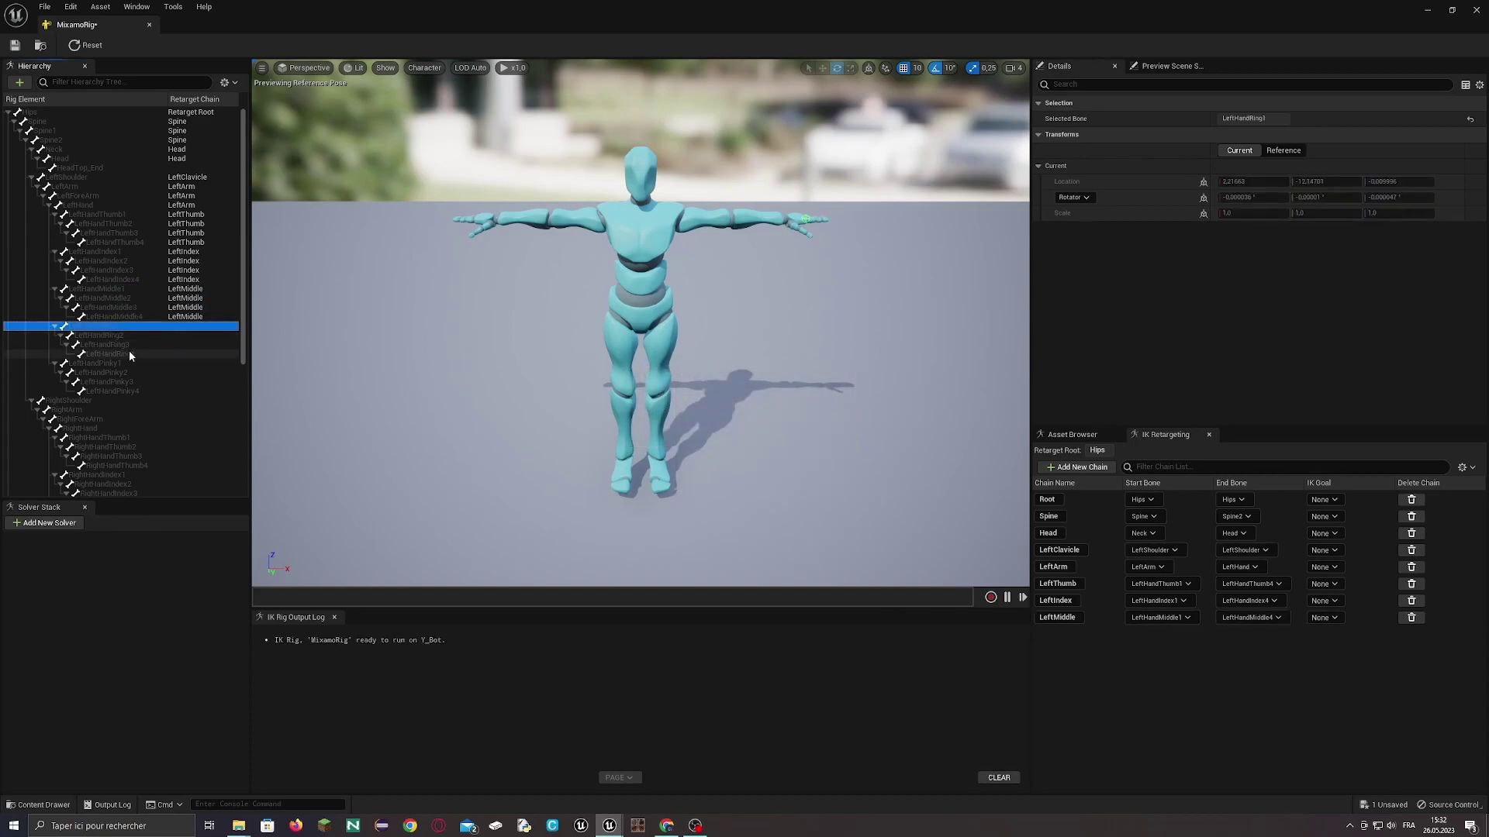
pyautogui.keyDown('shift'); pyautogui.click(129, 352); pyautogui.keyUp('shift')
pyautogui.rightClick(132, 355)
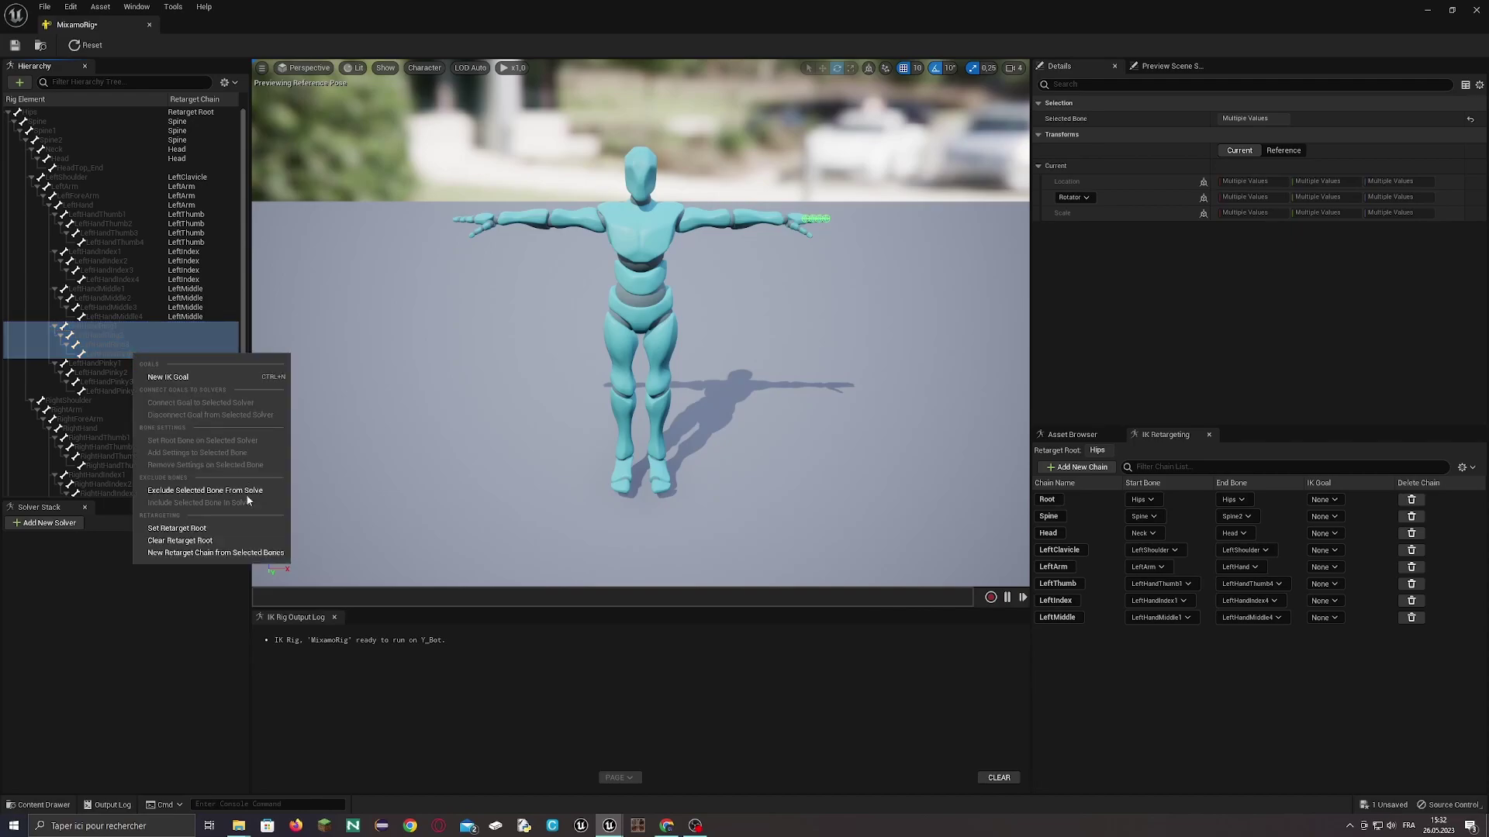
pyautogui.click(232, 554)
pyautogui.moveTo(758, 414); pyautogui.dragTo(817, 413)
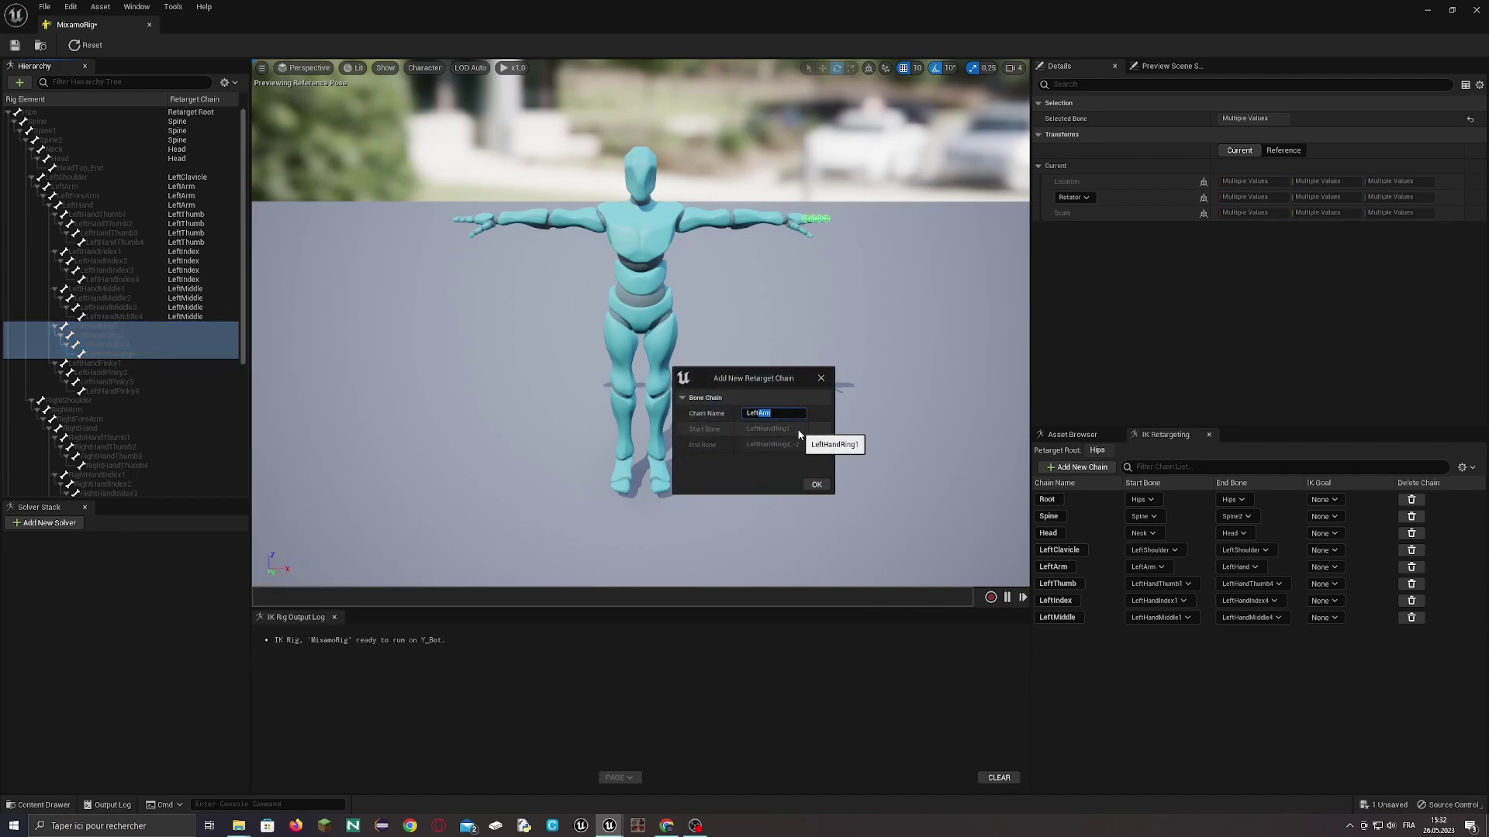
pyautogui.click(816, 485)
pyautogui.click(824, 438)
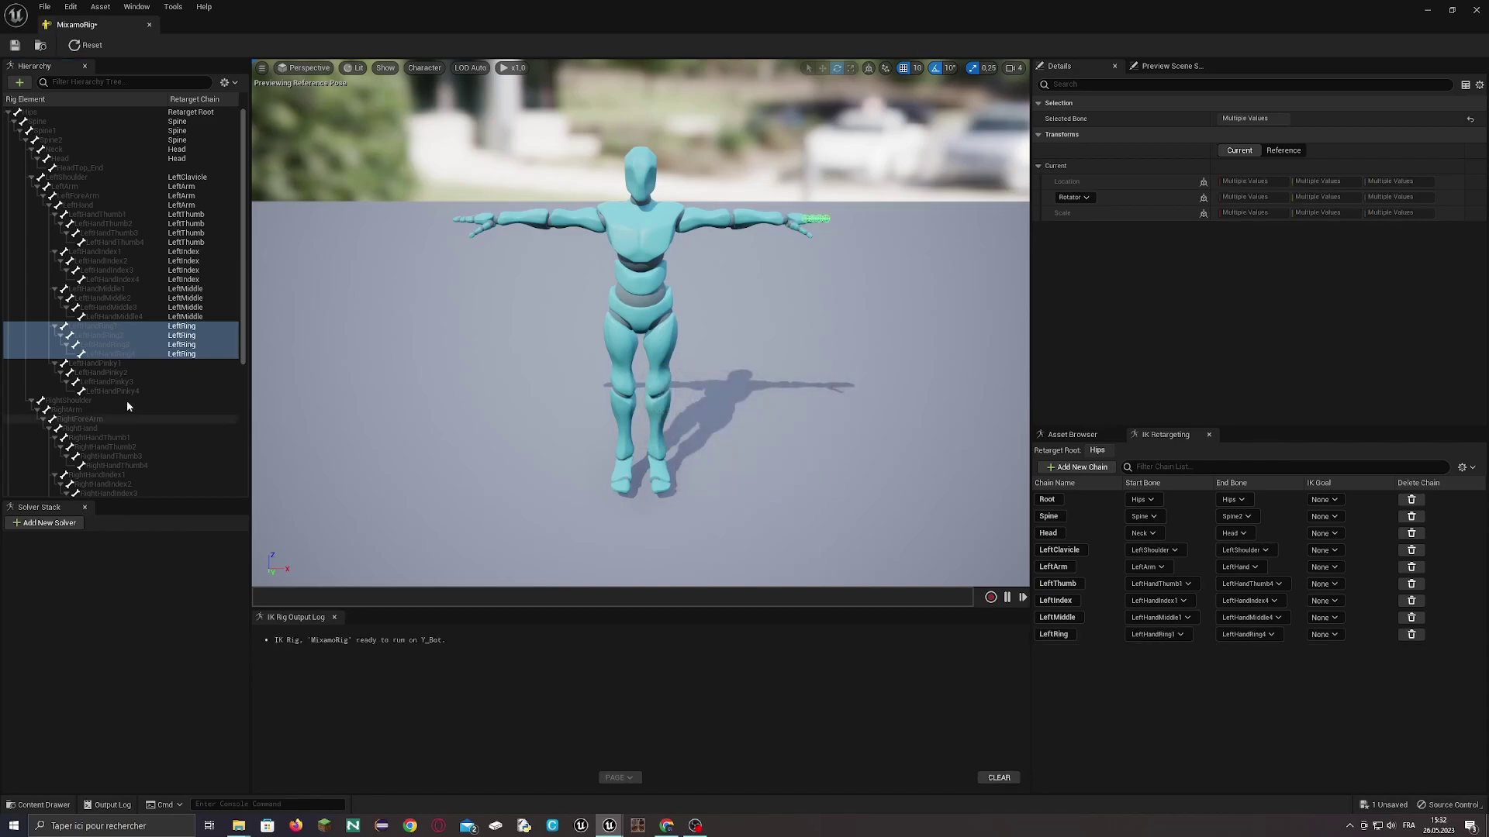
# - Add a retarget chain named LeftPinky from the LeftHandPinky1 to LeftHandPinky4 bones, without a goal
pyautogui.click(113, 364)
pyautogui.keyDown('shift'); pyautogui.click(137, 393); pyautogui.keyUp('shift')
pyautogui.rightClick(137, 392)
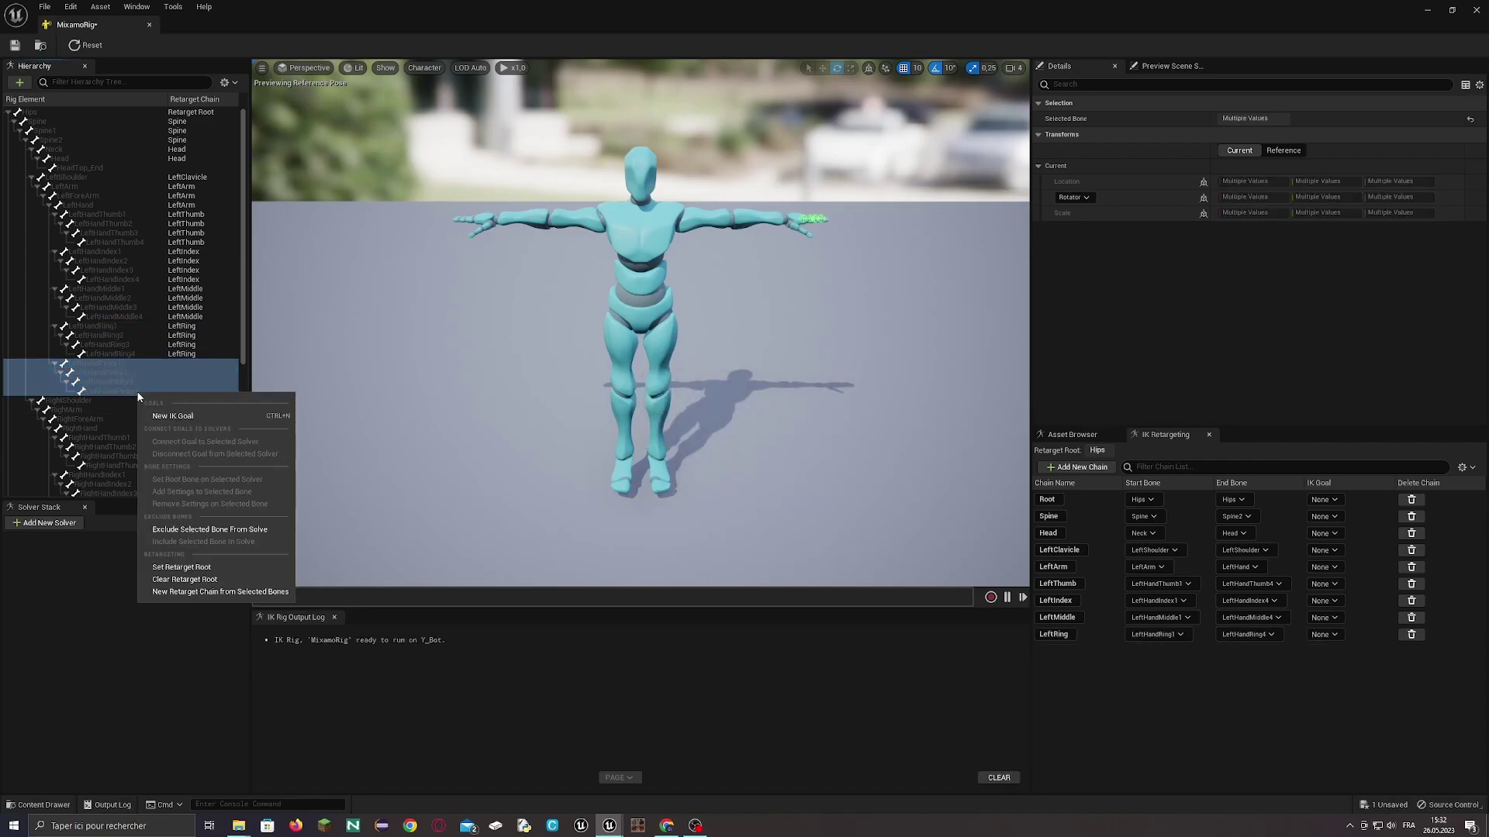
pyautogui.click(277, 587)
pyautogui.moveTo(758, 414); pyautogui.dragTo(798, 426)
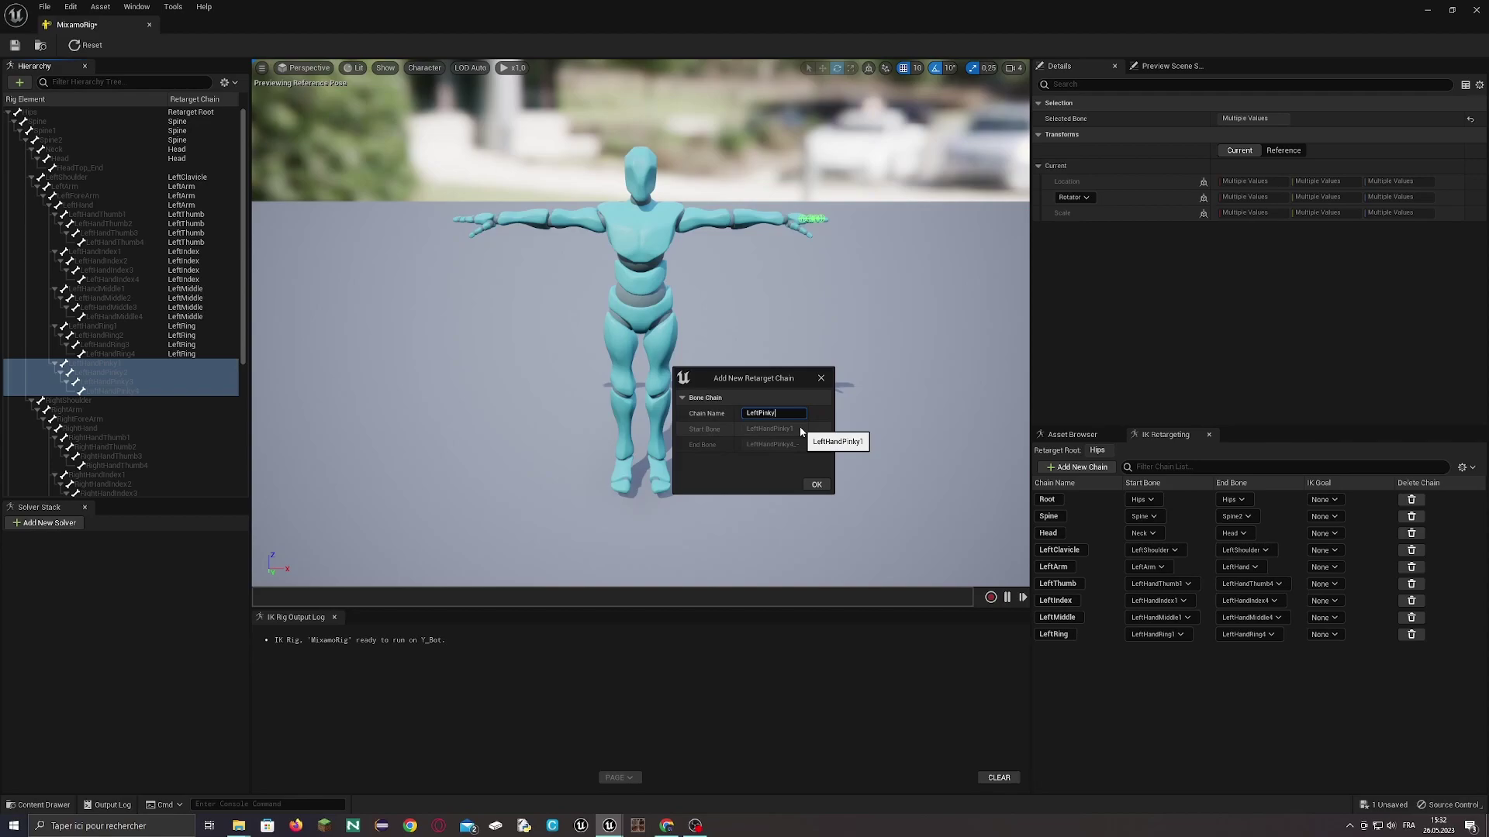
pyautogui.write('Pinky')
pyautogui.click(817, 485)
pyautogui.click(822, 435)
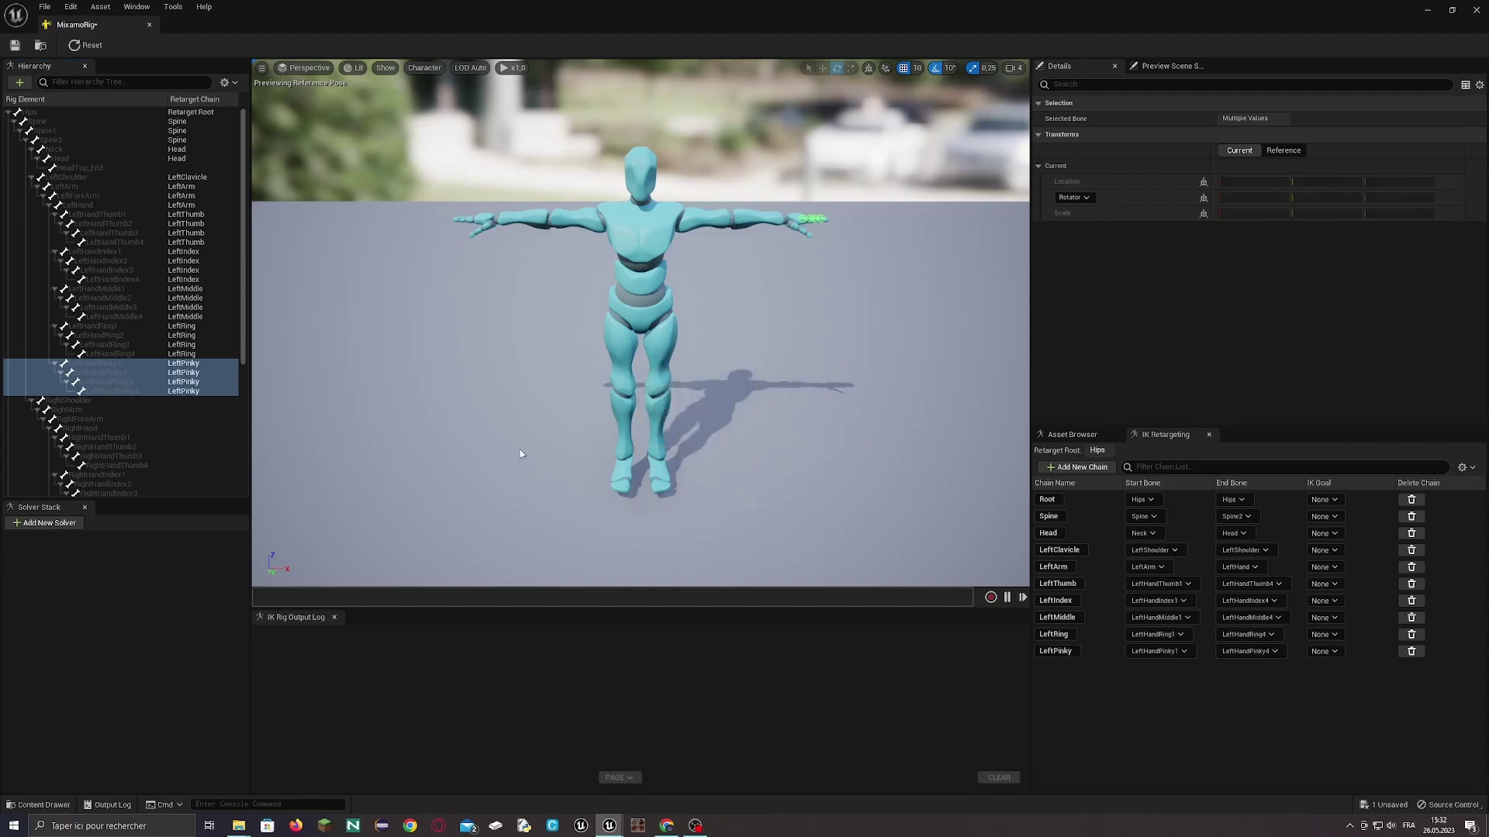
# - Add a retarget chain named RightClavicle for the RightShoulder bone, without a goal
pyautogui.click(91, 400)
pyautogui.rightClick(91, 400)
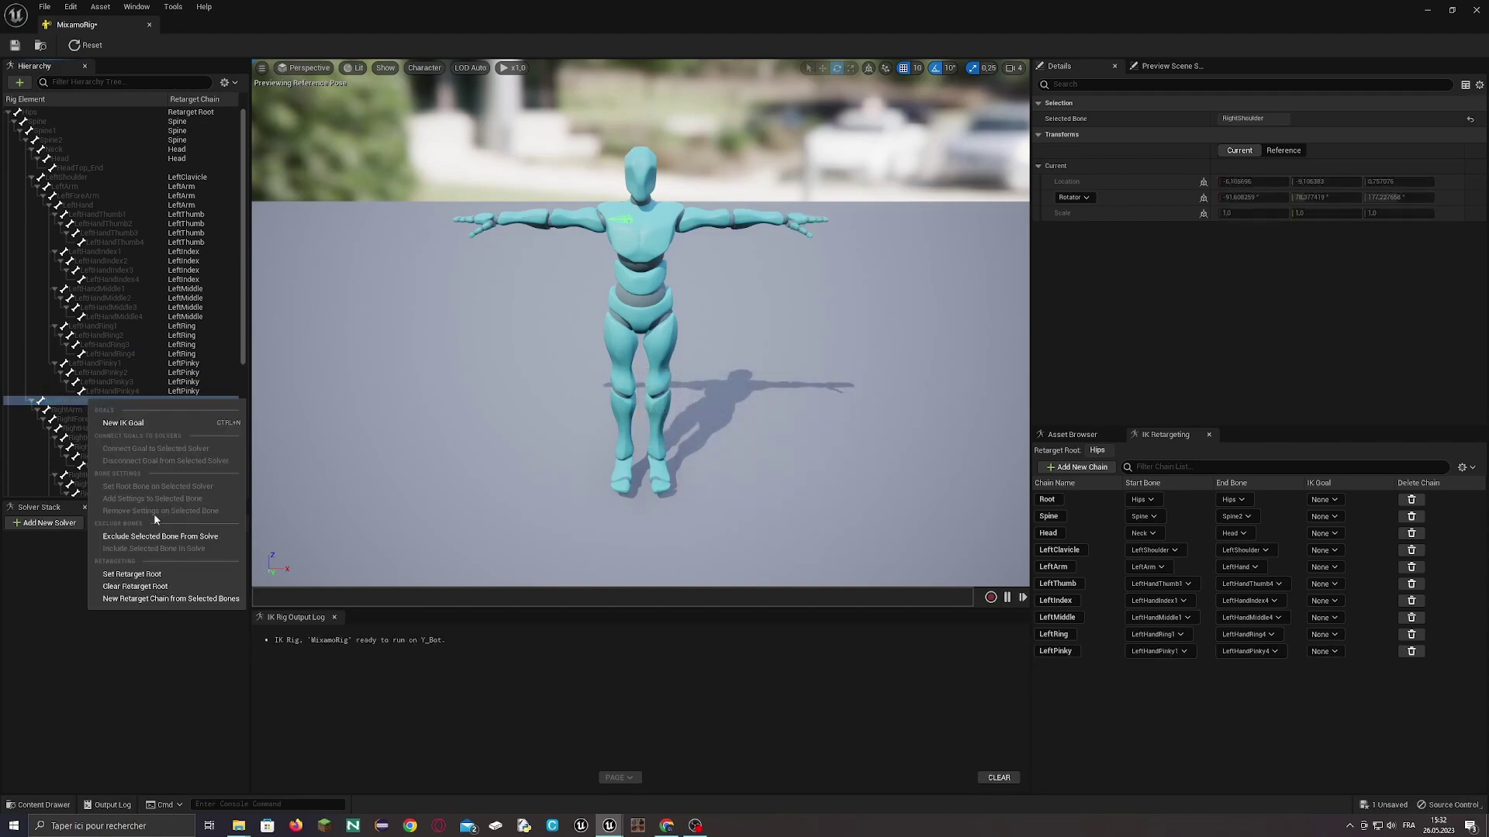
pyautogui.click(172, 599)
pyautogui.moveTo(759, 414); pyautogui.dragTo(827, 415)
pyautogui.write('Clavicle')
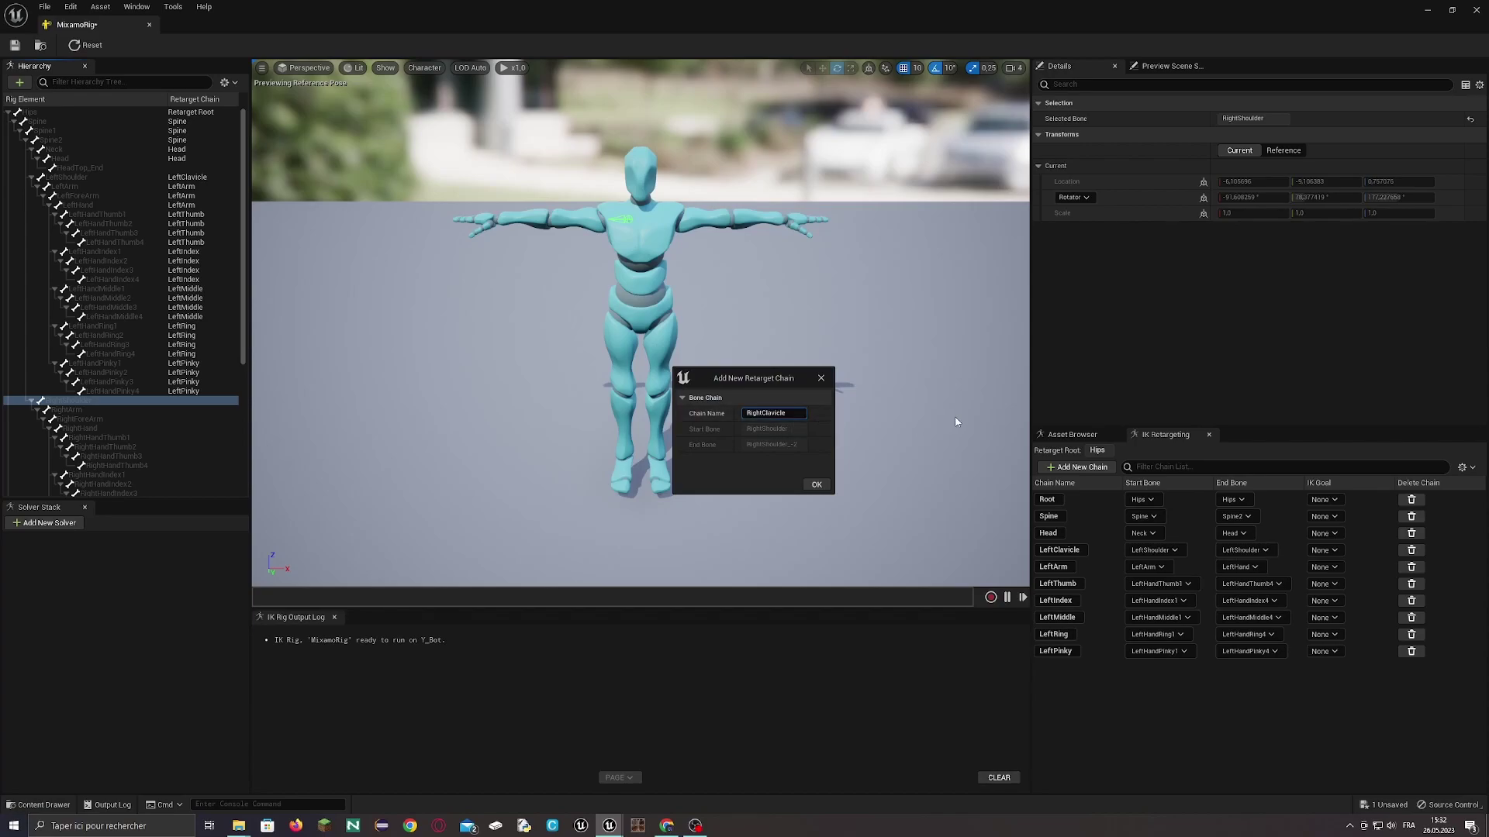
pyautogui.click(817, 485)
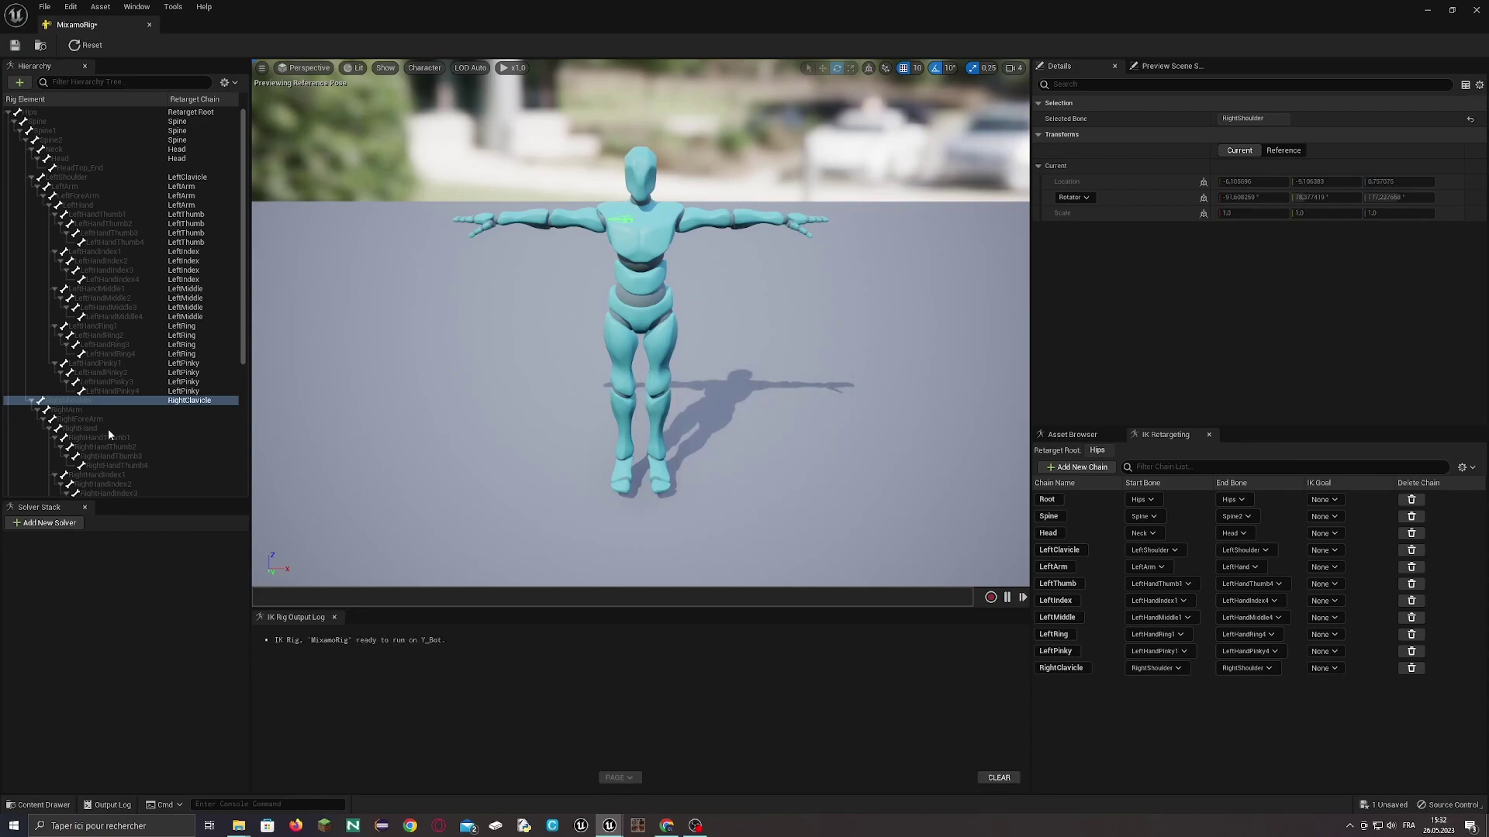
# - Add a retarget chain named RightArm from the RightArm to RightHand bones, without a goal
pyautogui.click(81, 413)
pyautogui.keyDown('shift'); pyautogui.click(96, 429); pyautogui.keyUp('shift')
pyautogui.rightClick(97, 430)
pyautogui.click(193, 630)
pyautogui.click(817, 485)
pyautogui.click(819, 438)
# - Add a retarget chain named RightThumb from the RightHandThumb1 to RightHandThumb4 bones, without a goal
pyautogui.click(113, 439)
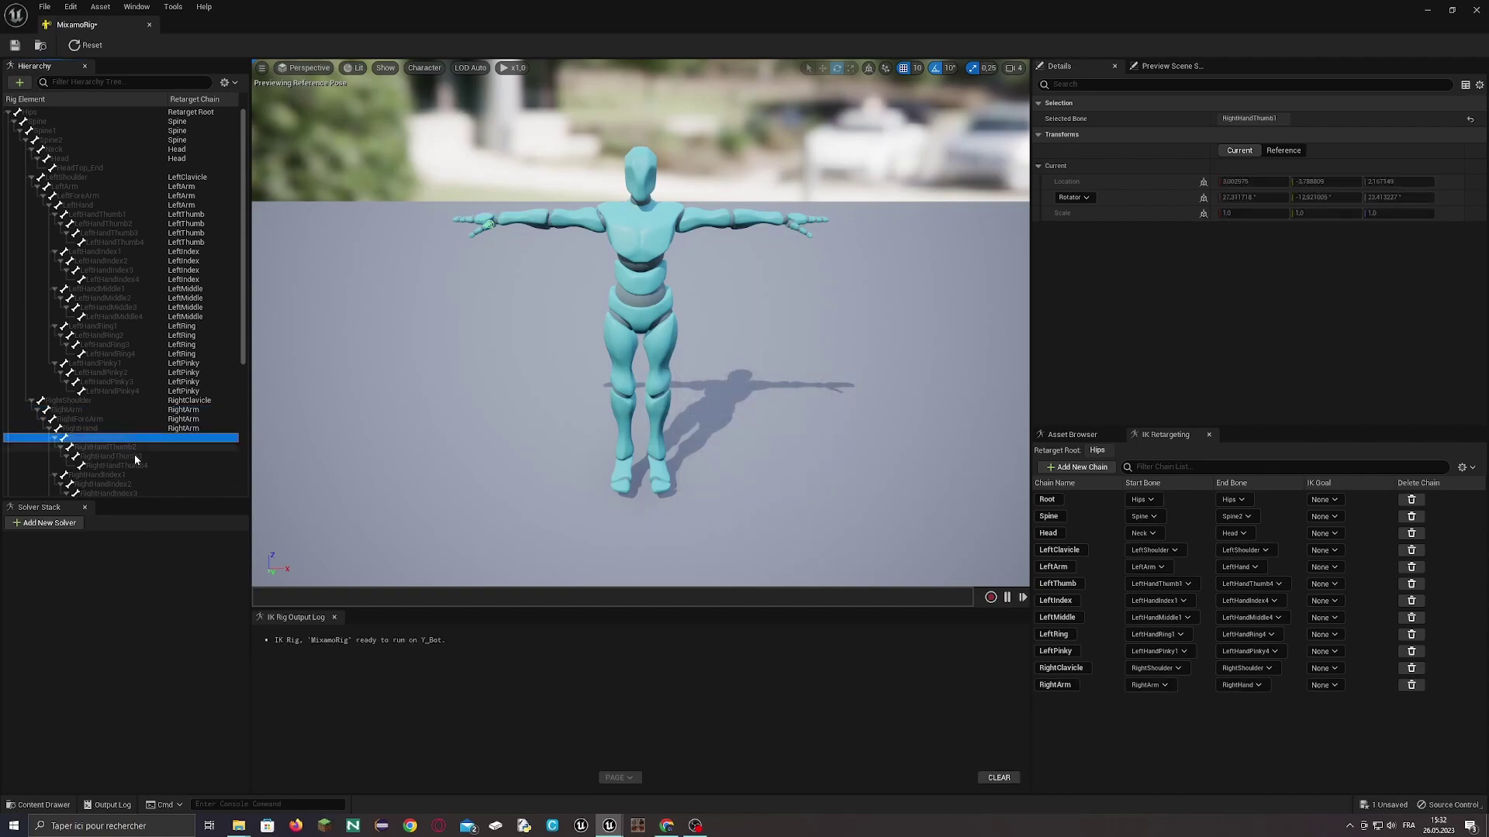
pyautogui.keyDown('shift'); pyautogui.click(142, 463); pyautogui.keyUp('shift')
pyautogui.rightClick(143, 463)
pyautogui.click(253, 663)
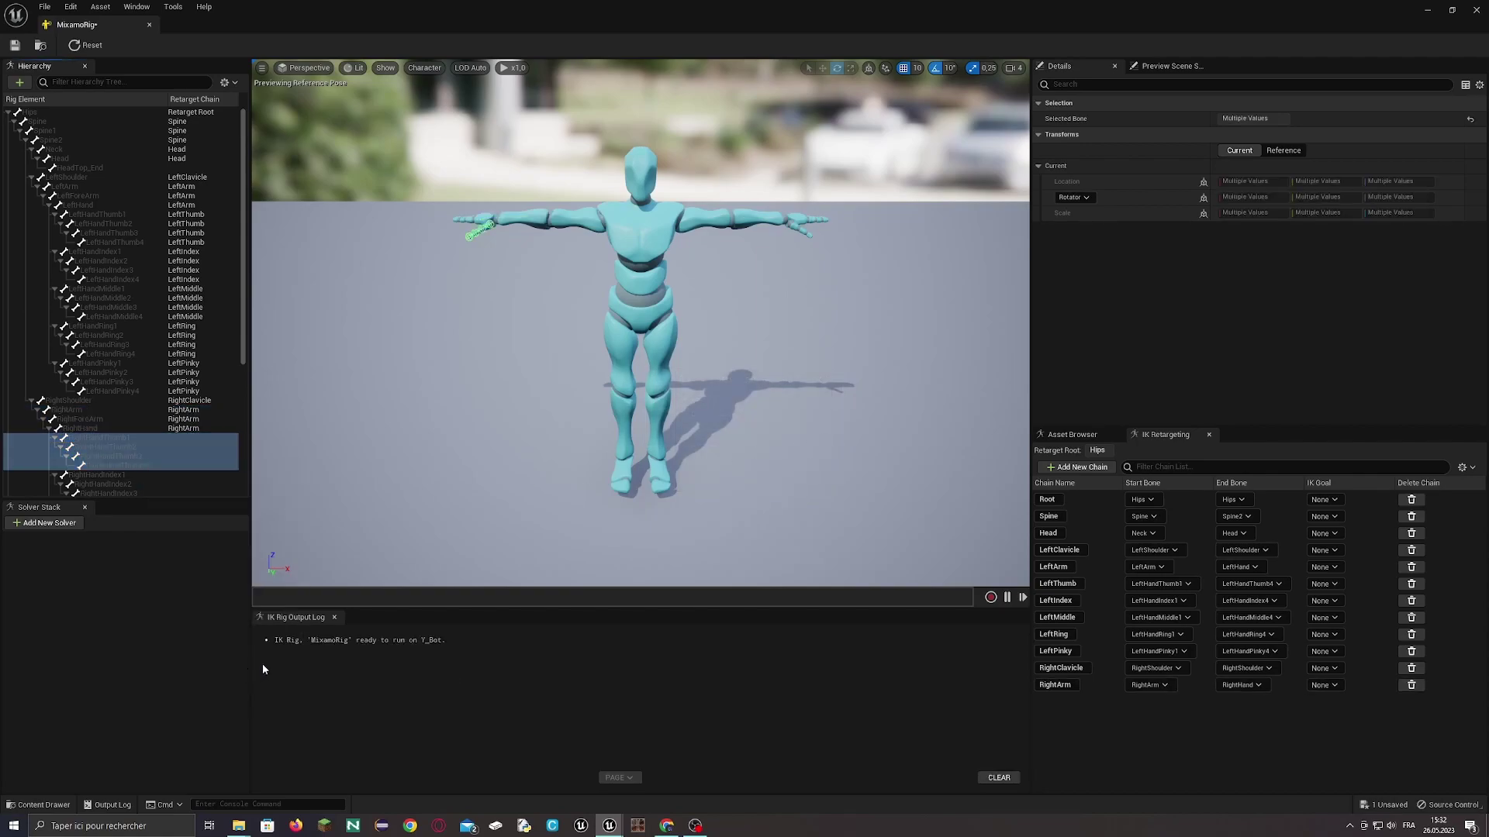
pyautogui.moveTo(760, 413); pyautogui.dragTo(831, 423)
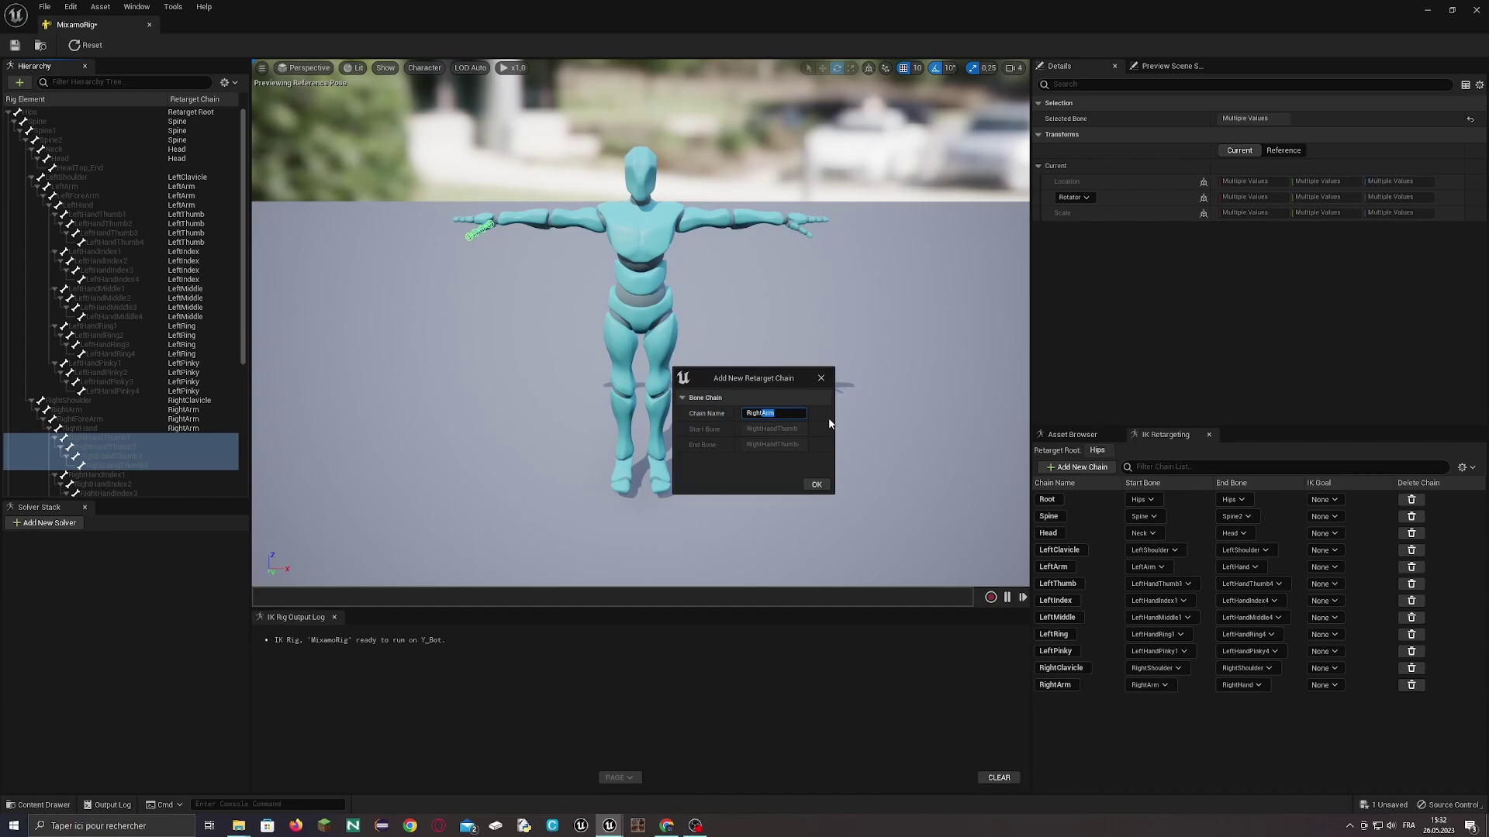
pyautogui.click(815, 484)
pyautogui.click(837, 438)
# - Add a retarget chain named RightIndex from the RightHandIndex1 to RightHandIndex4 bones, without a goal
pyautogui.scroll(-3, 184, 394)
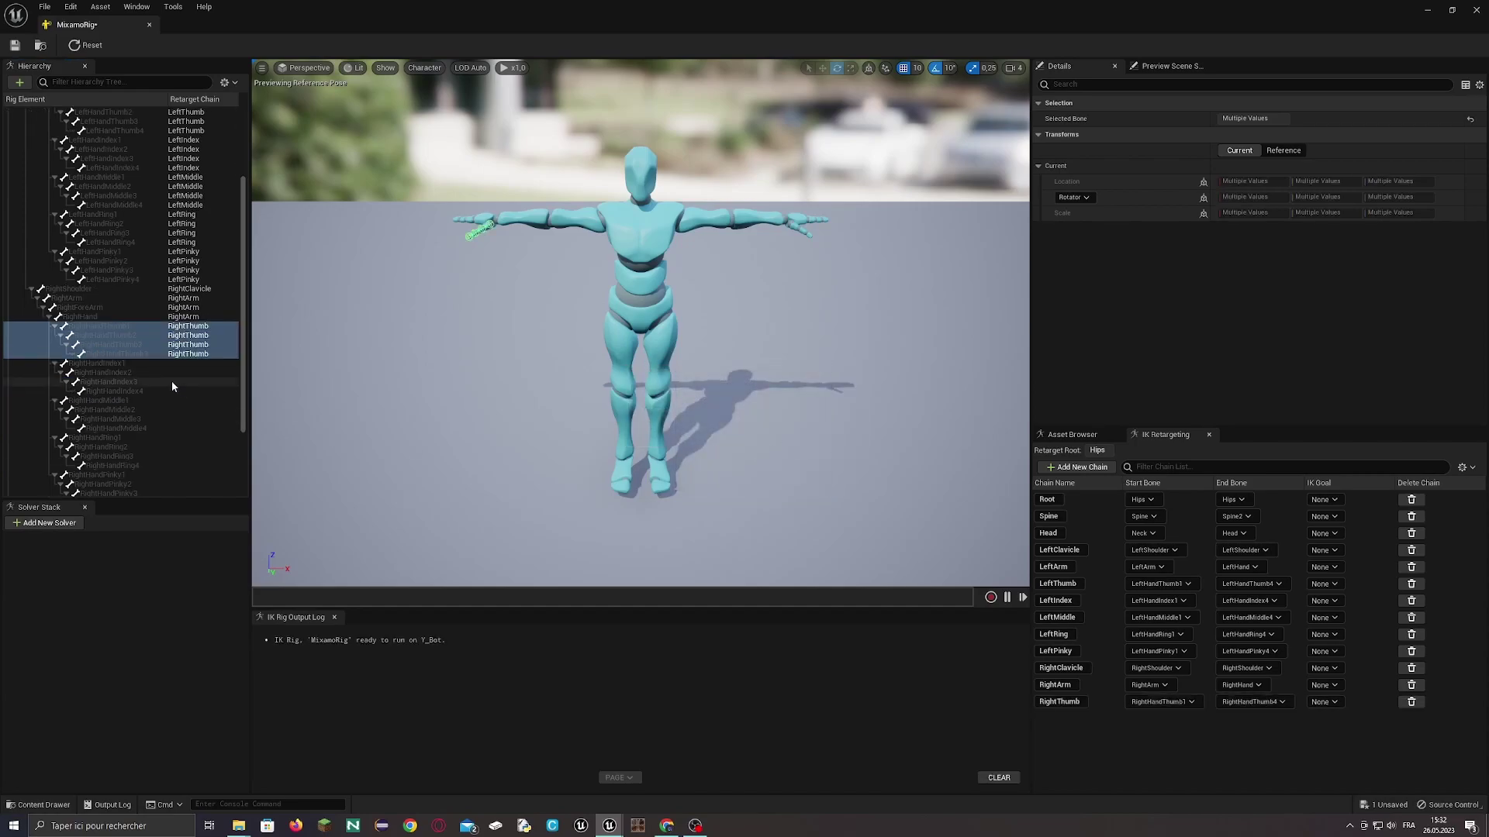
pyautogui.click(116, 362)
pyautogui.keyDown('shift'); pyautogui.click(136, 394); pyautogui.keyUp('shift')
pyautogui.rightClick(137, 393)
pyautogui.click(232, 593)
pyautogui.moveTo(754, 417); pyautogui.dragTo(773, 415)
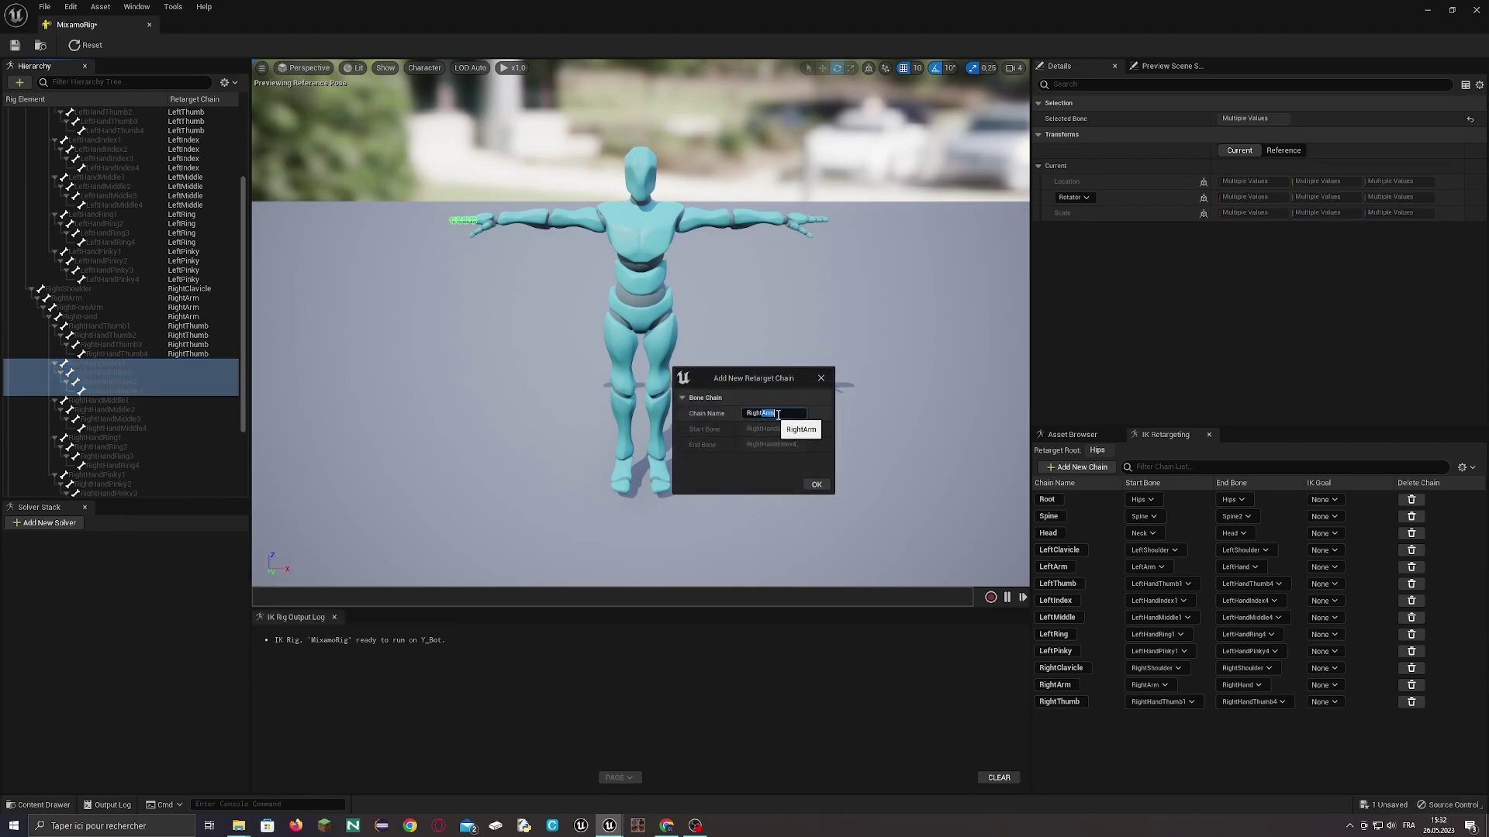
pyautogui.write('Index')
pyautogui.click(816, 484)
pyautogui.click(834, 435)
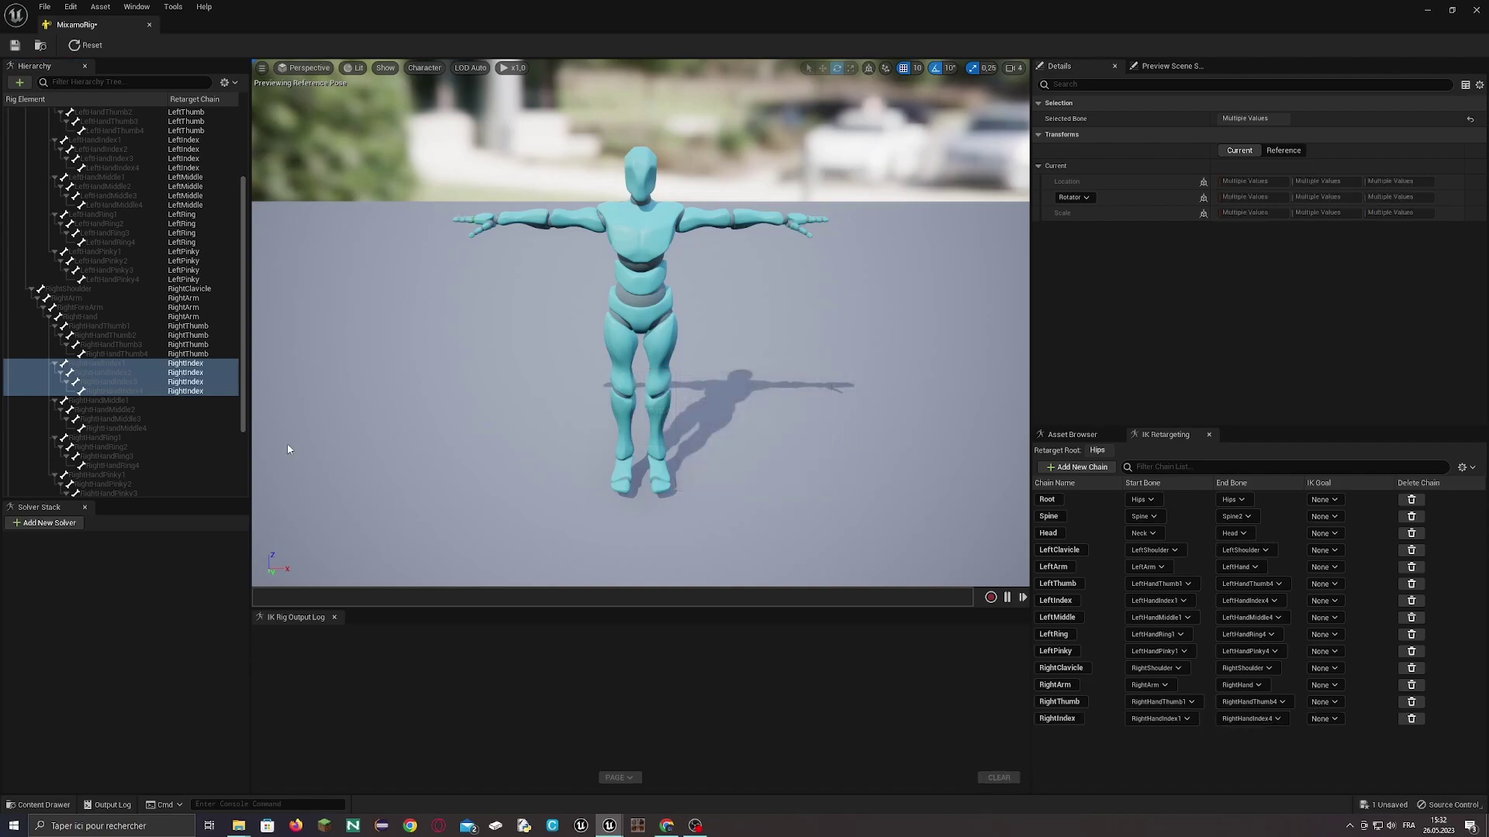
# - Add a retarget chain named RightMiddle from the RightHandMiddle1 to RightHandMiddle4 bones, without a goal
pyautogui.click(112, 401)
pyautogui.keyDown('shift'); pyautogui.click(132, 429); pyautogui.keyUp('shift')
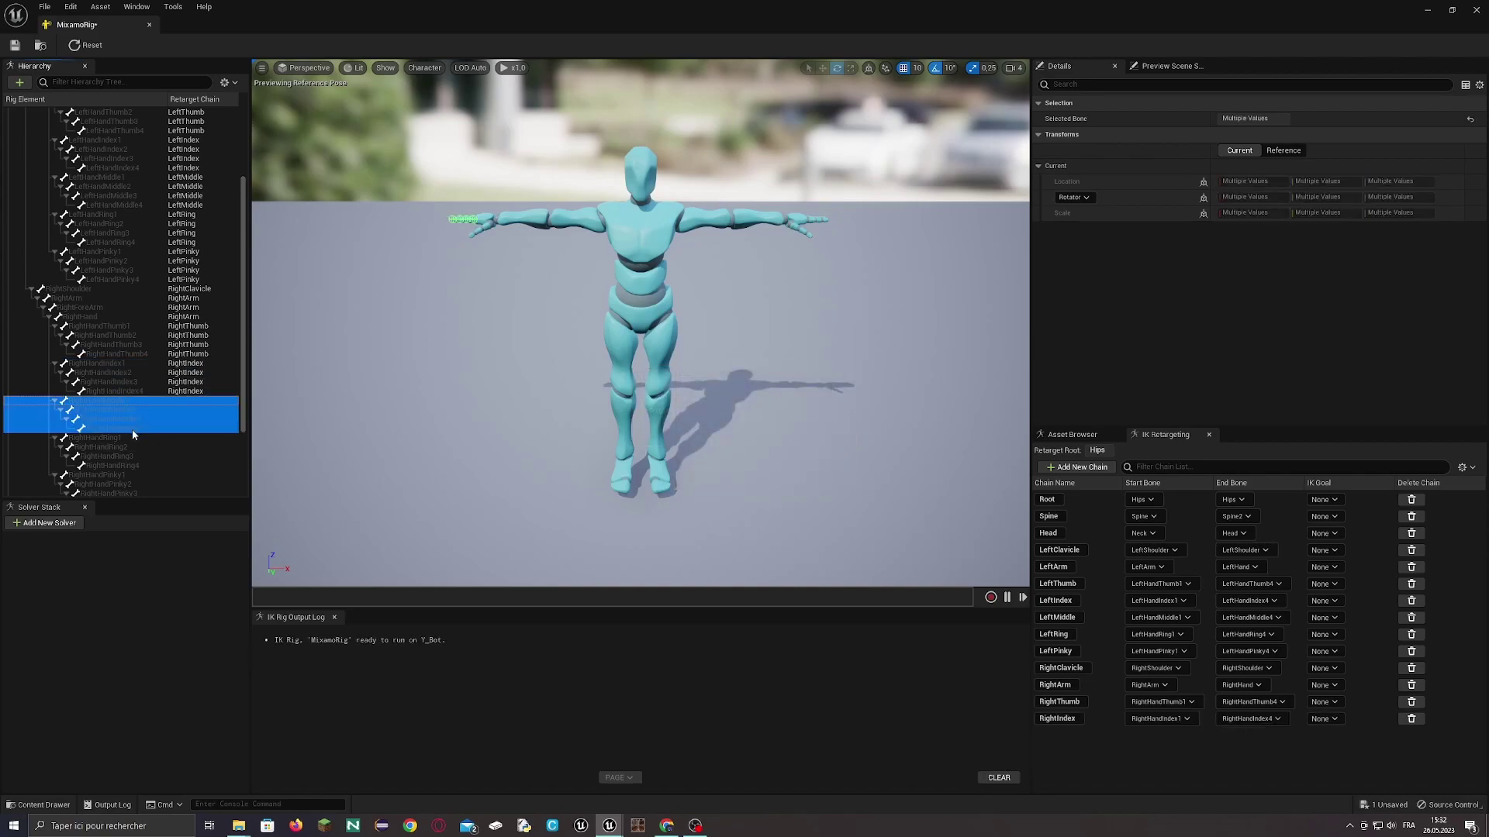
pyautogui.rightClick(132, 430)
pyautogui.click(192, 630)
pyautogui.moveTo(762, 414); pyautogui.dragTo(794, 424)
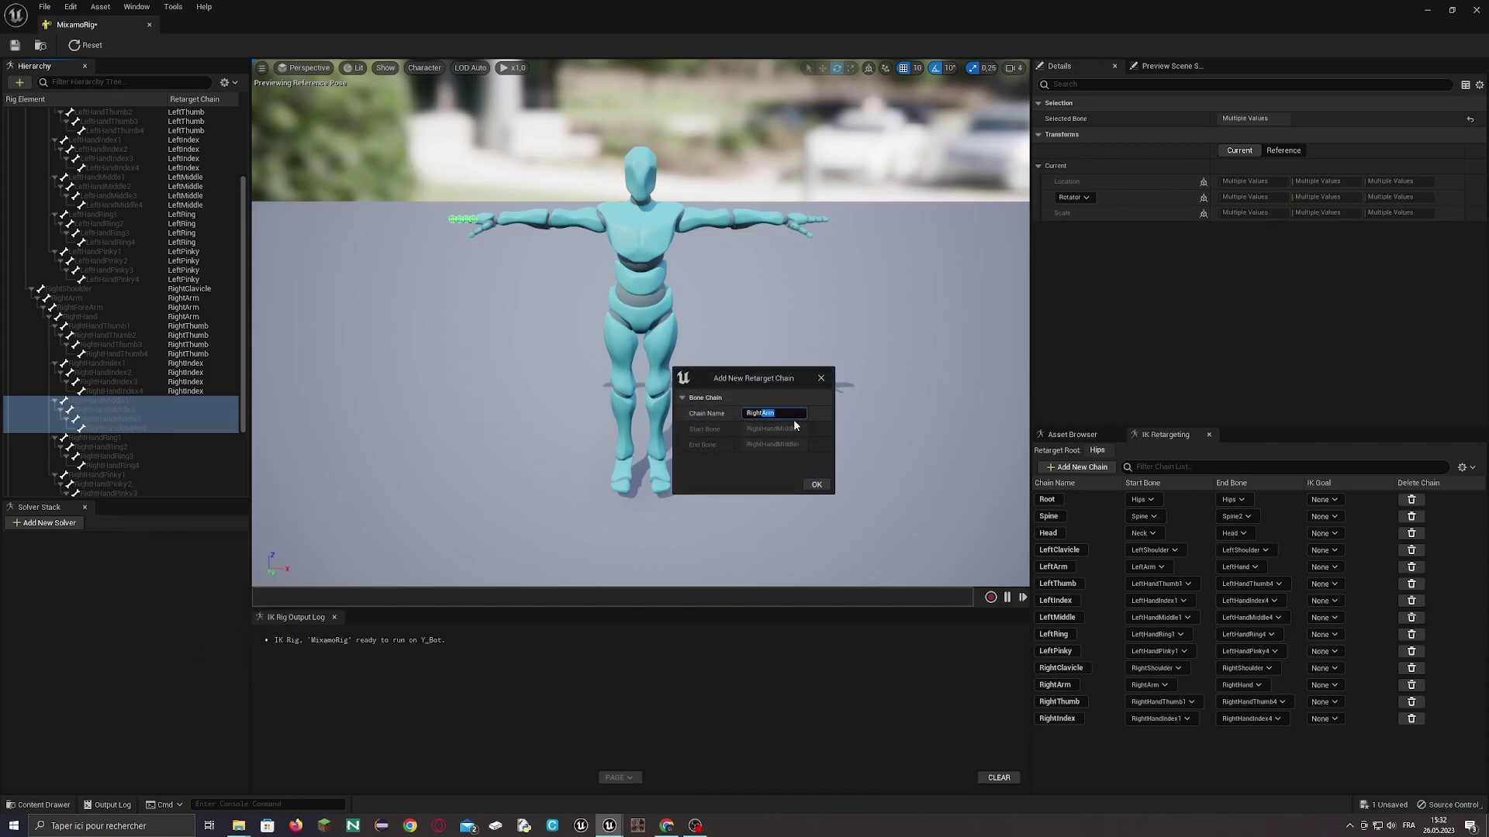
pyautogui.click(817, 485)
pyautogui.click(836, 437)
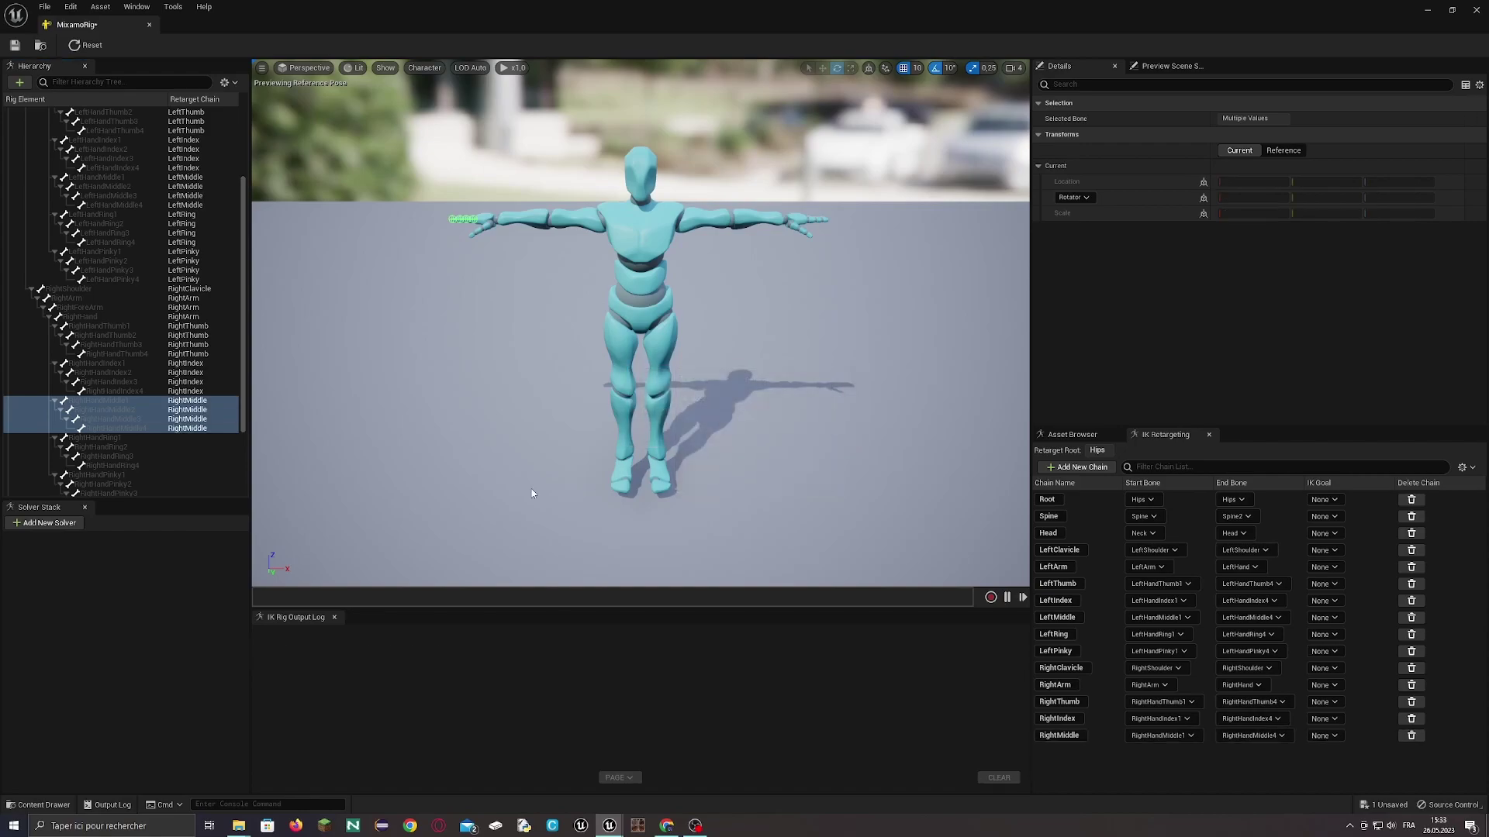
# - Add a retarget chain named RightRing from the RightHandRing1 to RightHandRing4 bones, without a goal
pyautogui.click(118, 437)
pyautogui.keyDown('shift'); pyautogui.click(138, 467); pyautogui.keyUp('shift')
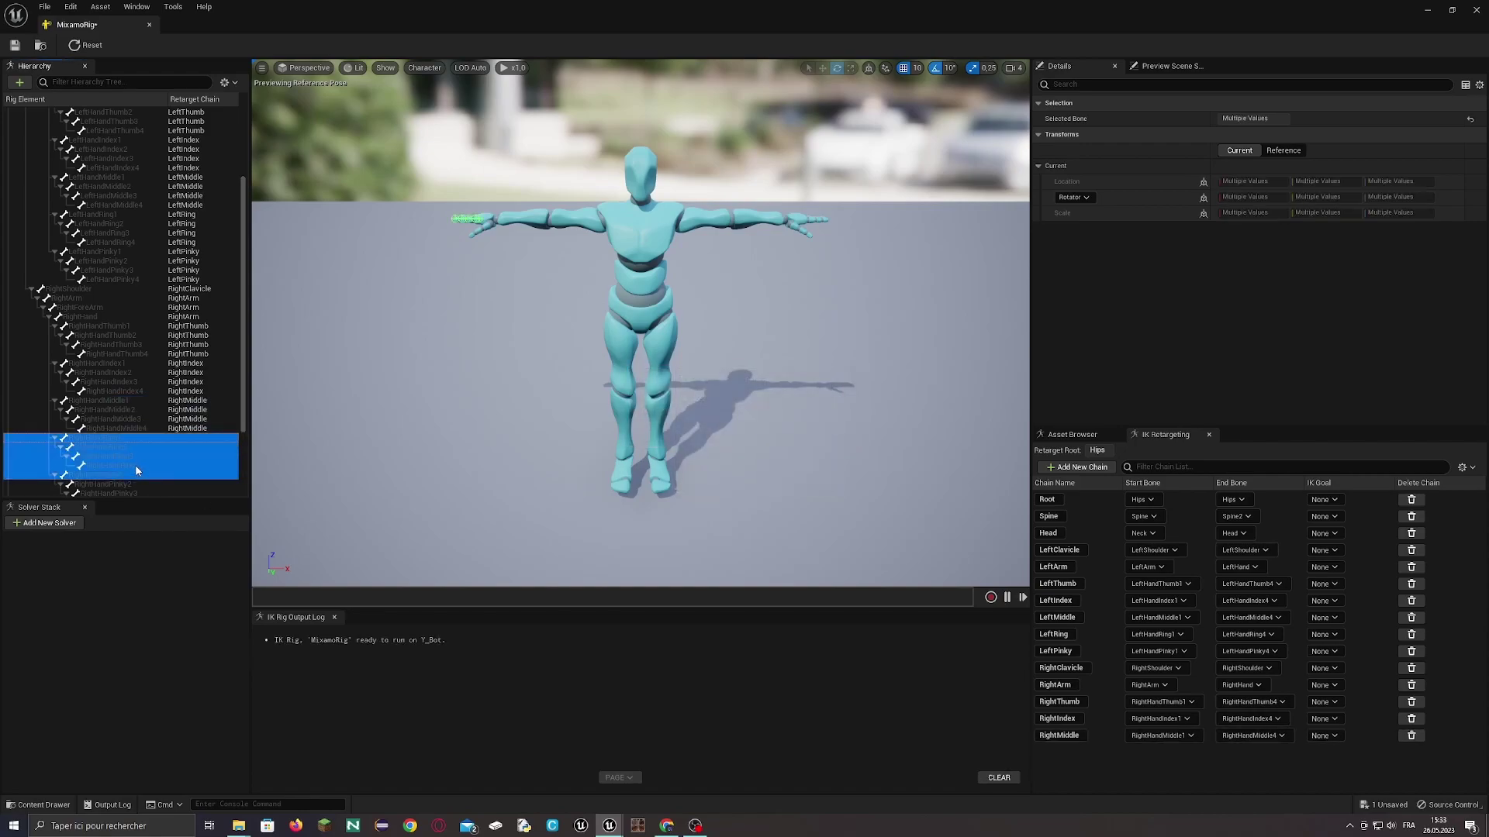
pyautogui.click(135, 464)
pyautogui.click(133, 439)
pyautogui.keyDown('shift'); pyautogui.click(135, 465); pyautogui.keyUp('shift')
pyautogui.rightClick(135, 465)
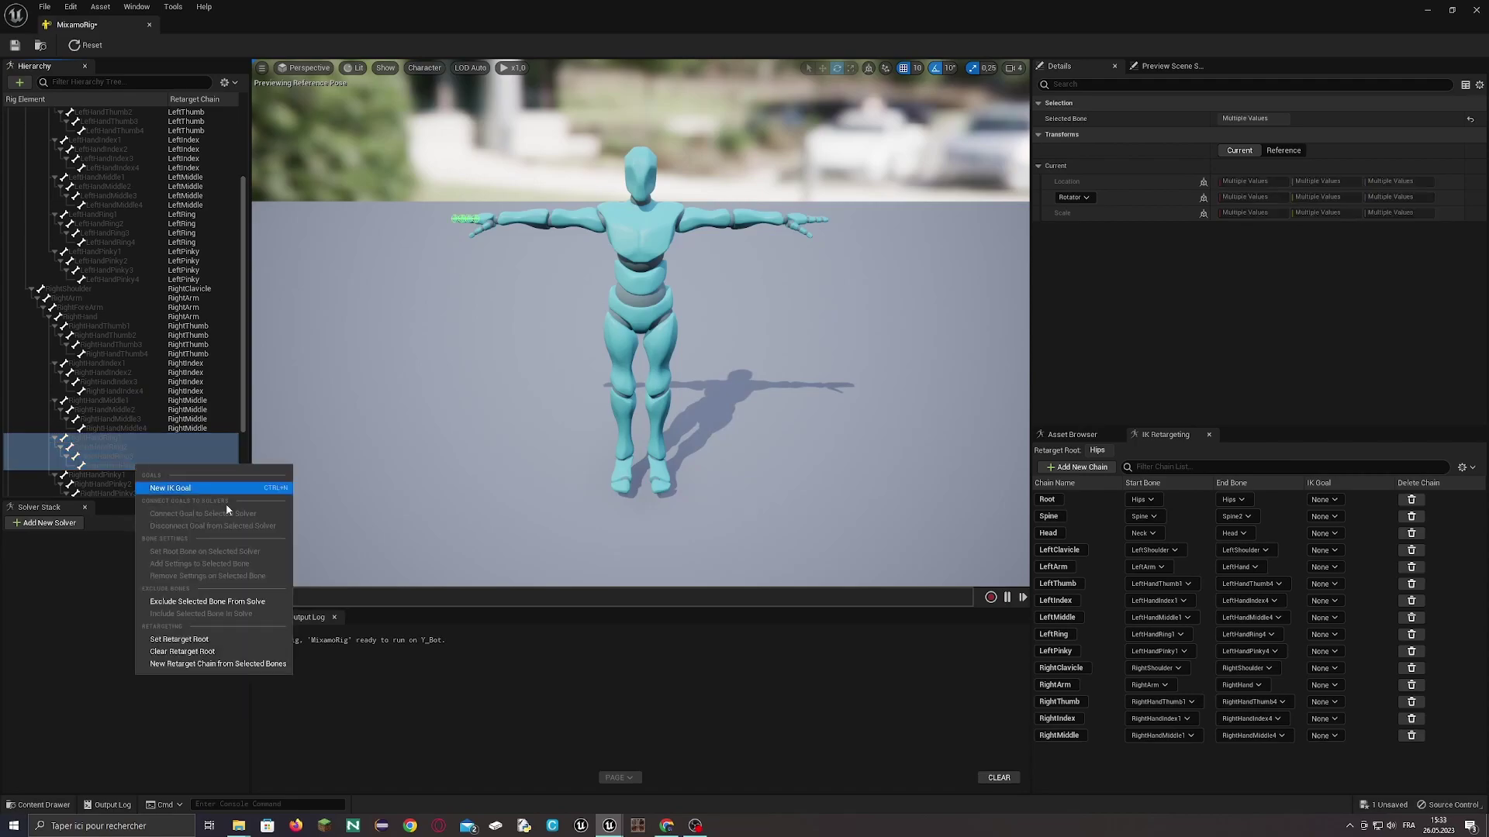
pyautogui.click(202, 654)
pyautogui.moveTo(760, 413); pyautogui.dragTo(820, 415)
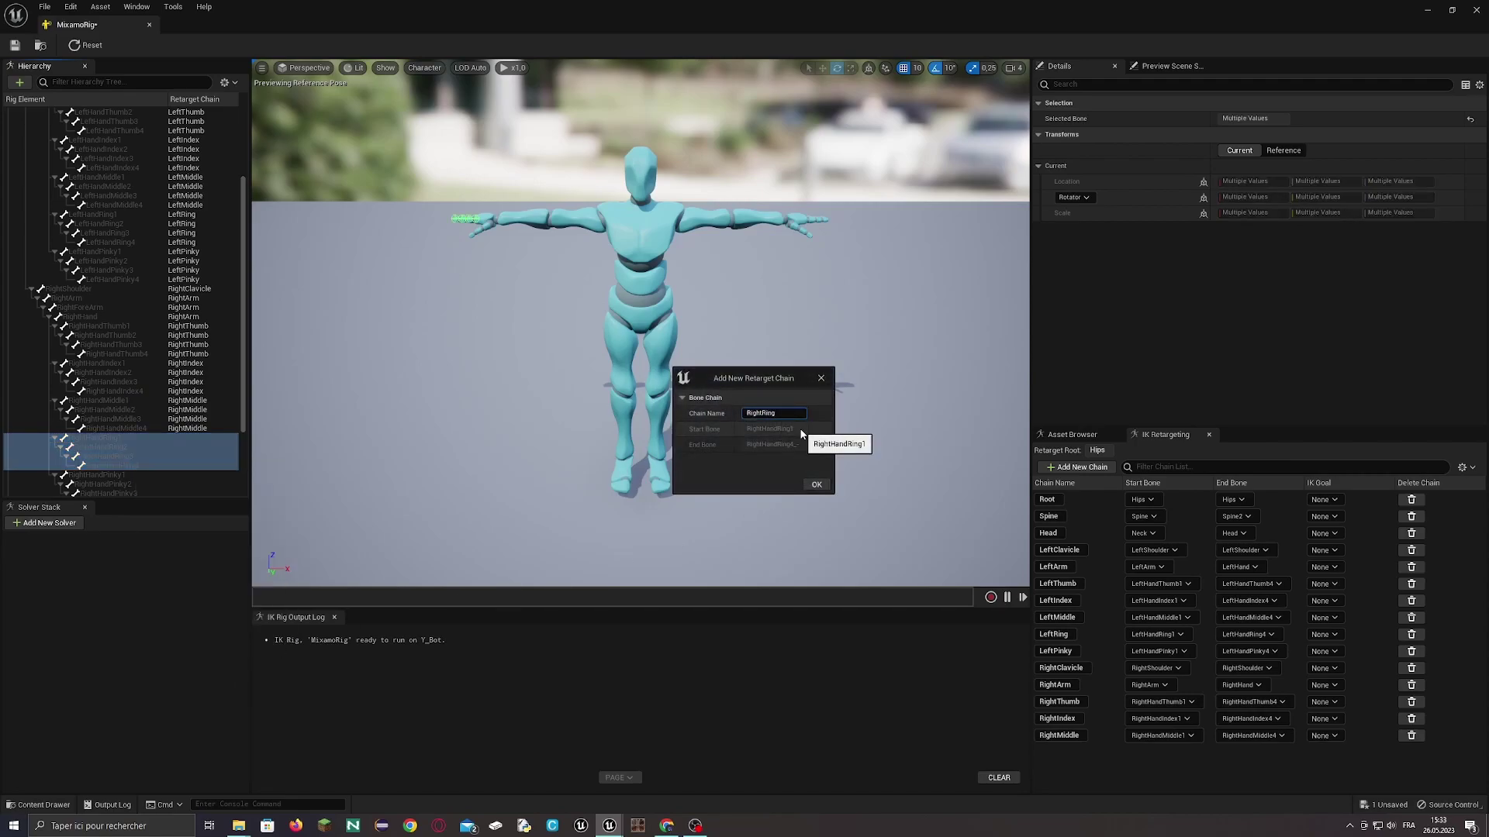
pyautogui.click(816, 484)
pyautogui.click(825, 437)
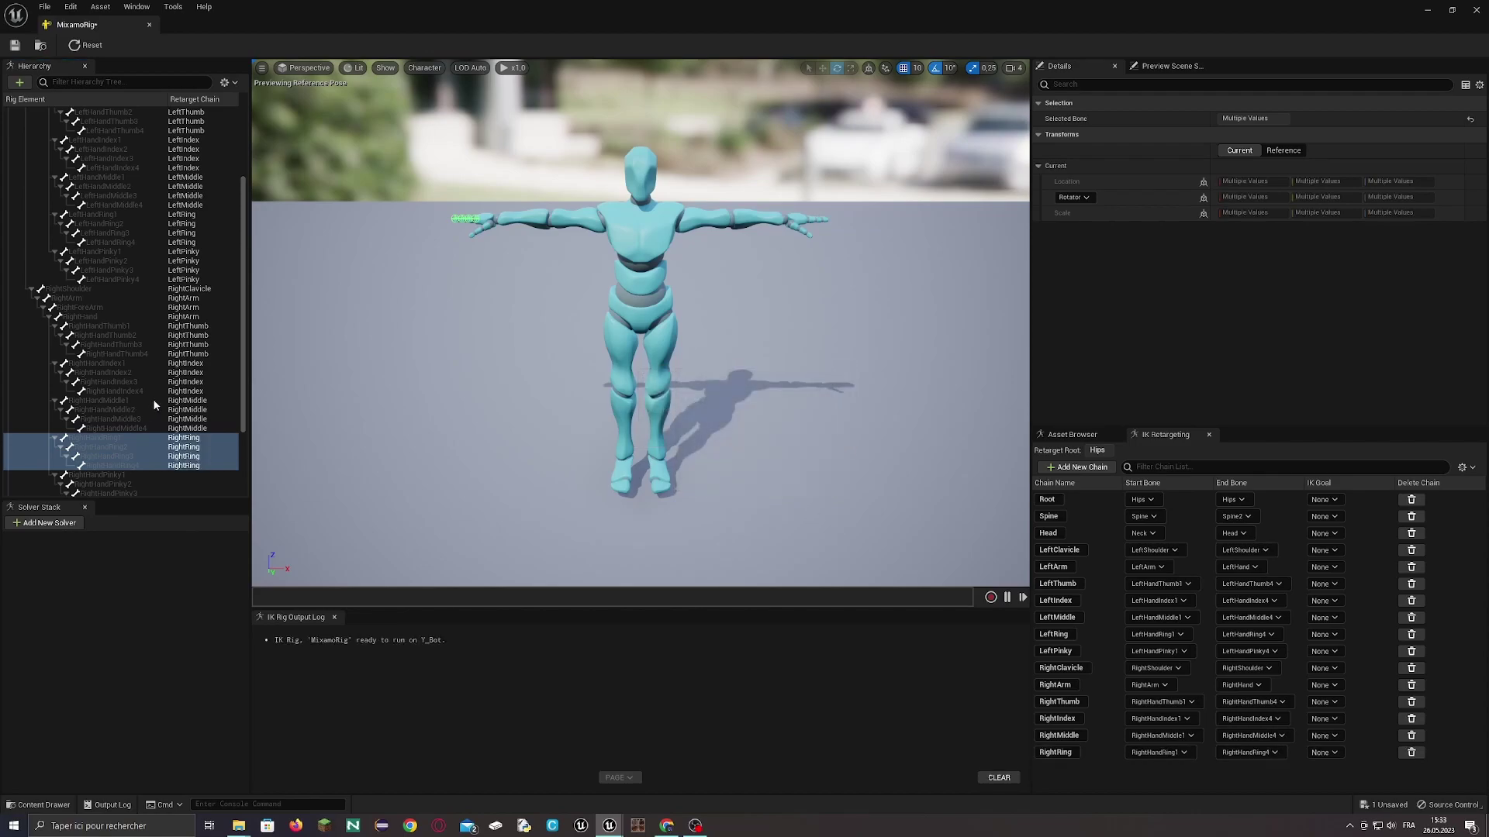
# - Add a retarget chain named RightPinky from the RightHandPinky1 to RightHandPinky4 bones, without a goal
pyautogui.scroll(-3, 151, 402)
pyautogui.click(145, 371)
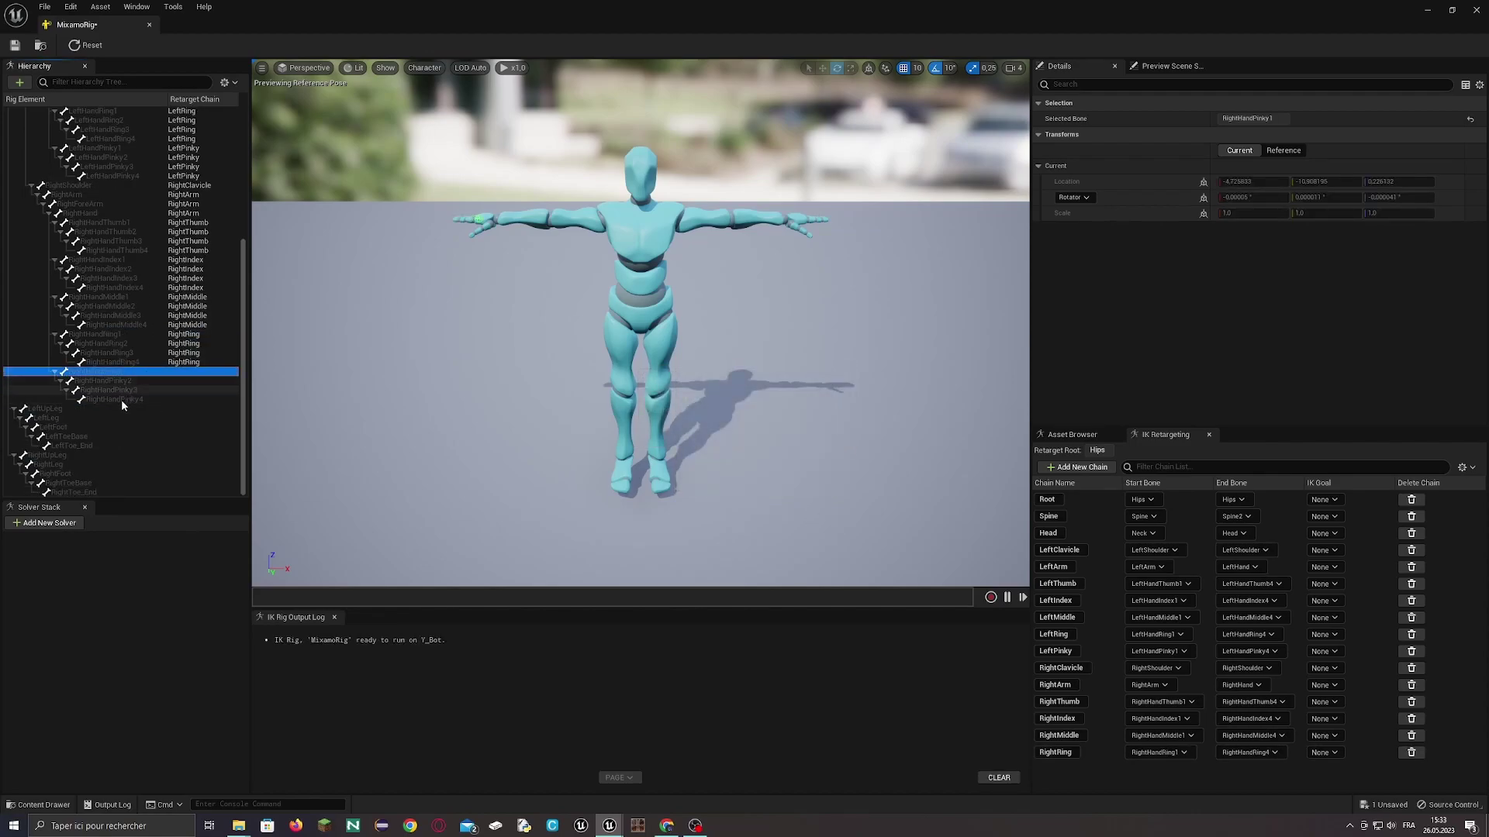
pyautogui.keyDown('shift'); pyautogui.click(121, 399); pyautogui.keyUp('shift')
pyautogui.rightClick(121, 400)
pyautogui.click(220, 601)
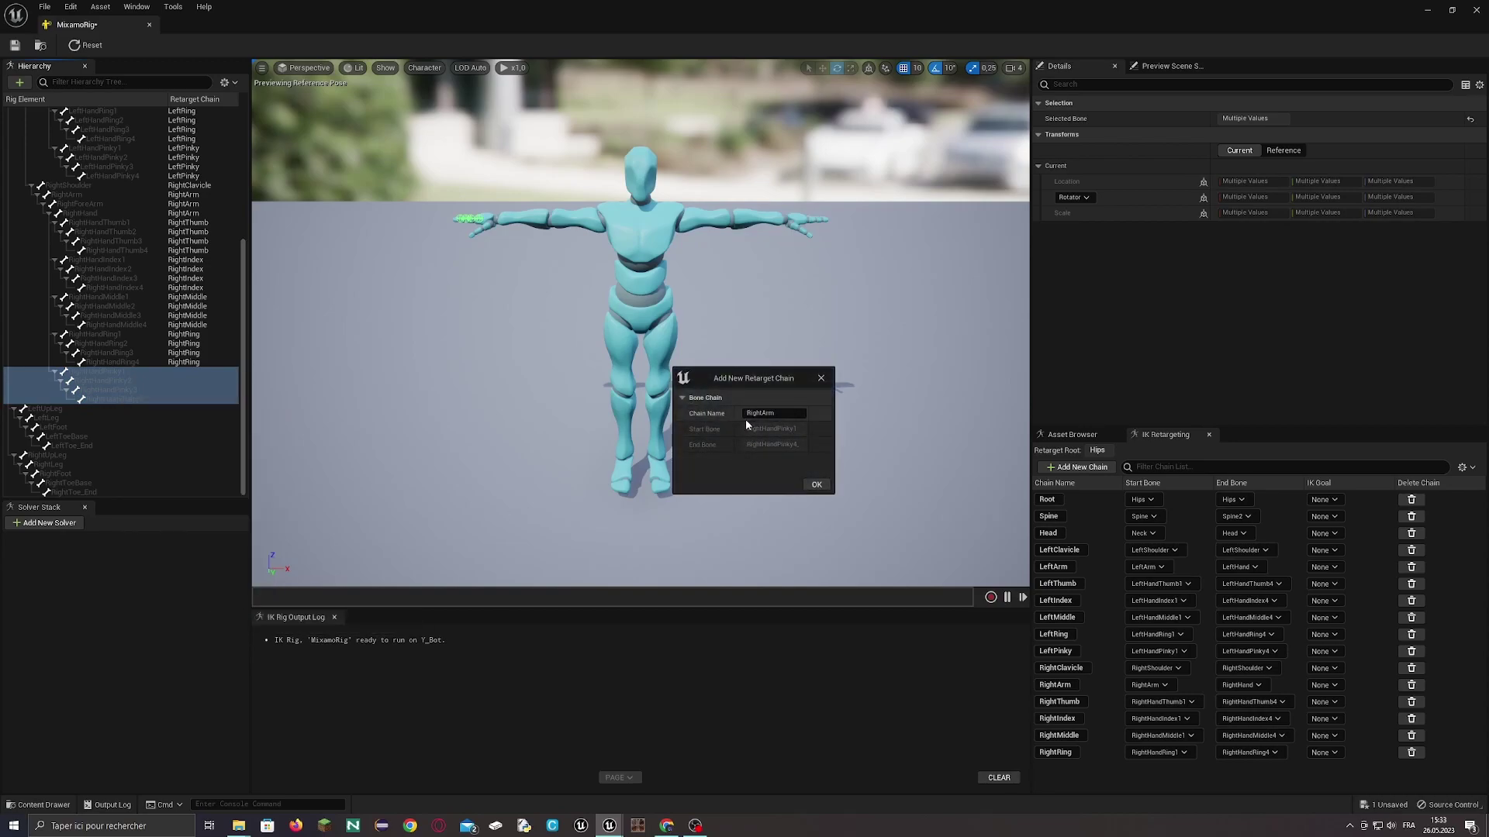
pyautogui.moveTo(761, 413); pyautogui.dragTo(795, 423)
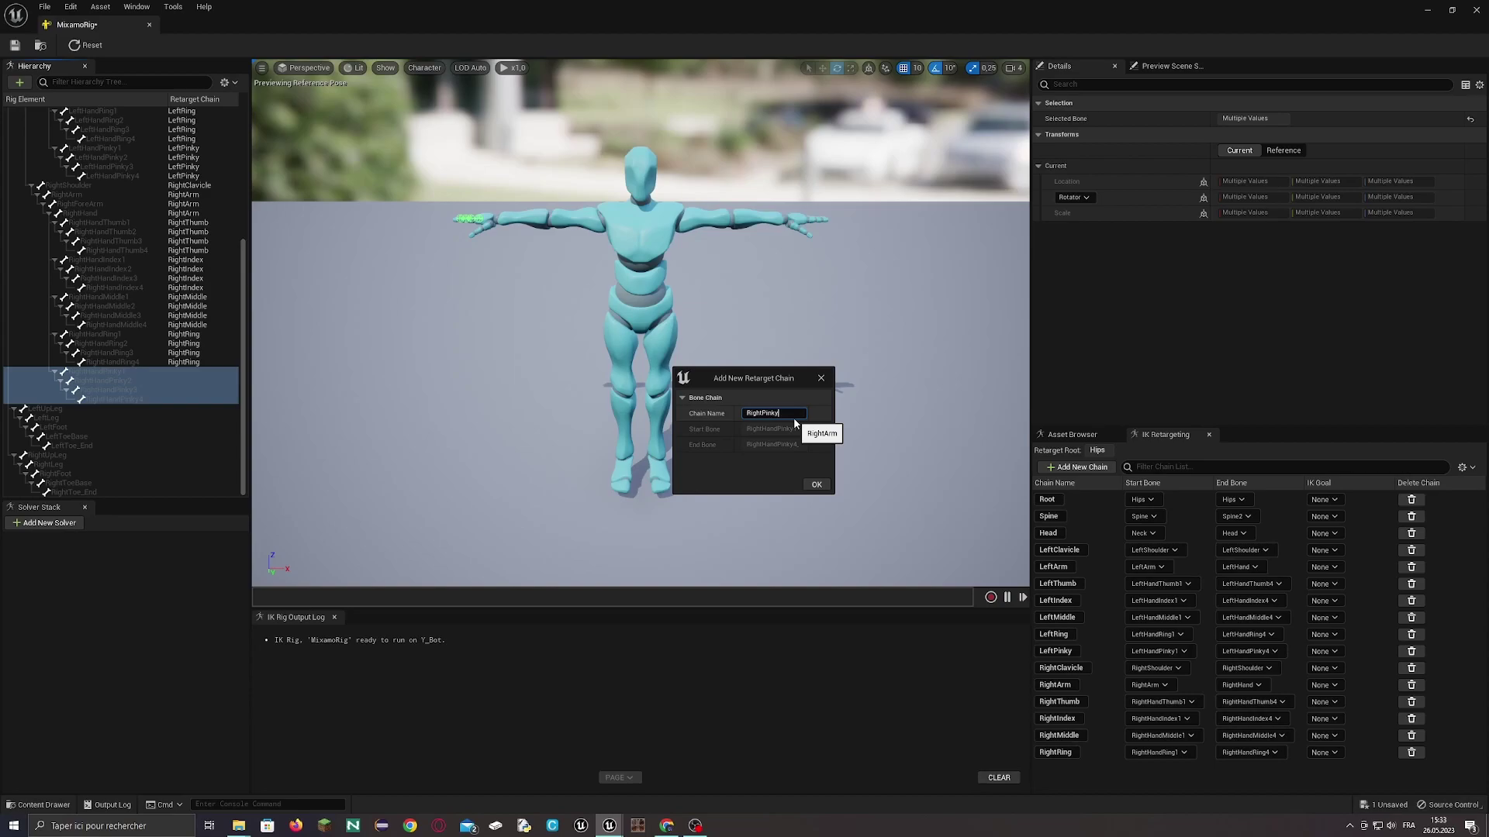
pyautogui.click(816, 484)
pyautogui.click(833, 439)
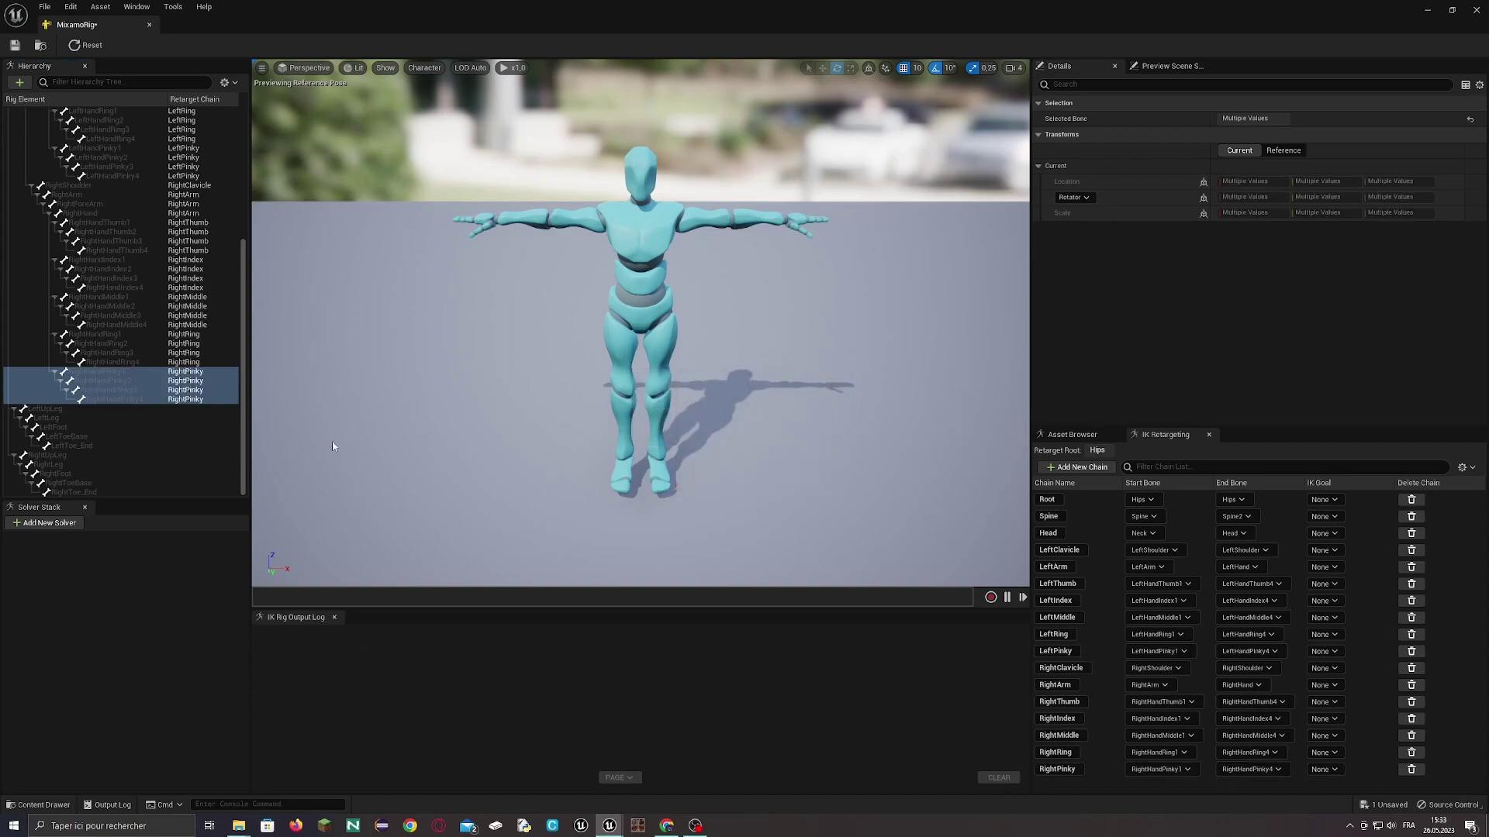
# - Add a retarget chain named LeftLeg from the LeftUpLeg to LeftToe_End bones, without a goal
pyautogui.click(50, 408)
pyautogui.keyDown('shift'); pyautogui.click(89, 448); pyautogui.keyUp('shift')
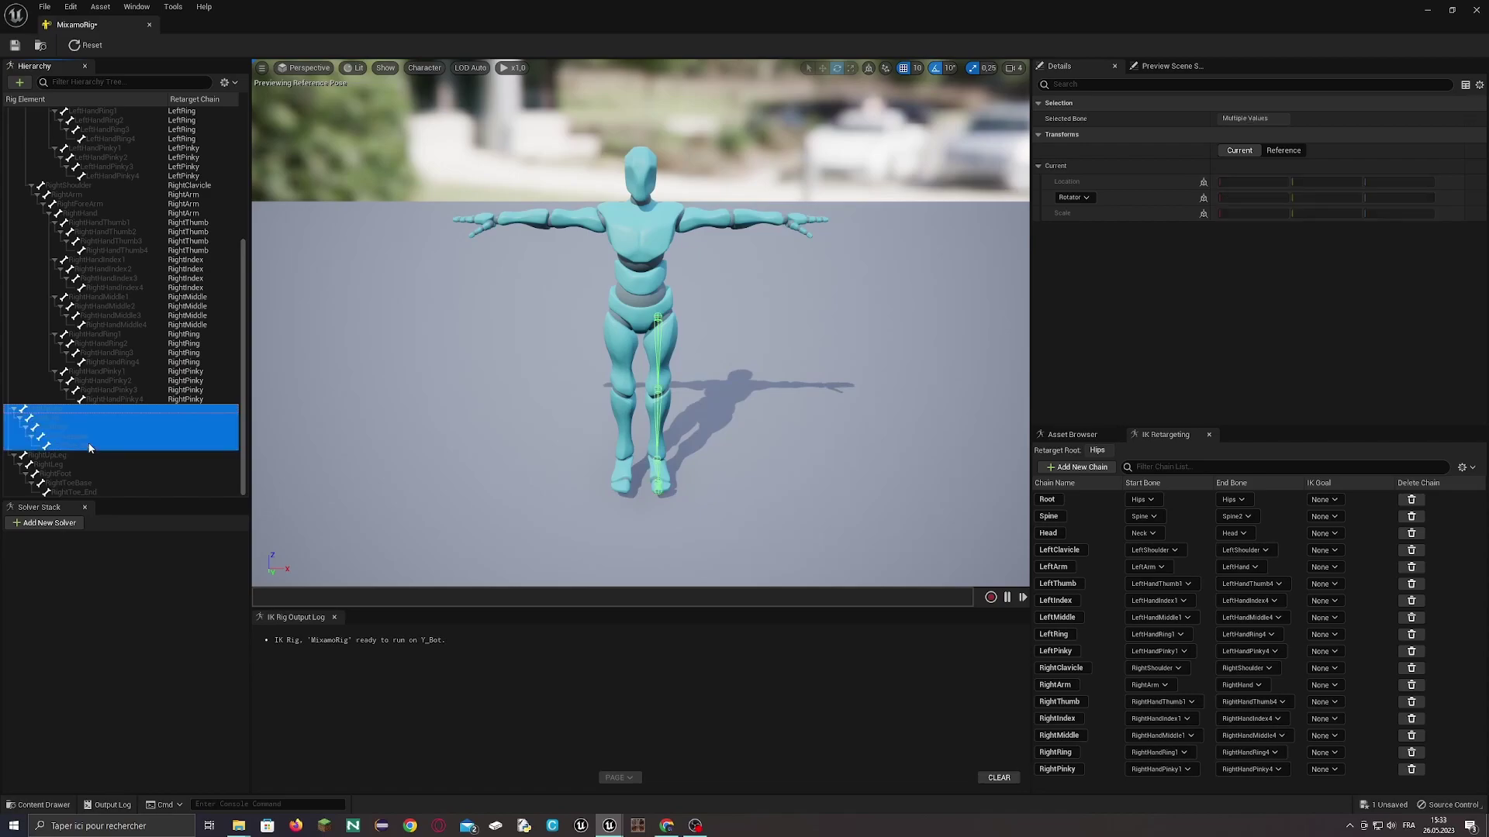
pyautogui.rightClick(84, 448)
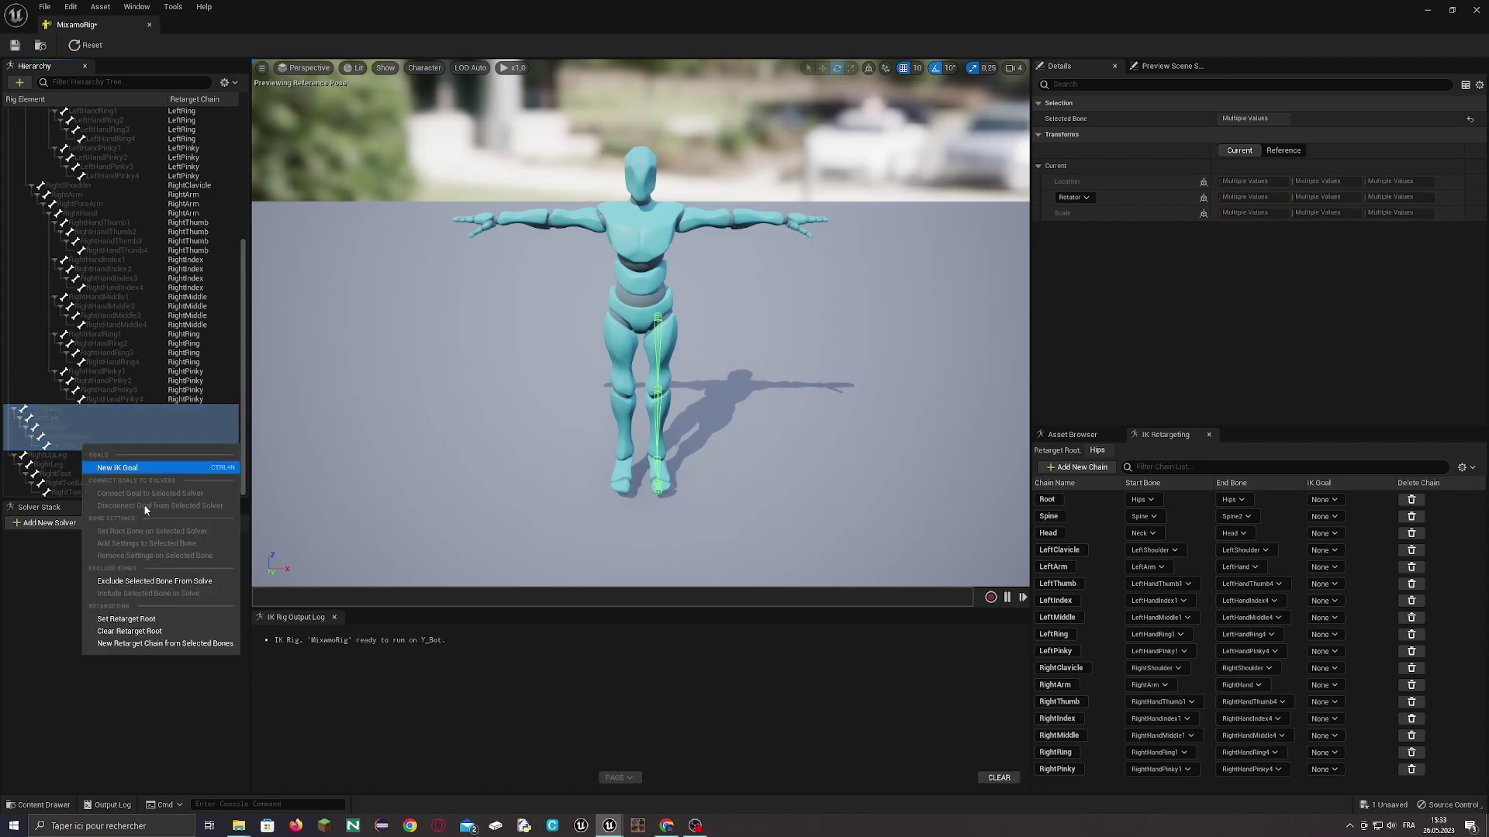
pyautogui.click(140, 644)
pyautogui.click(816, 484)
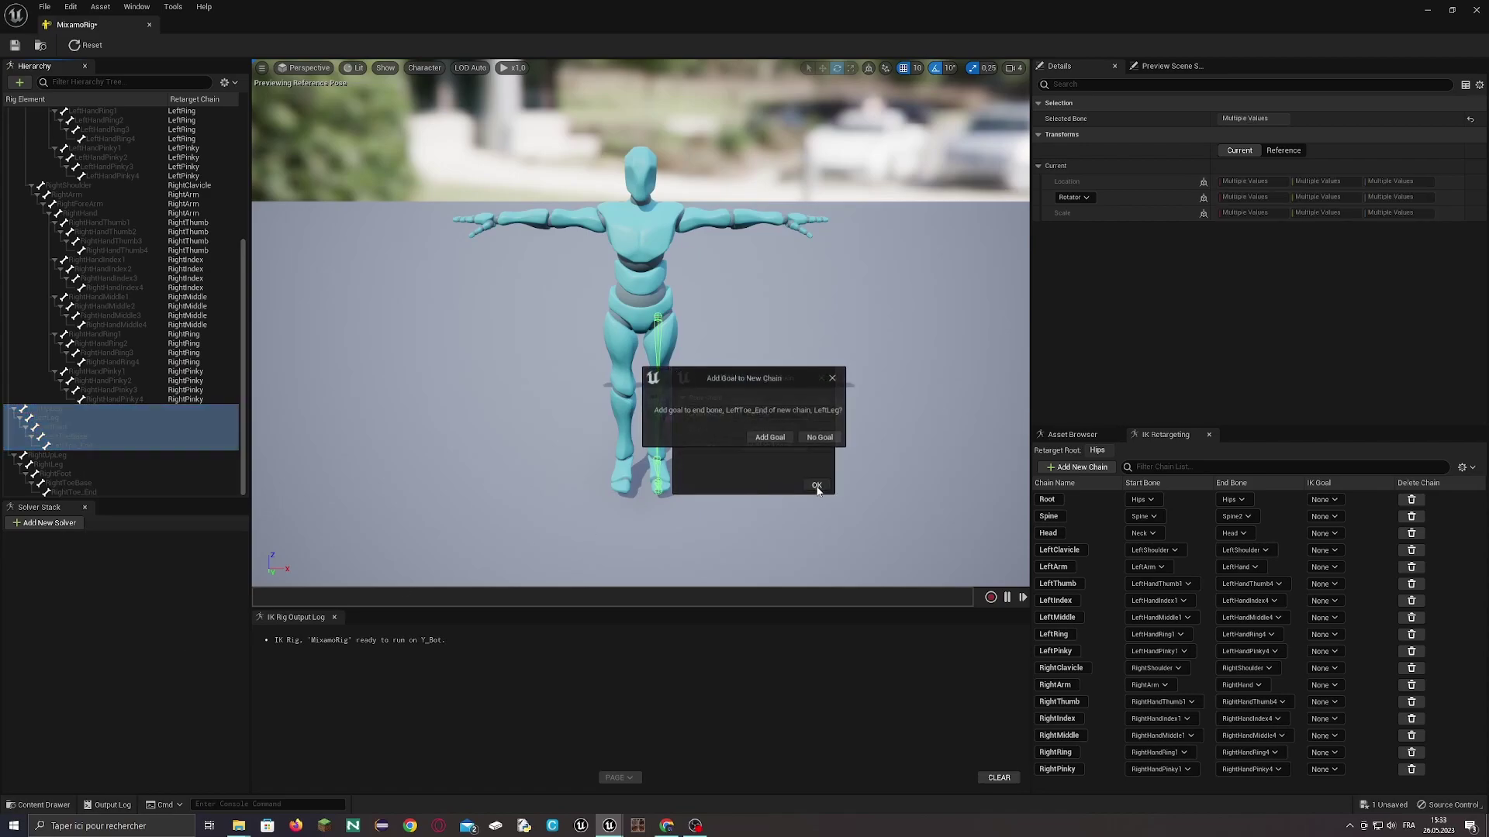
pyautogui.click(818, 436)
# - Add a retarget chain named RightLeg from the RightUpLeg to RightToe_End bones, without a goal, and save the rig
pyautogui.click(64, 454)
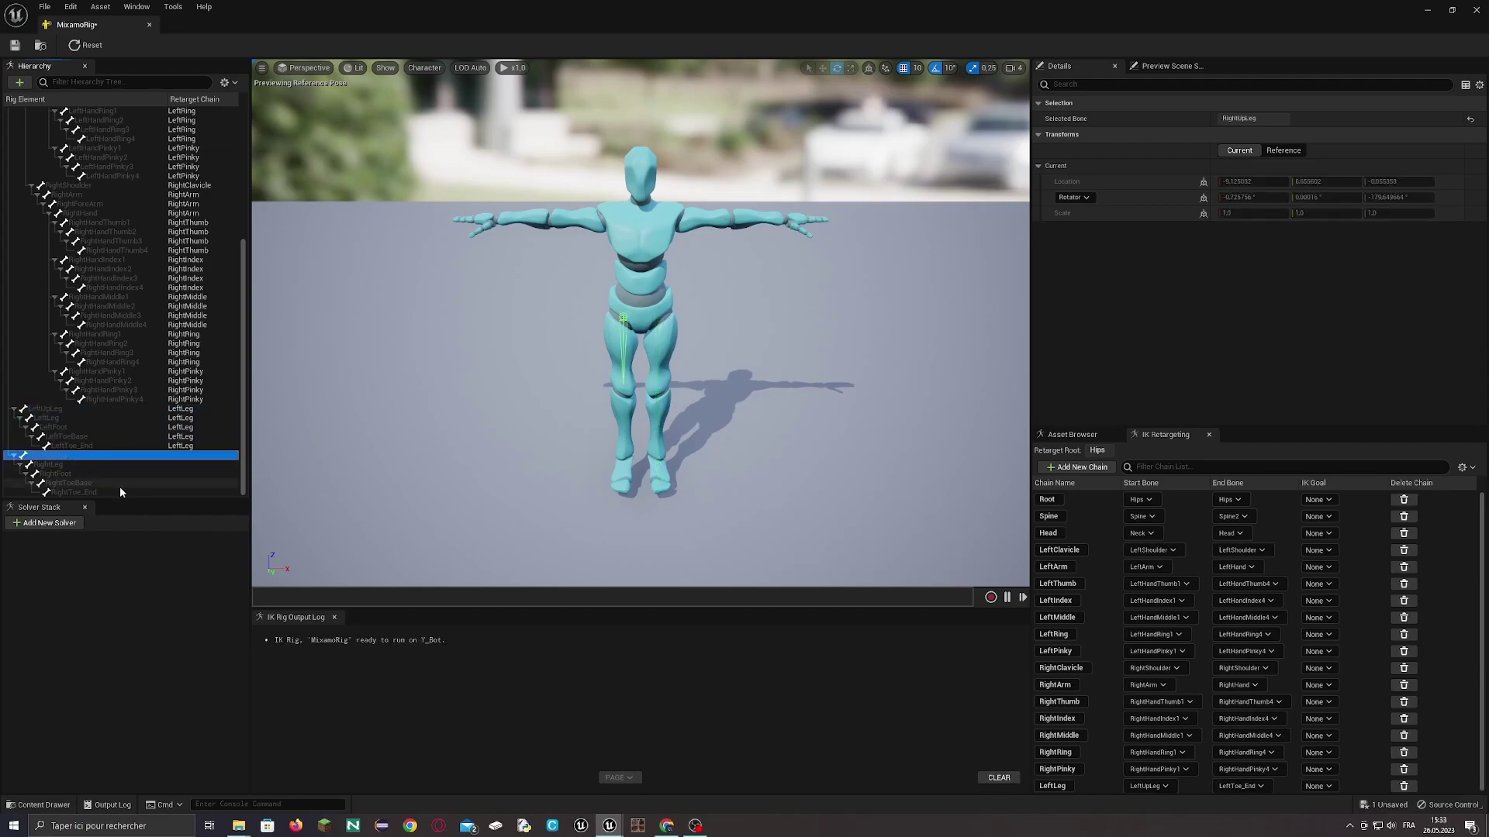
pyautogui.keyDown('shift'); pyautogui.click(95, 492); pyautogui.keyUp('shift')
pyautogui.rightClick(95, 492)
pyautogui.click(220, 693)
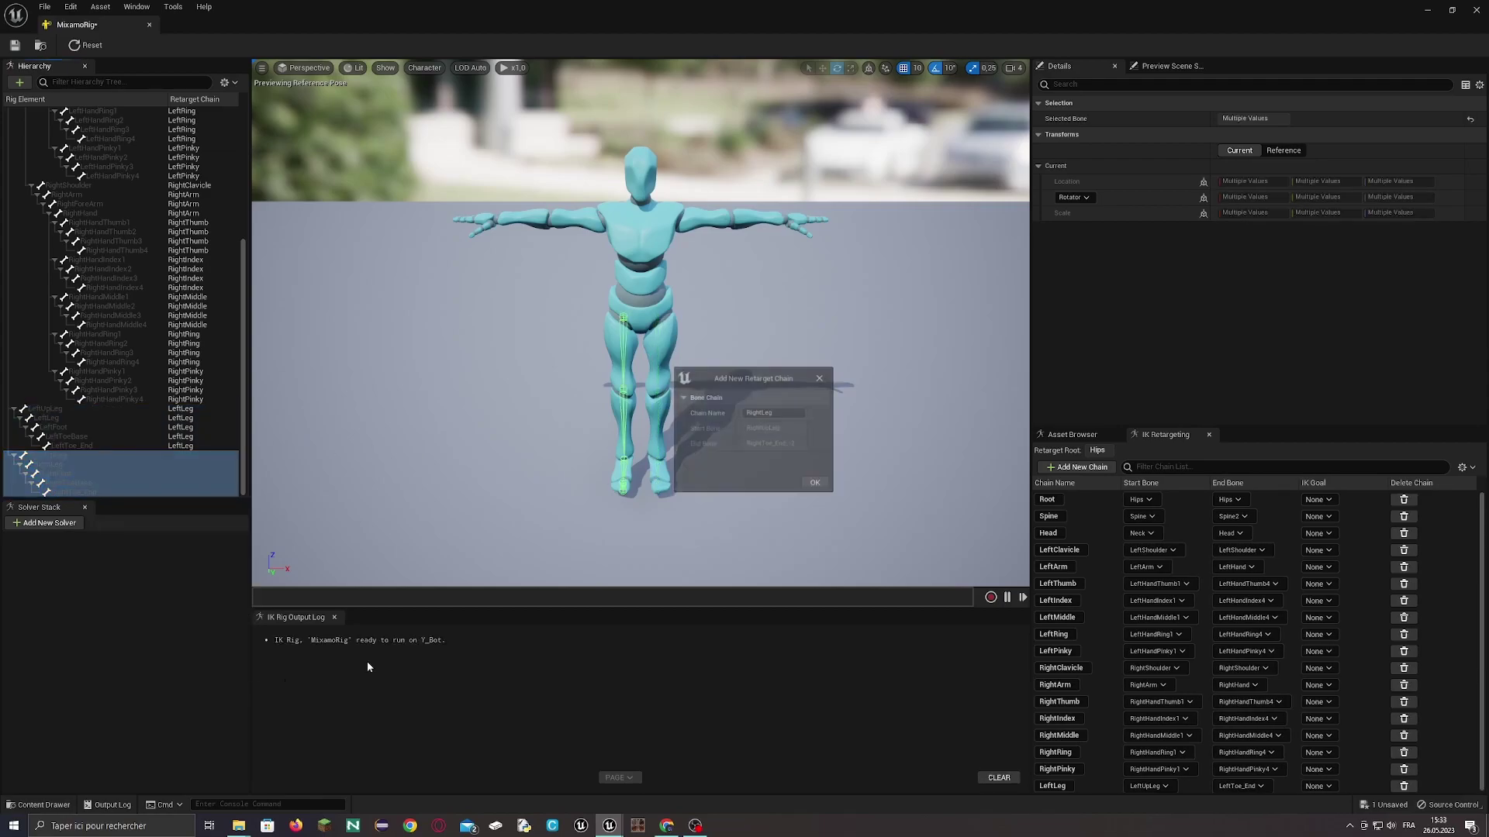
pyautogui.click(816, 485)
pyautogui.click(822, 435)
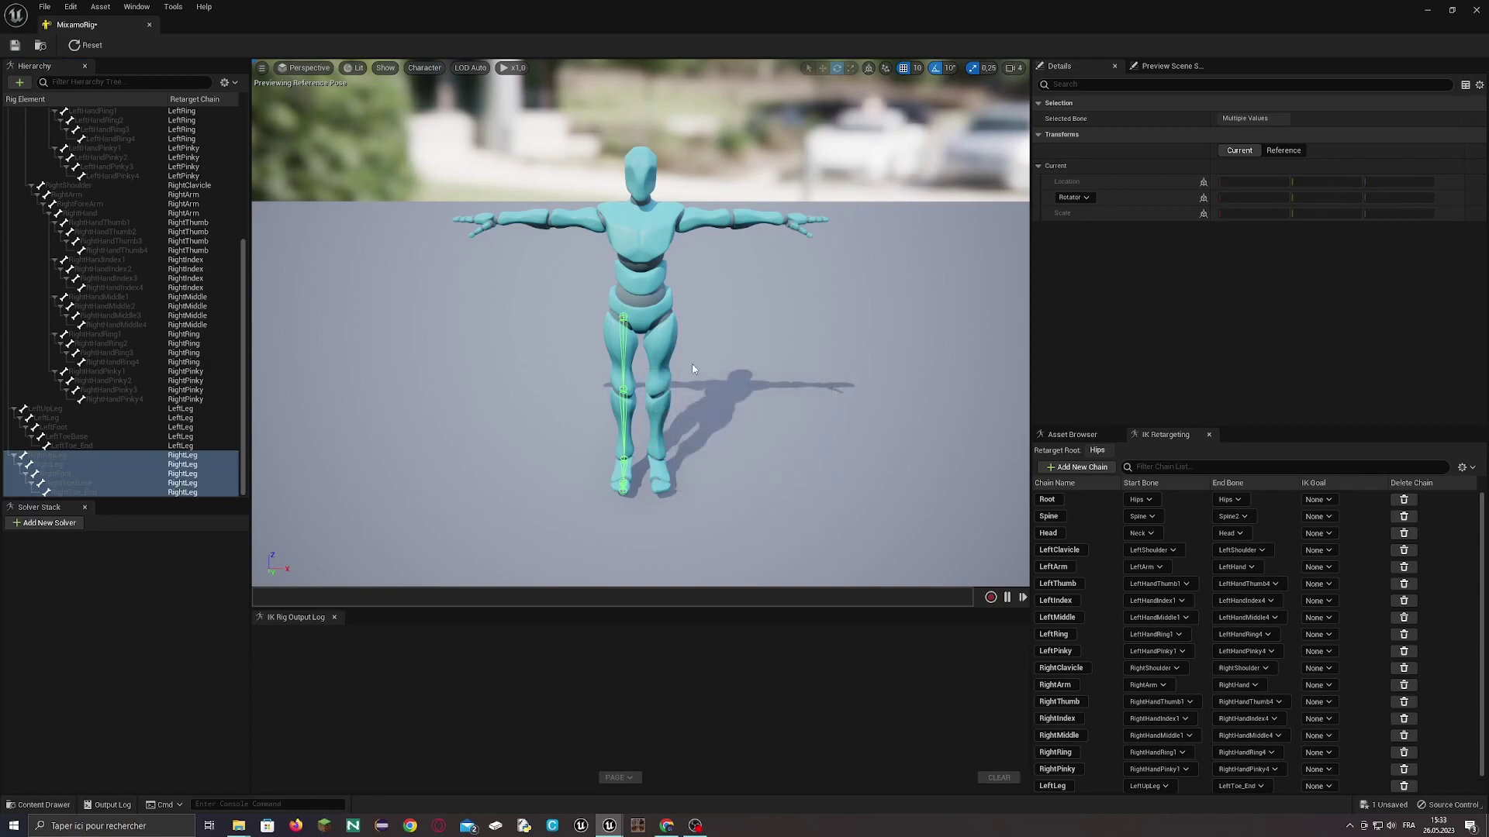
pyautogui.click(14, 45)
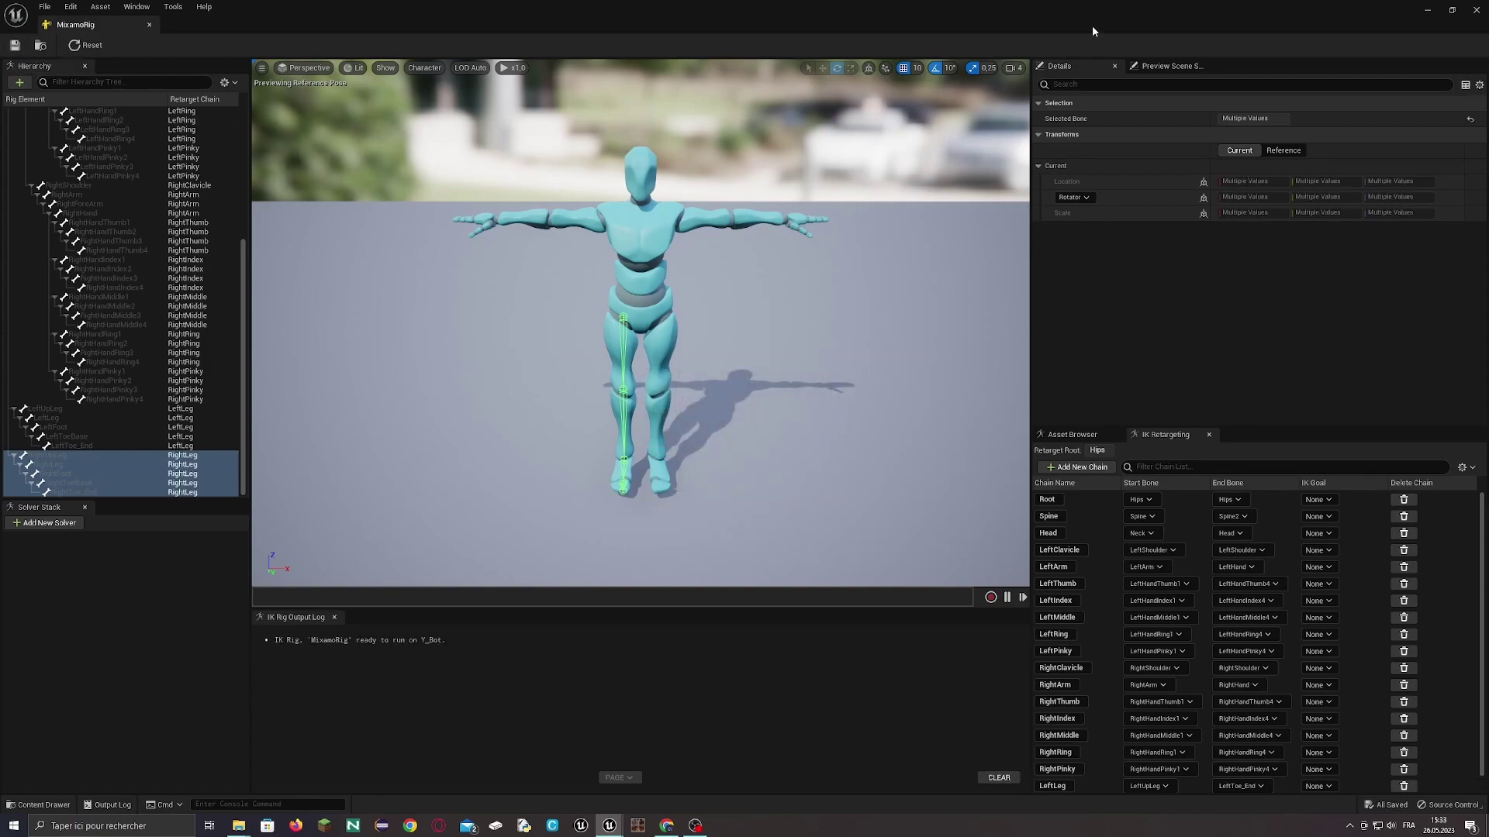
# - Create an IK Rig named SyntyRig in the Synty Rigs folder, based on the SK_Chr_Biker_Male_01 skeletal mesh
pyautogui.click(1426, 12)
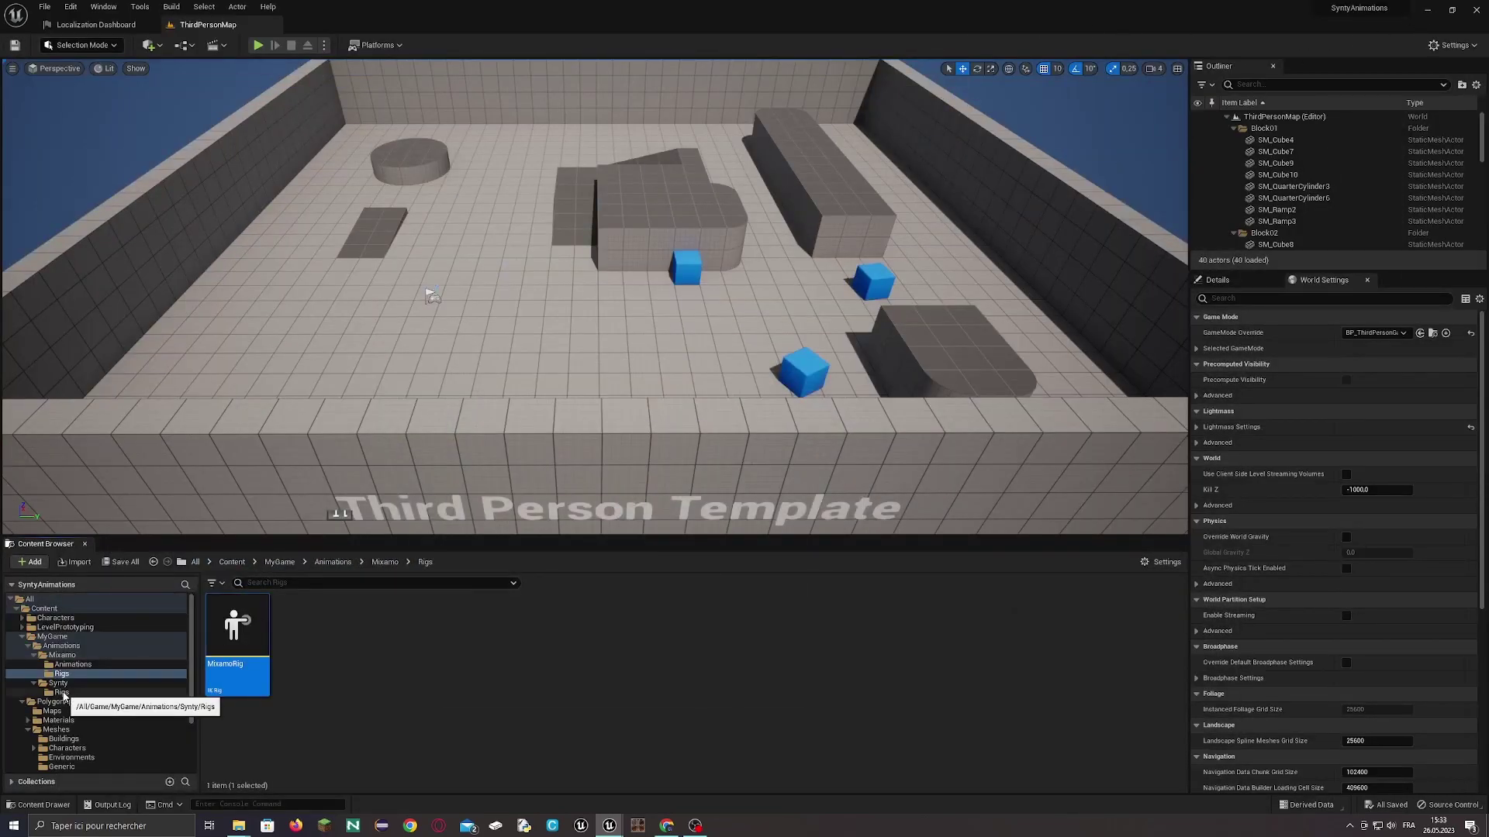
pyautogui.click(135, 692)
pyautogui.rightClick(303, 681)
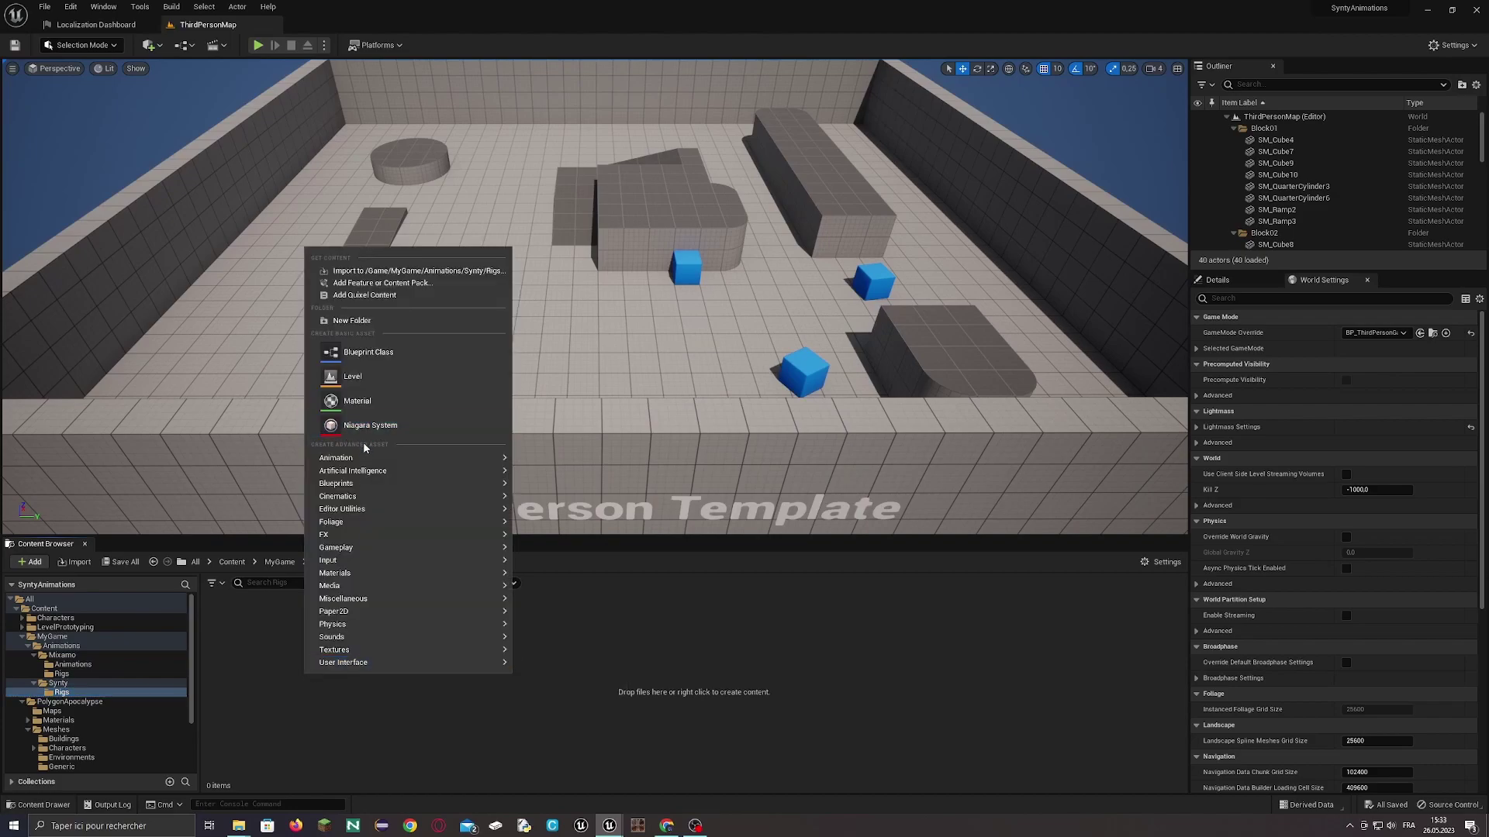
pyautogui.moveTo(465, 459)
pyautogui.moveTo(584, 693)
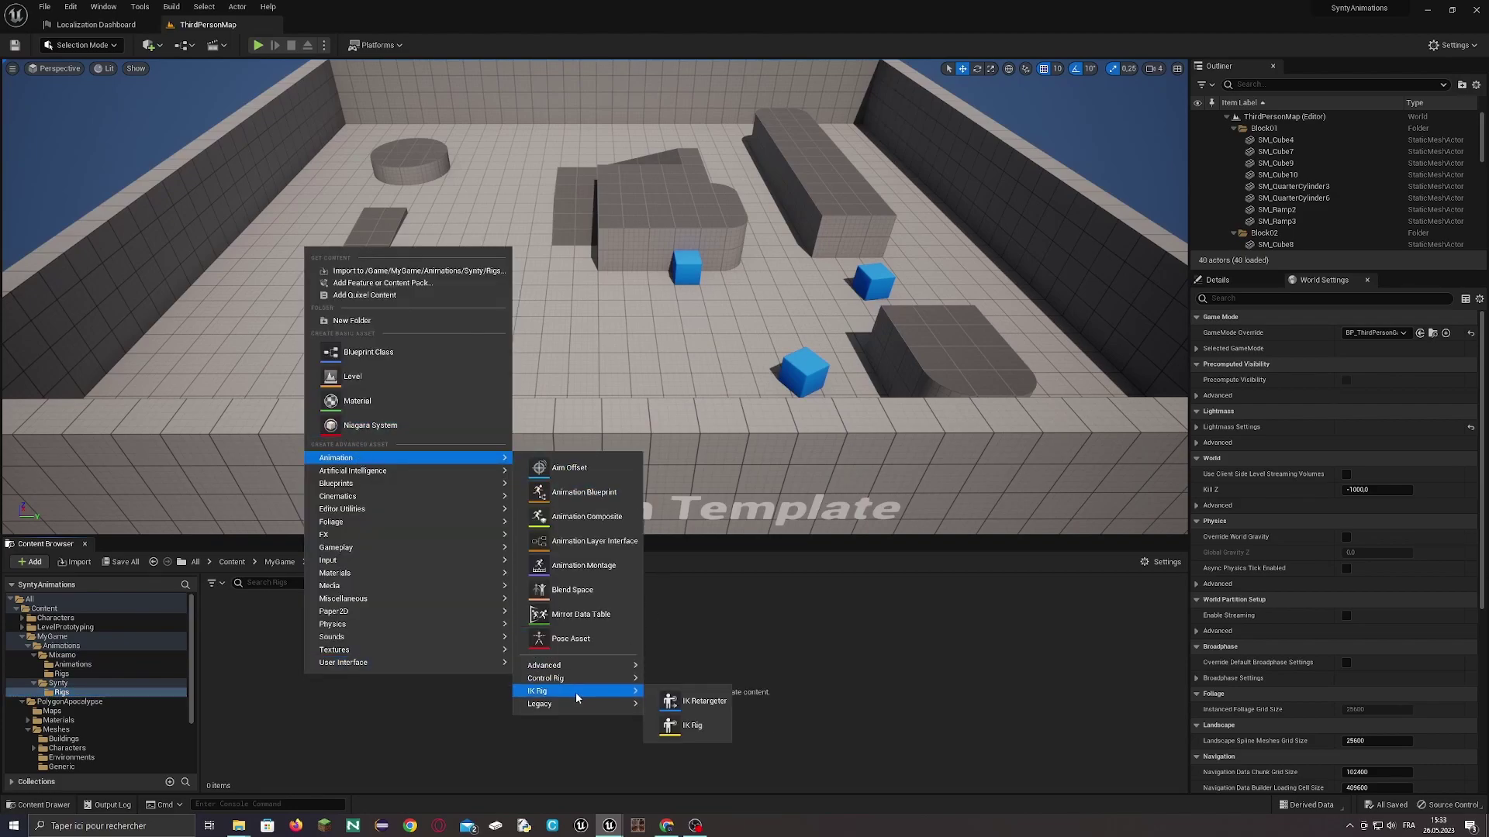
pyautogui.click(692, 725)
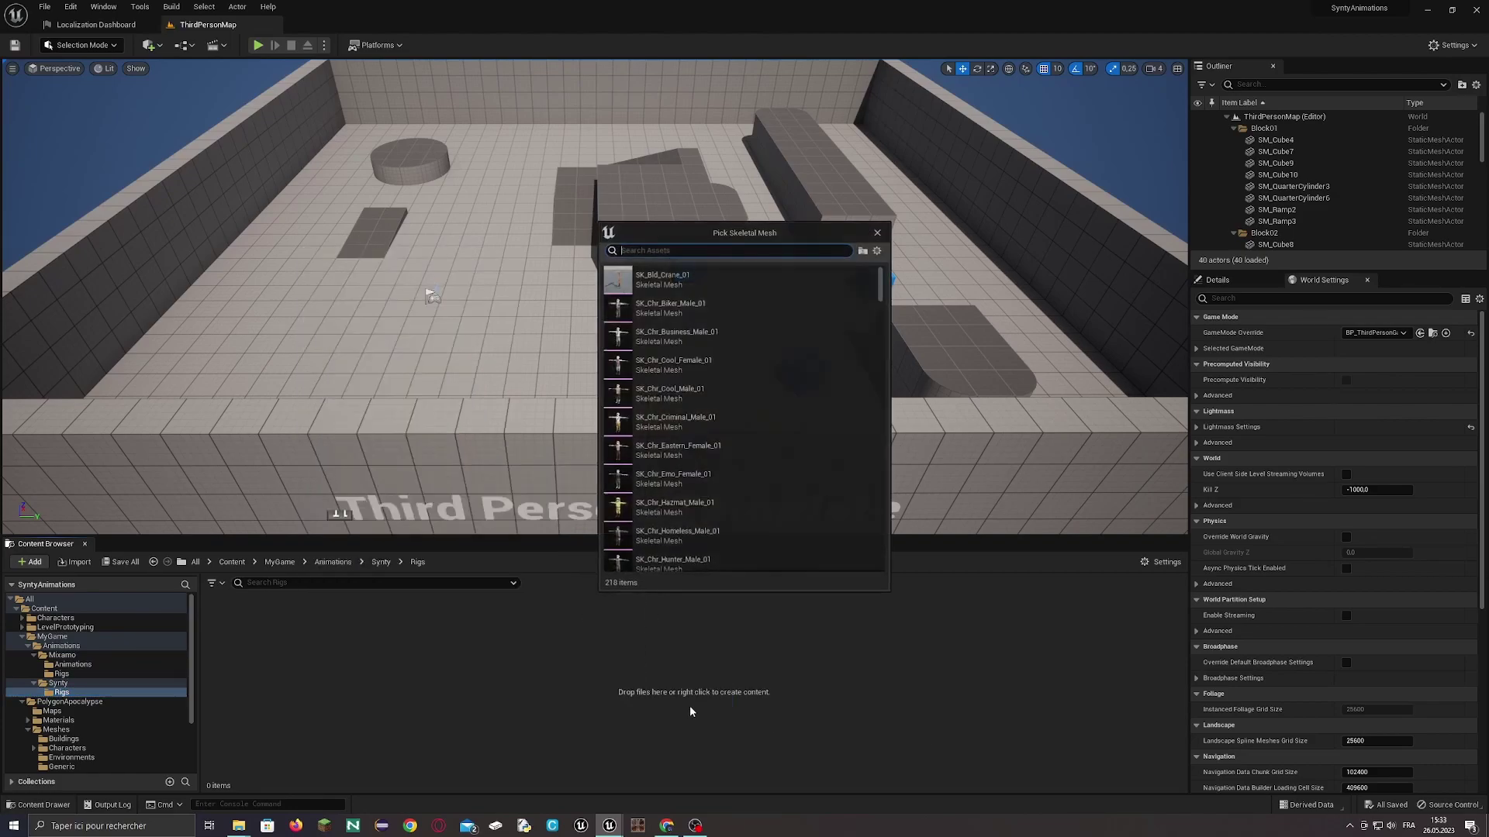
pyautogui.click(694, 308)
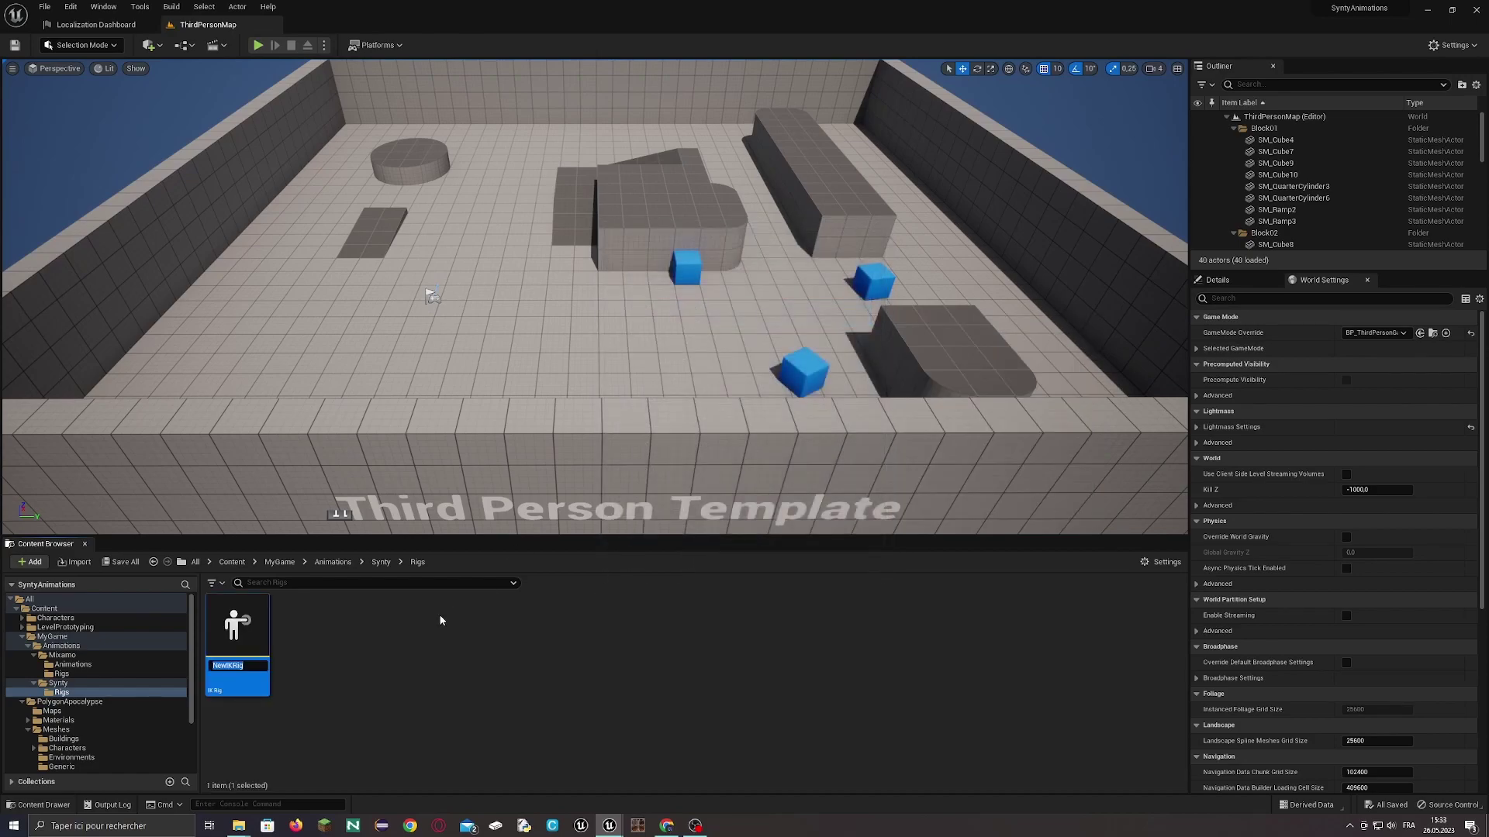
pyautogui.write('SyntyRig')
pyautogui.press('Return')
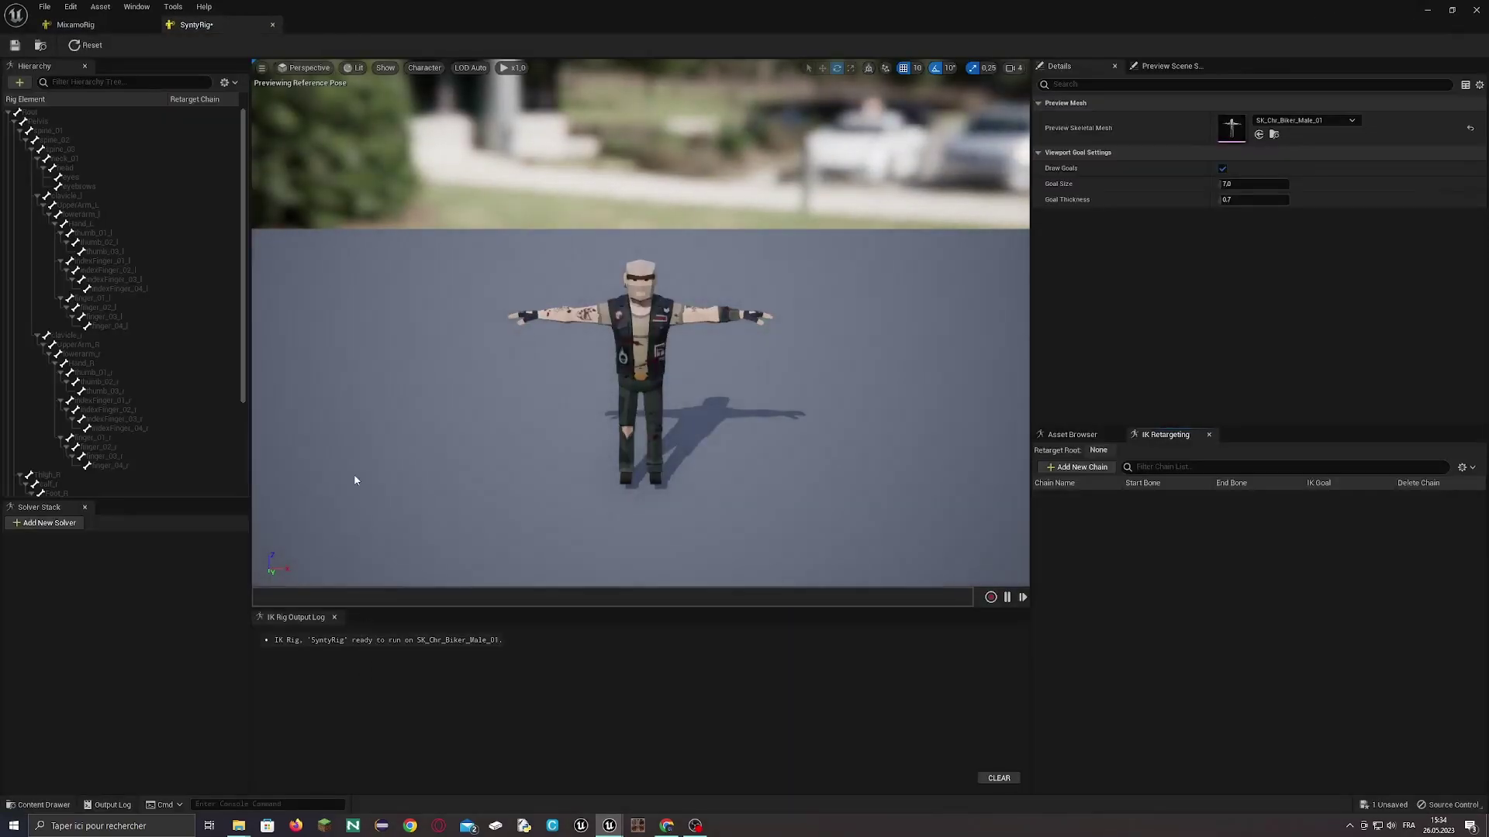
# - Set the Pelvis bone as the retarget root of SyntyRig
pyautogui.click(49, 110)
pyautogui.click(58, 138)
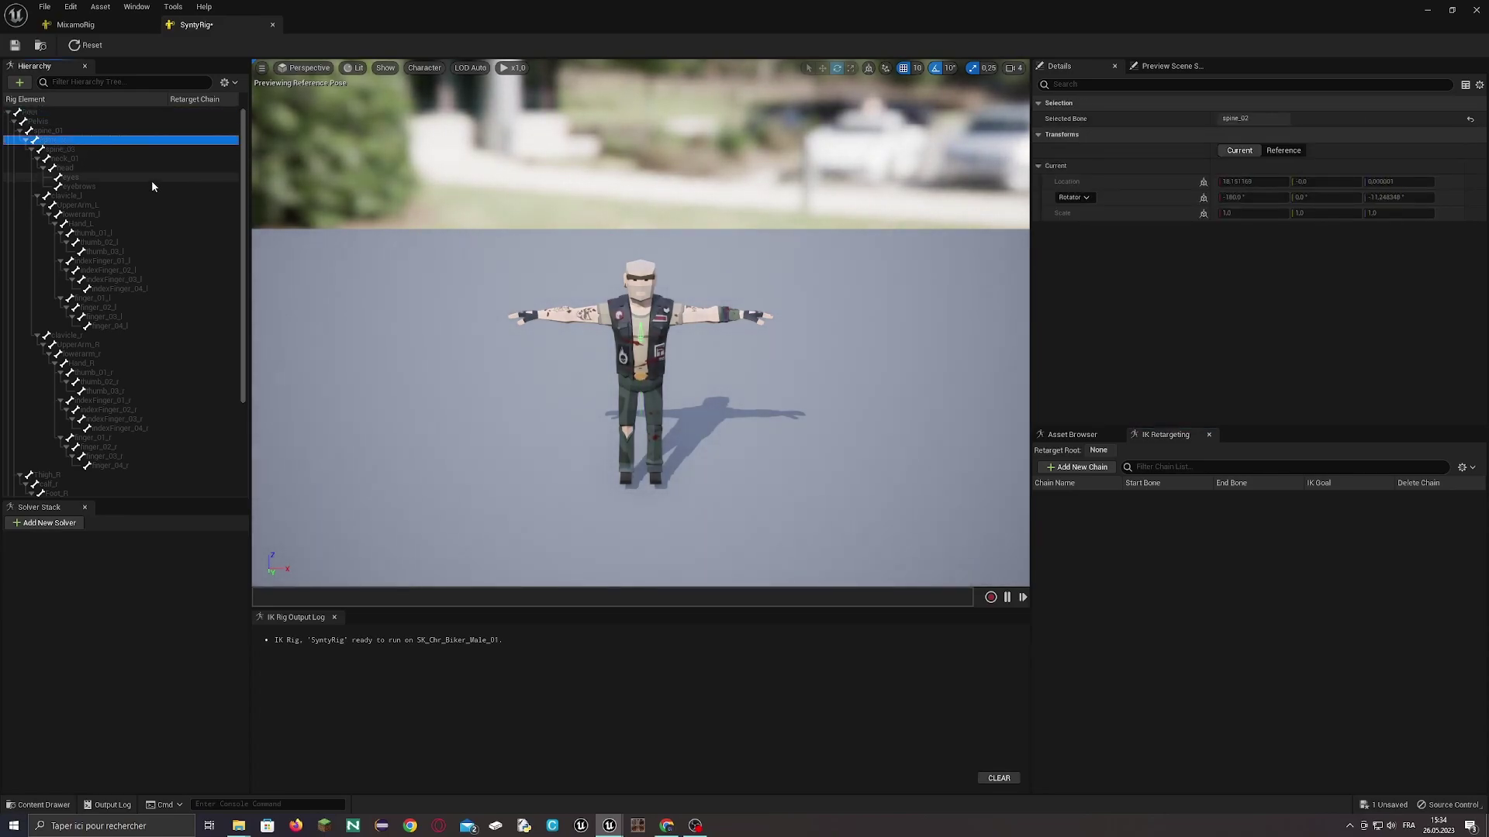
pyautogui.click(49, 112)
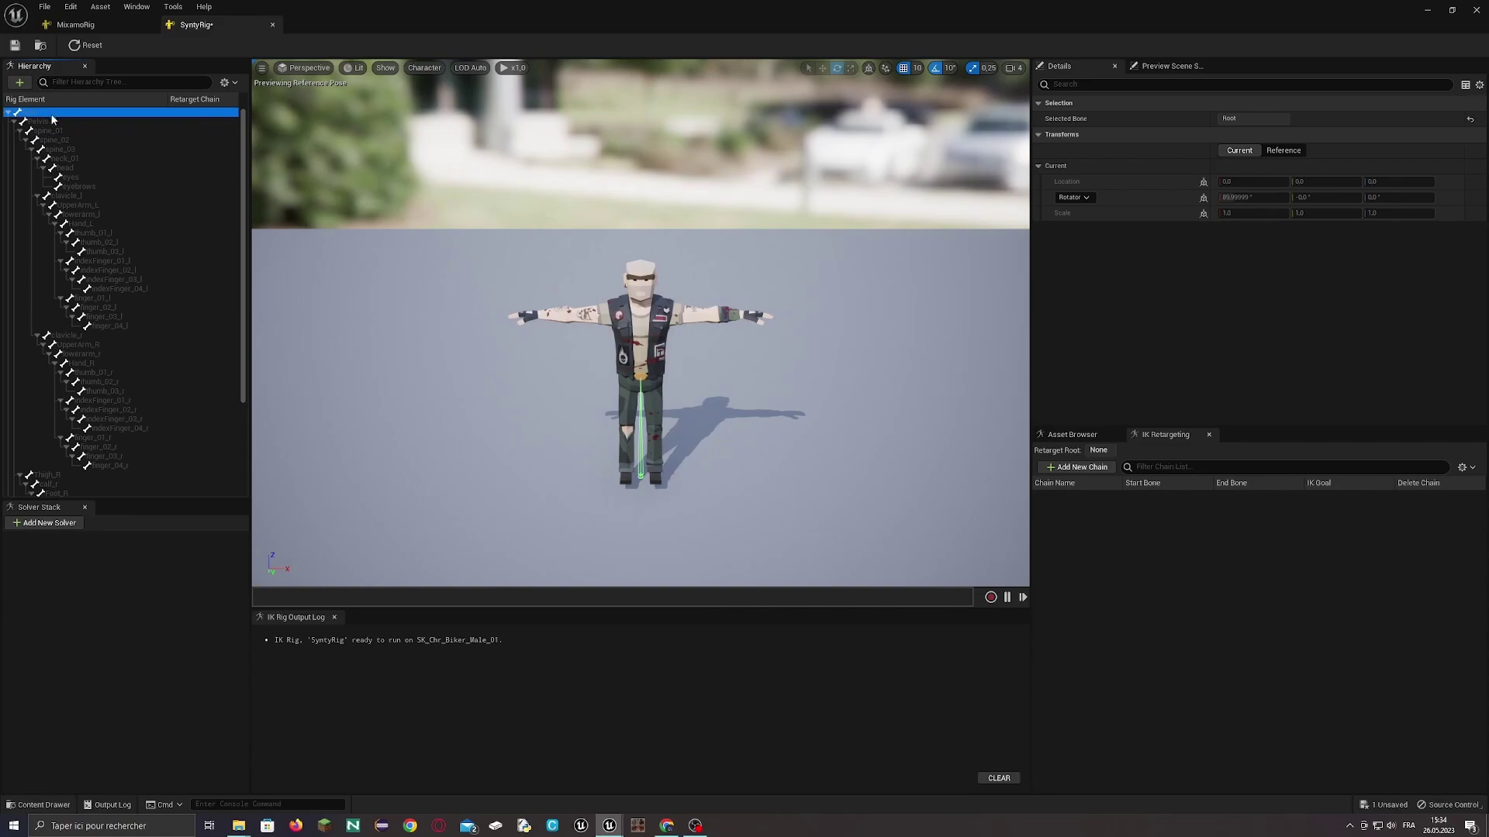
pyautogui.click(53, 123)
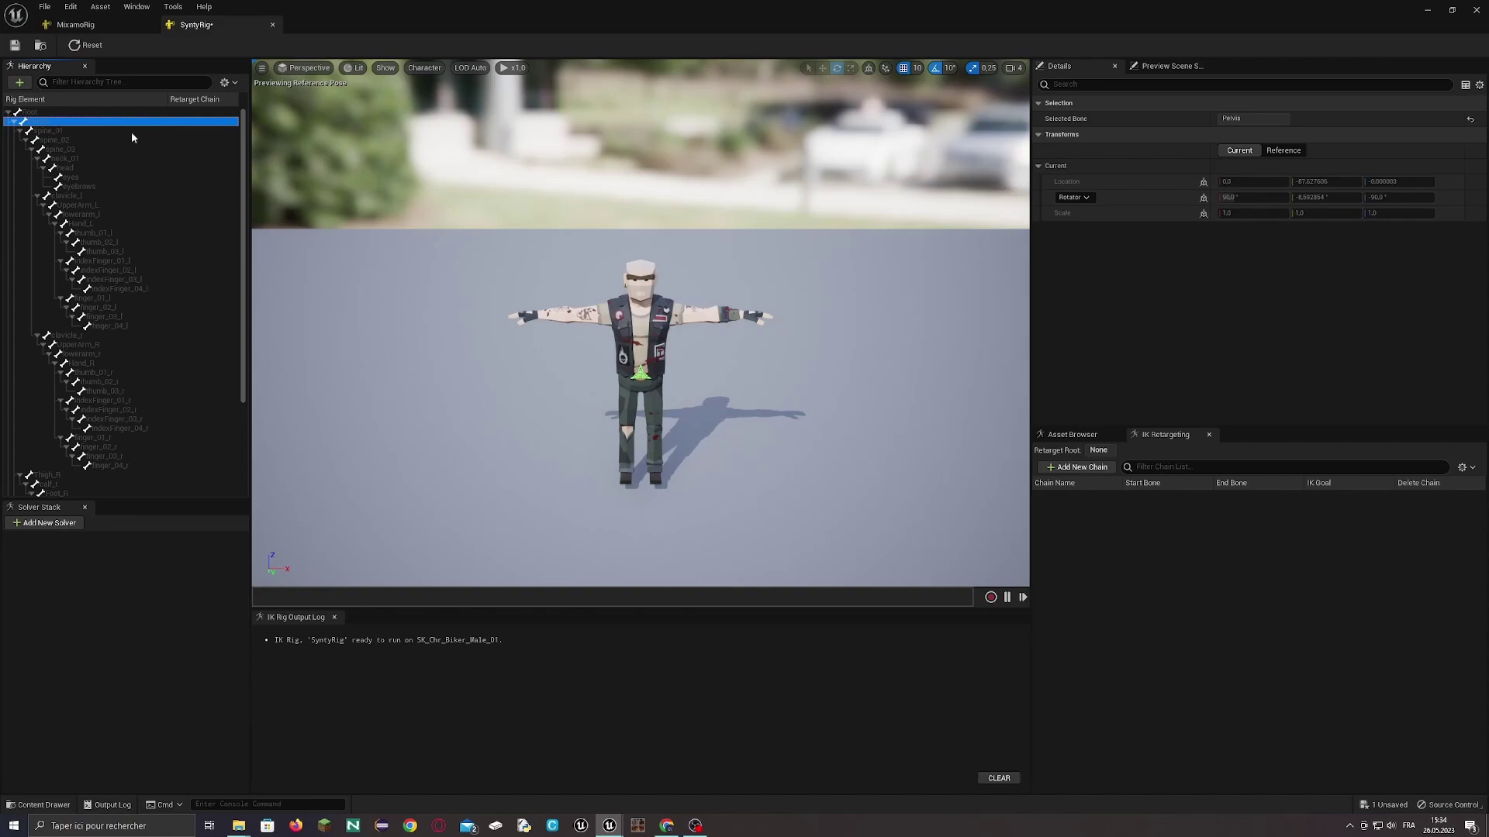
pyautogui.rightClick(45, 122)
pyautogui.click(101, 296)
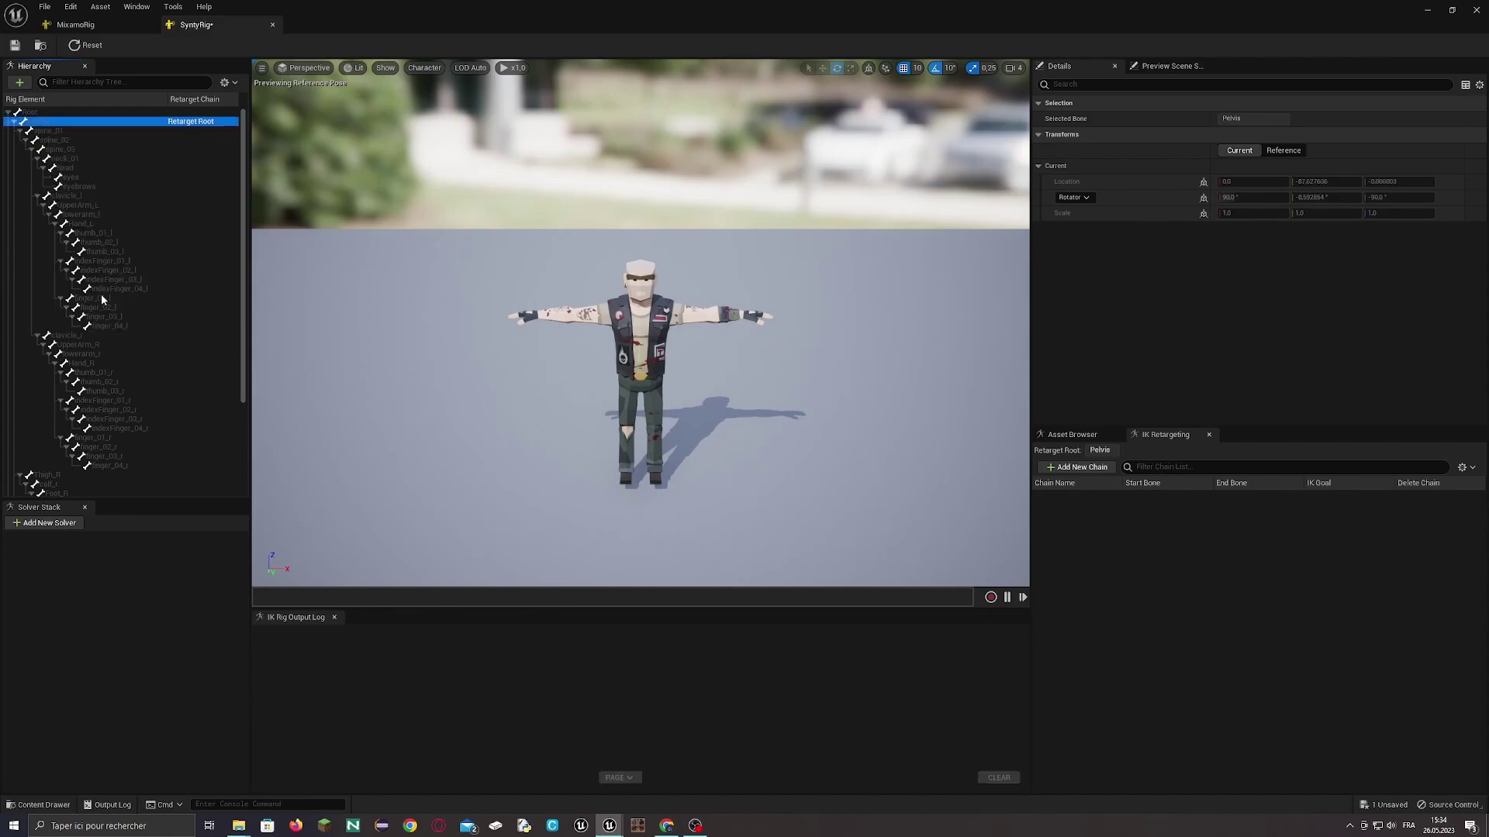
# - Add a retarget chain named Root on the Pelvis bone, without a goal
pyautogui.rightClick(62, 120)
pyautogui.click(145, 318)
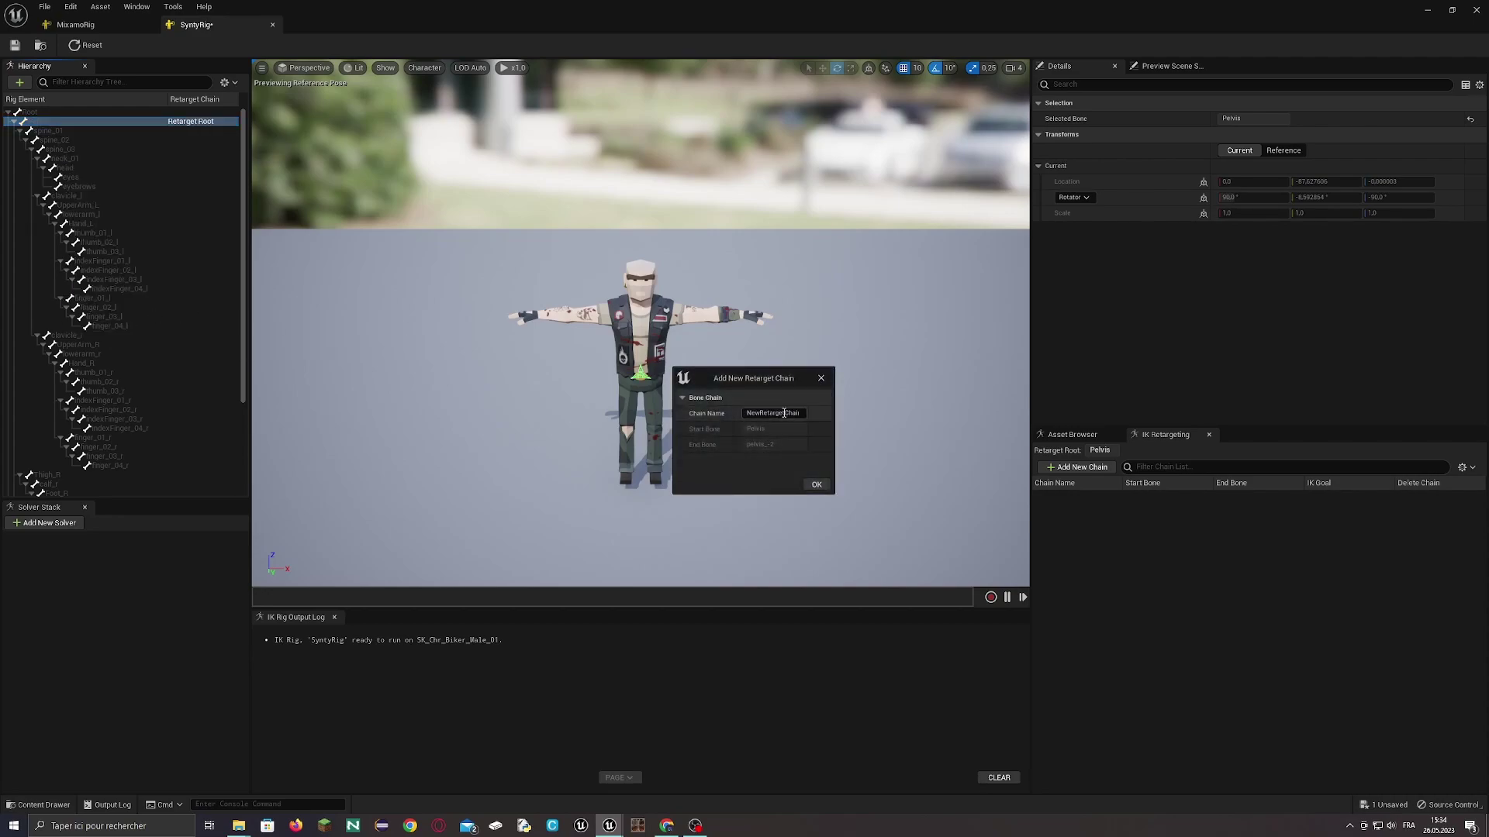
pyautogui.write('R')
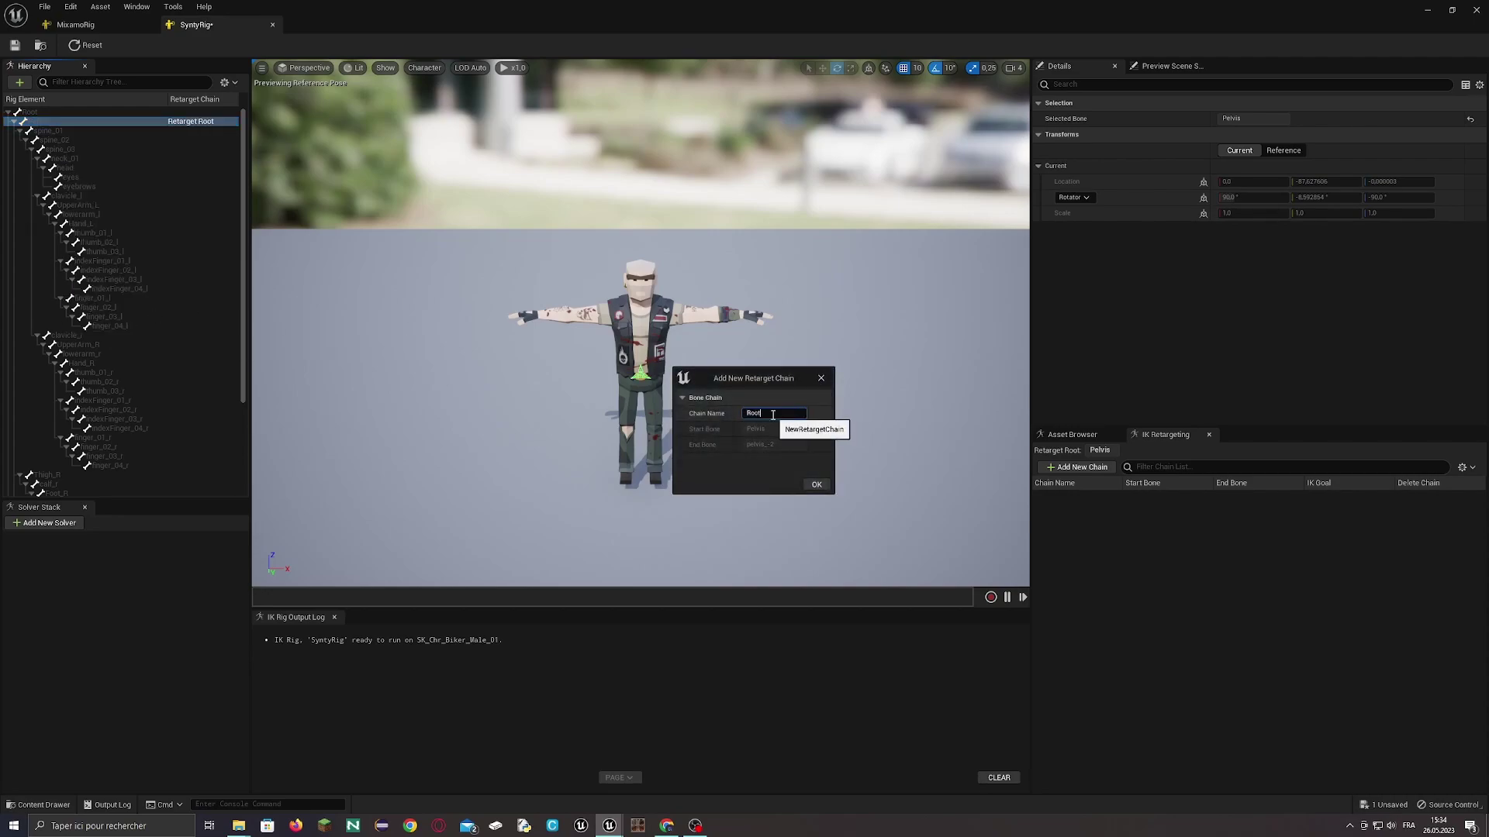
pyautogui.write('oot')
pyautogui.click(817, 484)
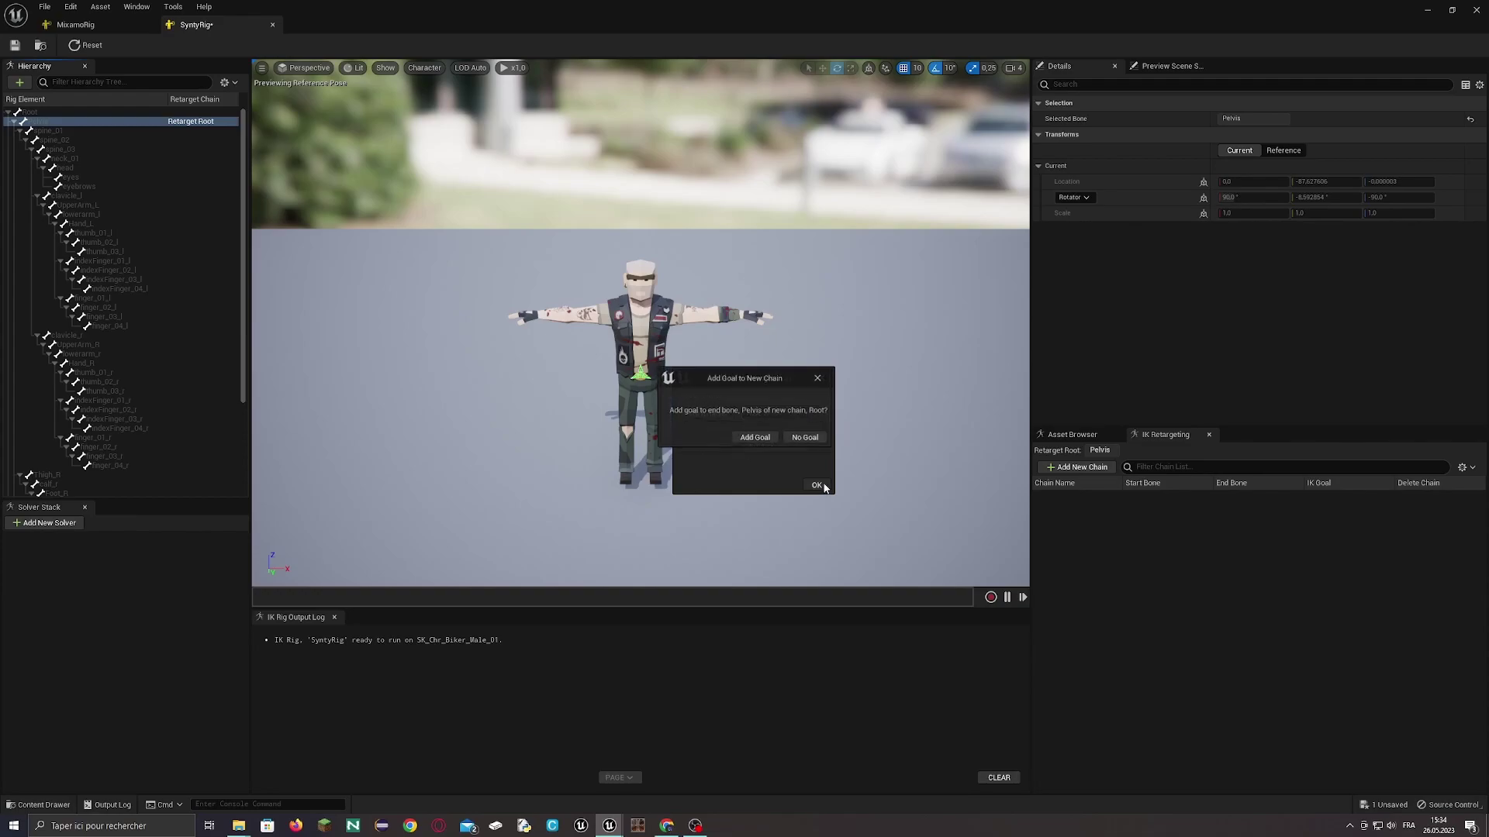
pyautogui.click(806, 438)
# - Add a retarget chain named Spine from the spine_01 to spine_03 bones, without a goal
pyautogui.click(49, 131)
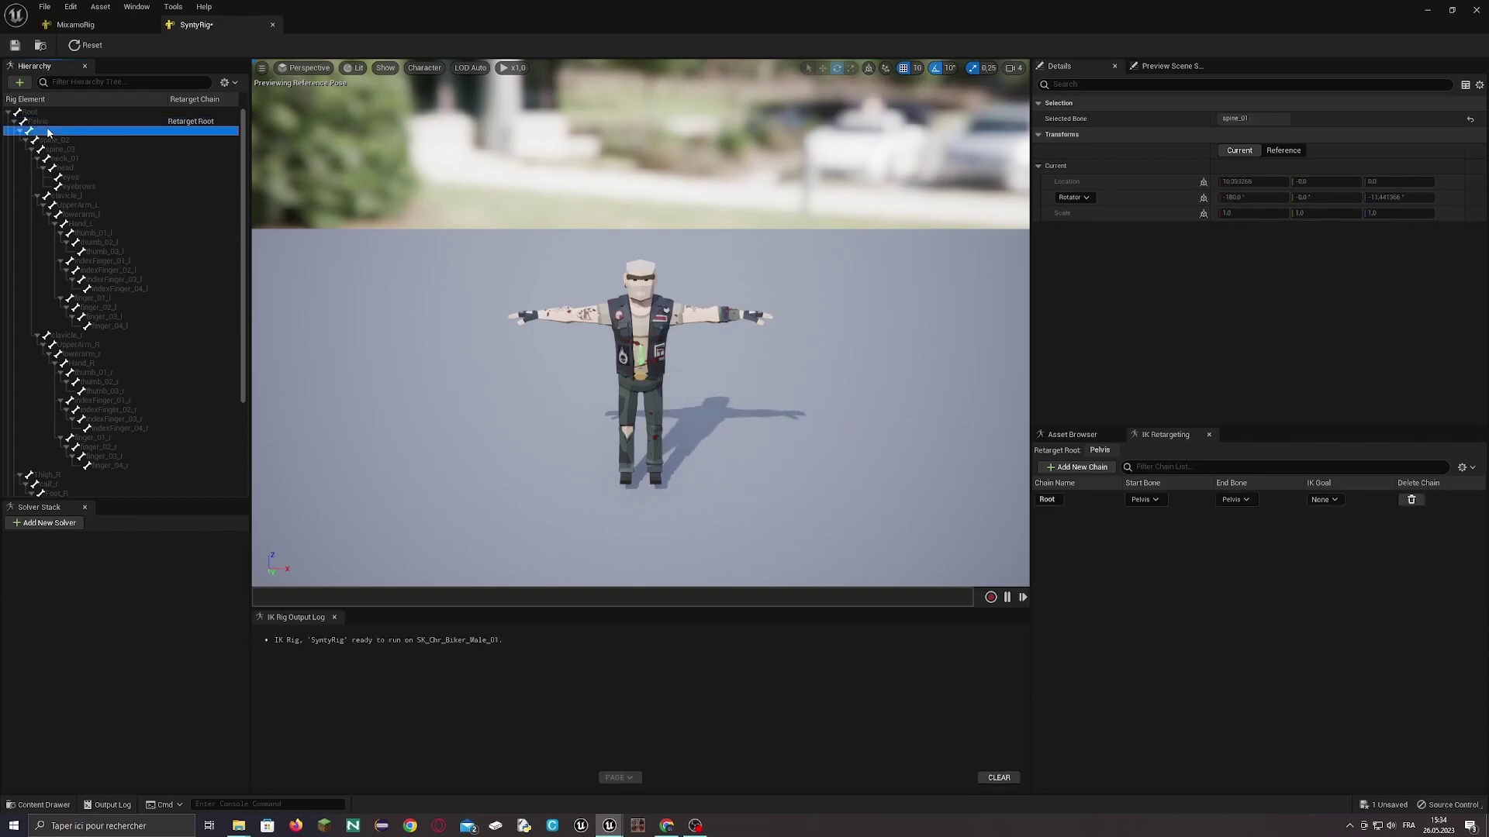
pyautogui.keyDown('shift'); pyautogui.click(70, 149); pyautogui.keyUp('shift')
pyautogui.rightClick(78, 148)
pyautogui.click(156, 355)
pyautogui.click(817, 484)
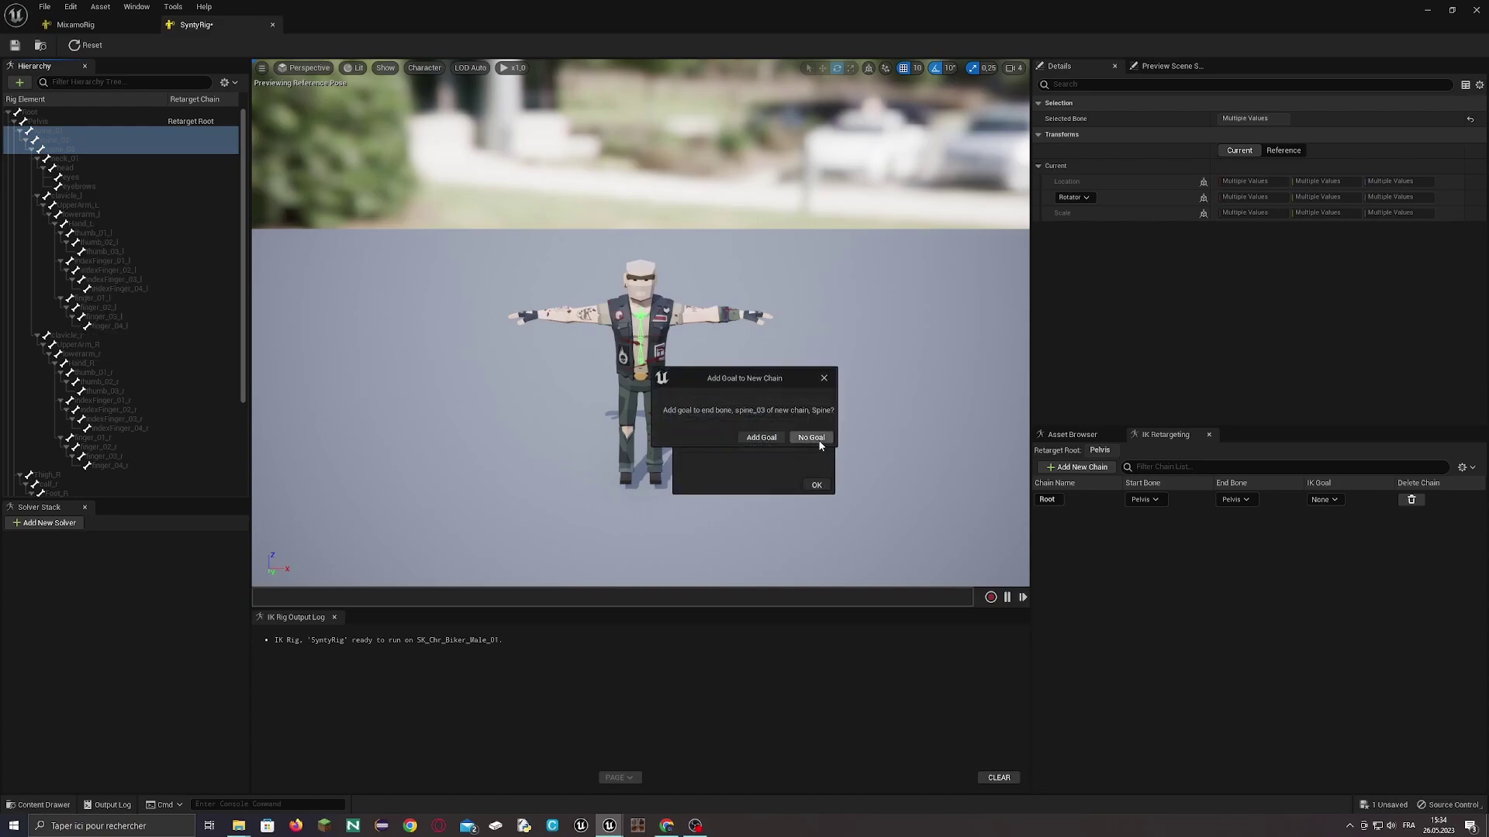
pyautogui.click(811, 440)
# - Add a retarget chain named Head from the neck_01 to head bones, without a goal
pyautogui.click(66, 158)
pyautogui.keyDown('shift'); pyautogui.click(69, 168); pyautogui.keyUp('shift')
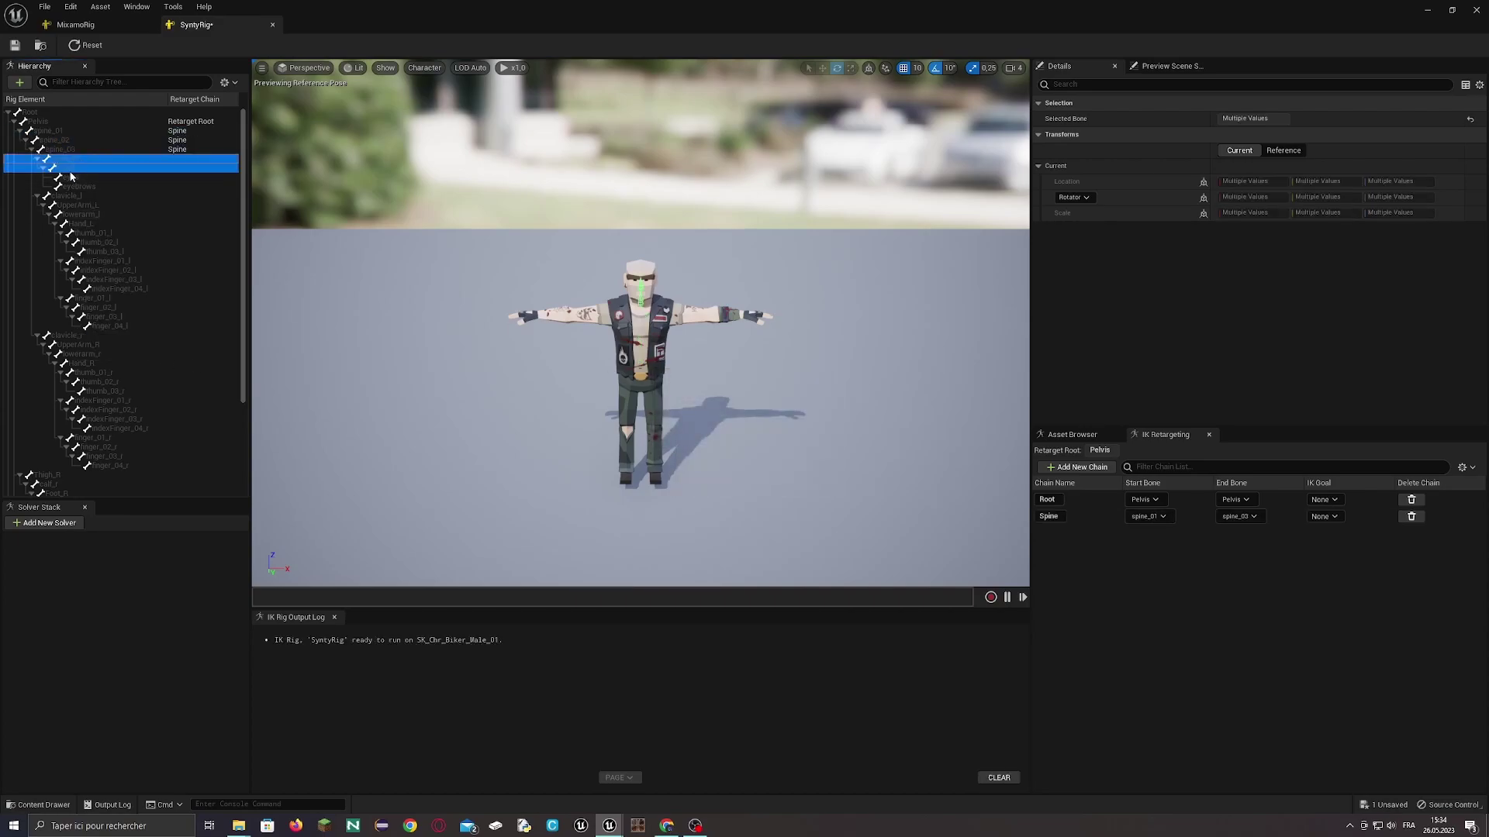
pyautogui.rightClick(74, 168)
pyautogui.click(159, 372)
pyautogui.click(816, 485)
pyautogui.click(805, 438)
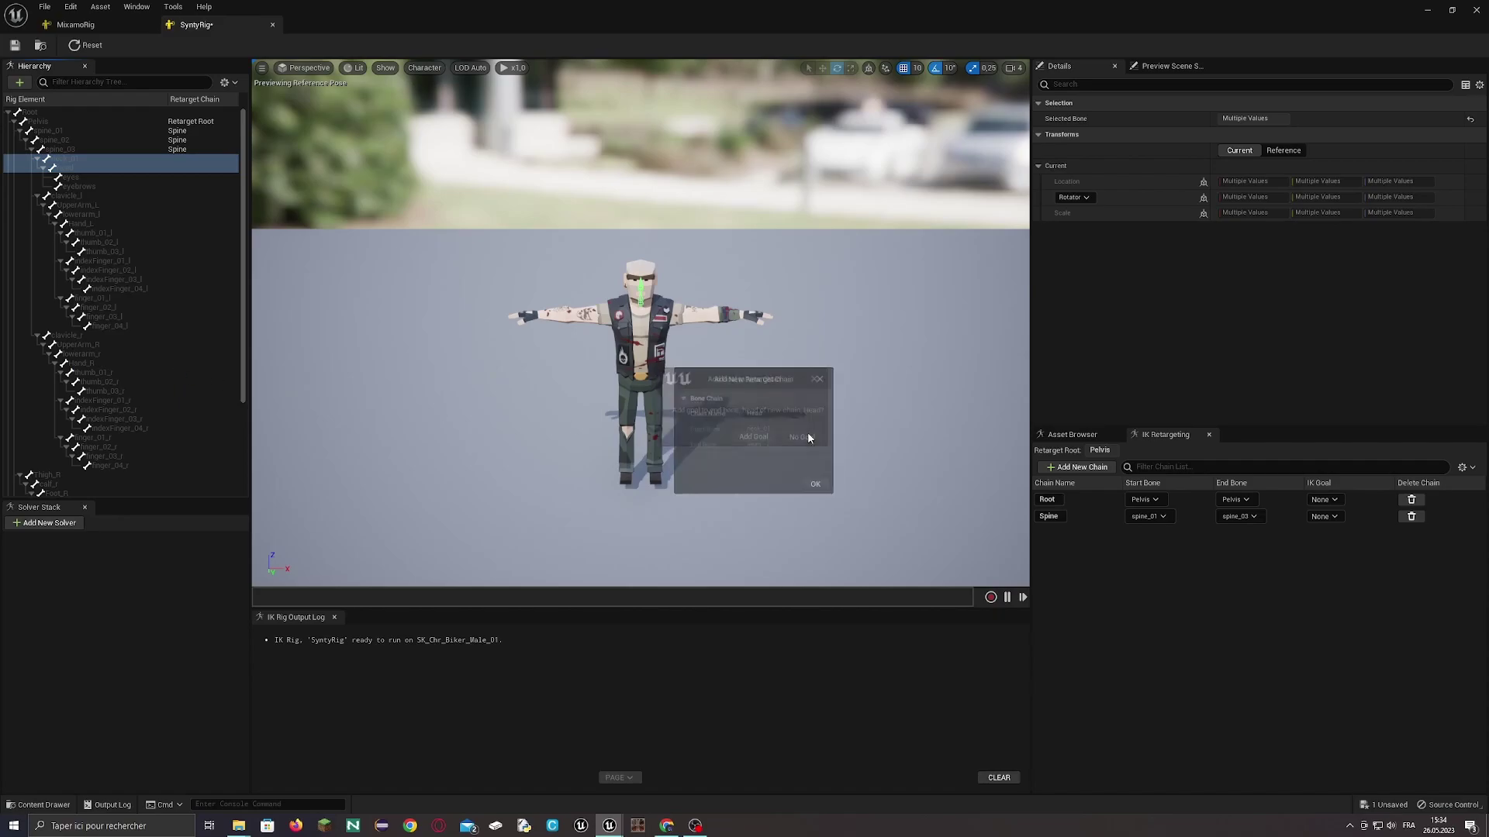
# - Add a retarget chain named LeftClavicle on the clavicle_l bone, without a goal
pyautogui.rightClick(82, 196)
pyautogui.click(159, 373)
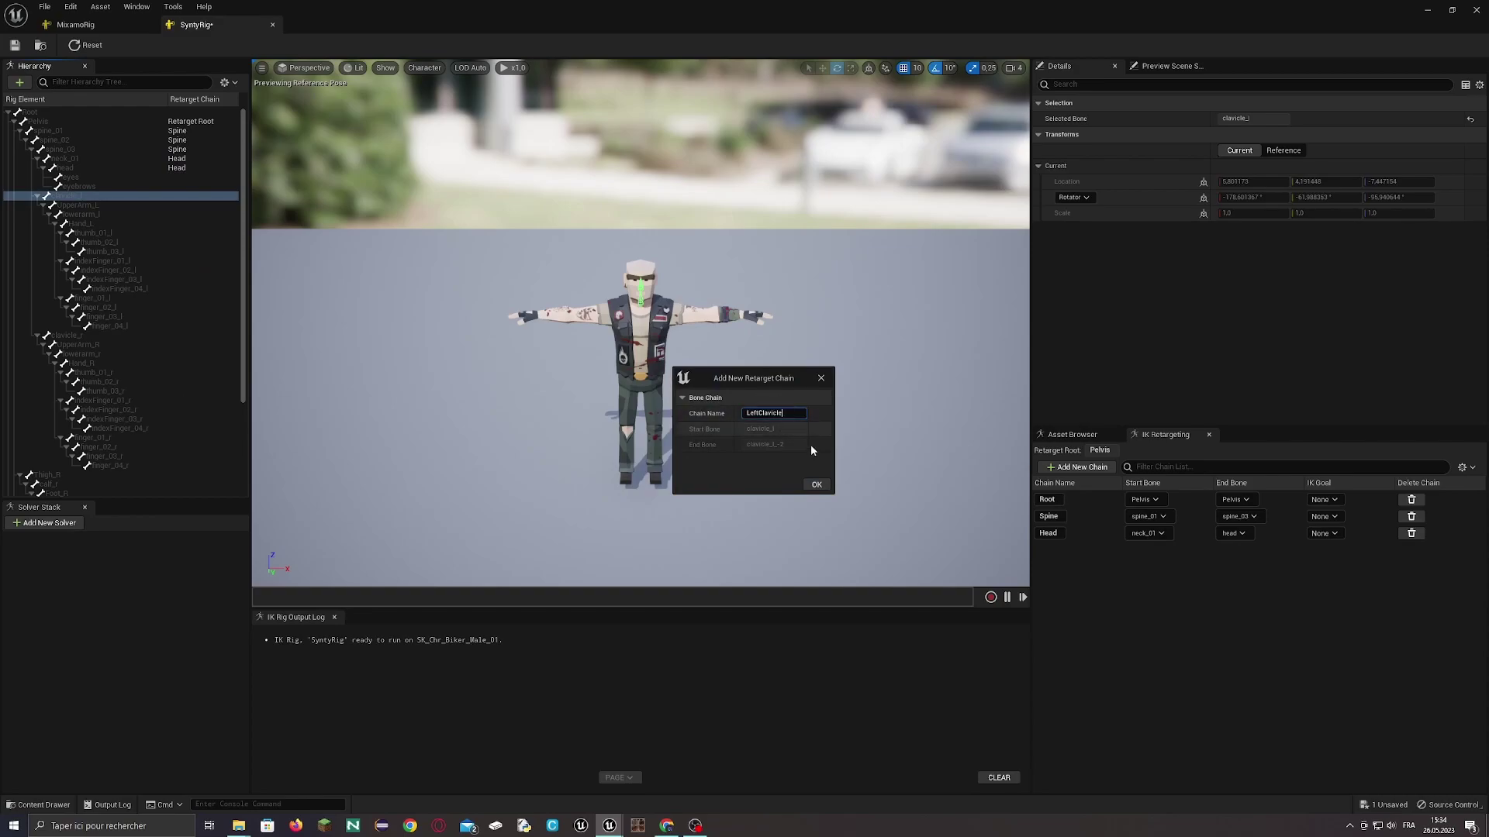
pyautogui.click(817, 484)
pyautogui.click(814, 436)
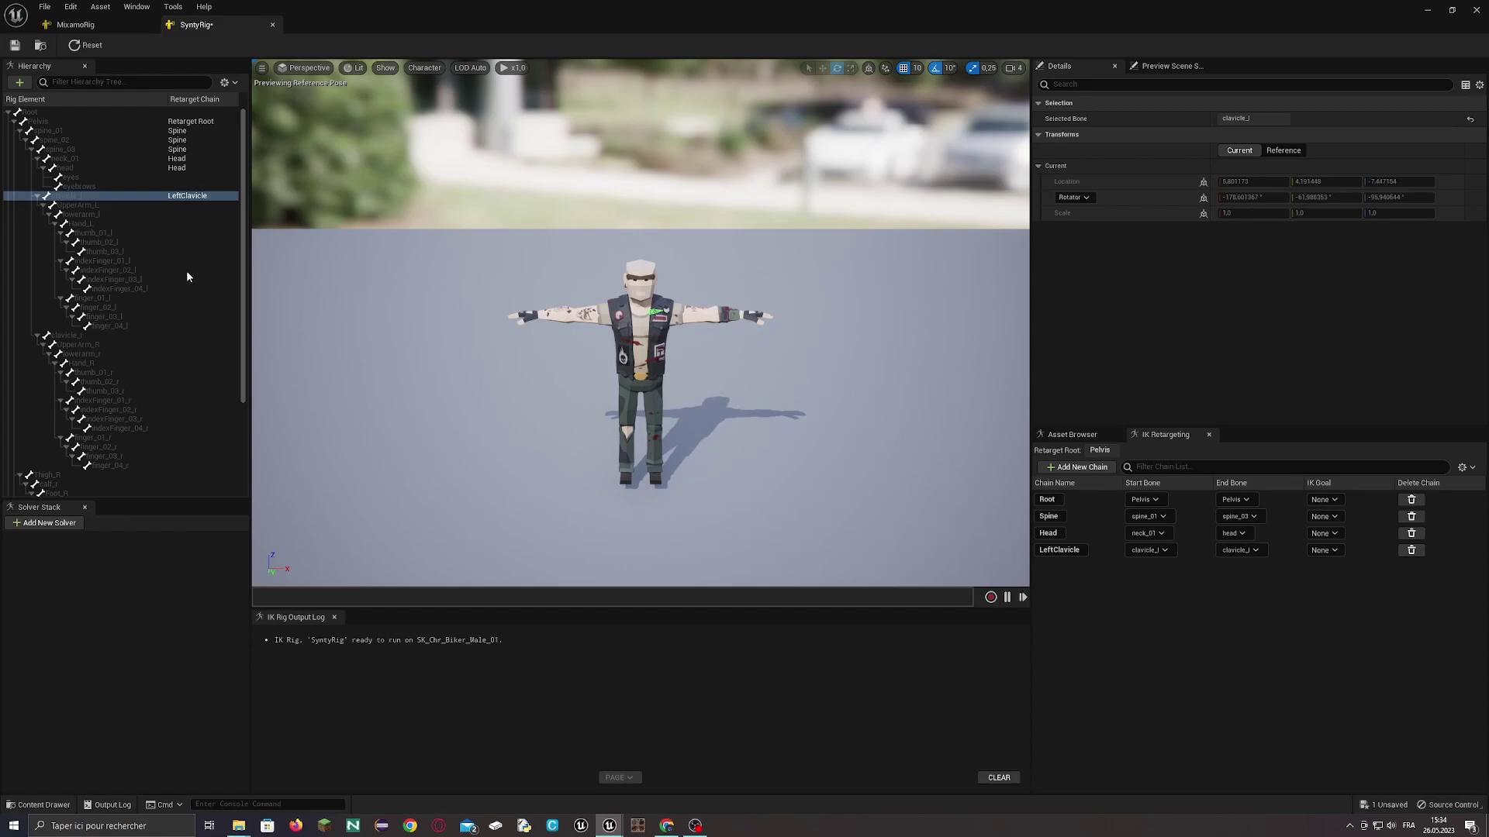
# - Add a retarget chain named LeftArm from the UpperArm_L to Hand_L bones, without a goal
pyautogui.click(91, 206)
pyautogui.keyDown('shift'); pyautogui.click(130, 222); pyautogui.keyUp('shift')
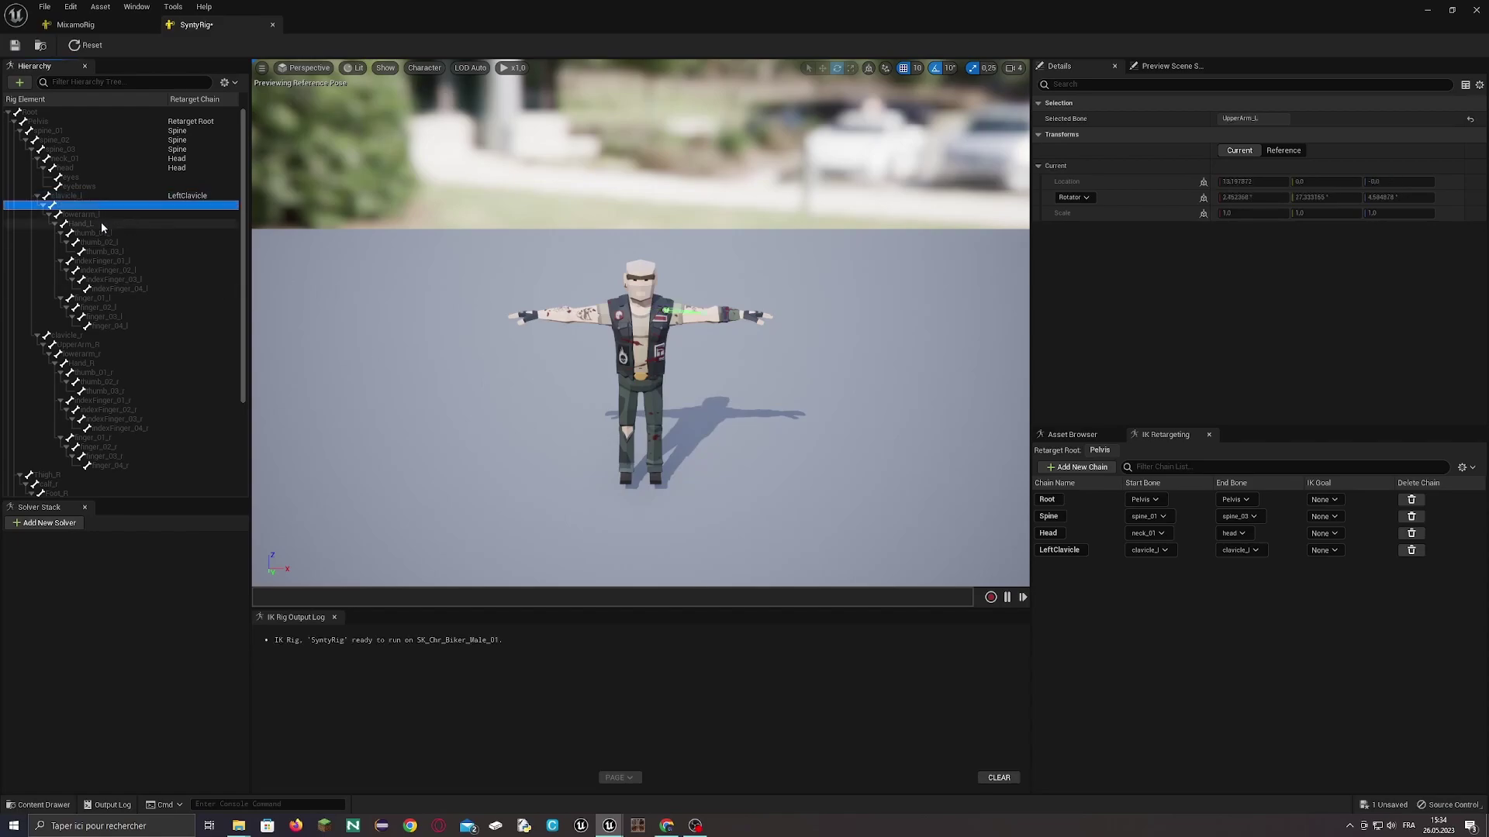
pyautogui.rightClick(100, 221)
pyautogui.click(211, 422)
pyautogui.click(817, 485)
pyautogui.click(812, 437)
# - Add a retarget chain named LeftThumb from the thumb_01_l to thumb_03_l bones, without a goal
pyautogui.click(112, 233)
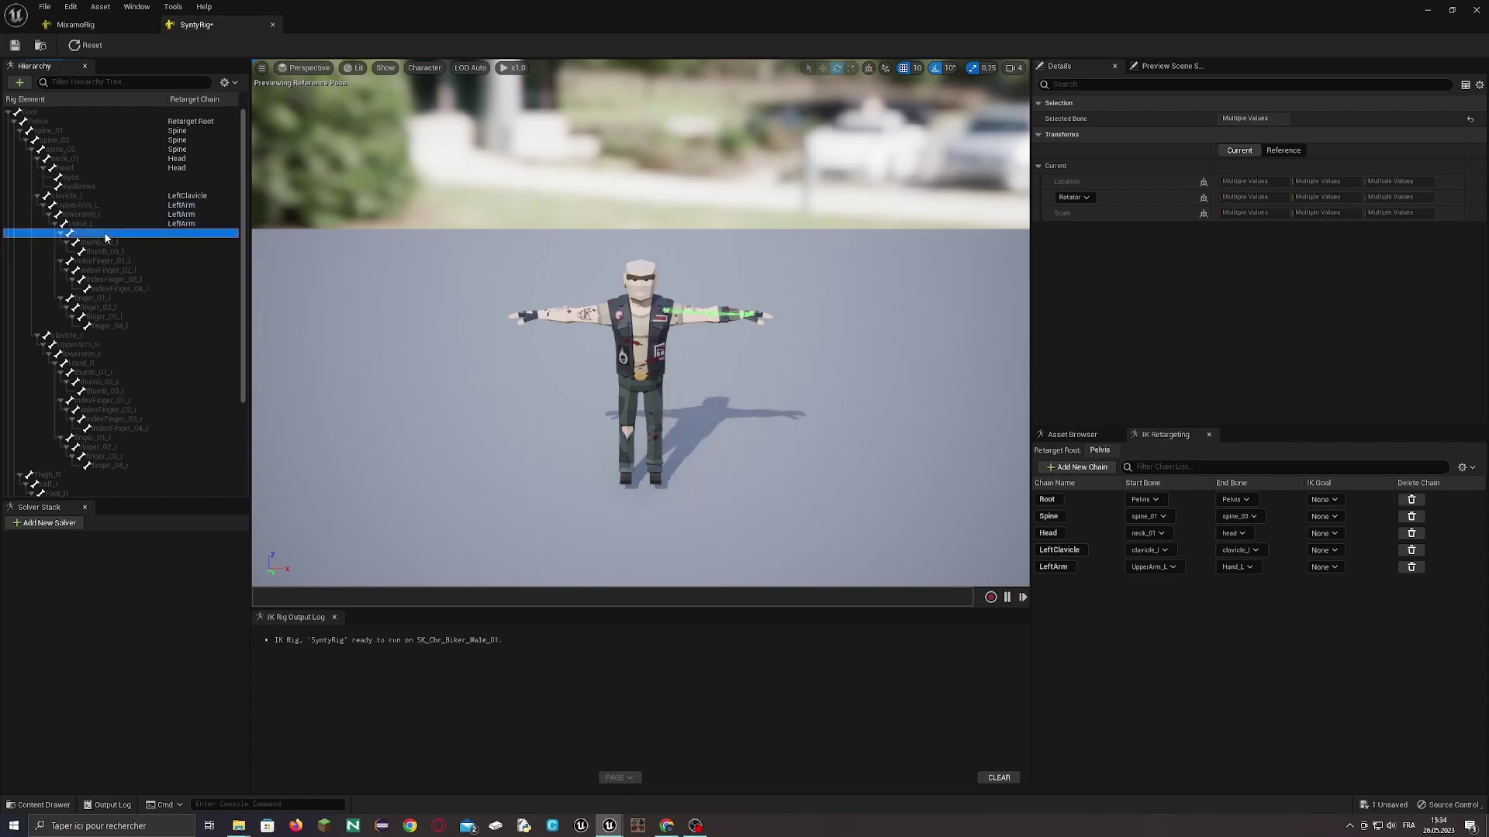
pyautogui.keyDown('shift'); pyautogui.click(124, 252); pyautogui.keyUp('shift')
pyautogui.rightClick(123, 255)
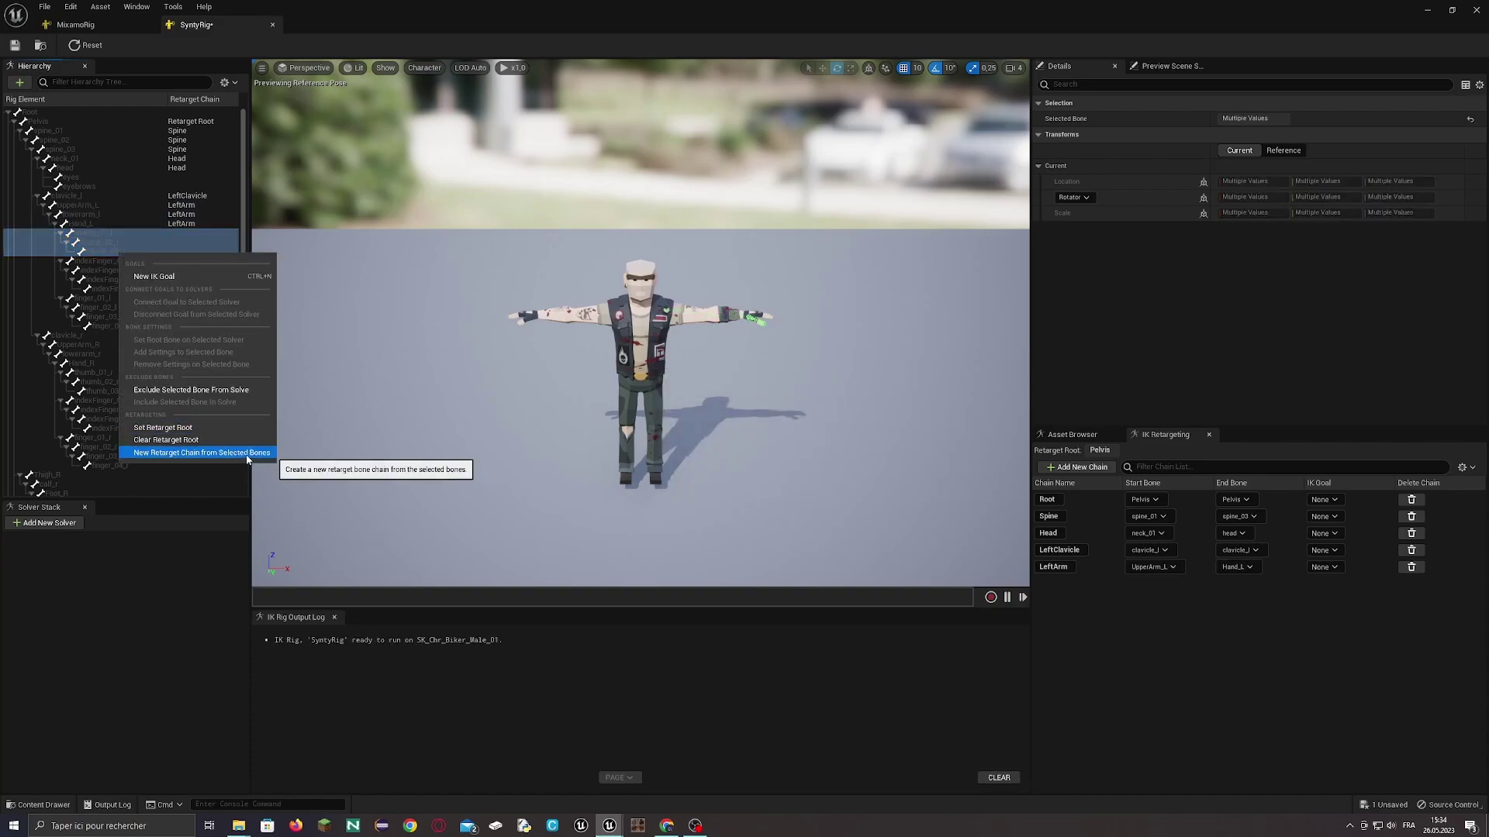
pyautogui.click(210, 455)
pyautogui.click(816, 485)
pyautogui.click(822, 437)
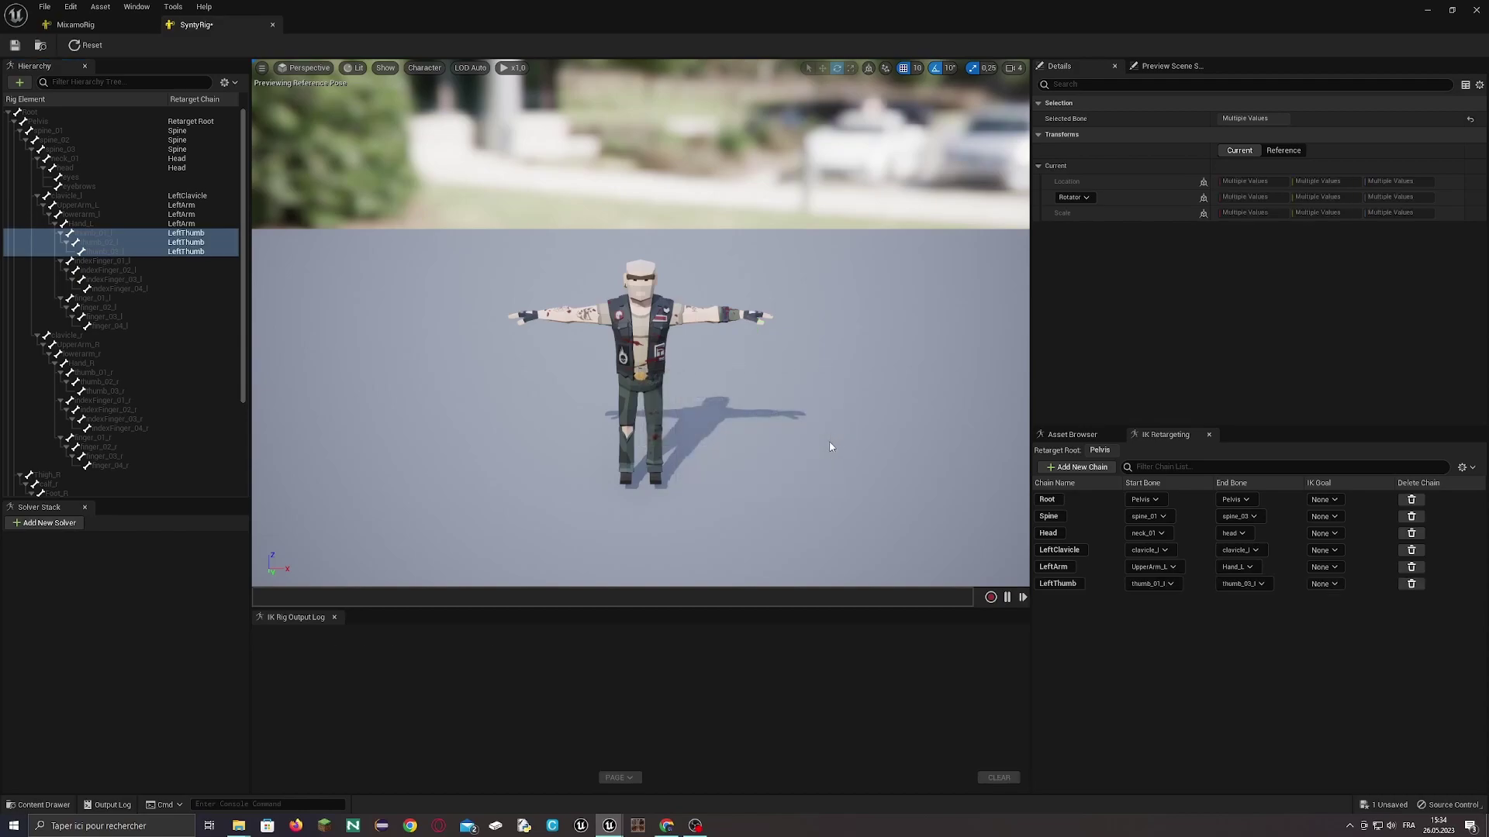
# - Add a retarget chain named LeftIndex from the indexFinger_01_l to indexFinger_04_l bones, without a goal
pyautogui.click(123, 260)
pyautogui.keyDown('shift'); pyautogui.click(130, 287); pyautogui.keyUp('shift')
pyautogui.rightClick(132, 288)
pyautogui.click(226, 488)
pyautogui.click(807, 487)
pyautogui.click(824, 434)
# - Add a retarget chain named LeftMiddle from the finger_01_l to finger_04_l bones, without a goal
pyautogui.click(100, 297)
pyautogui.keyDown('shift'); pyautogui.click(115, 326); pyautogui.keyUp('shift')
pyautogui.rightClick(115, 326)
pyautogui.click(227, 526)
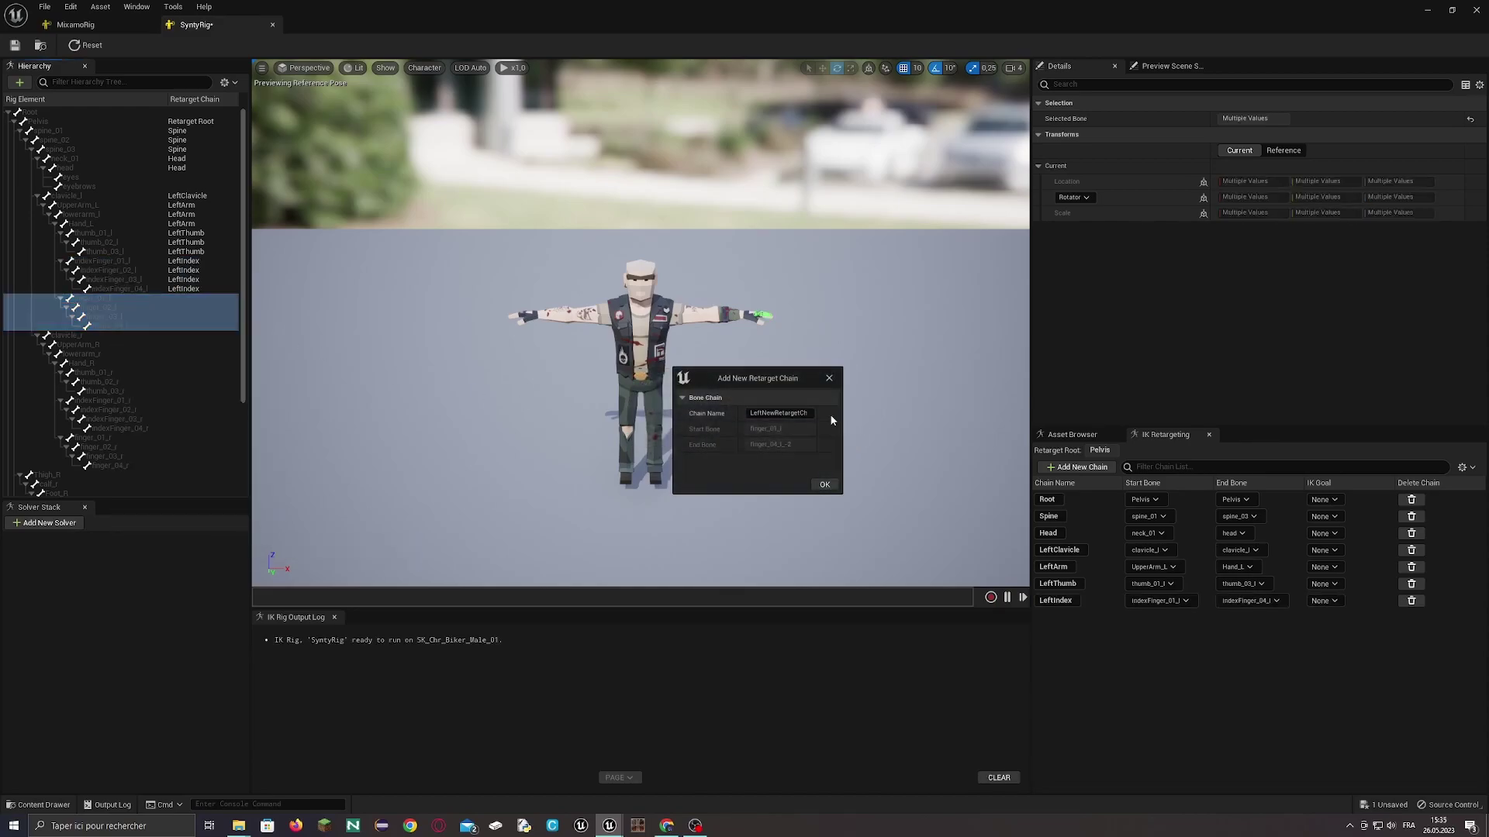
pyautogui.doubleClick(762, 417)
pyautogui.write('LeftMidd')
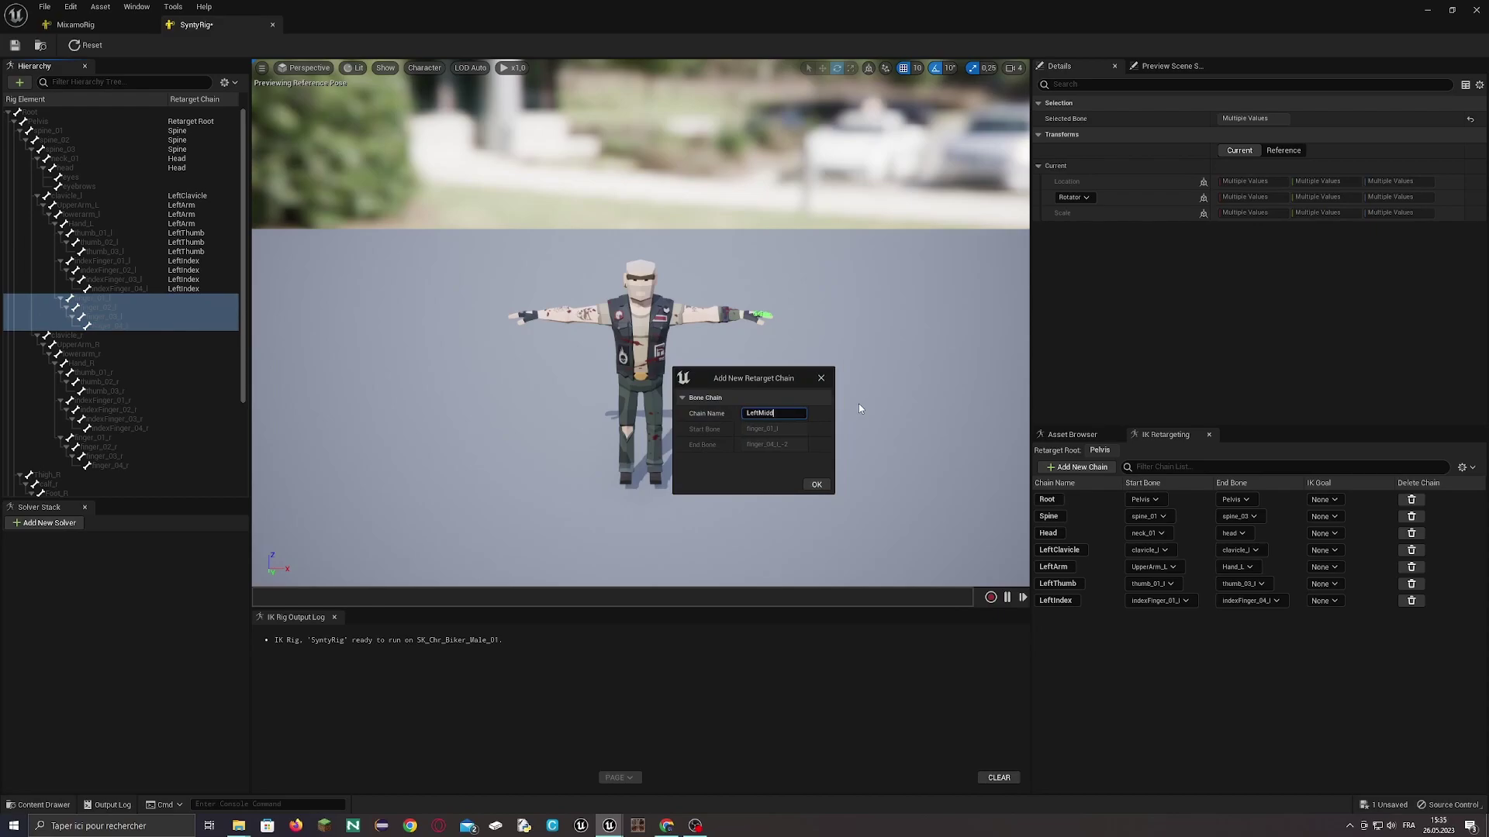
pyautogui.click(816, 485)
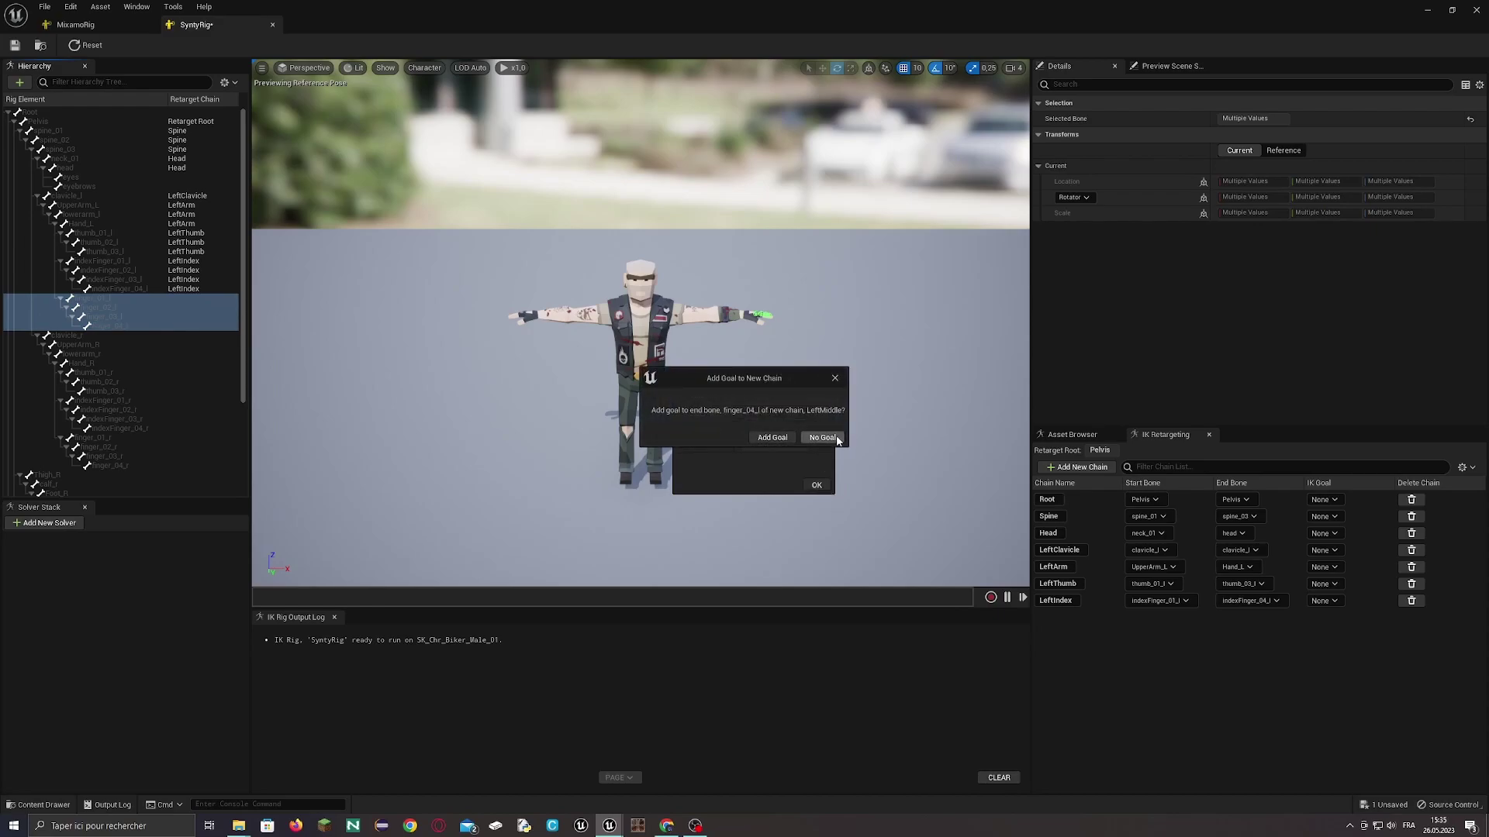
pyautogui.click(839, 441)
# - Add a retarget chain named RightClavicle on the clavicle_r bone, without a goal
pyautogui.click(91, 336)
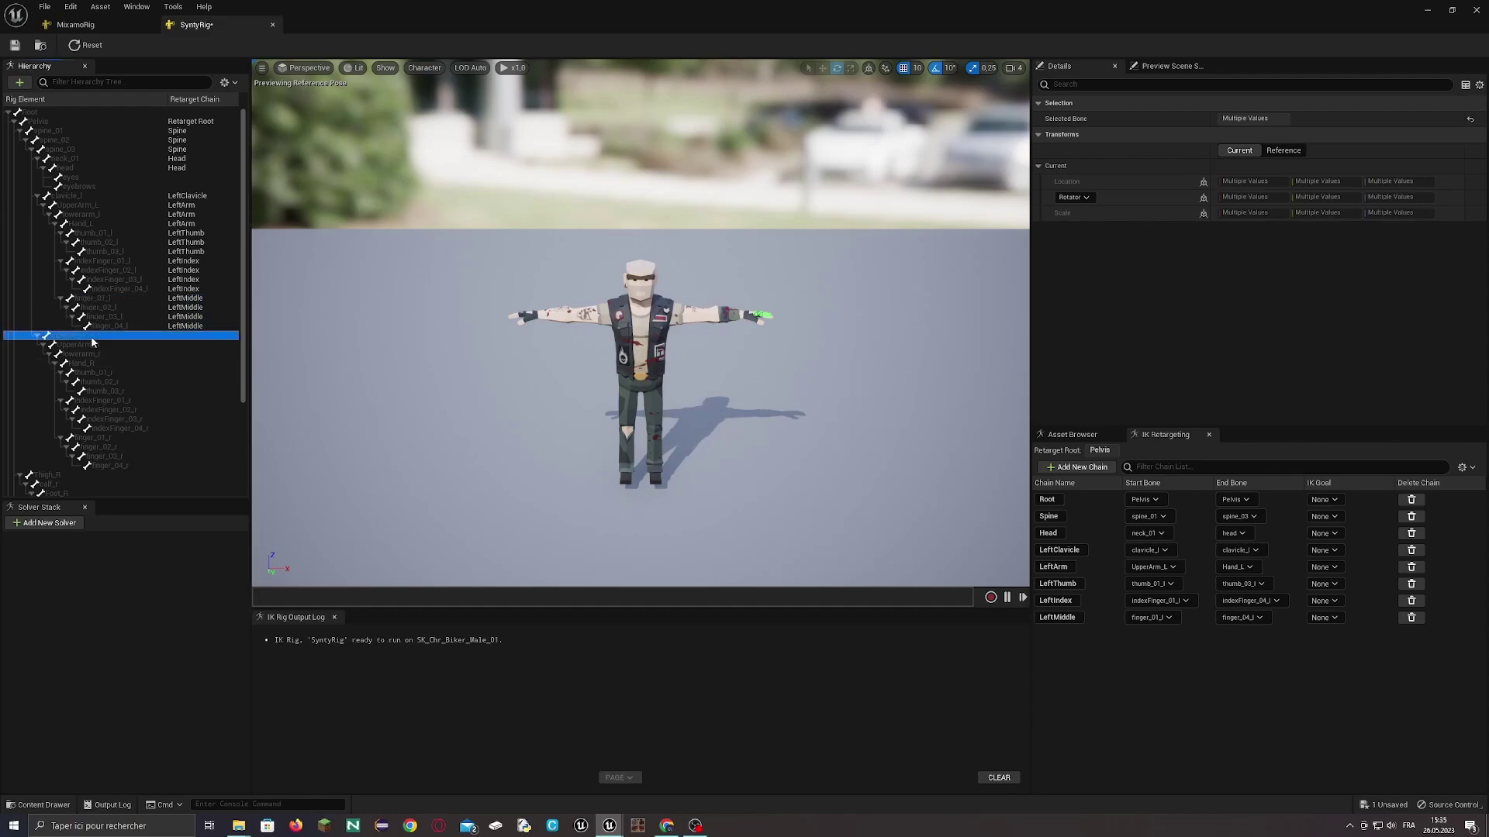
pyautogui.rightClick(76, 336)
pyautogui.click(121, 535)
pyautogui.click(763, 413)
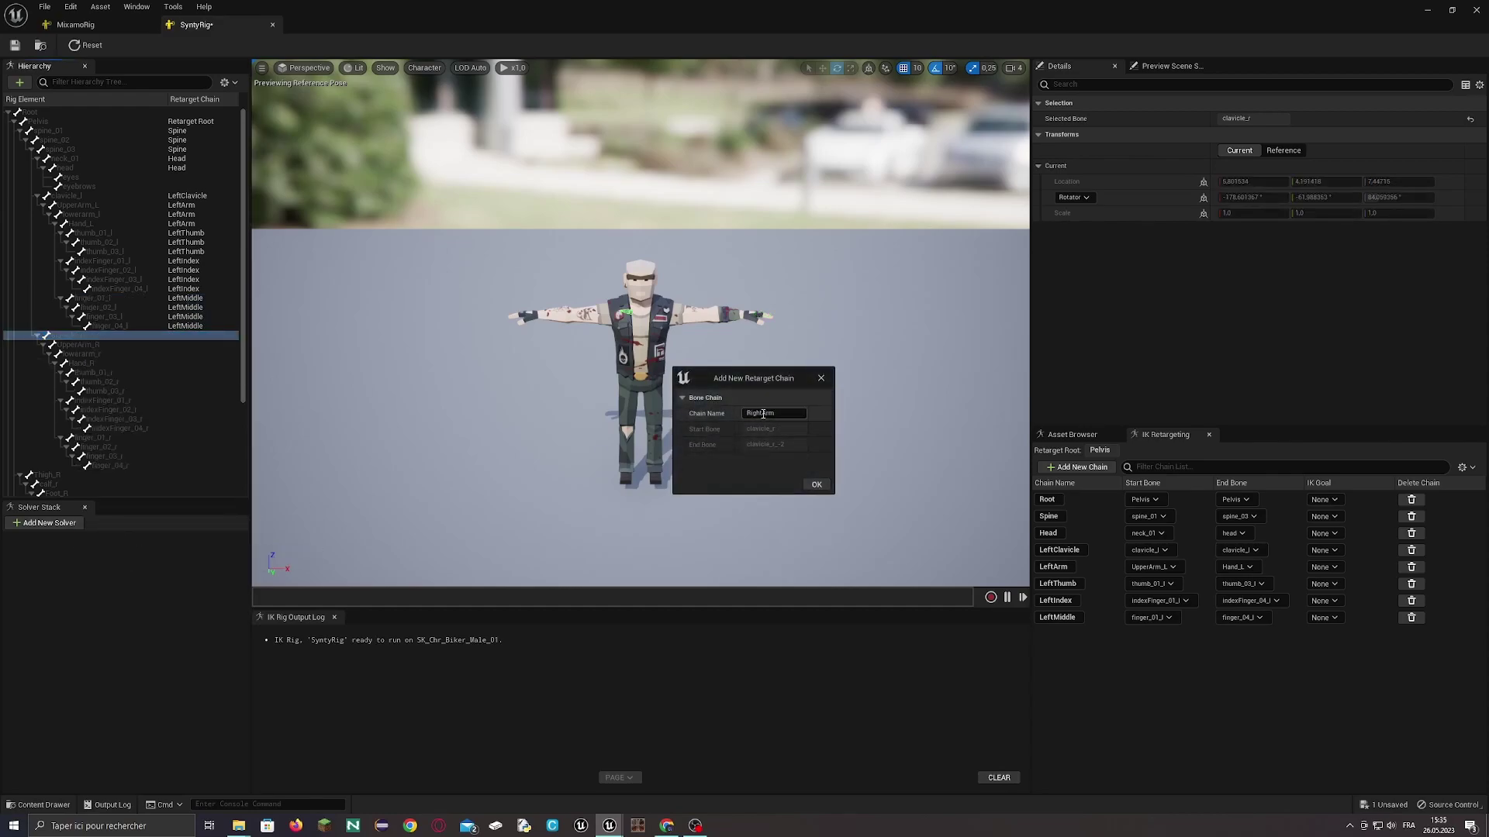
pyautogui.write('C')
pyautogui.click(816, 484)
pyautogui.click(821, 435)
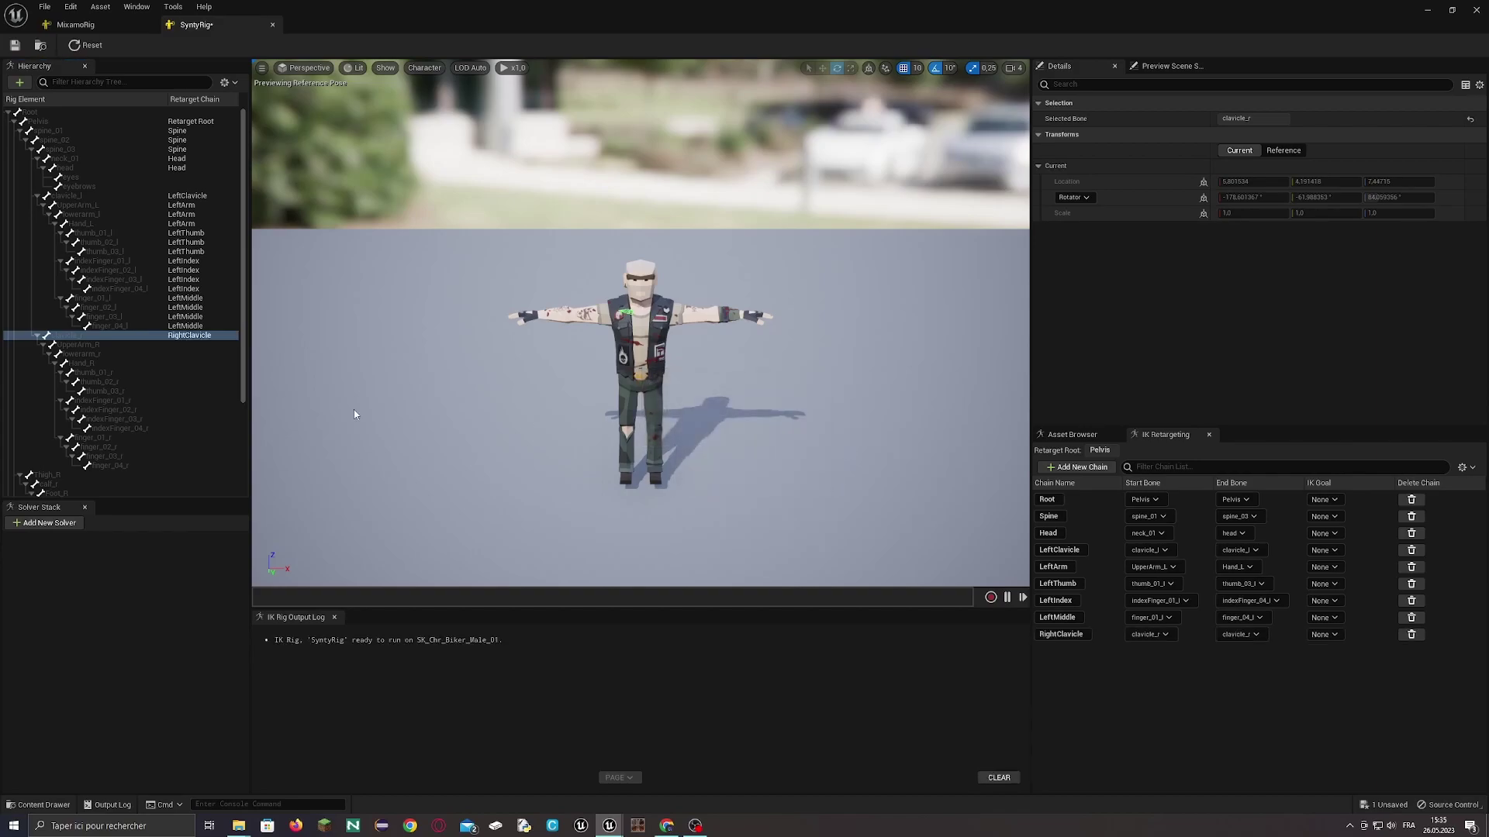
# - Add a retarget chain named RightArm from the UpperArm_R to Hand_R bones, without a goal
pyautogui.click(89, 345)
pyautogui.keyDown('shift'); pyautogui.click(87, 364); pyautogui.keyUp('shift')
pyautogui.rightClick(87, 364)
pyautogui.click(225, 564)
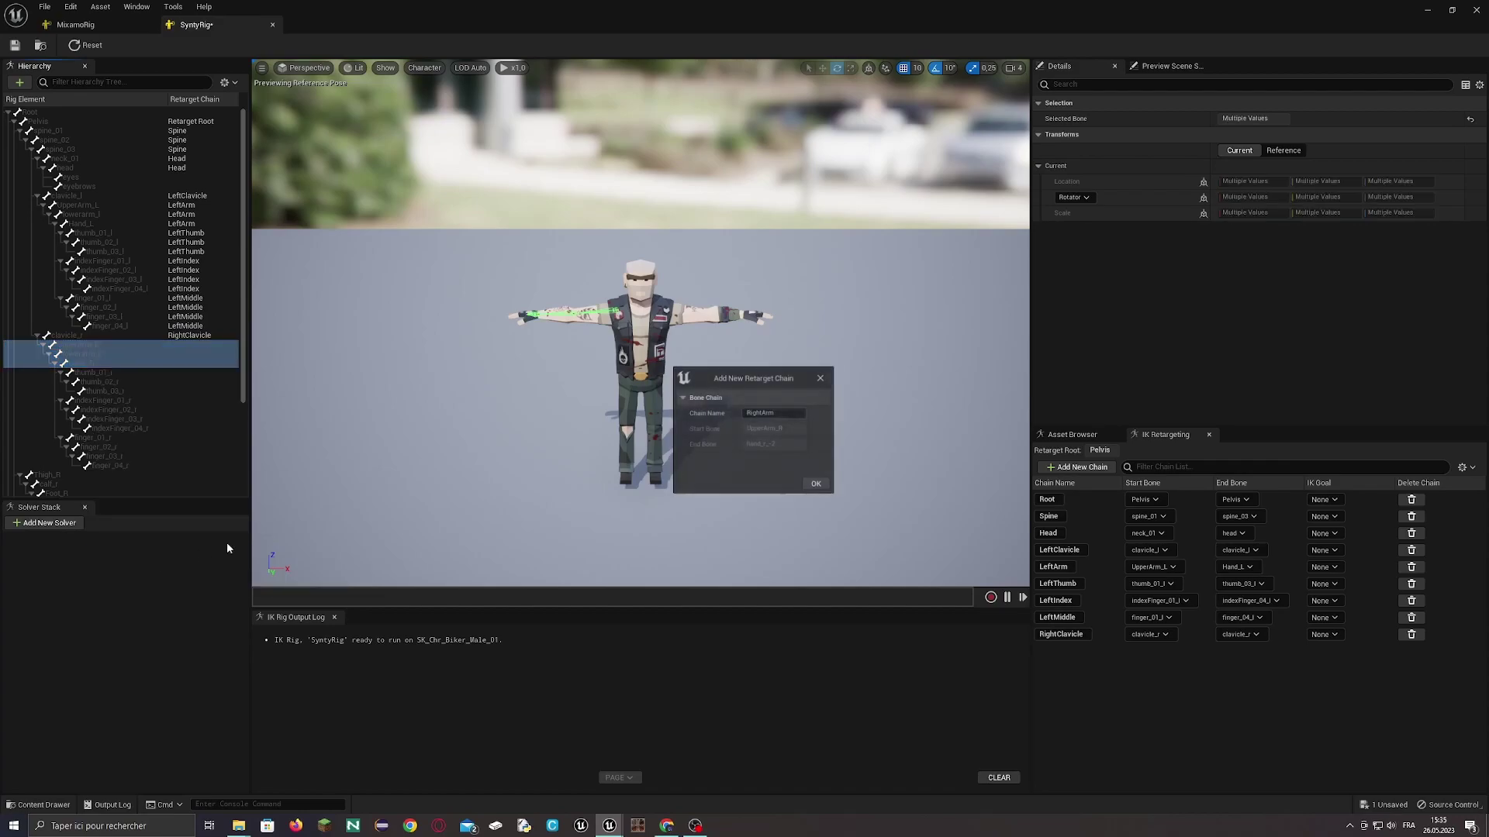
pyautogui.click(815, 487)
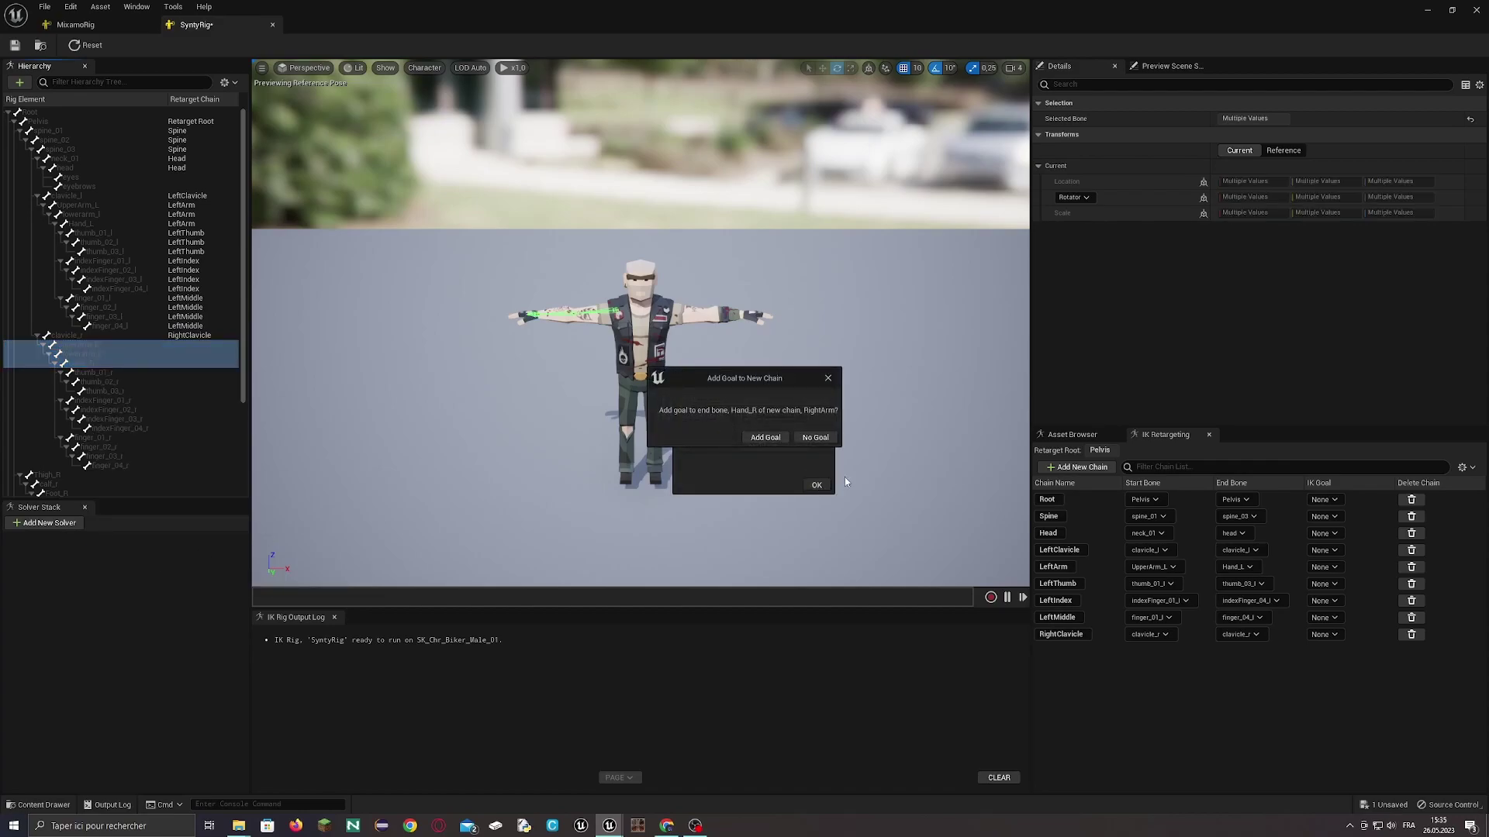
# - Add a retarget chain named RightThumb from the thumb_01_r to thumb_03_r bones, without a goal
pyautogui.click(99, 366)
pyautogui.click(99, 369)
pyautogui.keyDown('shift'); pyautogui.click(104, 389); pyautogui.keyUp('shift')
pyautogui.rightClick(104, 389)
pyautogui.click(194, 591)
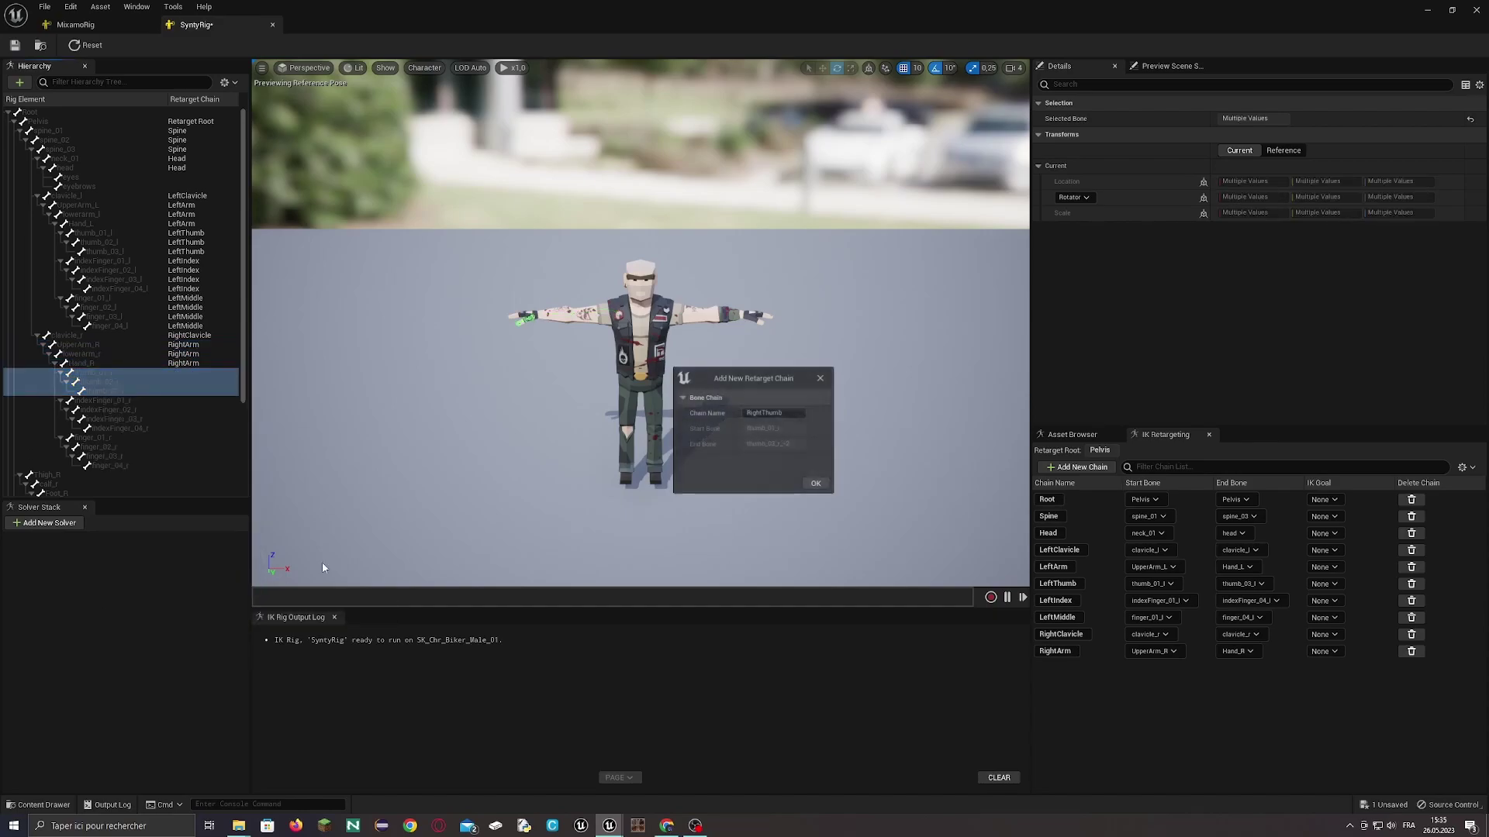
pyautogui.click(816, 485)
pyautogui.click(818, 441)
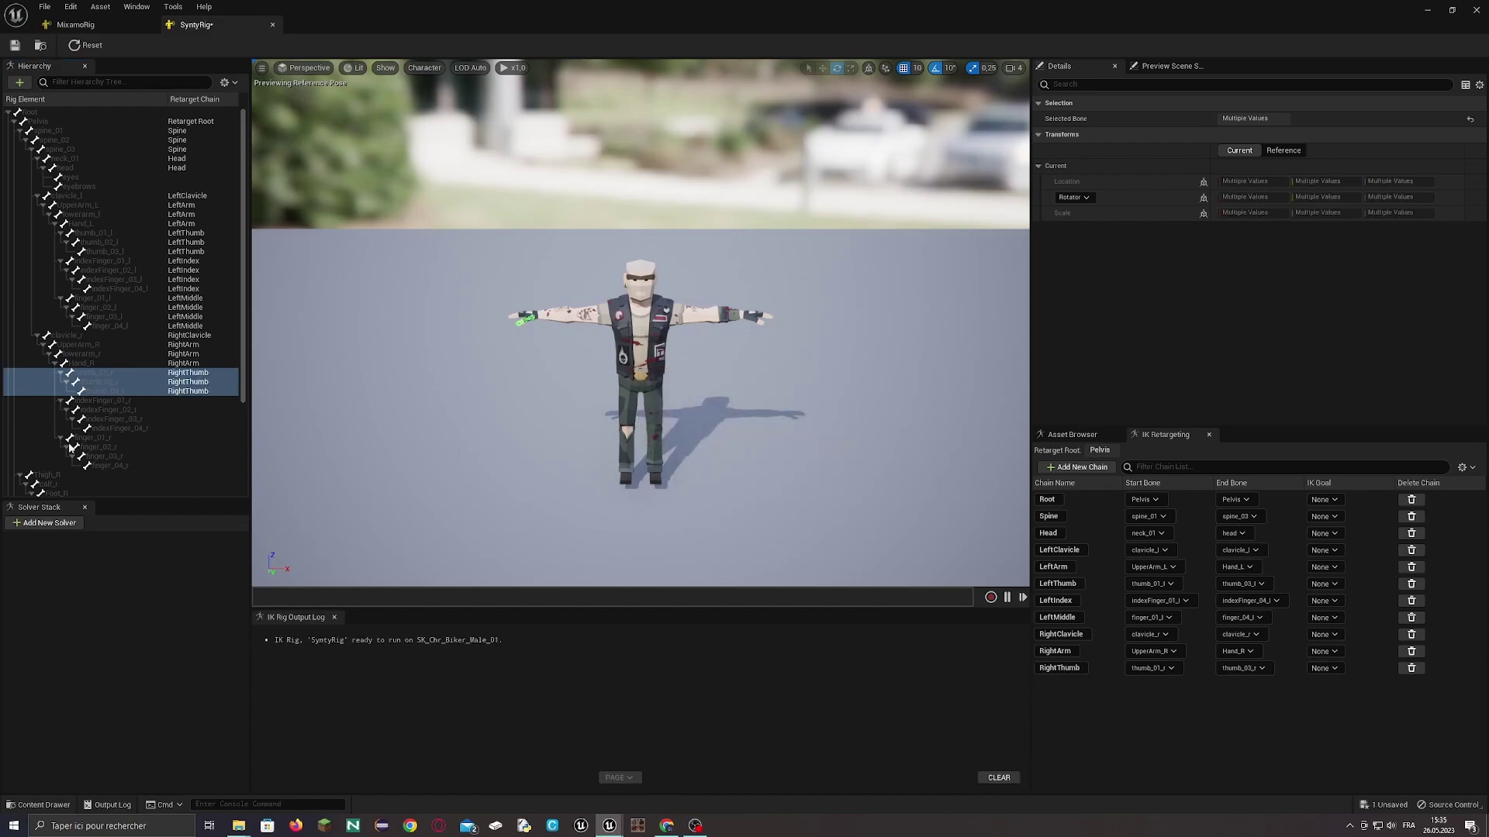
# - Add a retarget chain named RightIndex from the indexFinger_01_r to indexFinger_04_r bones, without a goal
pyautogui.click(103, 401)
pyautogui.keyDown('shift'); pyautogui.click(124, 428); pyautogui.keyUp('shift')
pyautogui.rightClick(125, 429)
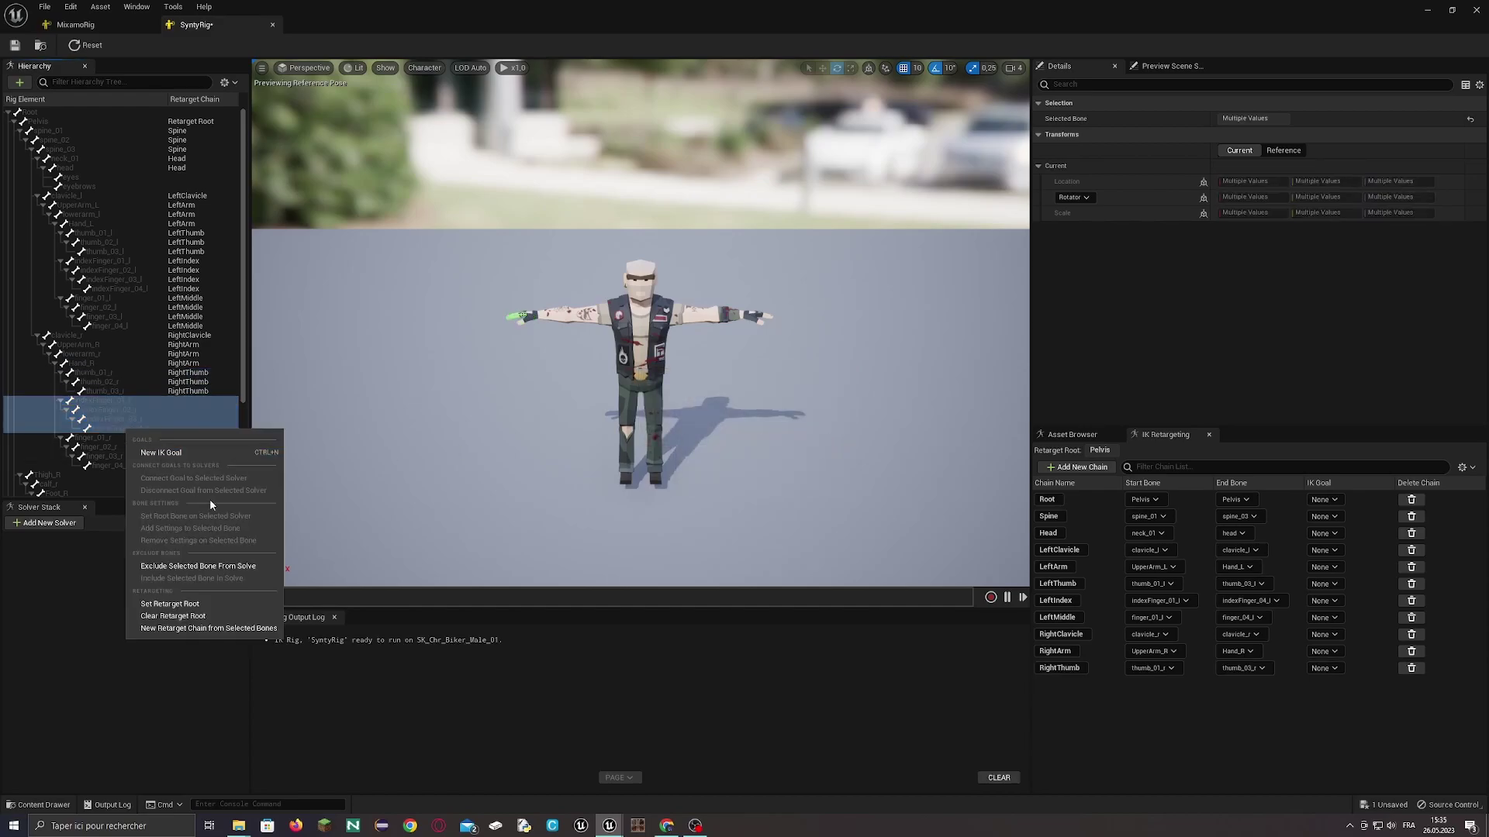
pyautogui.click(259, 628)
pyautogui.click(816, 485)
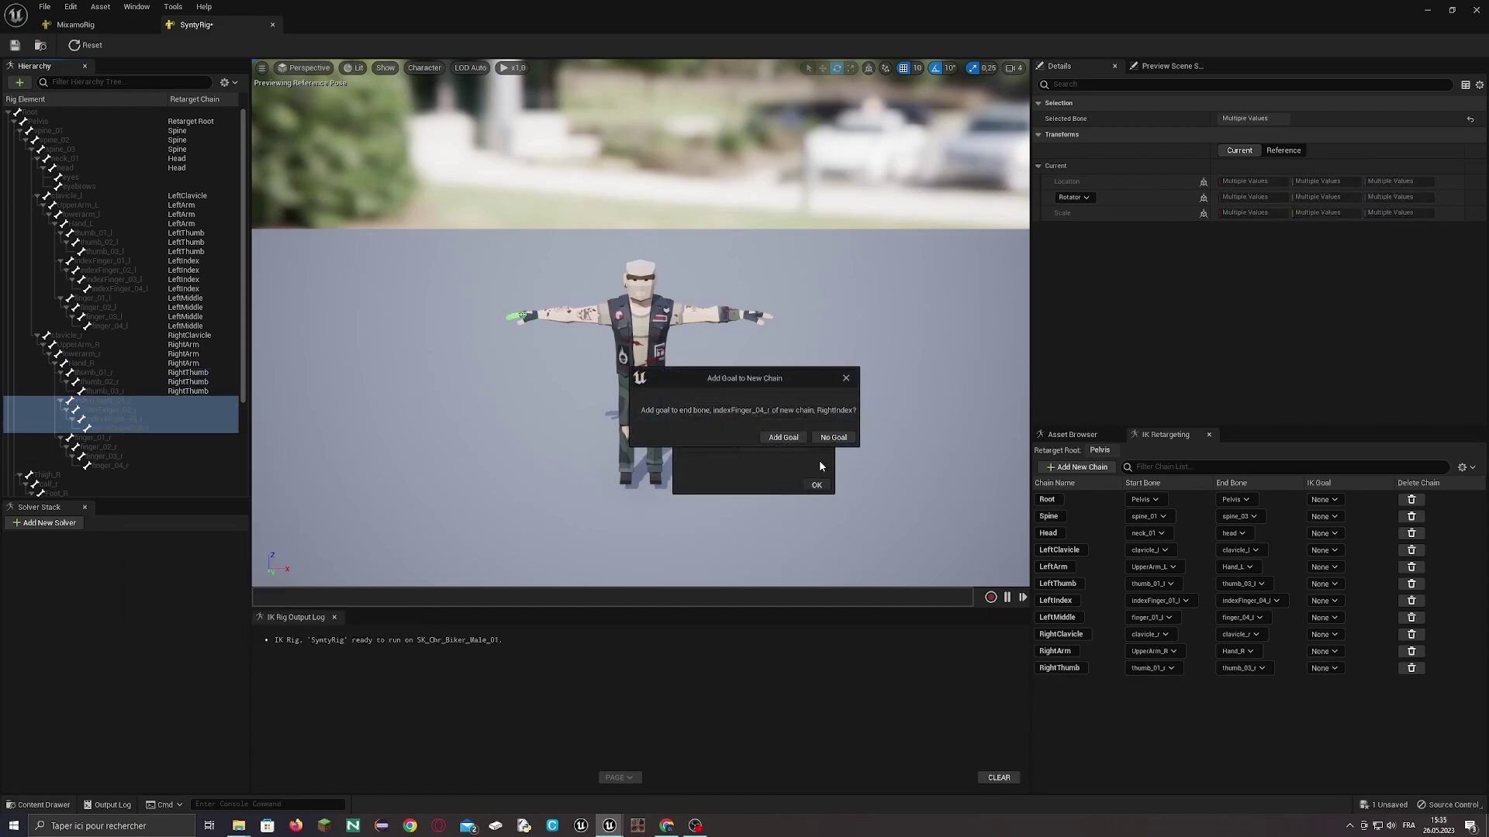
pyautogui.click(832, 438)
# - Add a retarget chain named RightMiddle from the finger_01_r to finger_04_r bones, without a goal
pyautogui.click(97, 439)
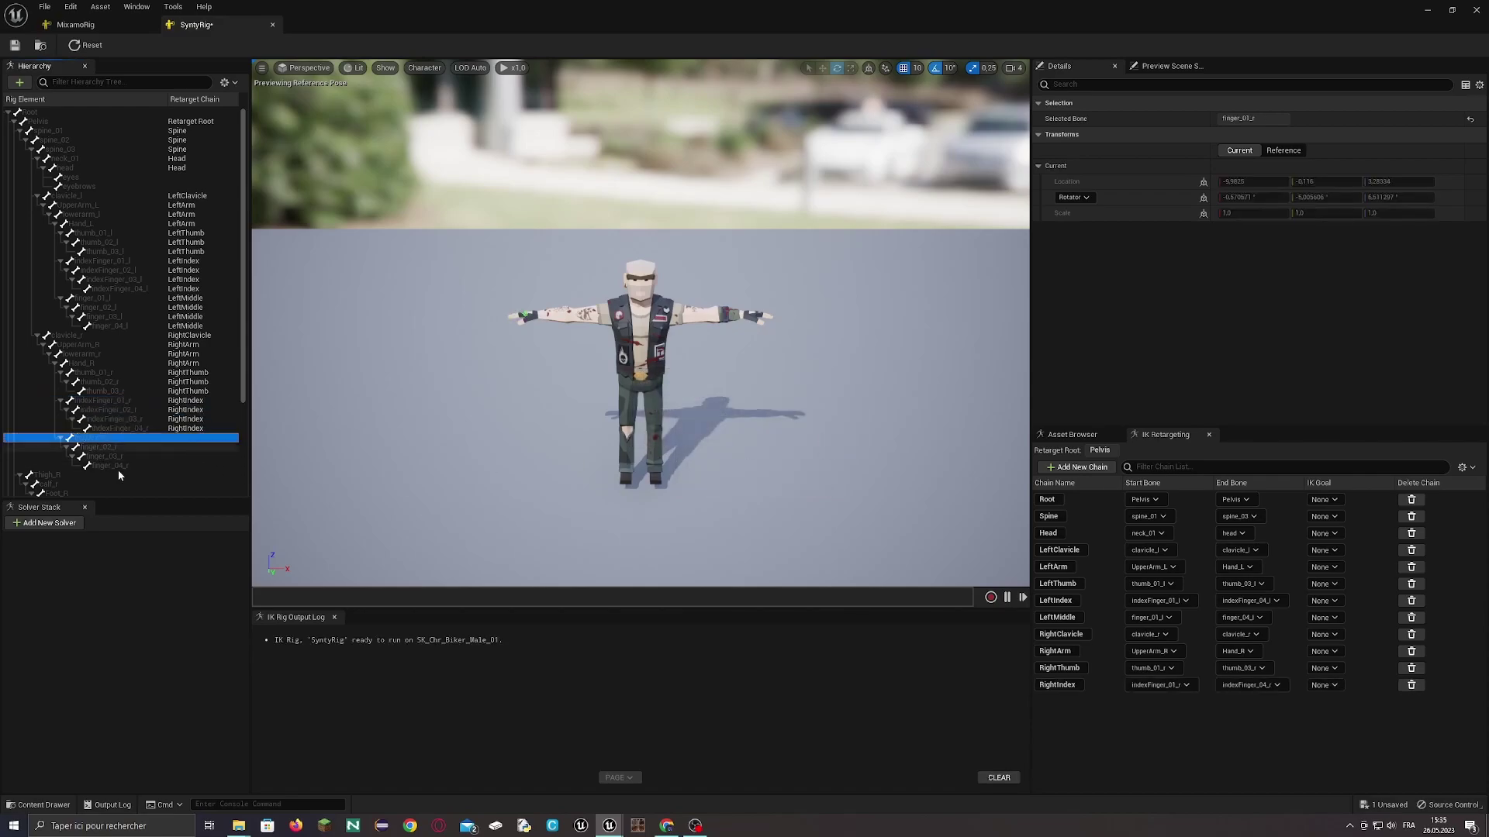
pyautogui.keyDown('shift'); pyautogui.click(119, 470); pyautogui.keyUp('shift')
pyautogui.click(101, 438)
pyautogui.keyDown('shift'); pyautogui.click(112, 466); pyautogui.keyUp('shift')
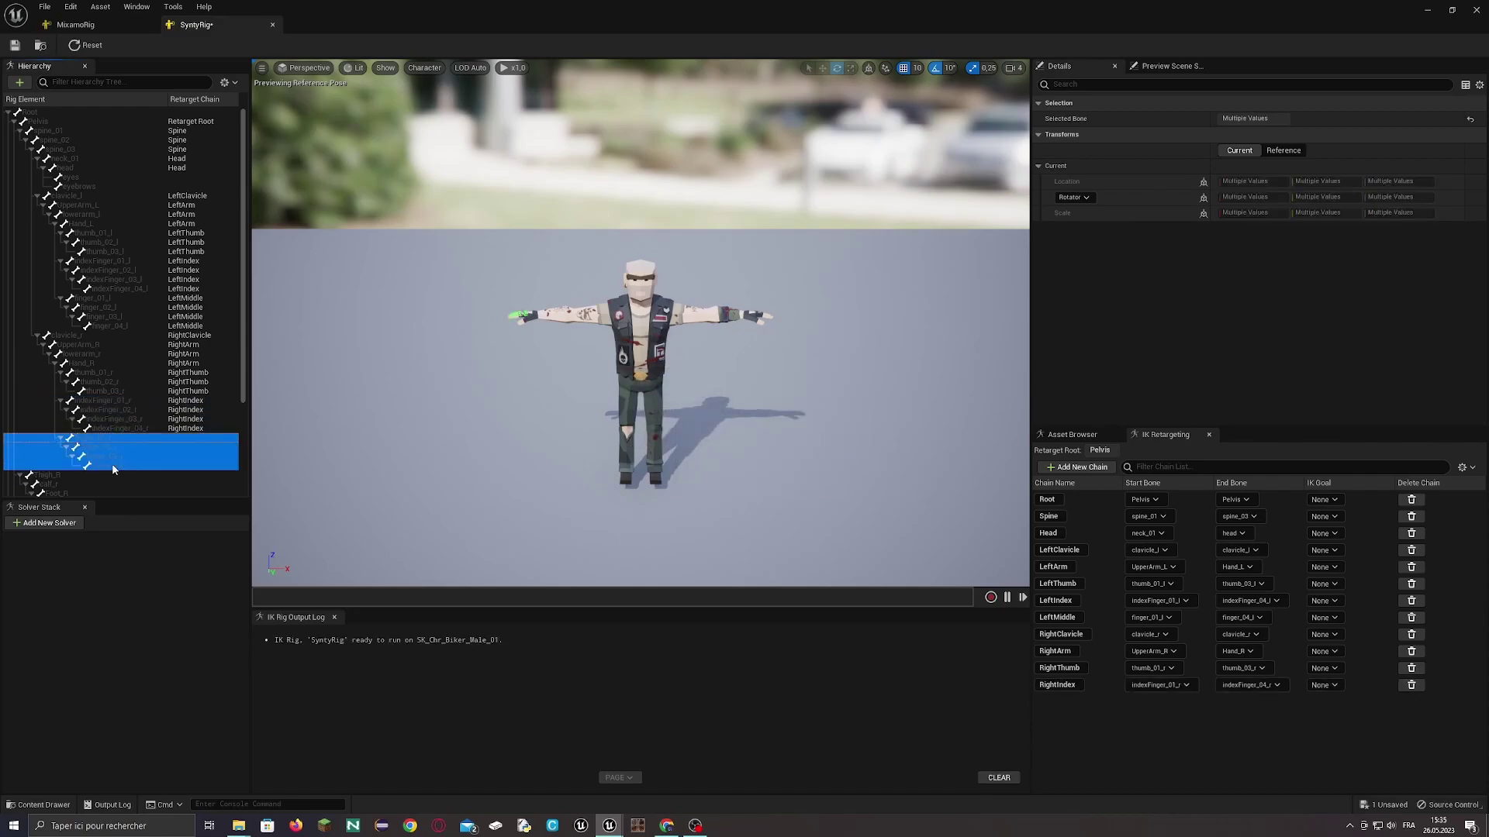
pyautogui.rightClick(111, 463)
pyautogui.click(194, 665)
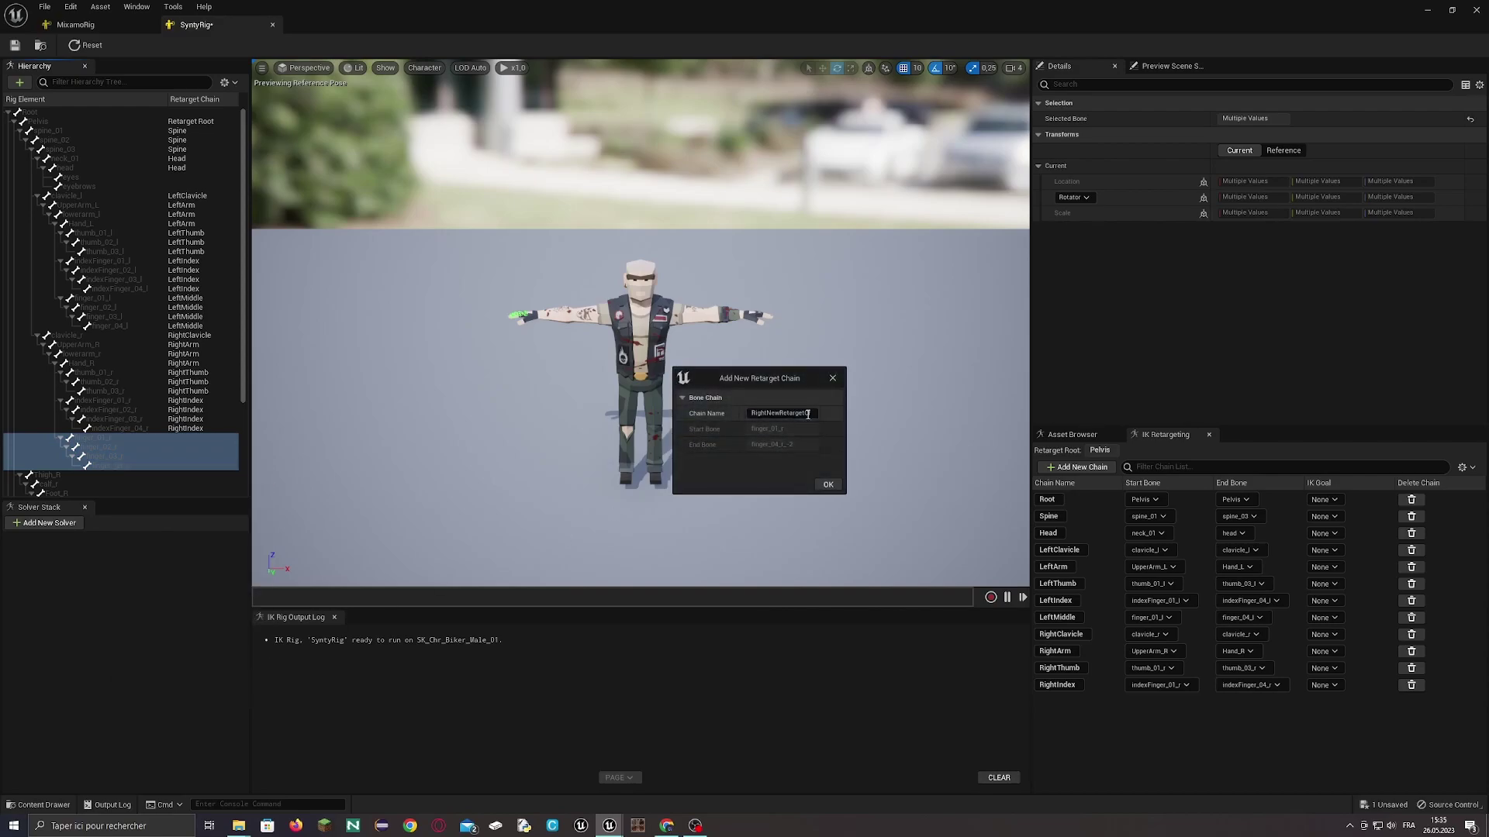
pyautogui.moveTo(779, 414); pyautogui.dragTo(888, 428)
pyautogui.write('Middle')
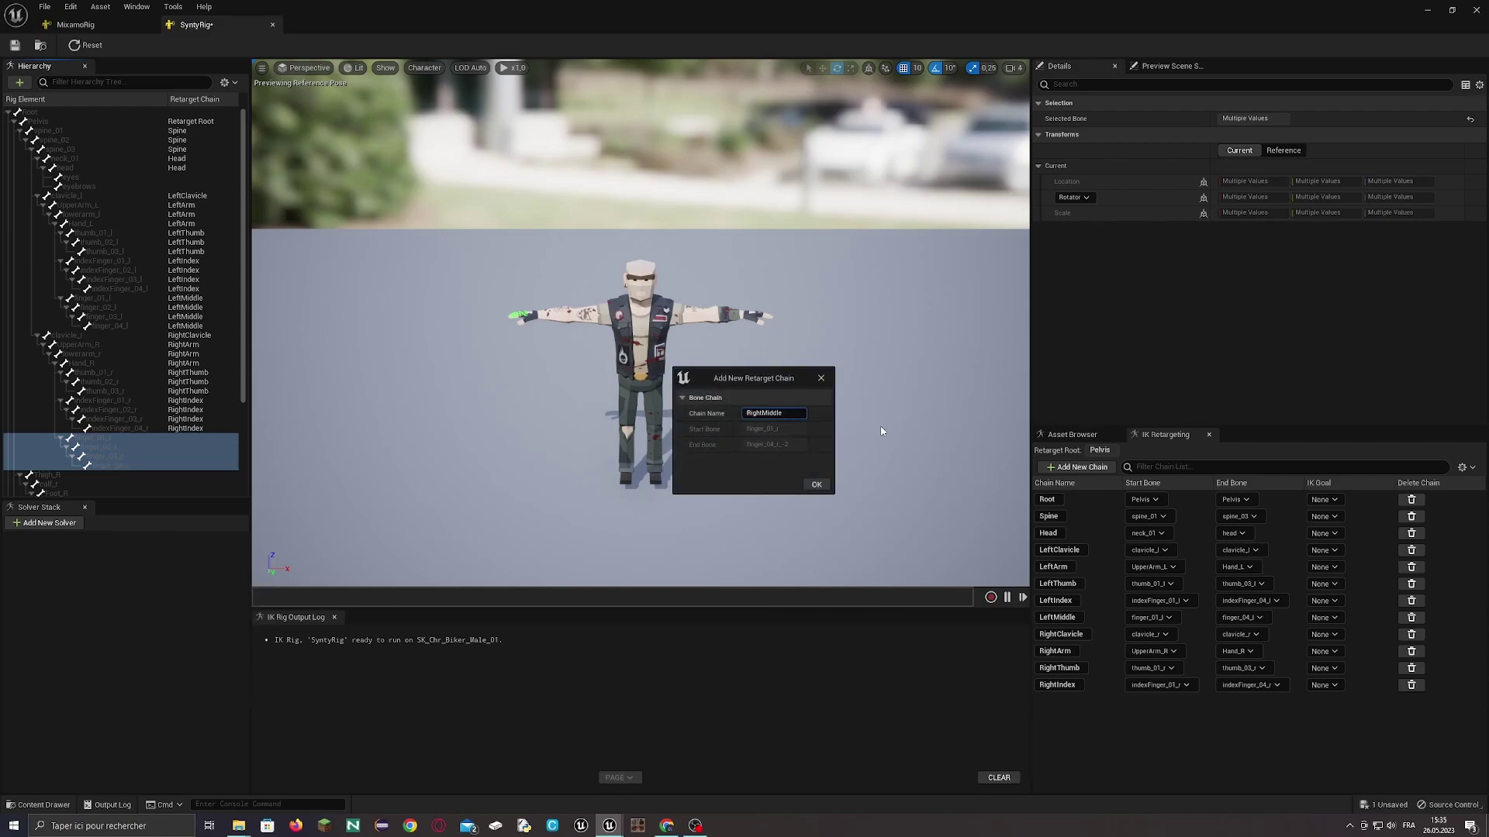
pyautogui.click(817, 486)
pyautogui.click(831, 443)
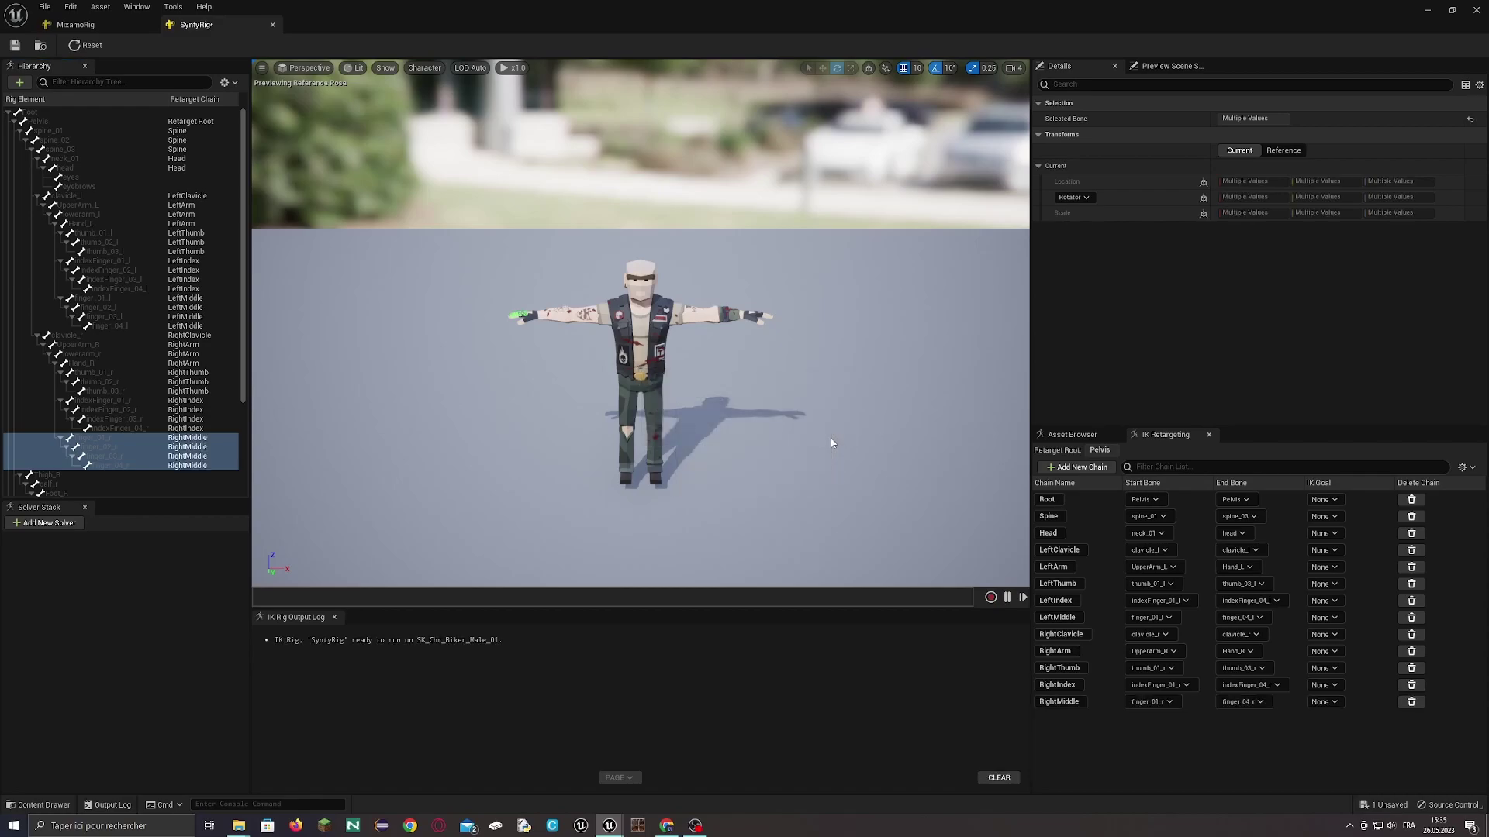
# - Add a retarget chain named RightLeg from the Thigh_R to toes_r bones, without a goal
pyautogui.scroll(-3, 82, 449)
pyautogui.click(59, 361)
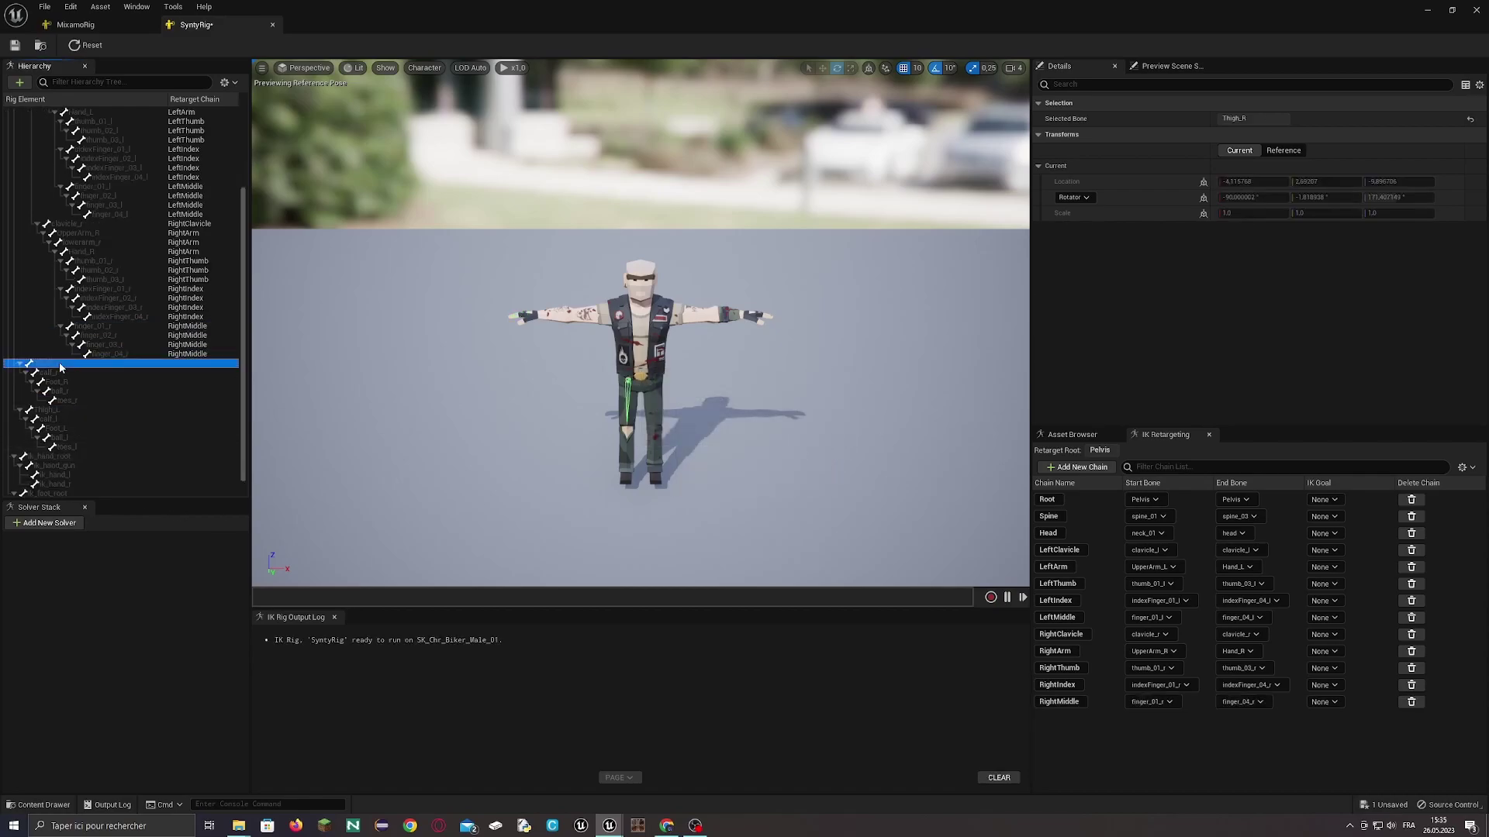
pyautogui.keyDown('shift'); pyautogui.click(73, 401); pyautogui.keyUp('shift')
pyautogui.rightClick(71, 401)
pyautogui.click(153, 600)
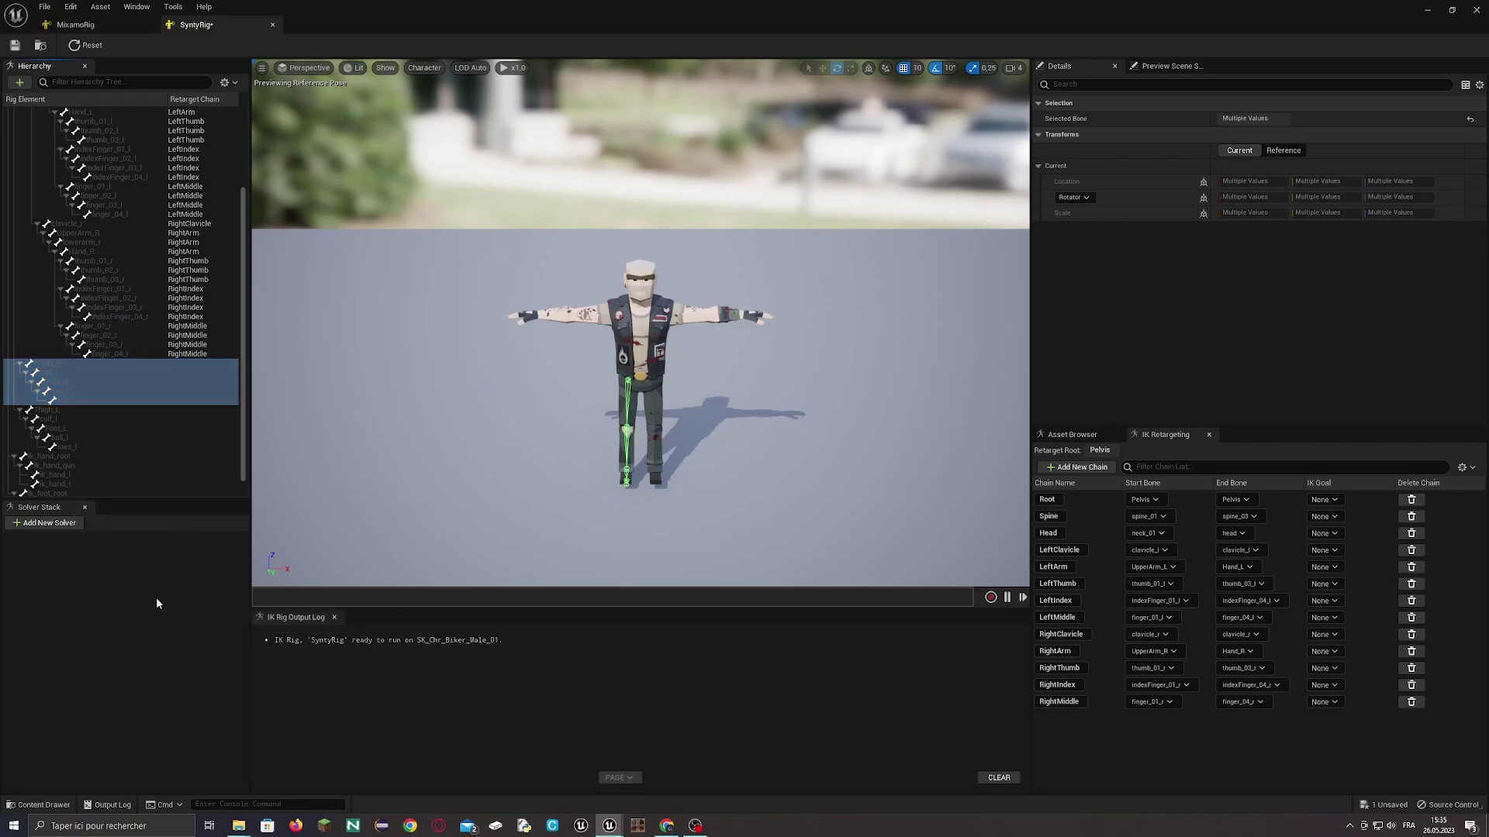
pyautogui.click(818, 486)
pyautogui.click(811, 440)
# - Add a retarget chain named LeftLeg from the Thigh_L to toes_l bones, without a goal, and save the rig
pyautogui.click(67, 411)
pyautogui.keyDown('shift'); pyautogui.click(73, 444); pyautogui.keyUp('shift')
pyautogui.rightClick(72, 444)
pyautogui.click(133, 652)
pyautogui.click(818, 486)
pyautogui.click(811, 440)
pyautogui.scroll(-1, 121, 465)
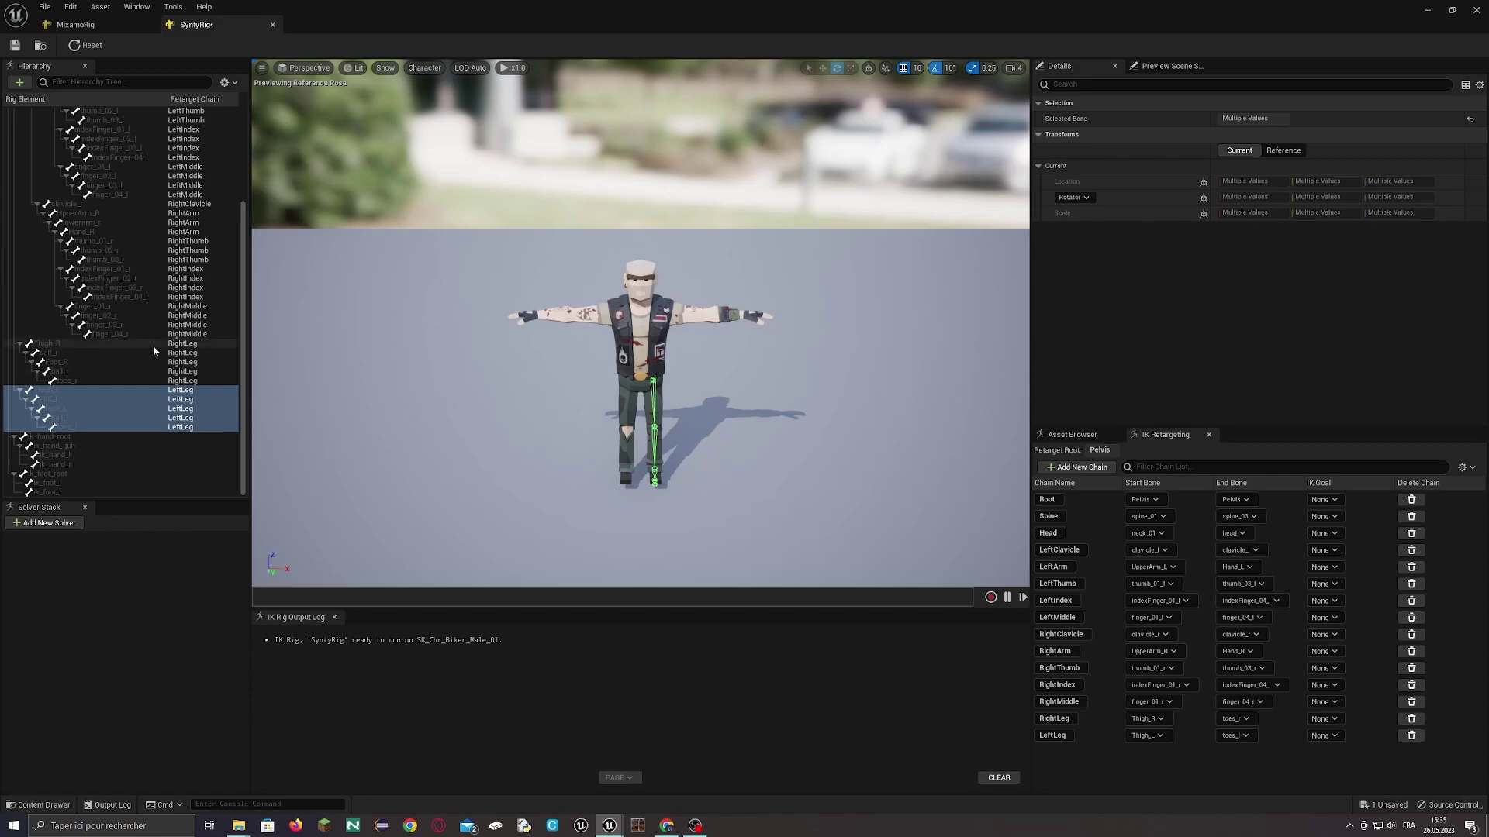
pyautogui.scroll(3, 153, 350)
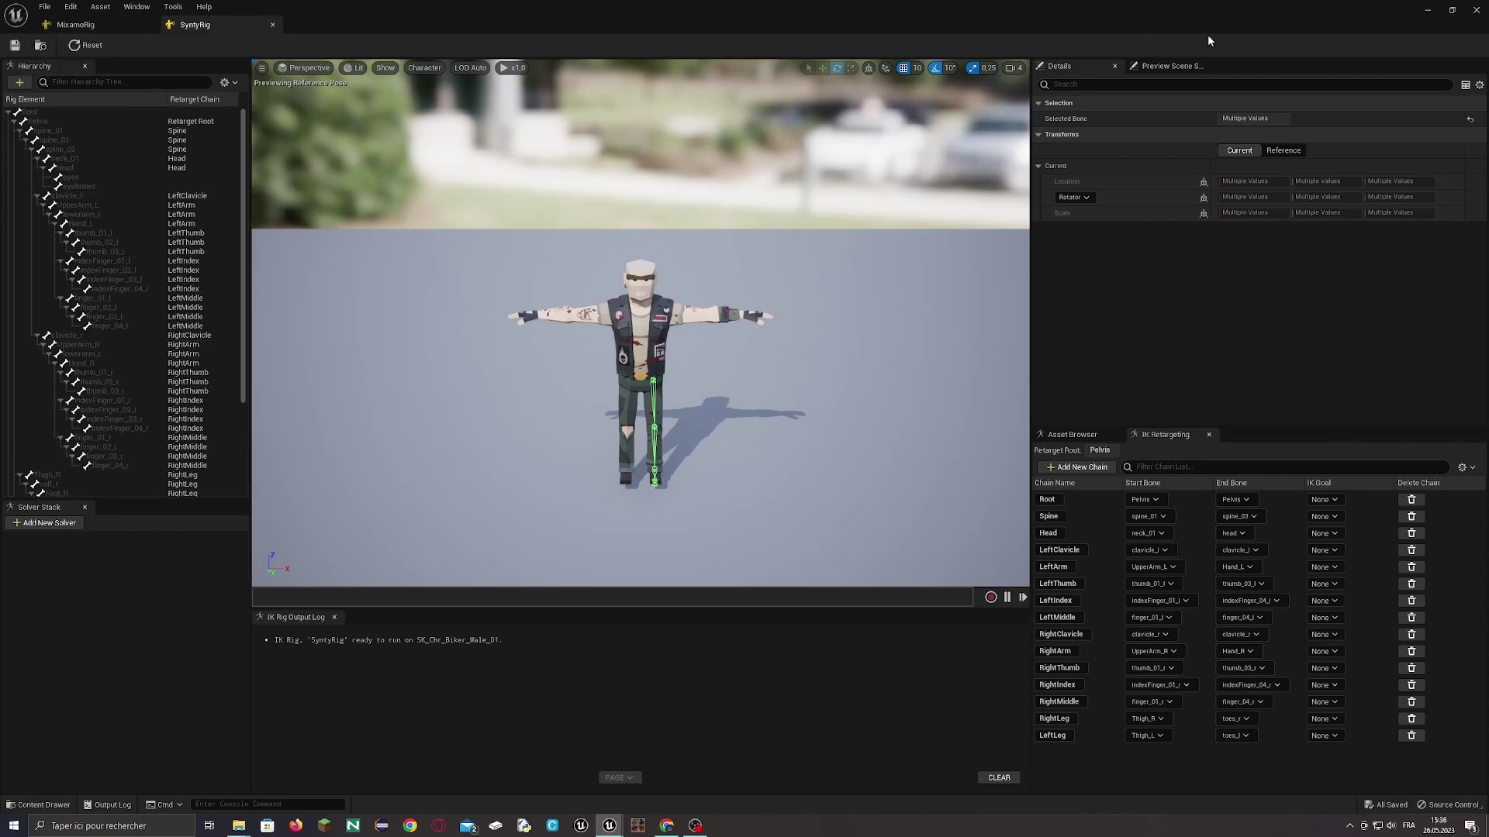
# - Create an IK Retargeter named MixamoRetargeter in the Mixamo Rigs folder, with MixamoRig as the rig to copy animation from
pyautogui.click(1441, 19)
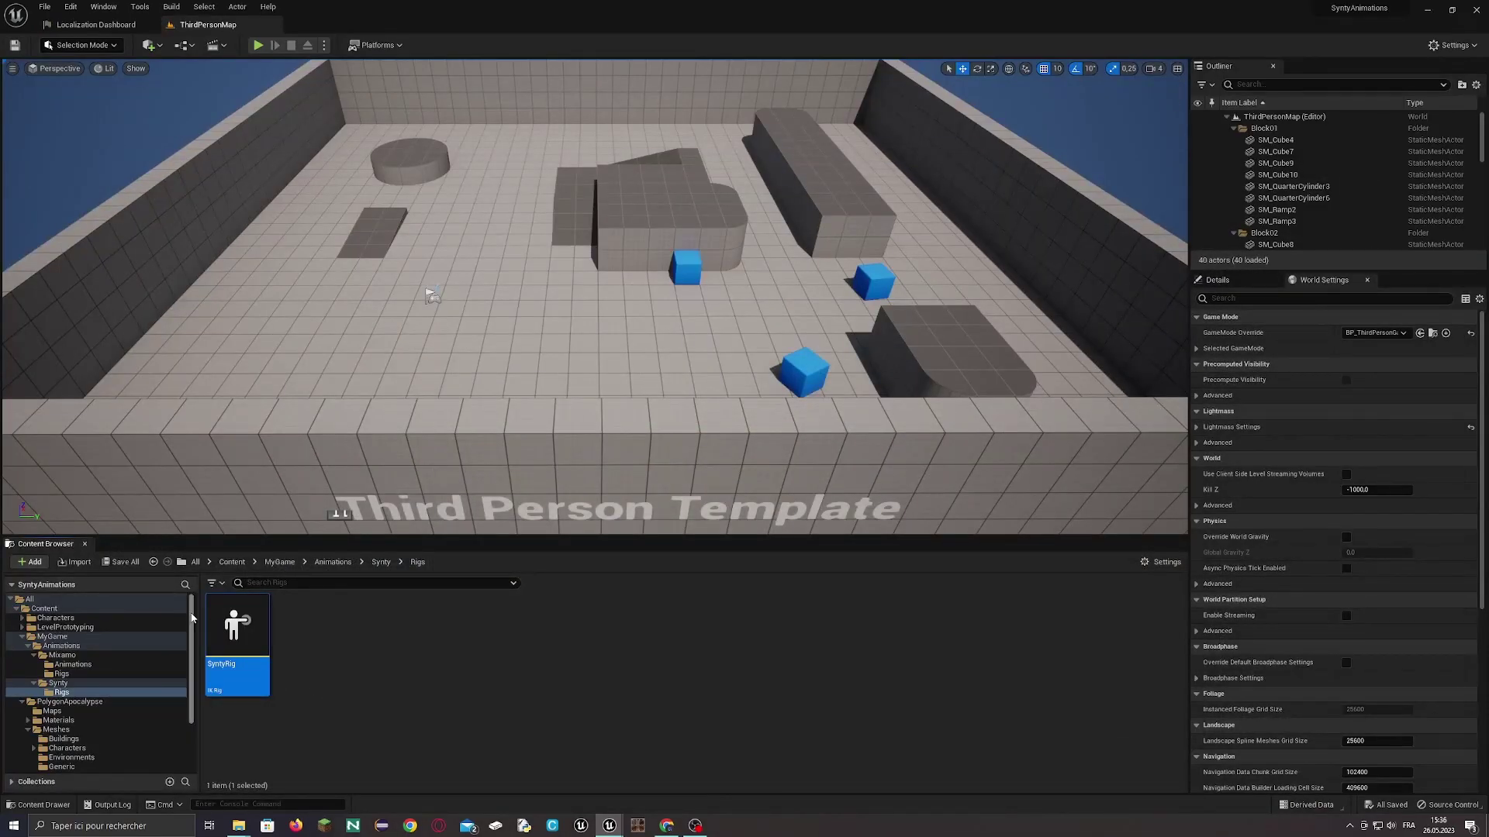
pyautogui.click(62, 674)
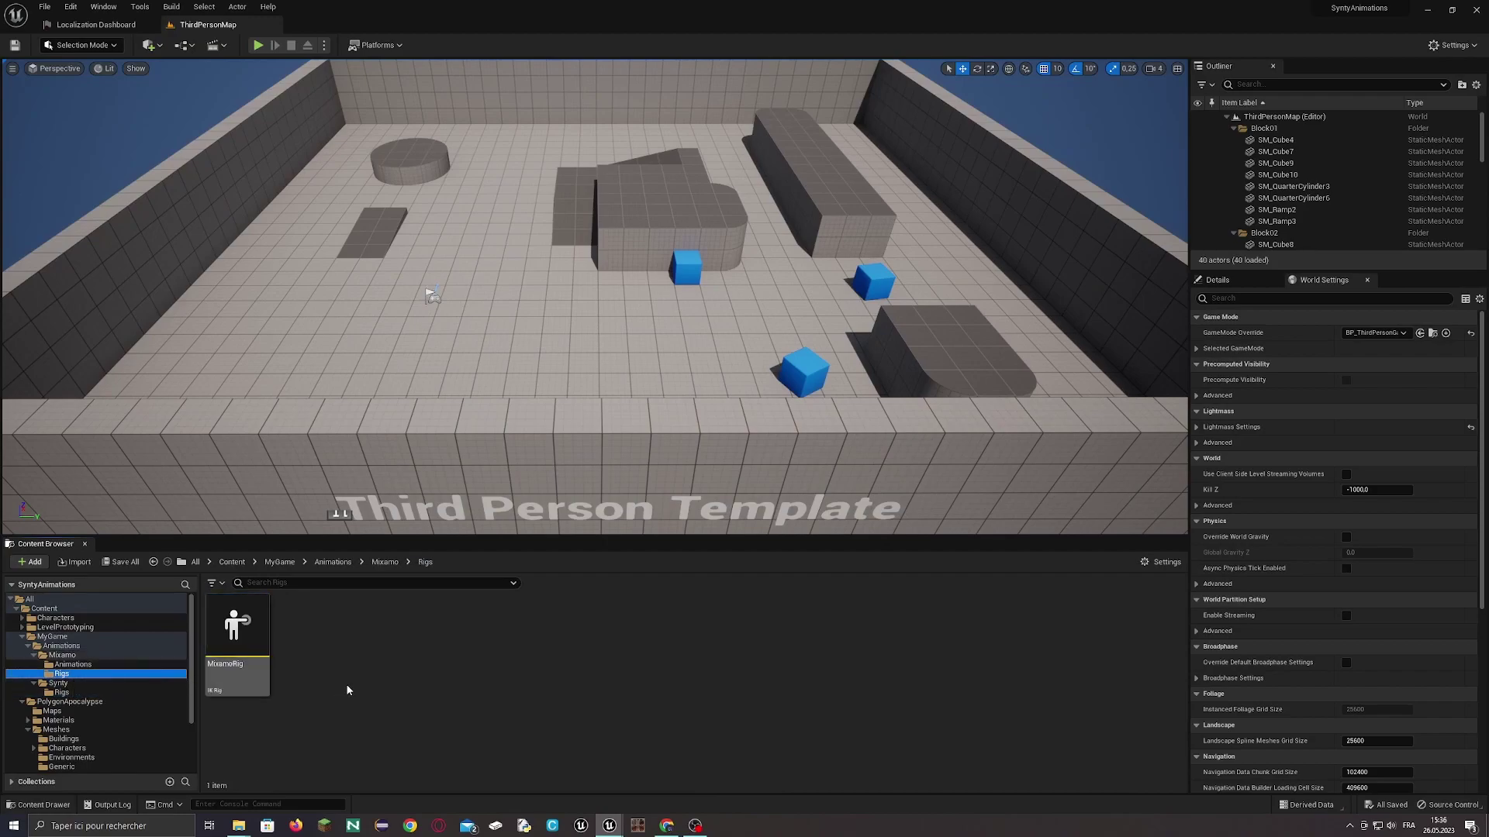
pyautogui.rightClick(339, 661)
pyautogui.moveTo(434, 441)
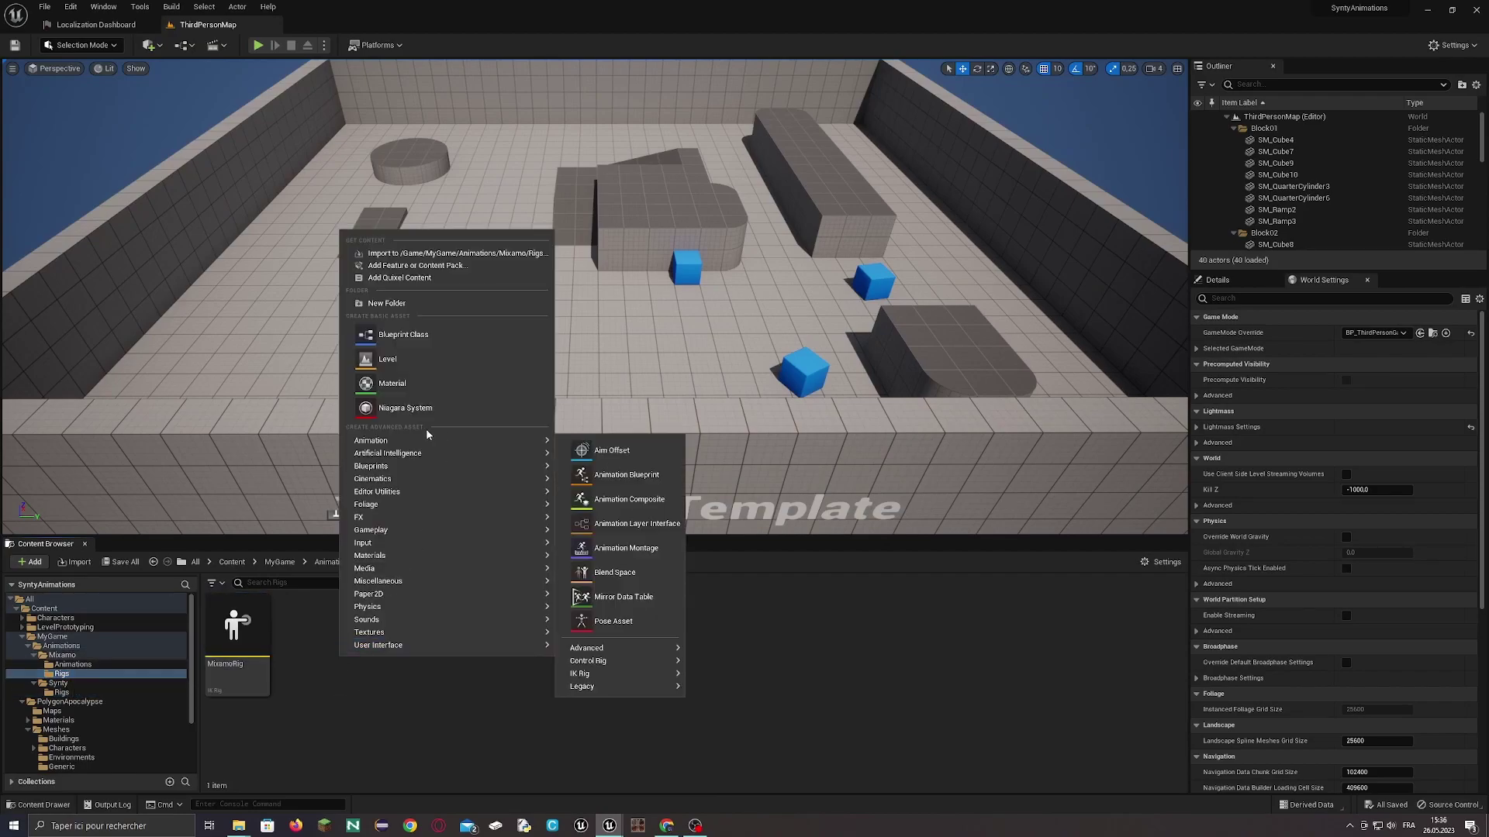
pyautogui.moveTo(623, 660)
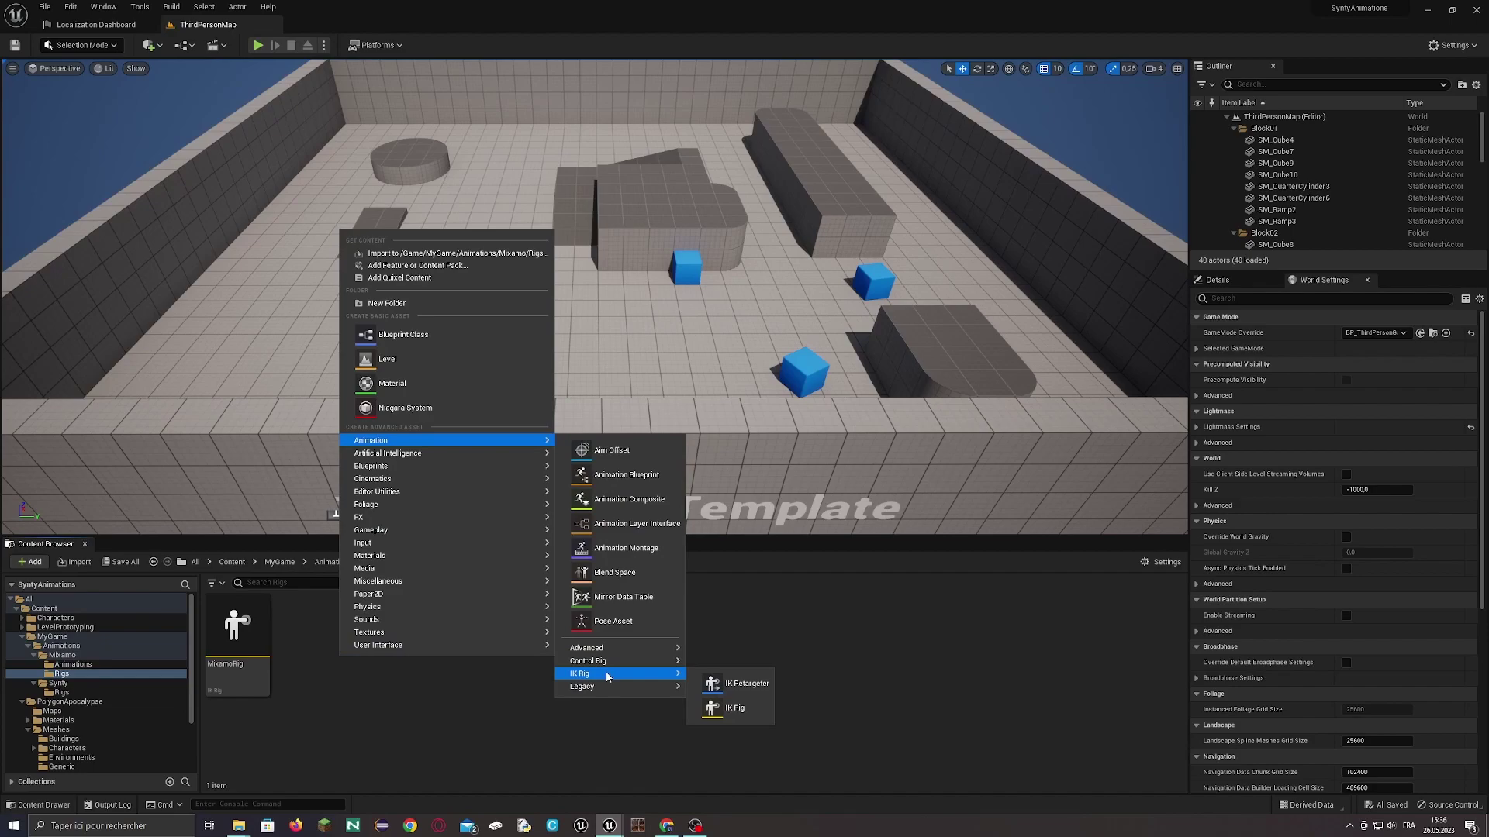
pyautogui.click(745, 685)
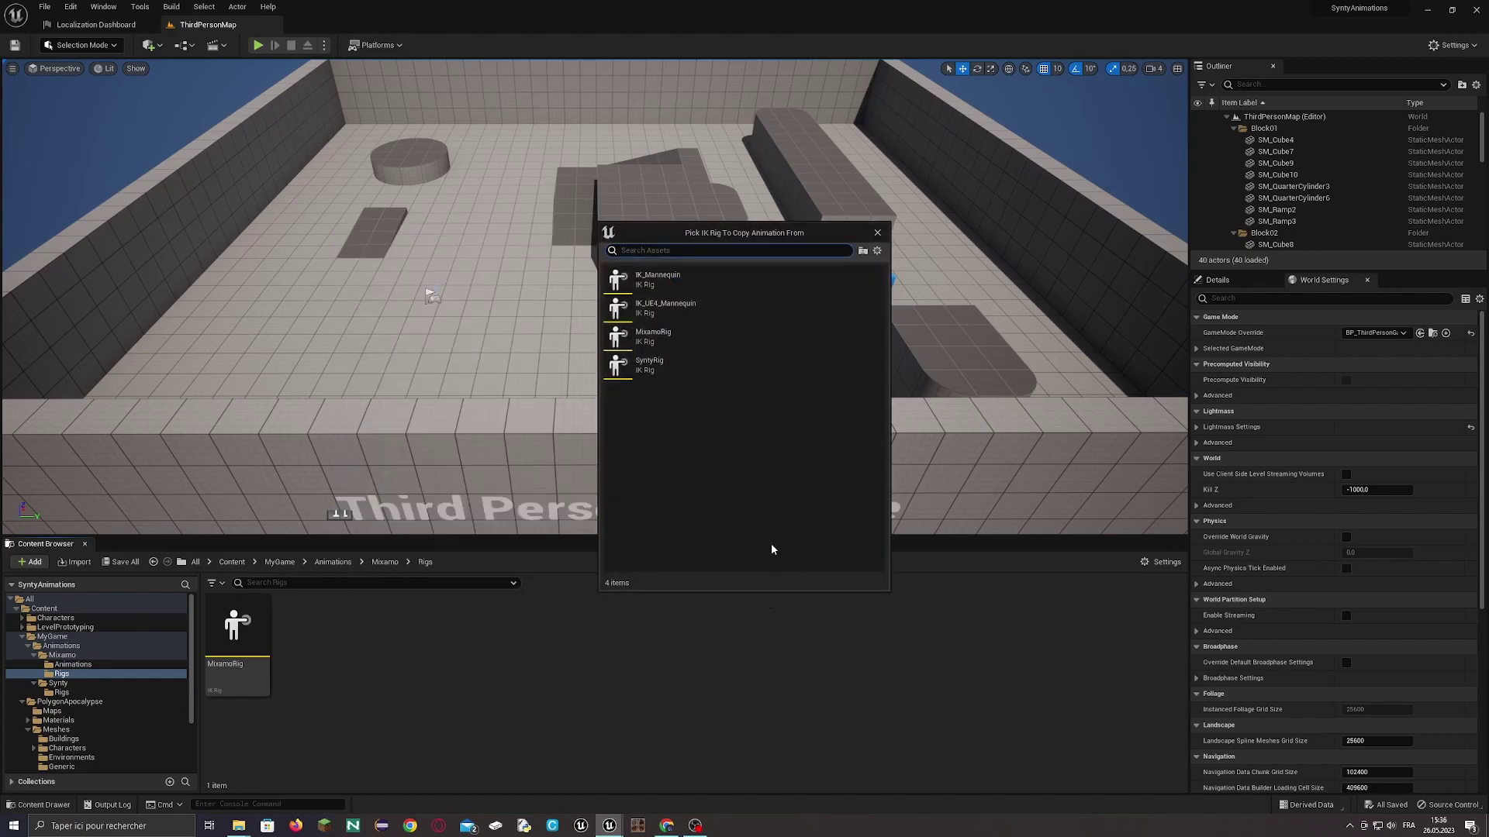
pyautogui.click(698, 337)
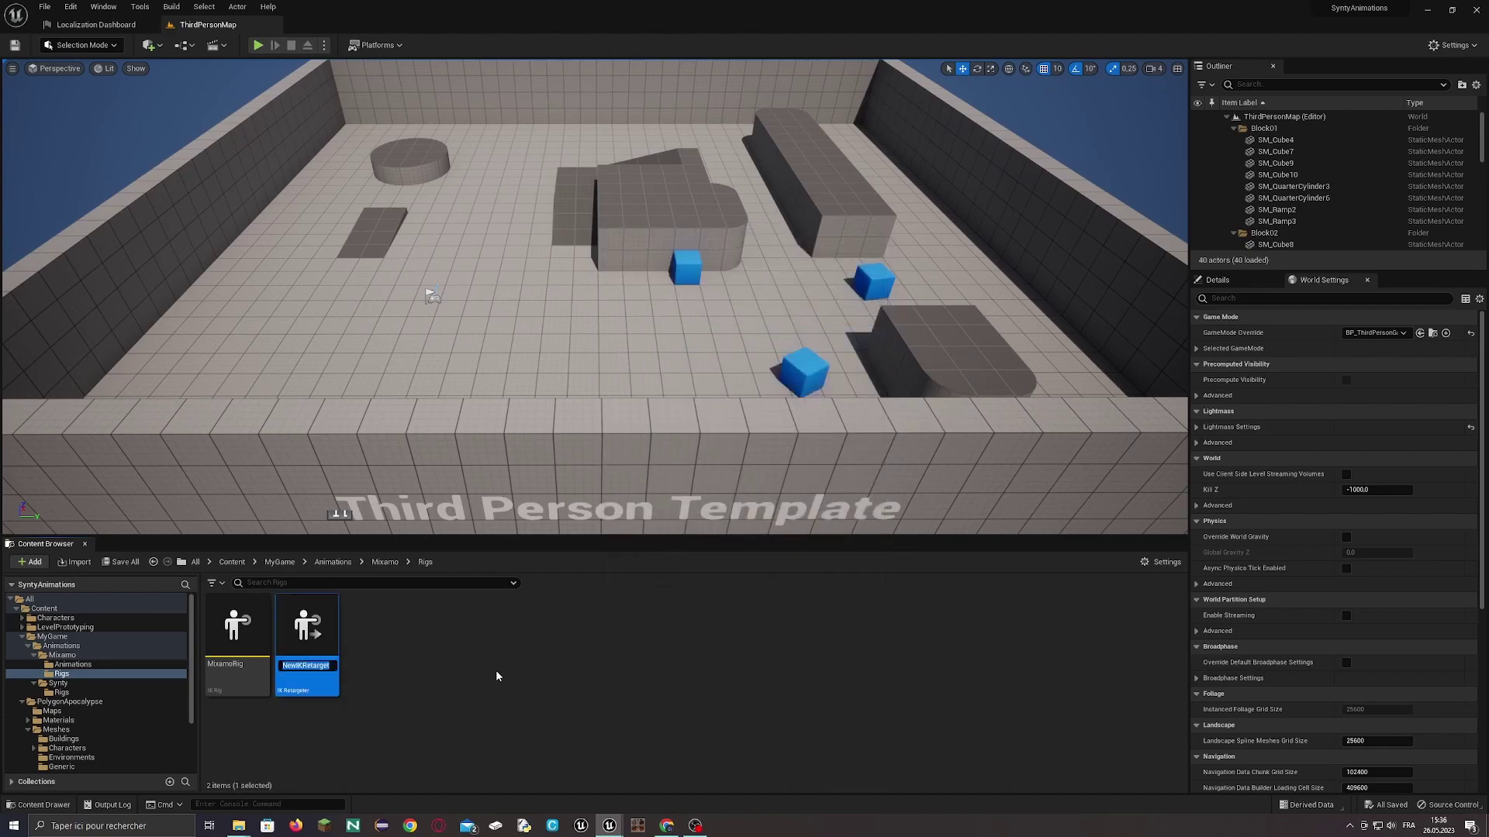
pyautogui.write('MixamoRetargeter')
pyautogui.press('Return')
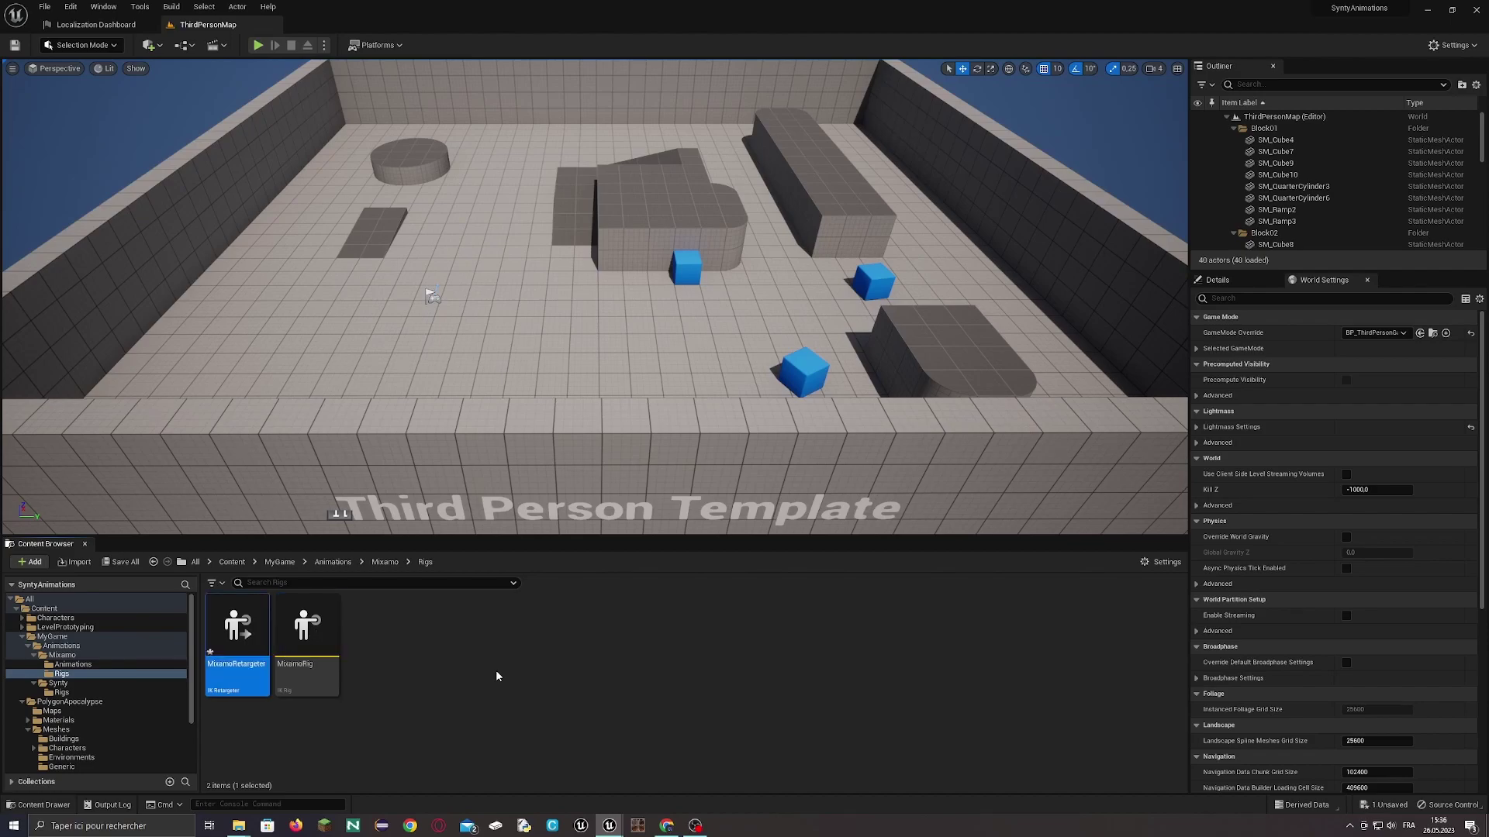
# - Open MixamoRetargeter and assign SyntyRig as its target IK rig
pyautogui.press('Return')
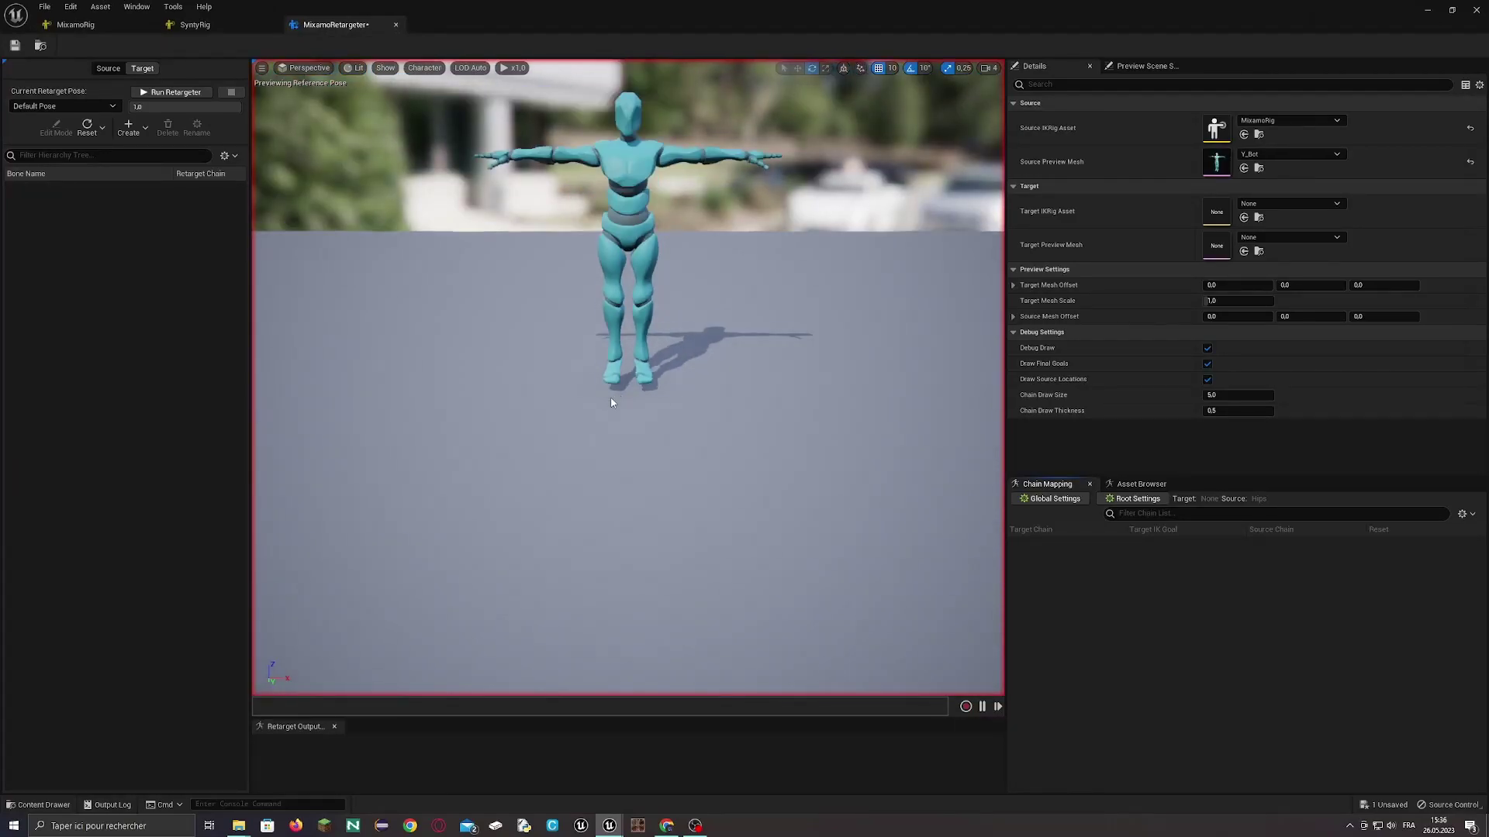
pyautogui.click(1275, 204)
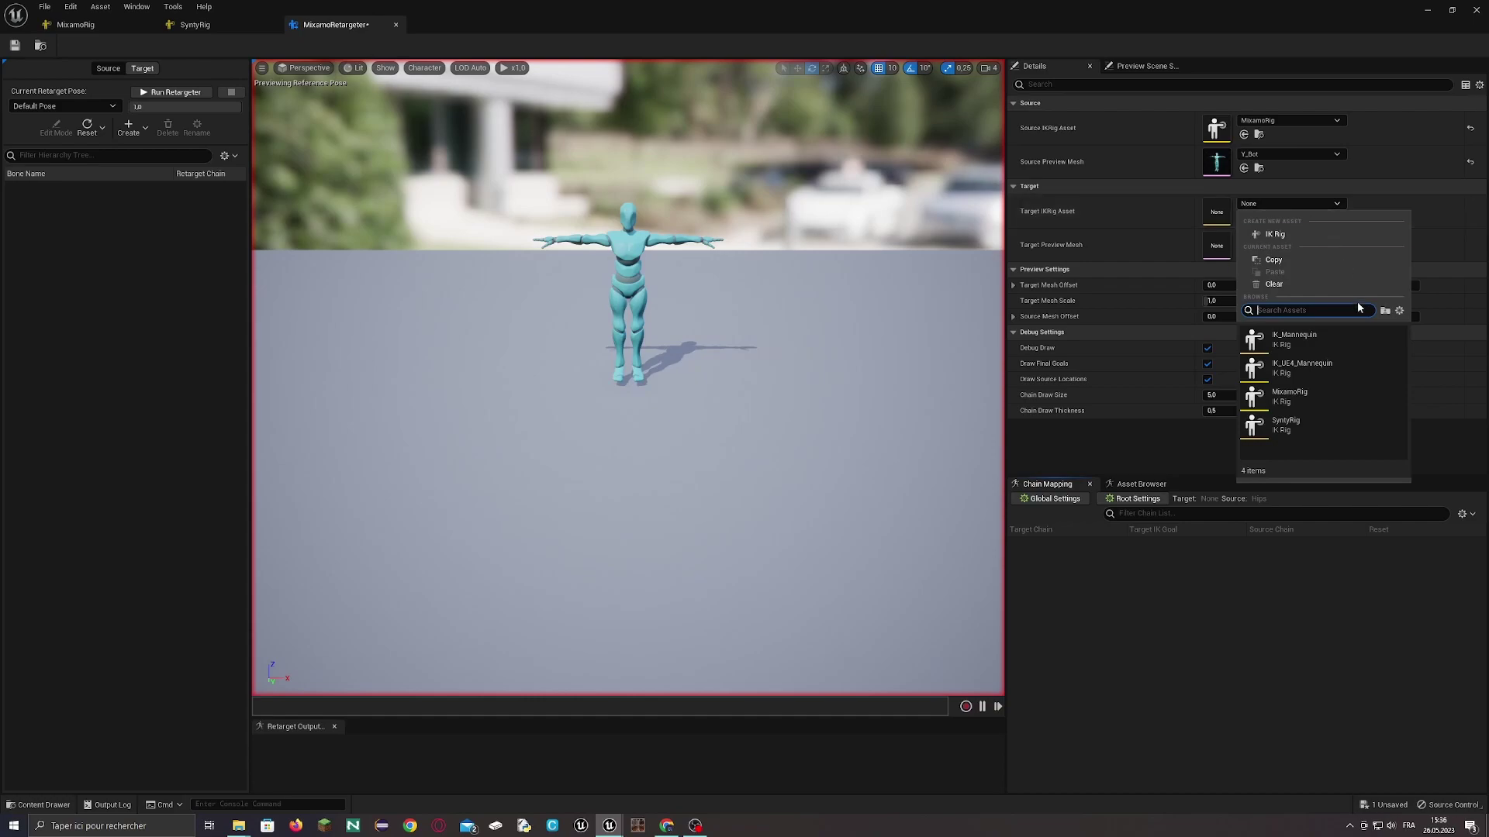
pyautogui.click(1319, 423)
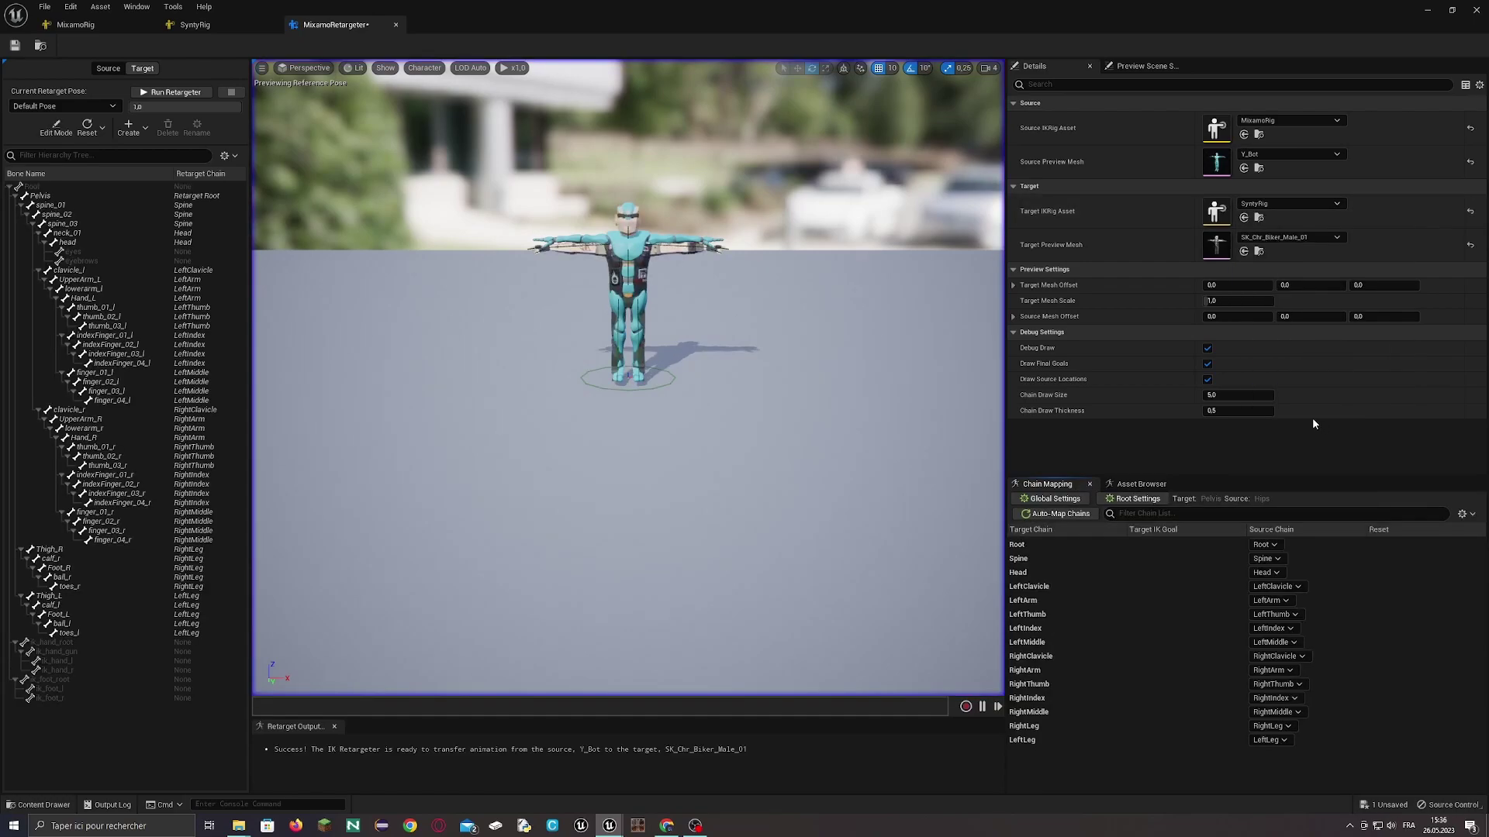
# - Set the target mesh's X offset to 200 so it stands beside the source mesh
pyautogui.click(1239, 285)
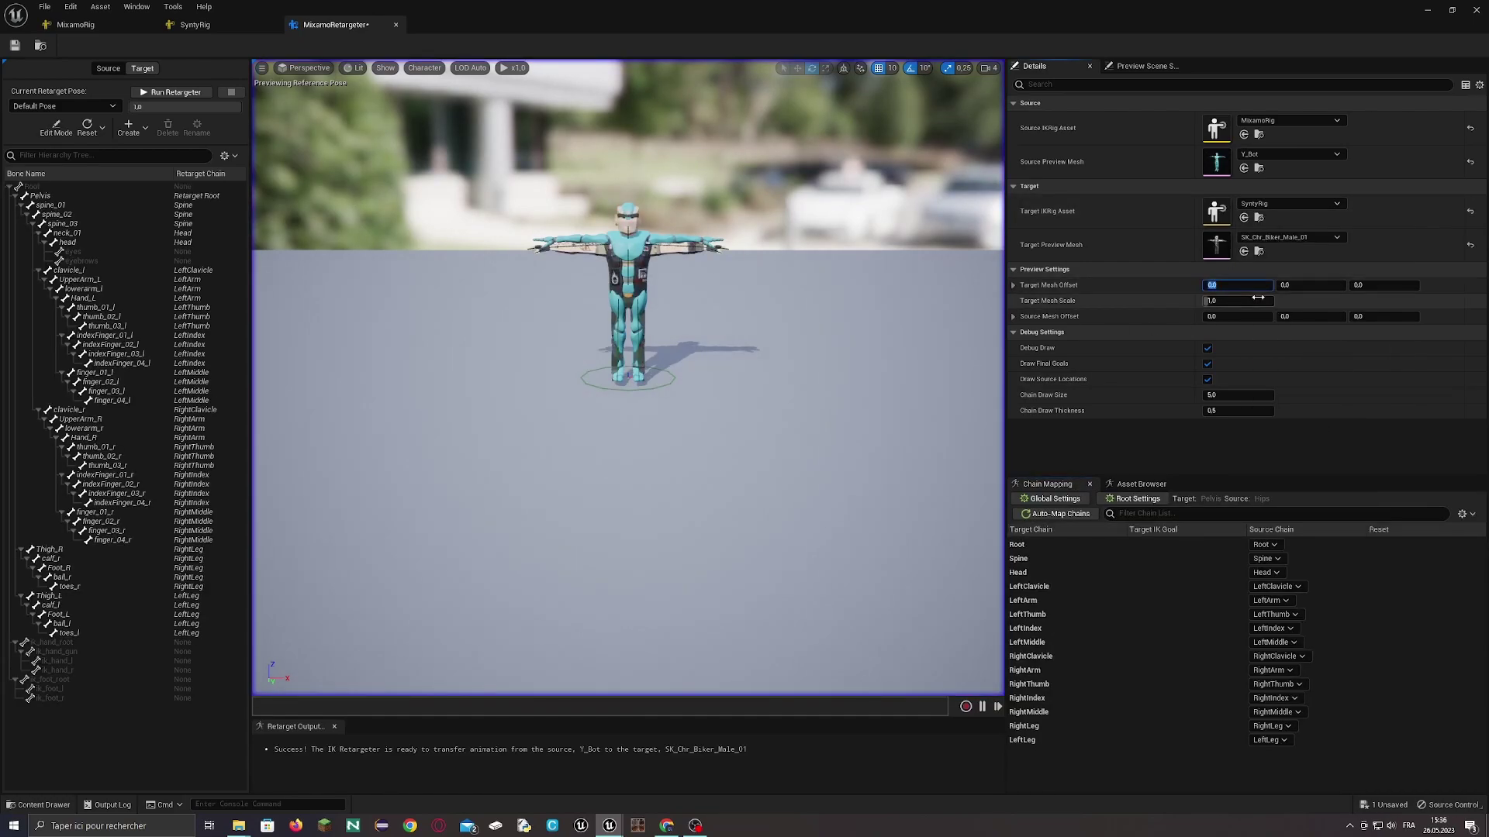
pyautogui.write('200')
pyautogui.press('Return')
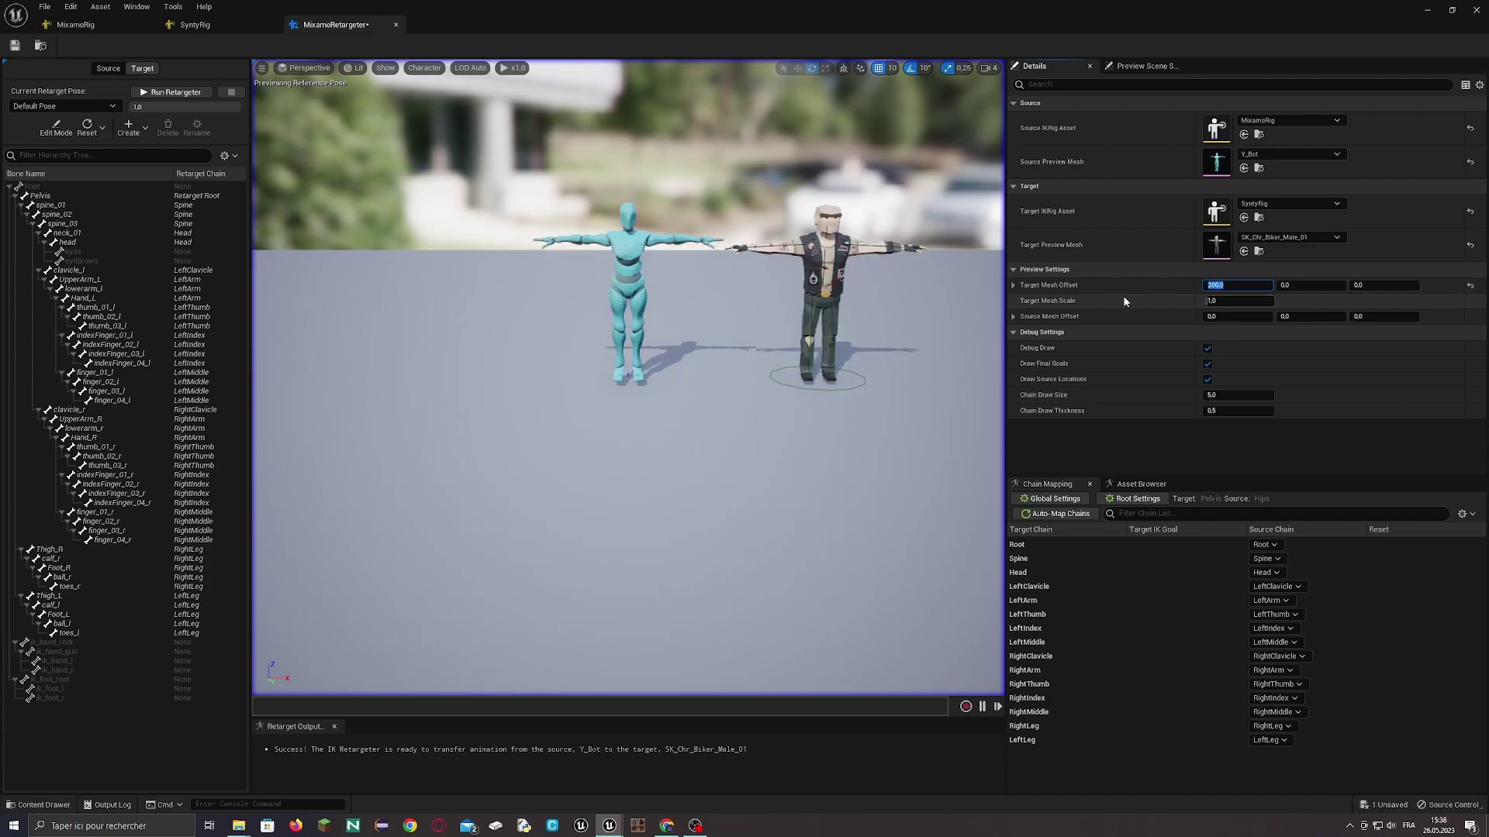
# - Save the retargeter and preview the Breathing_Idle animation on both characters
pyautogui.scroll(5, 816, 339)
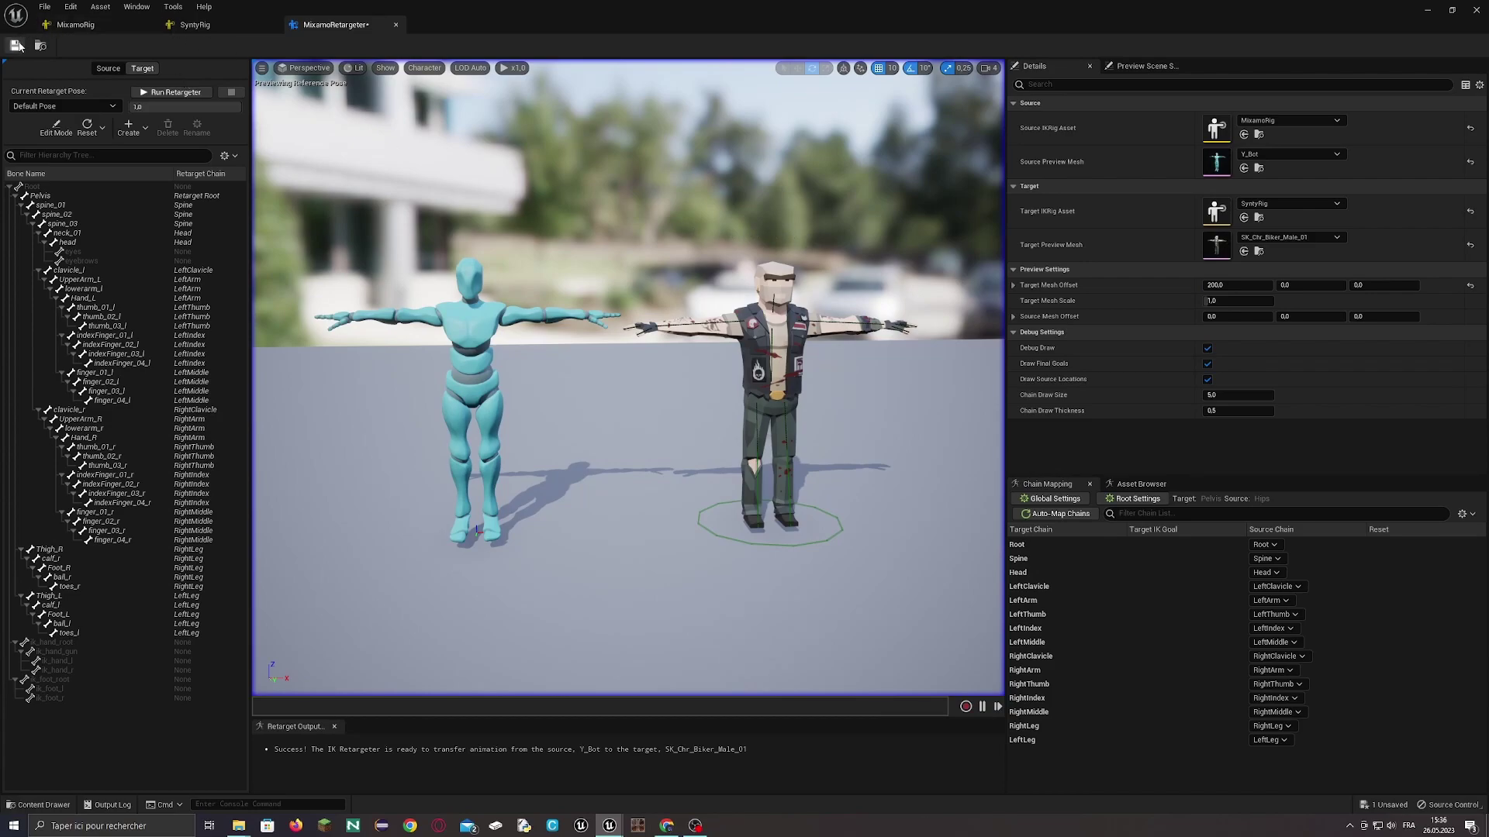
pyautogui.click(1142, 484)
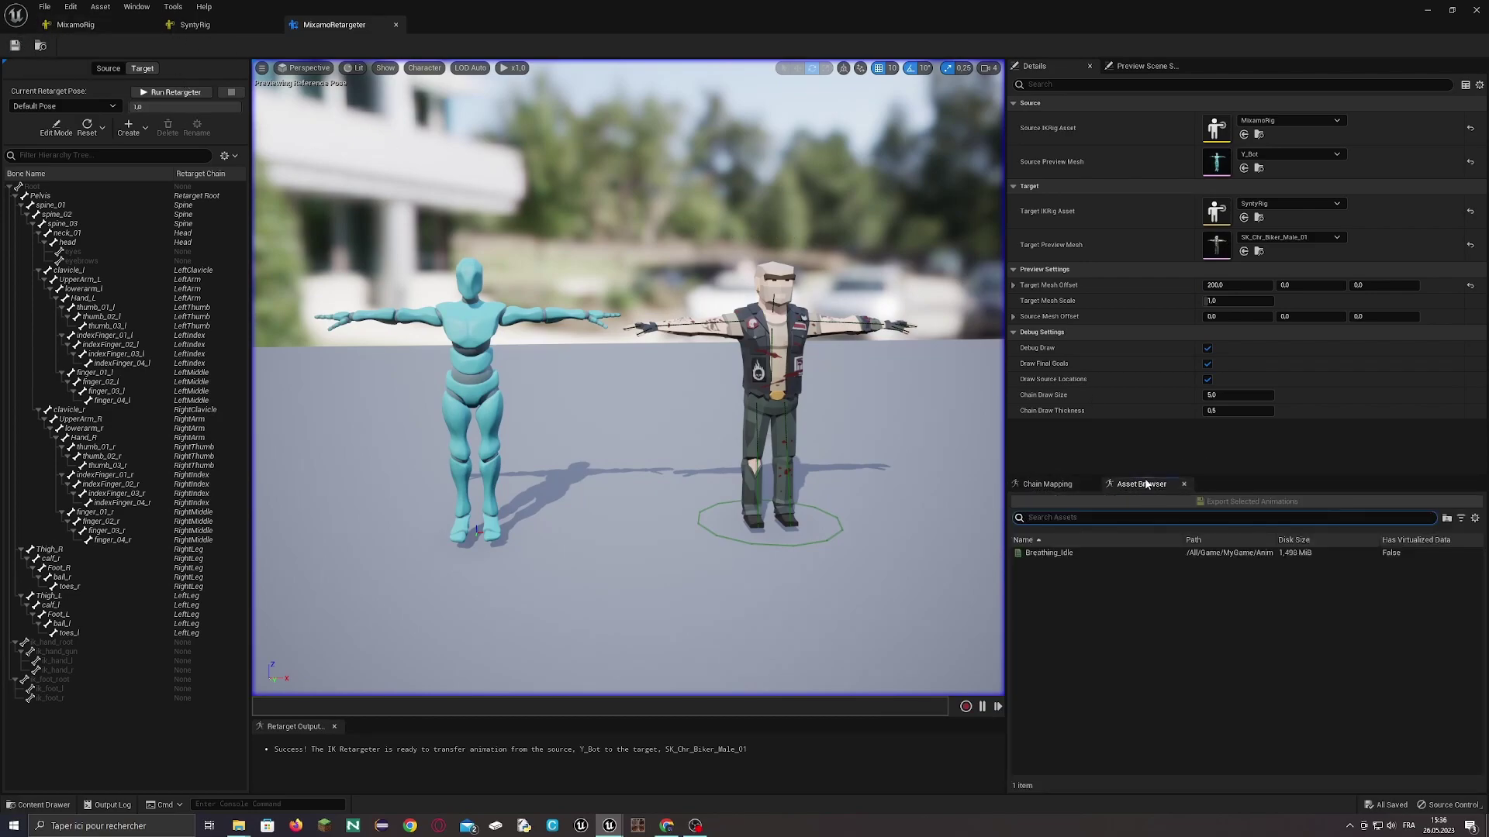
pyautogui.doubleClick(1050, 554)
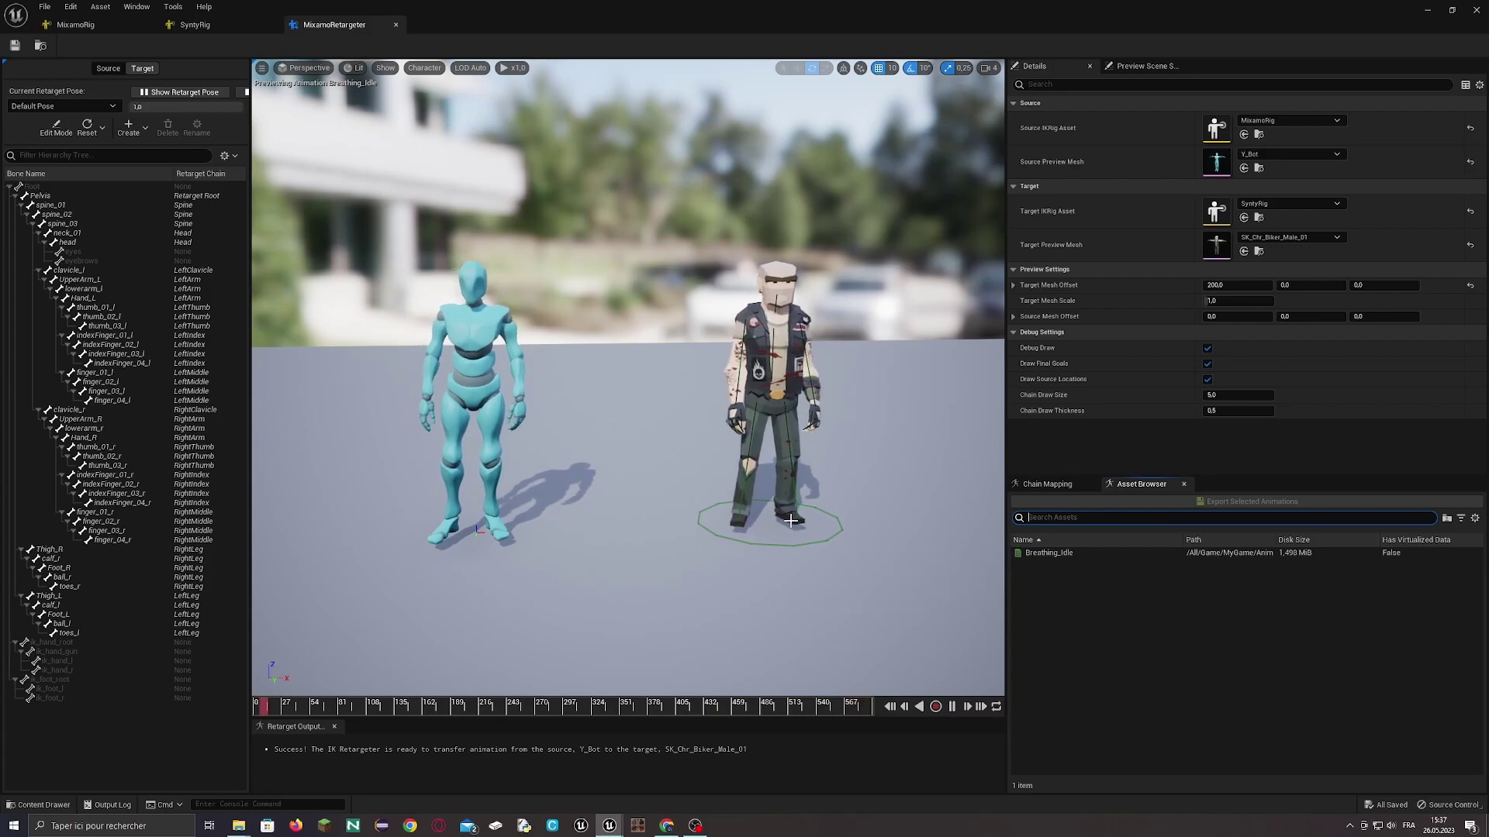
# - Set the Root chain's source chain to None, save the retargeter, and return to the level editor
pyautogui.click(1049, 484)
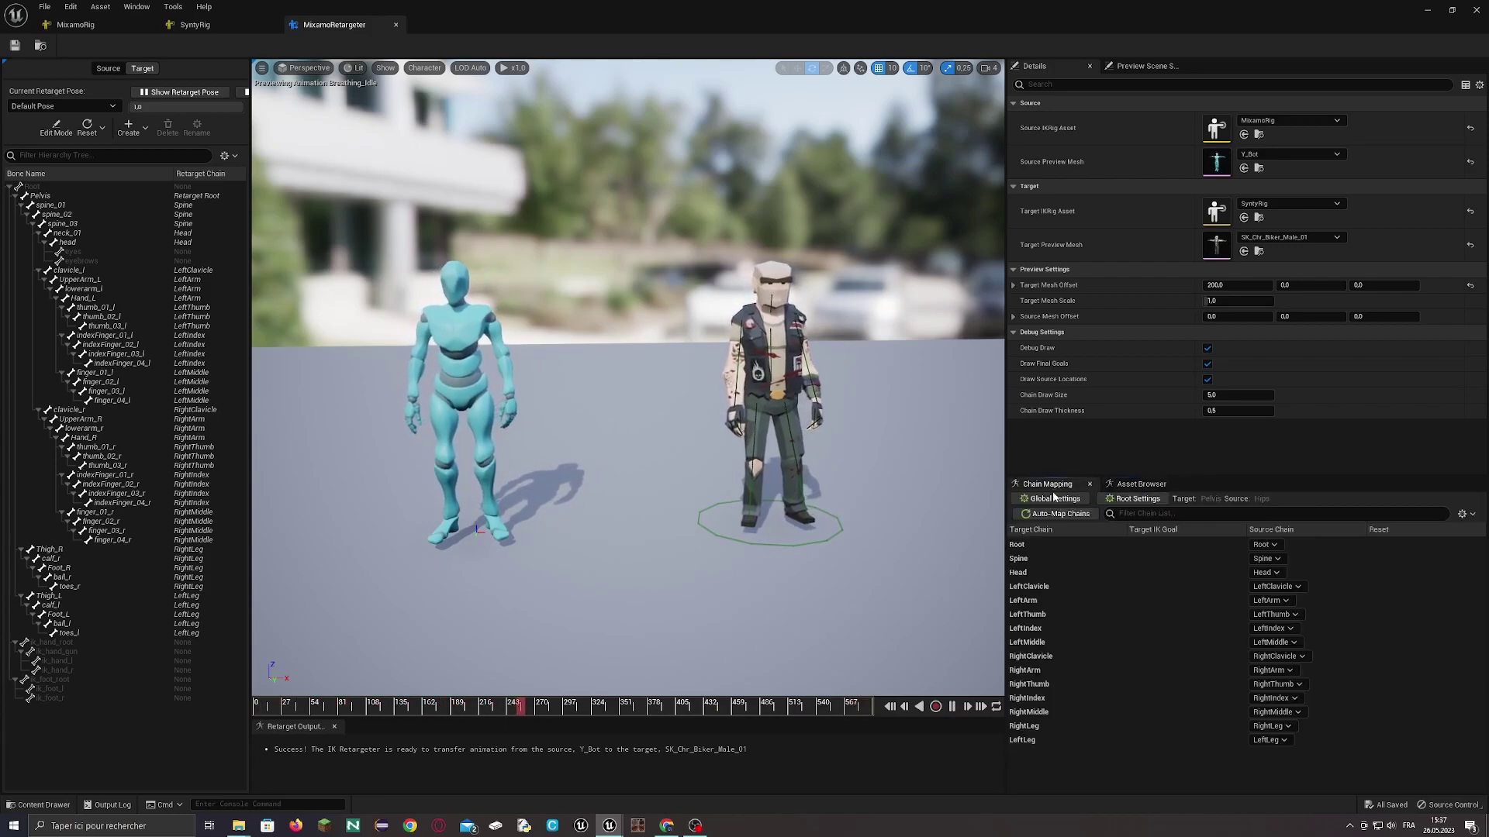
pyautogui.click(1051, 546)
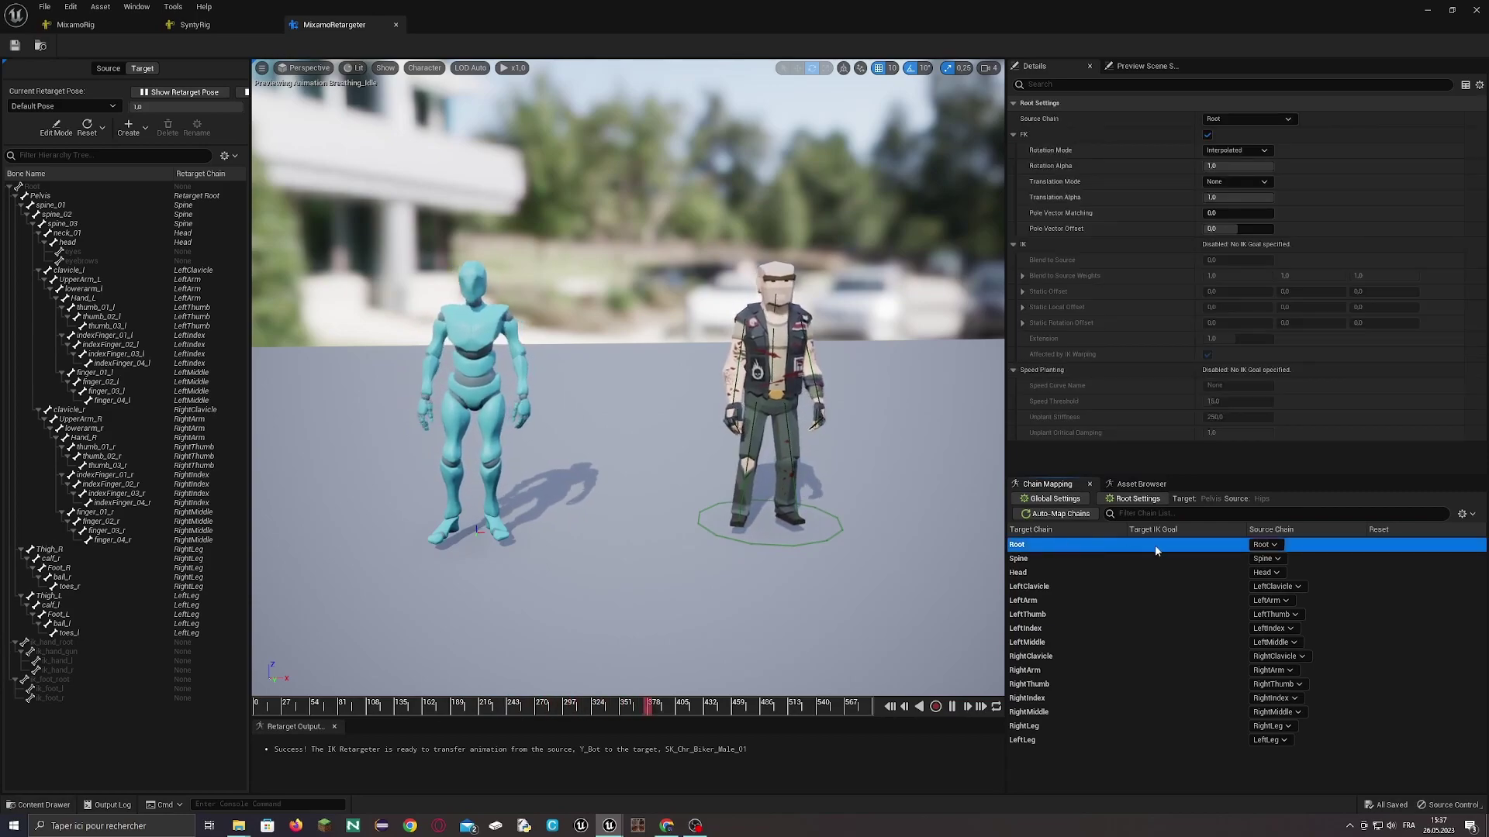
pyautogui.click(1265, 545)
pyautogui.click(1276, 570)
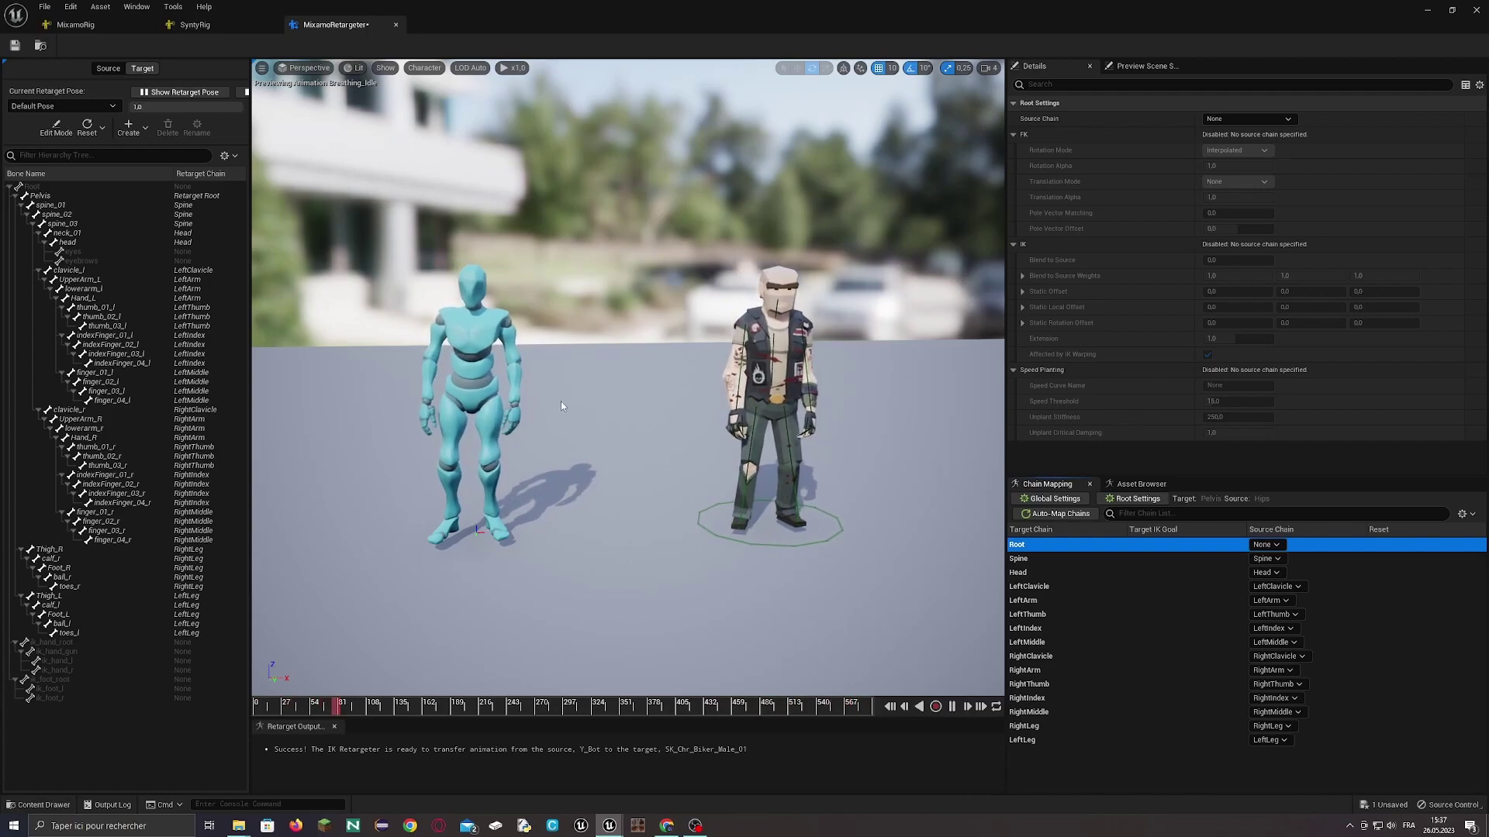
pyautogui.click(13, 46)
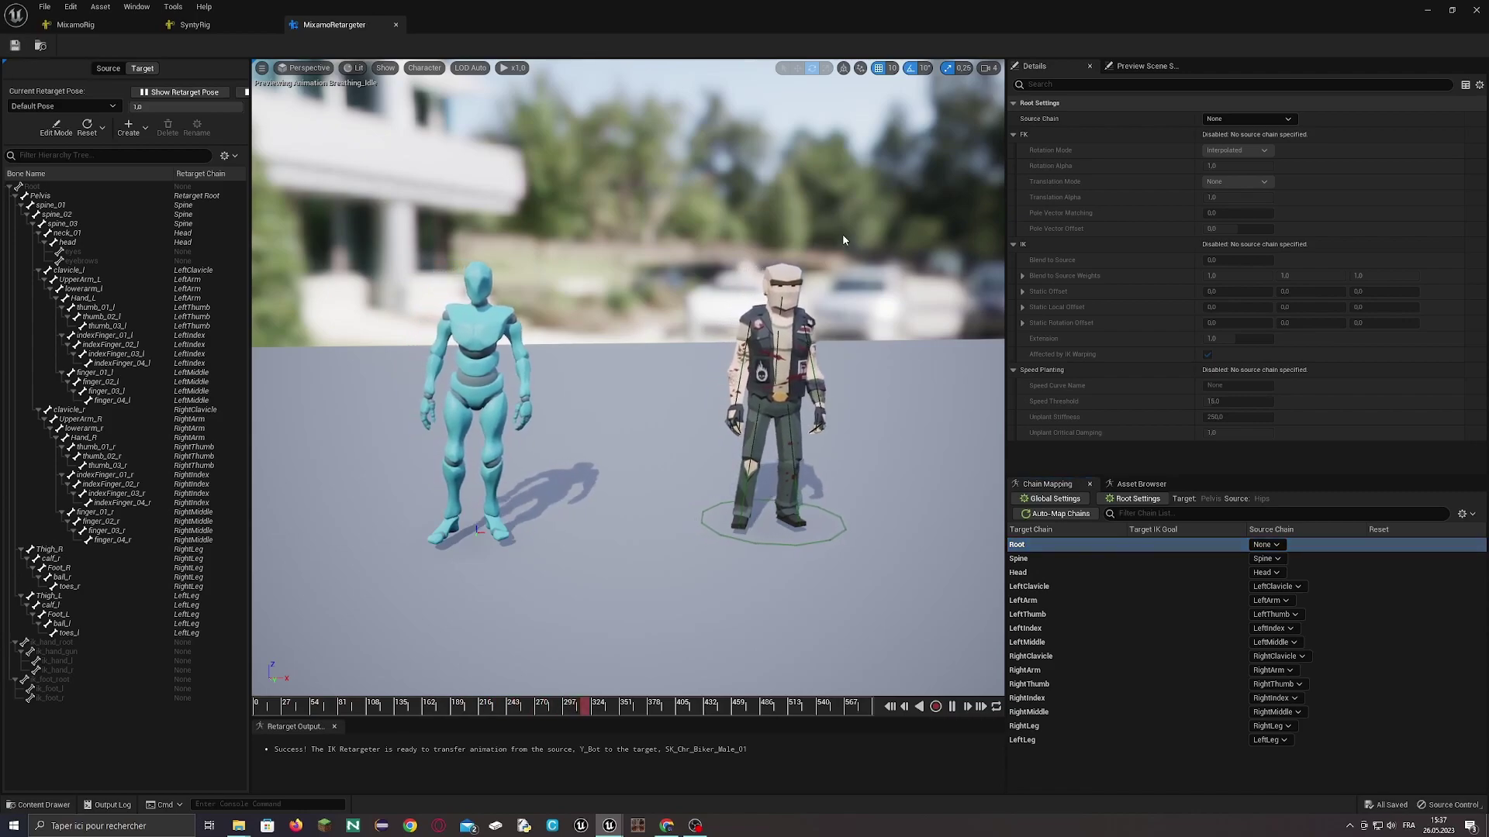
pyautogui.click(1427, 13)
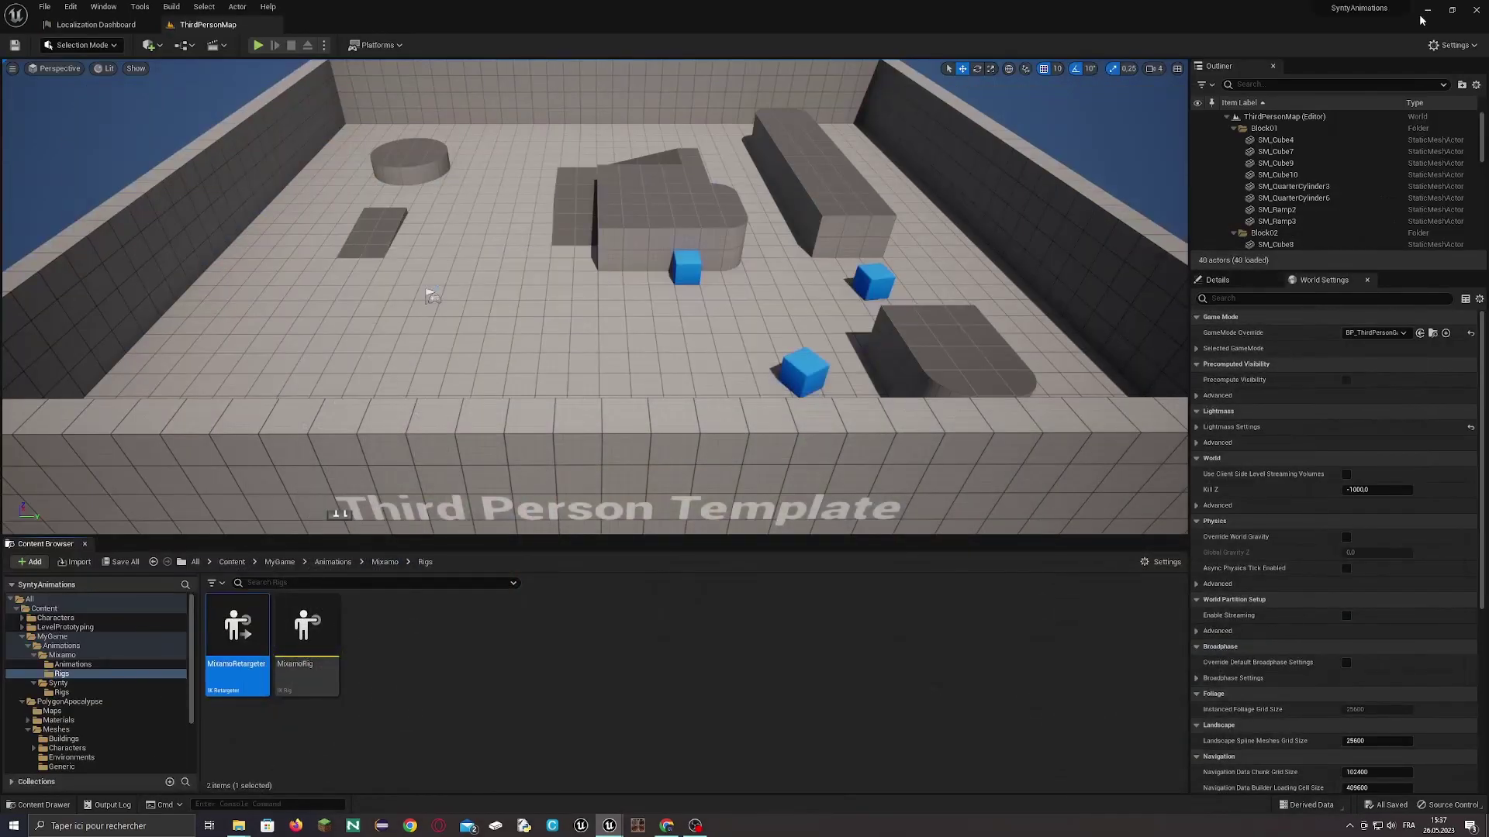
# - Create a folder named Animations inside the MyGame/Animations/Synty folder
pyautogui.click(461, 676)
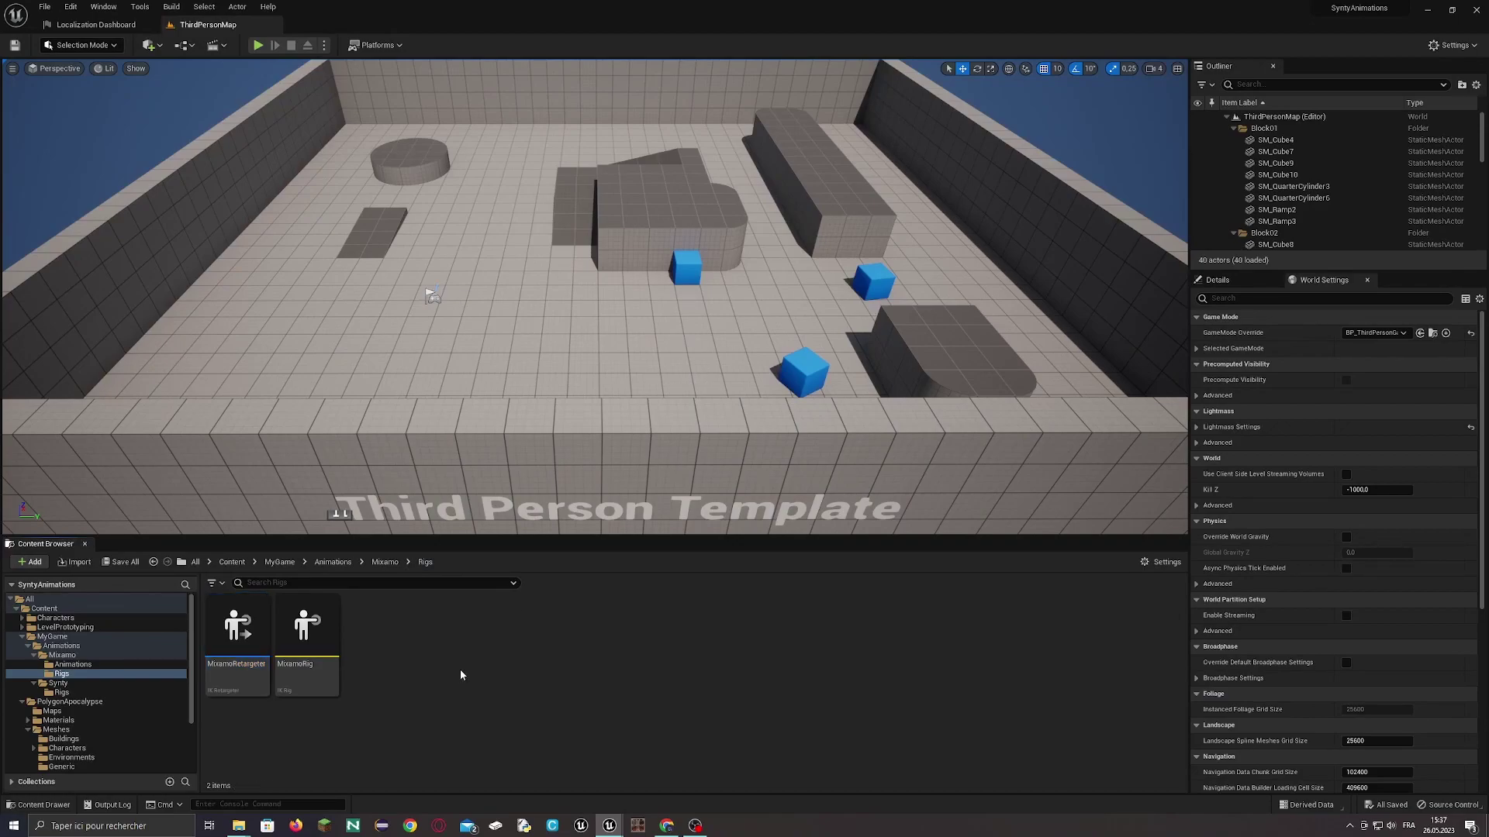
pyautogui.click(76, 665)
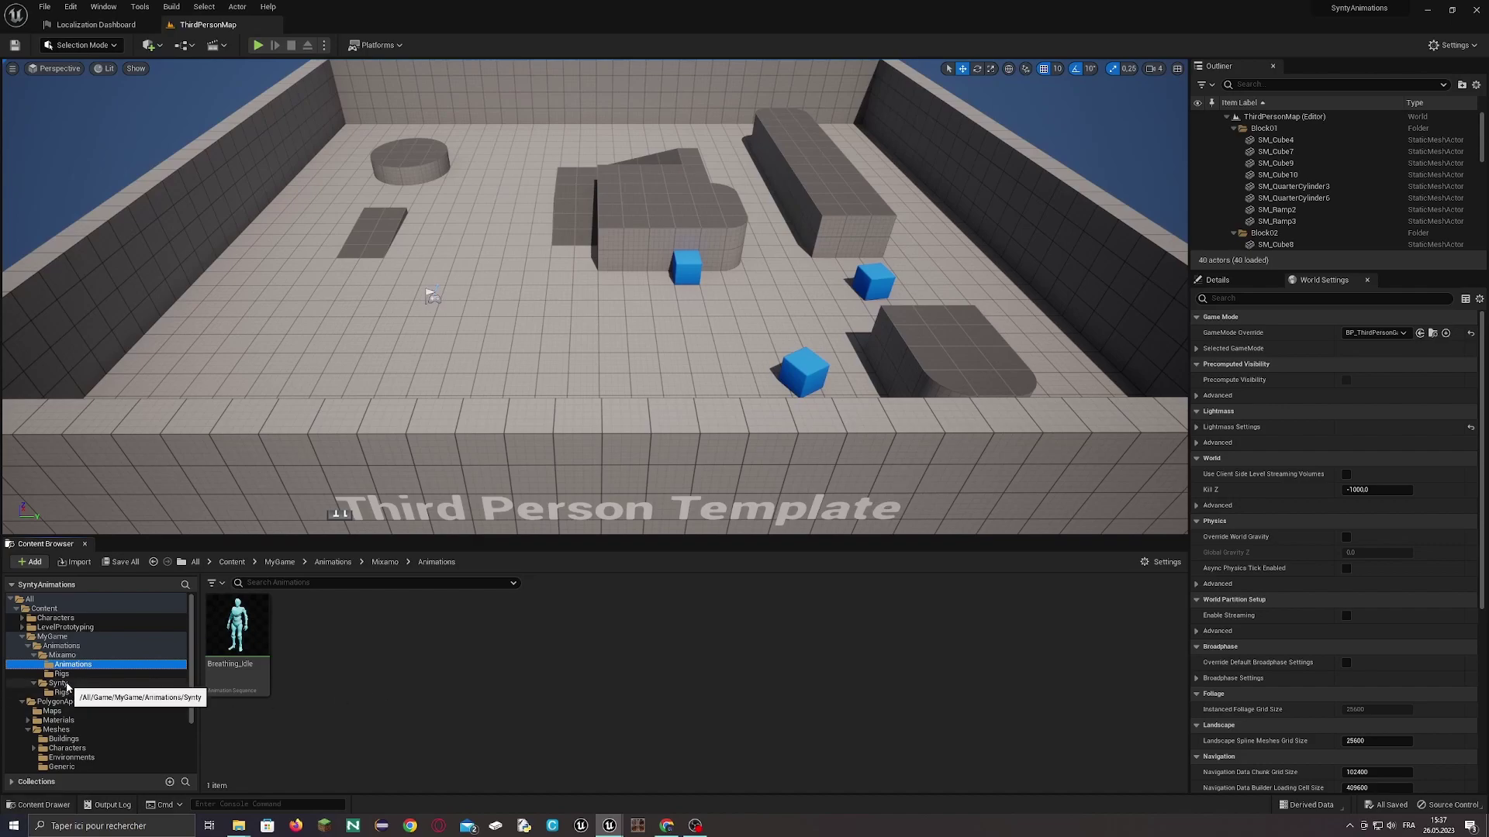
pyautogui.click(67, 685)
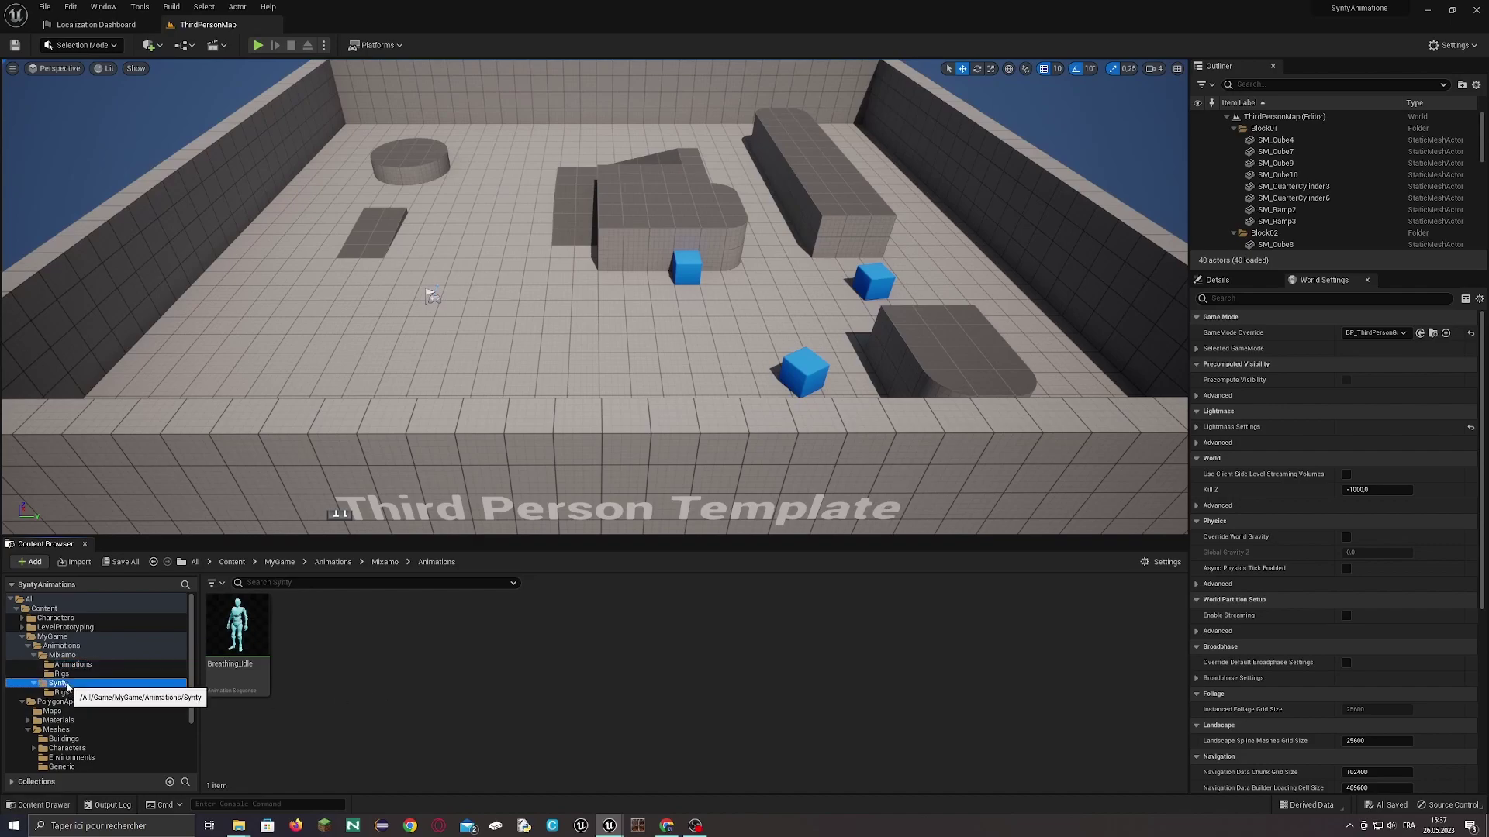
pyautogui.rightClick(336, 672)
pyautogui.click(372, 312)
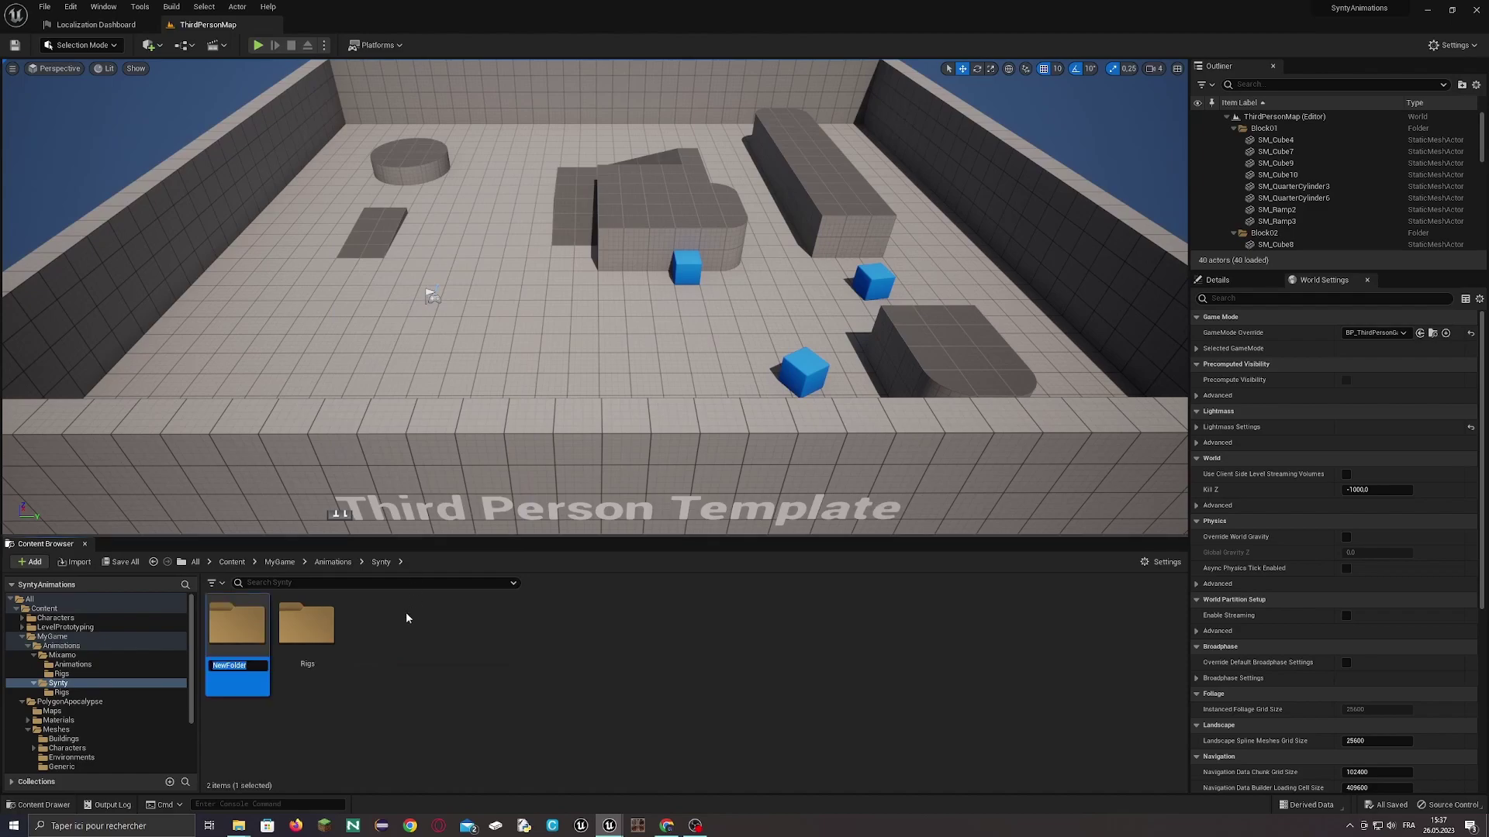
pyautogui.write('Animations')
pyautogui.press('Return')
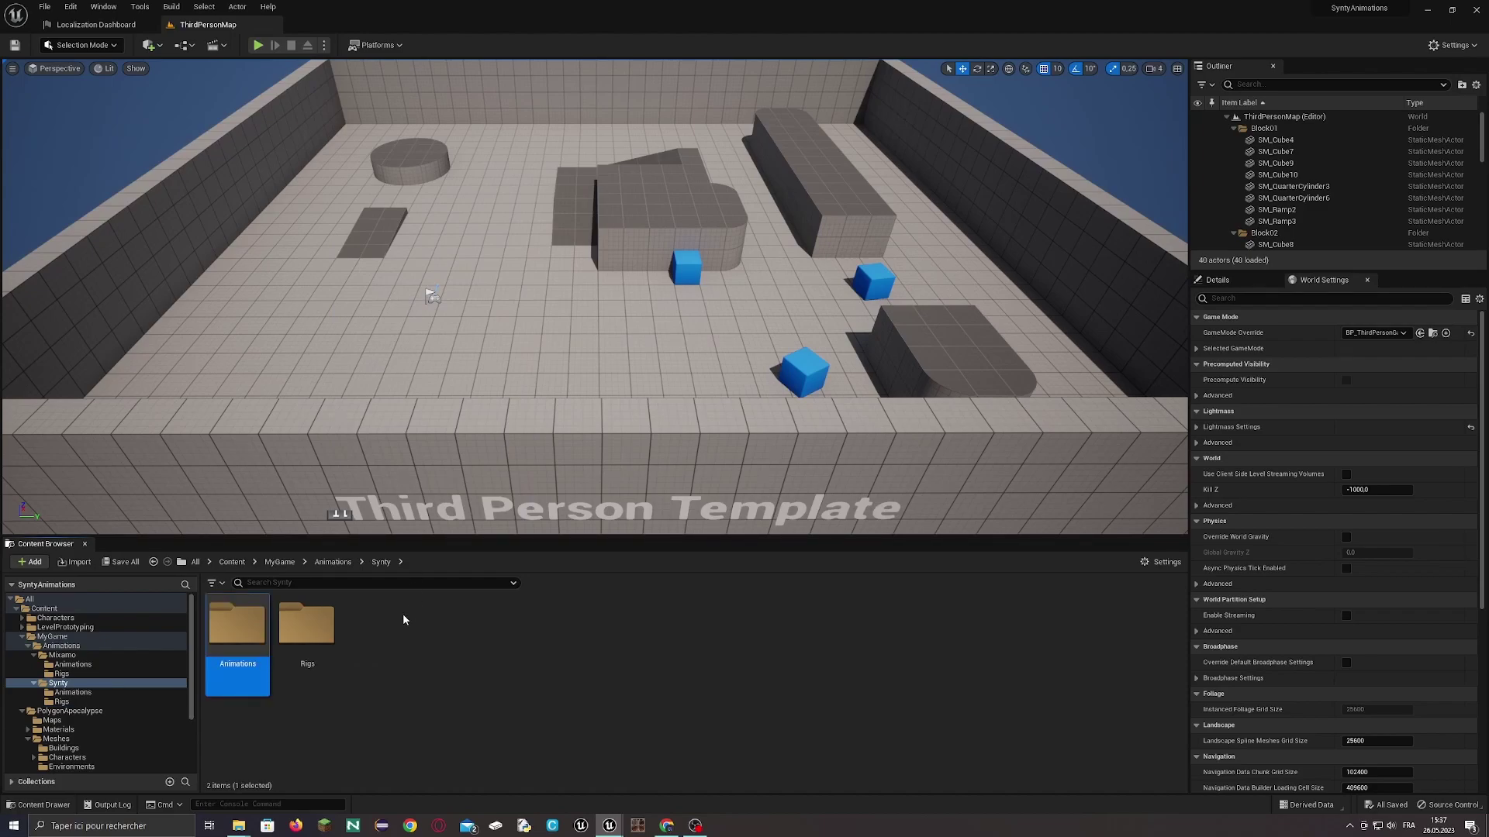
# - Start duplicating and retargeting the Mixamo Breathing_Idle animation using MixamoRetargeter, with the prefix Synty_ for new assets
pyautogui.click(73, 665)
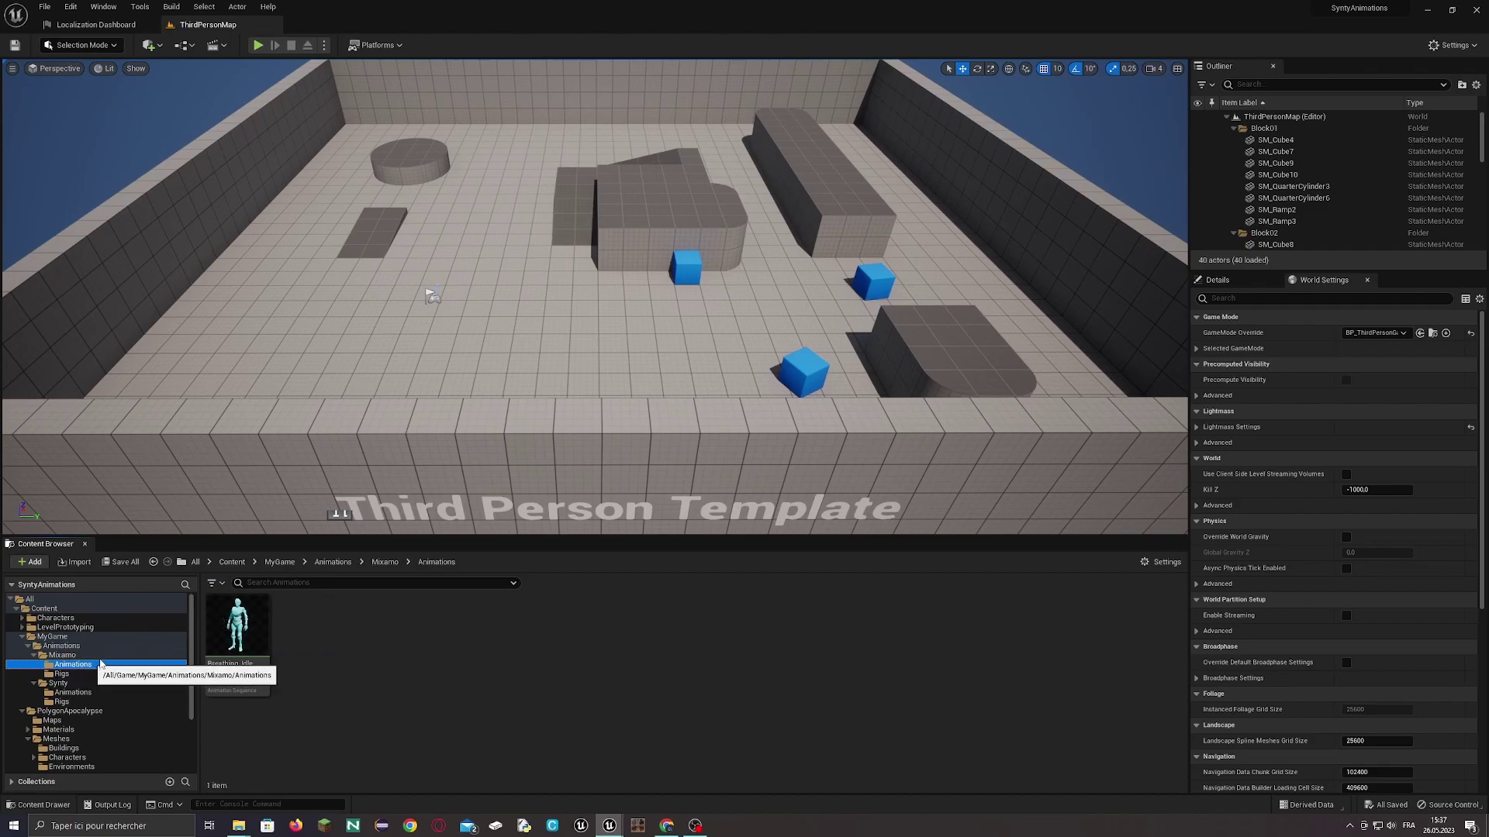
pyautogui.rightClick(245, 625)
pyautogui.moveTo(388, 305)
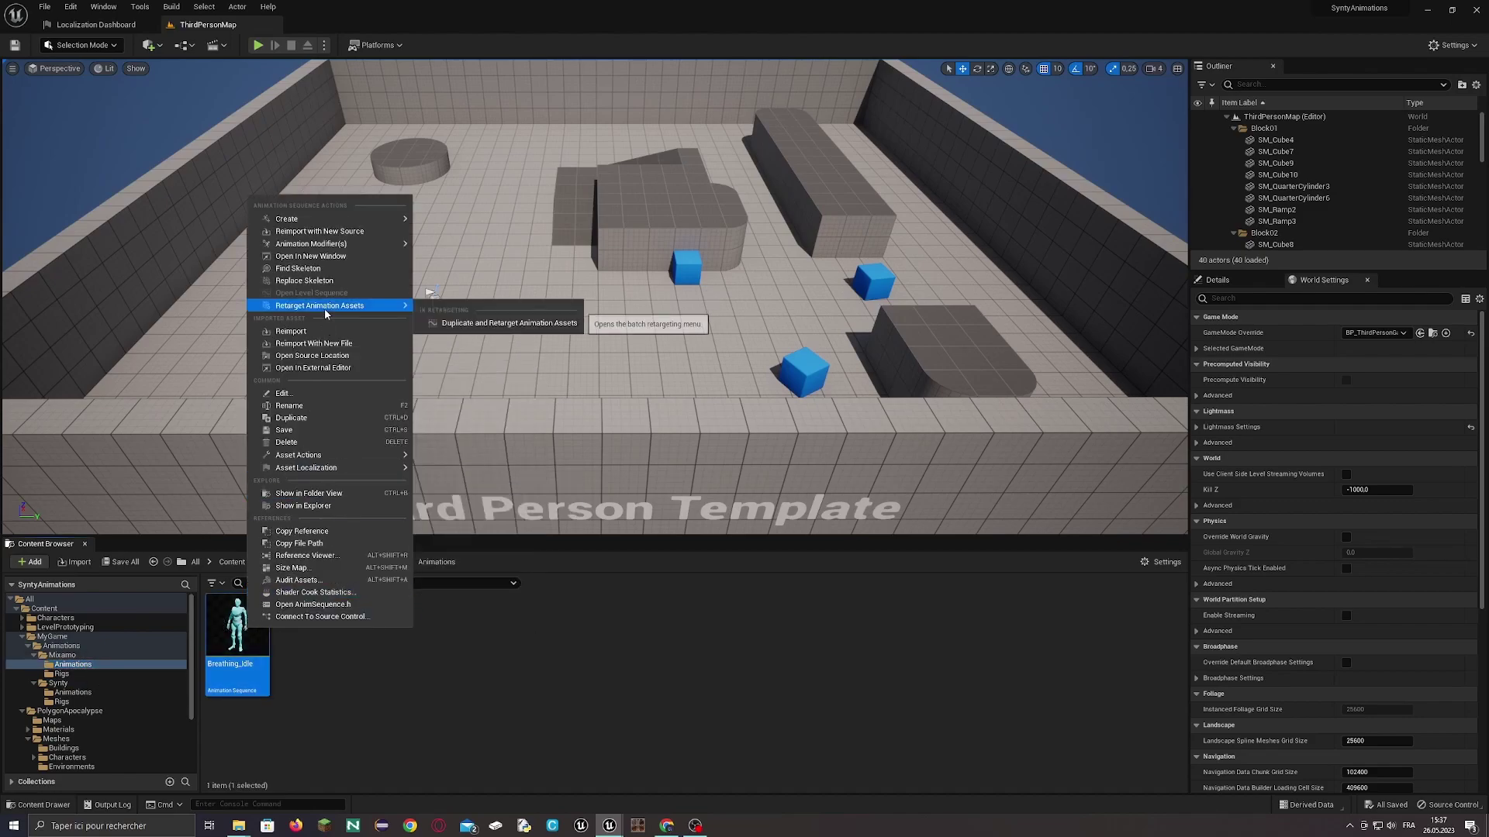
pyautogui.click(511, 330)
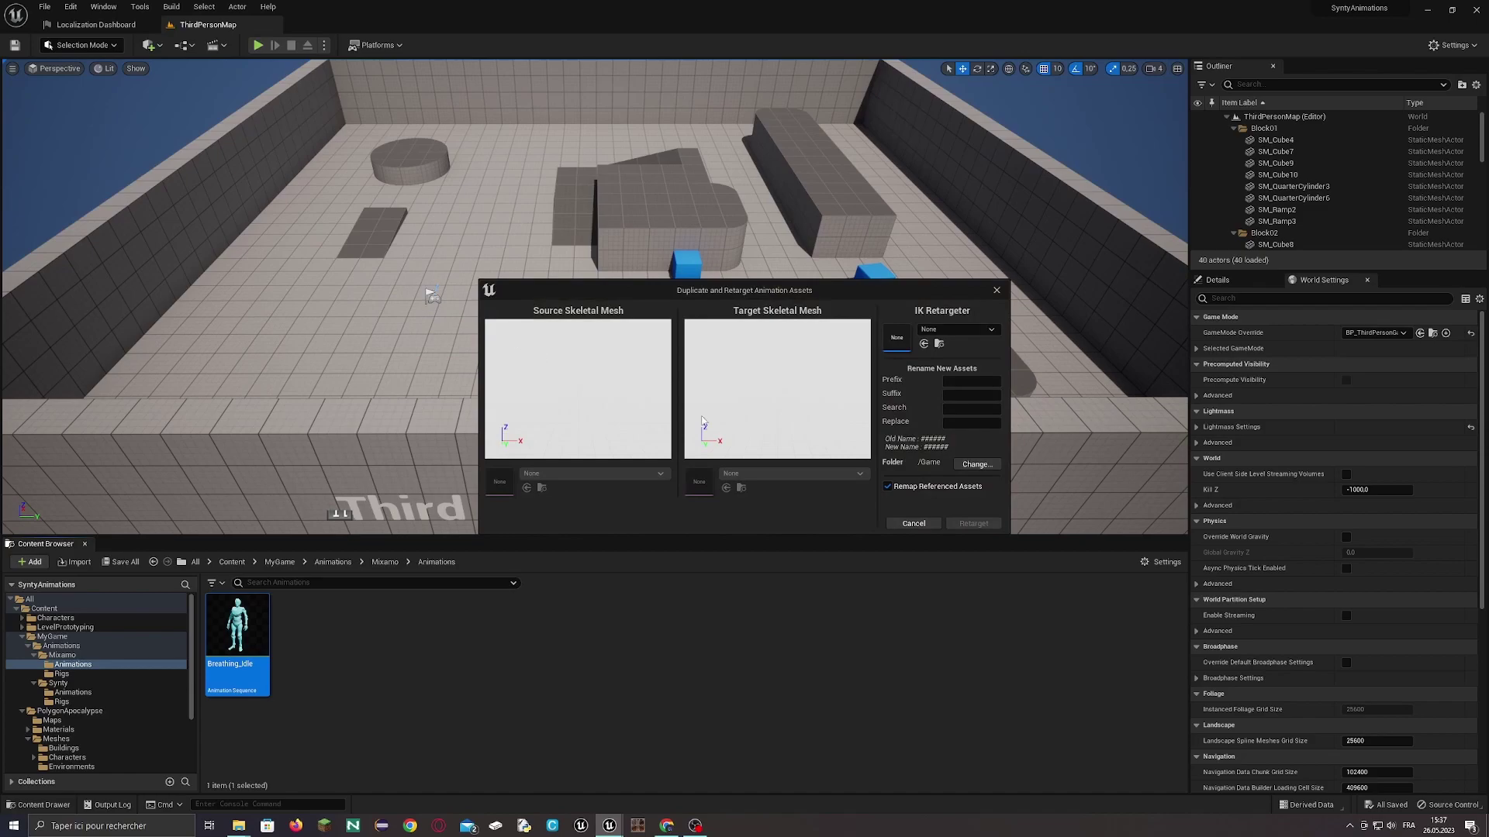
pyautogui.click(986, 332)
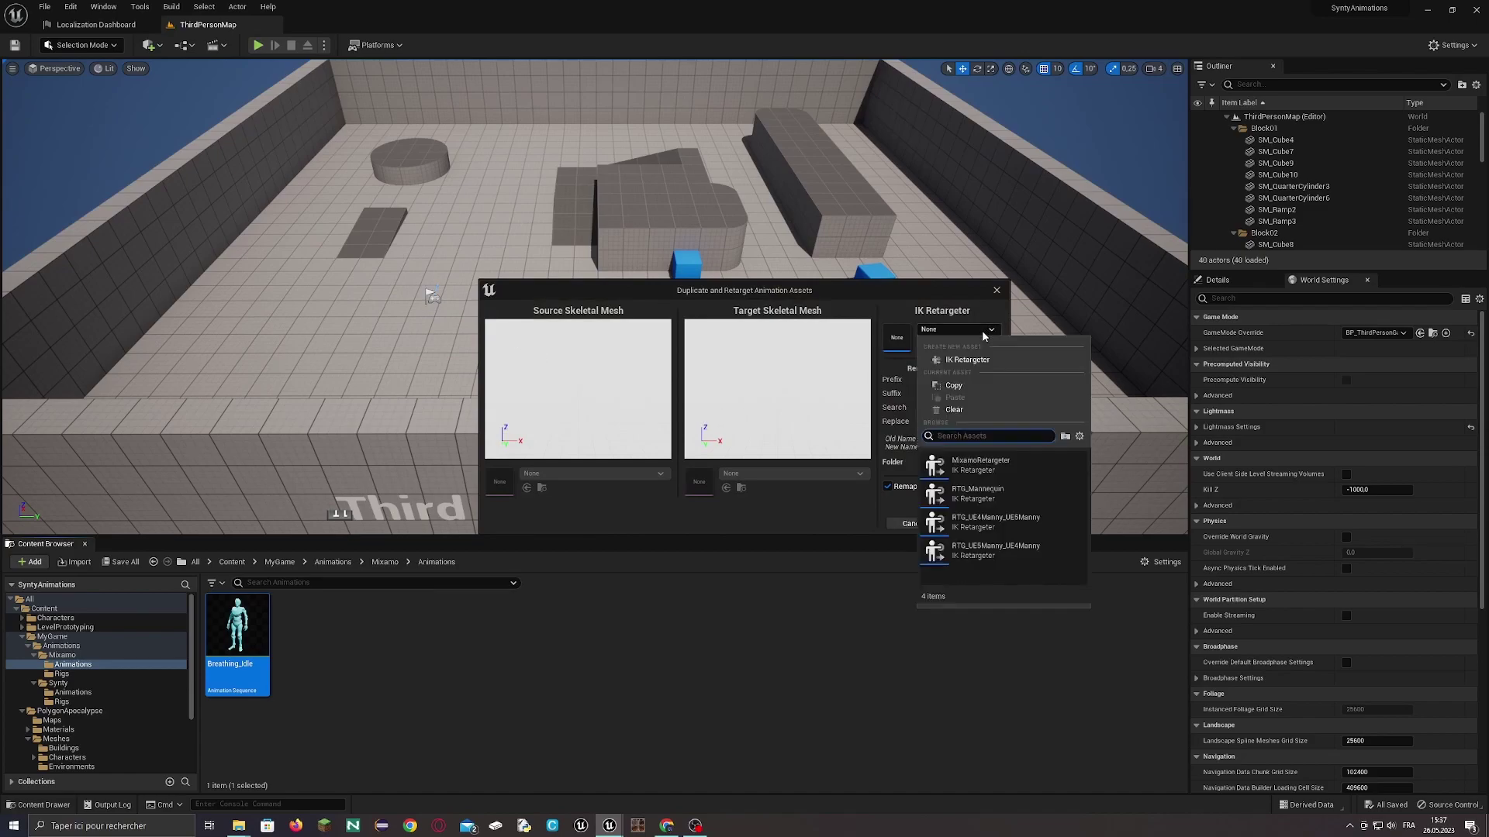
pyautogui.click(1003, 466)
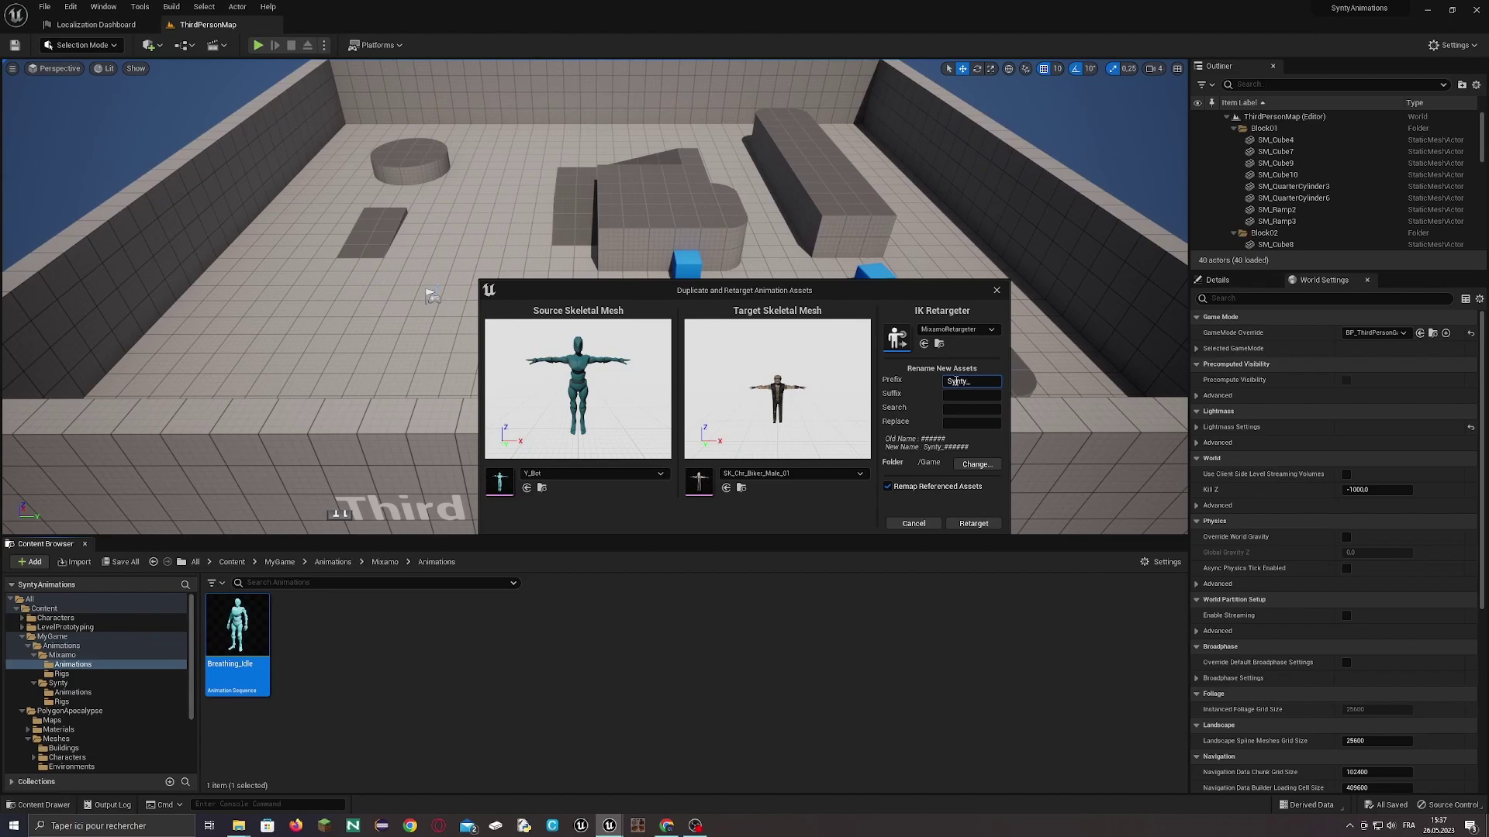
# - Retarget the animation into the MyGame/Animations/Synty/Animations folder and open Synty_Breathing_Idle to preview it
pyautogui.click(975, 466)
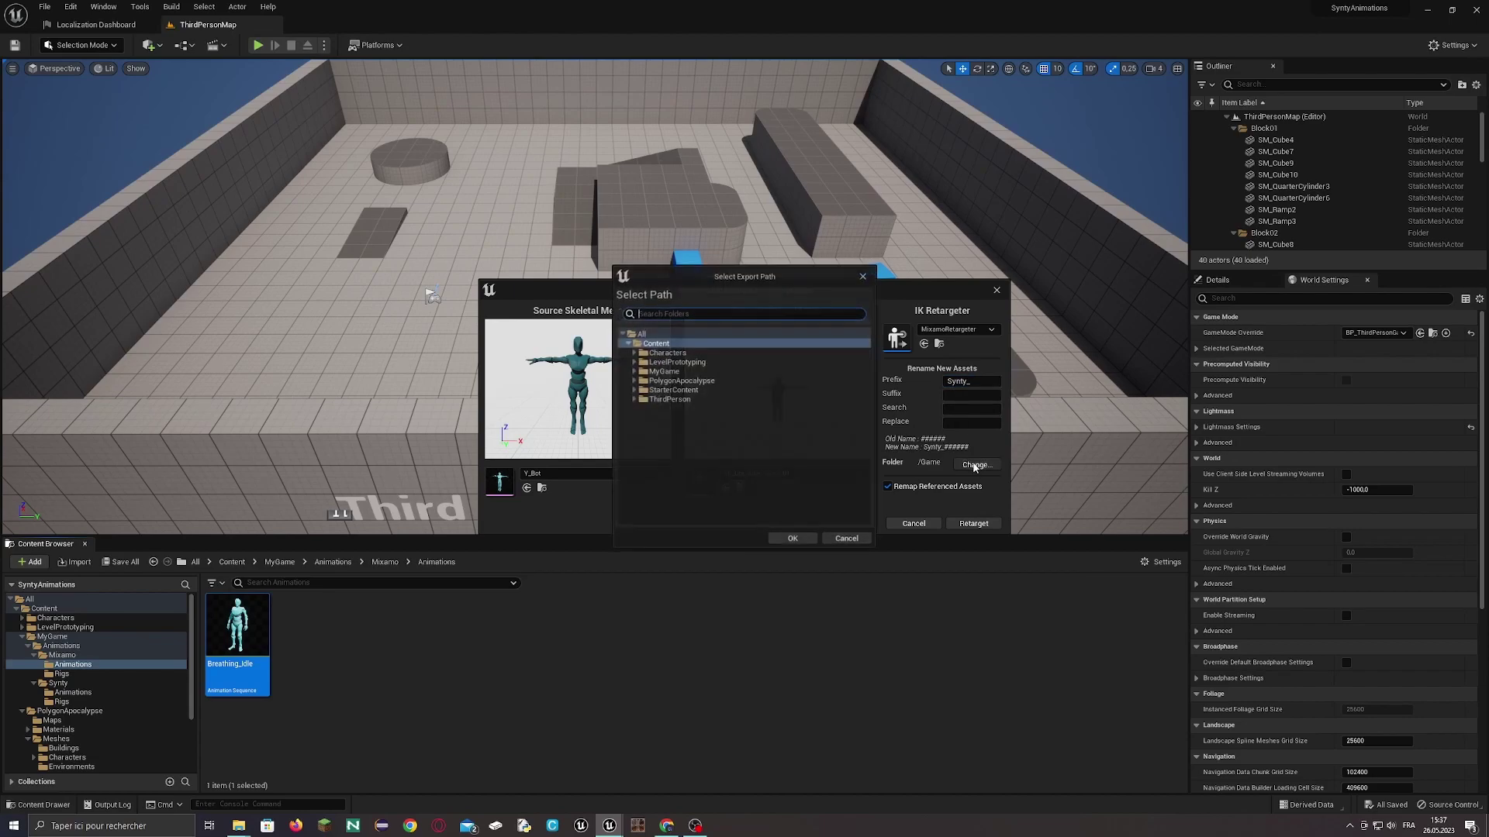
pyautogui.click(634, 373)
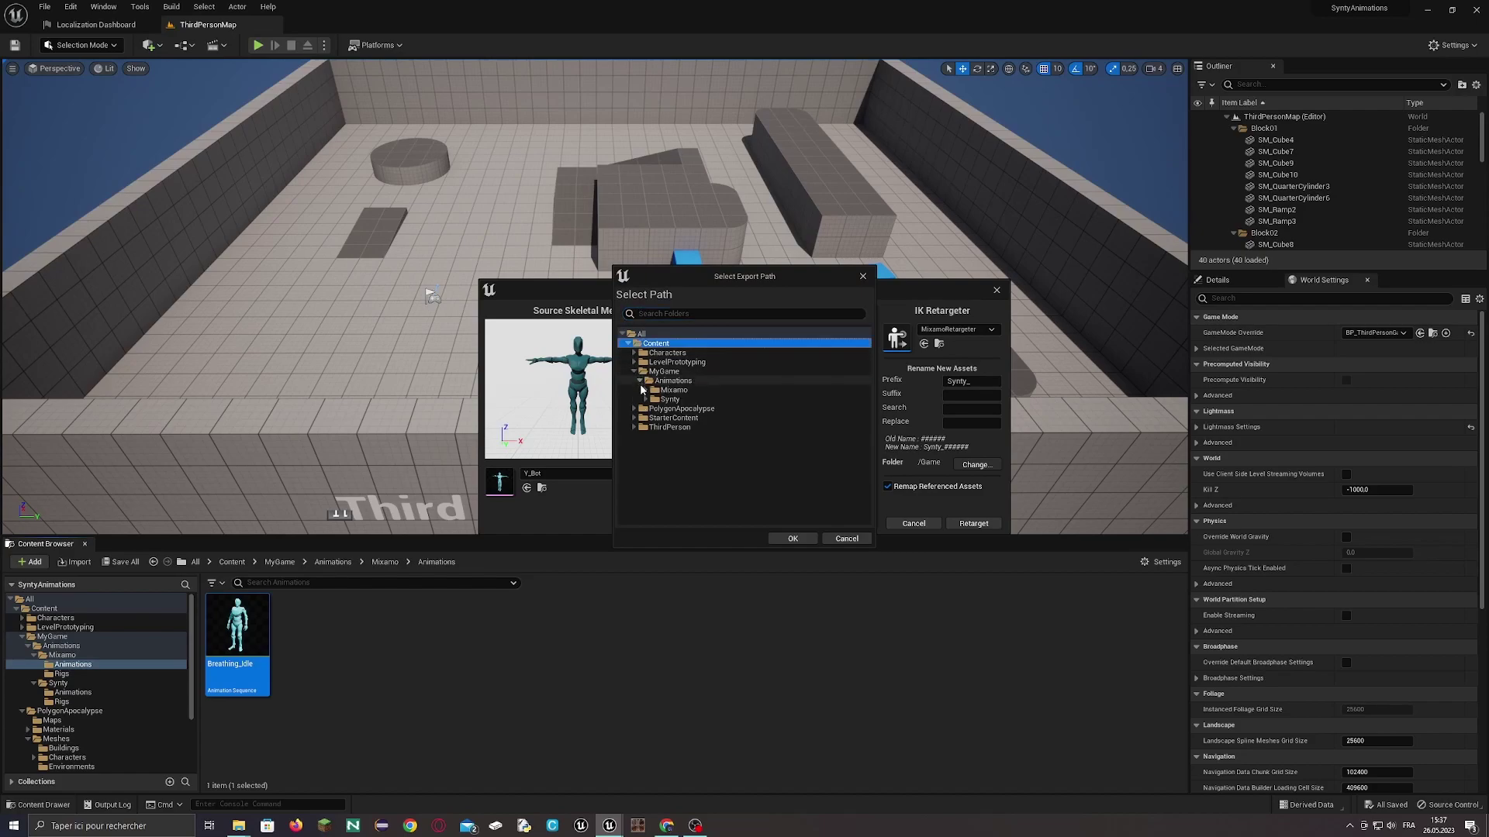
pyautogui.click(672, 410)
pyautogui.click(792, 539)
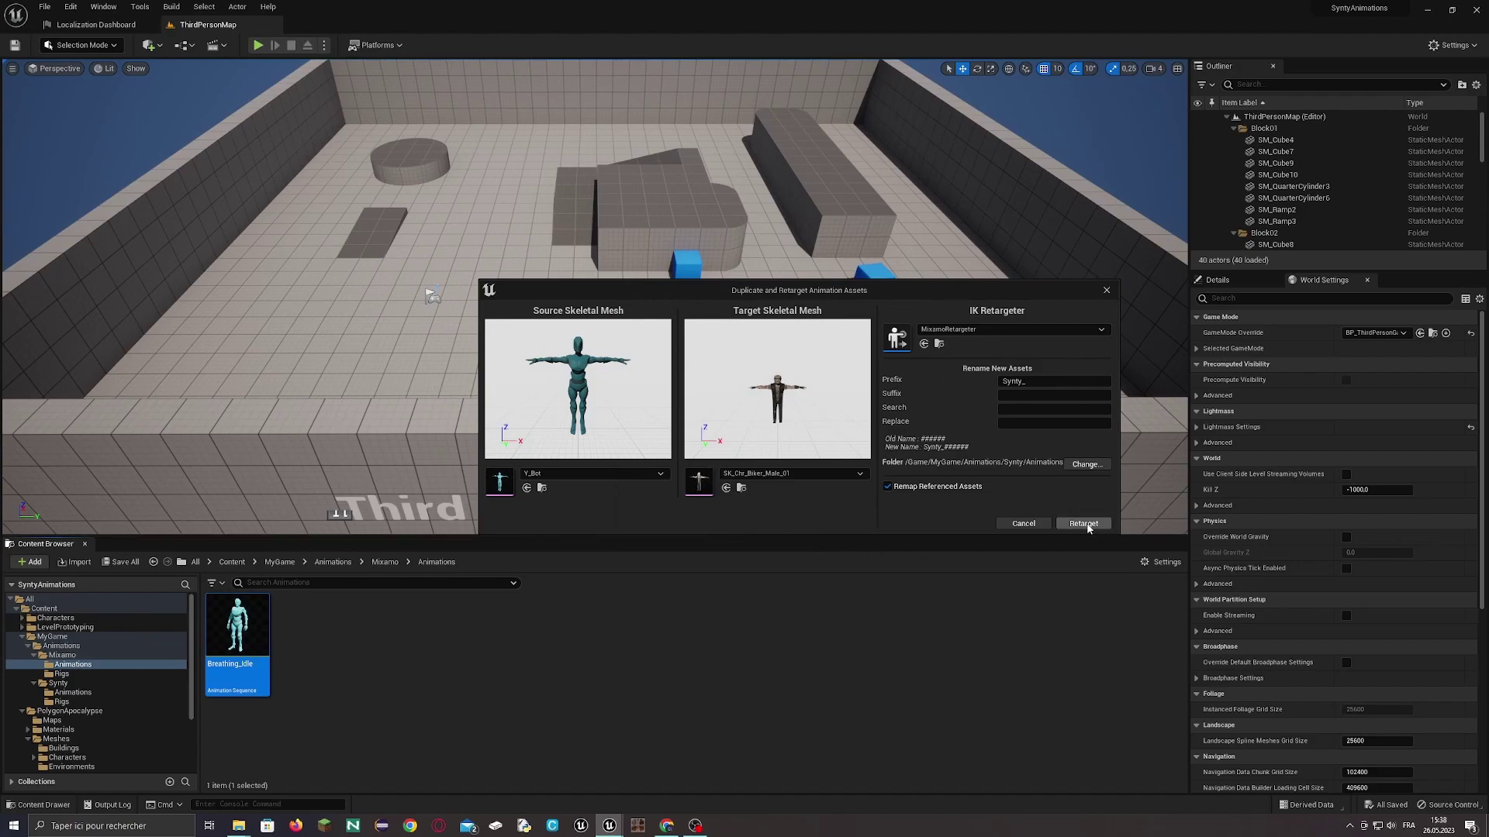
pyautogui.click(1085, 525)
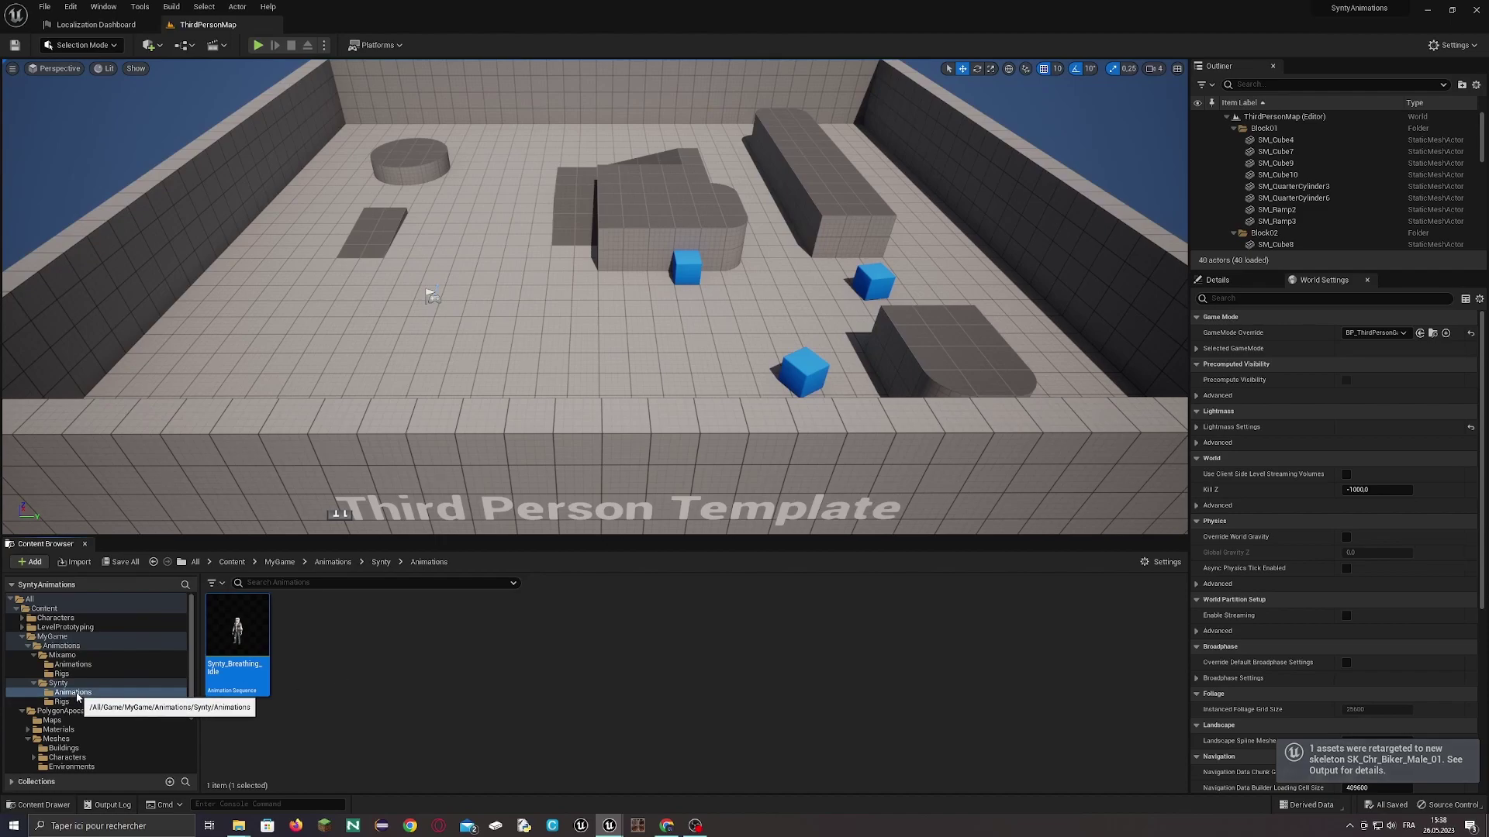
pyautogui.doubleClick(237, 632)
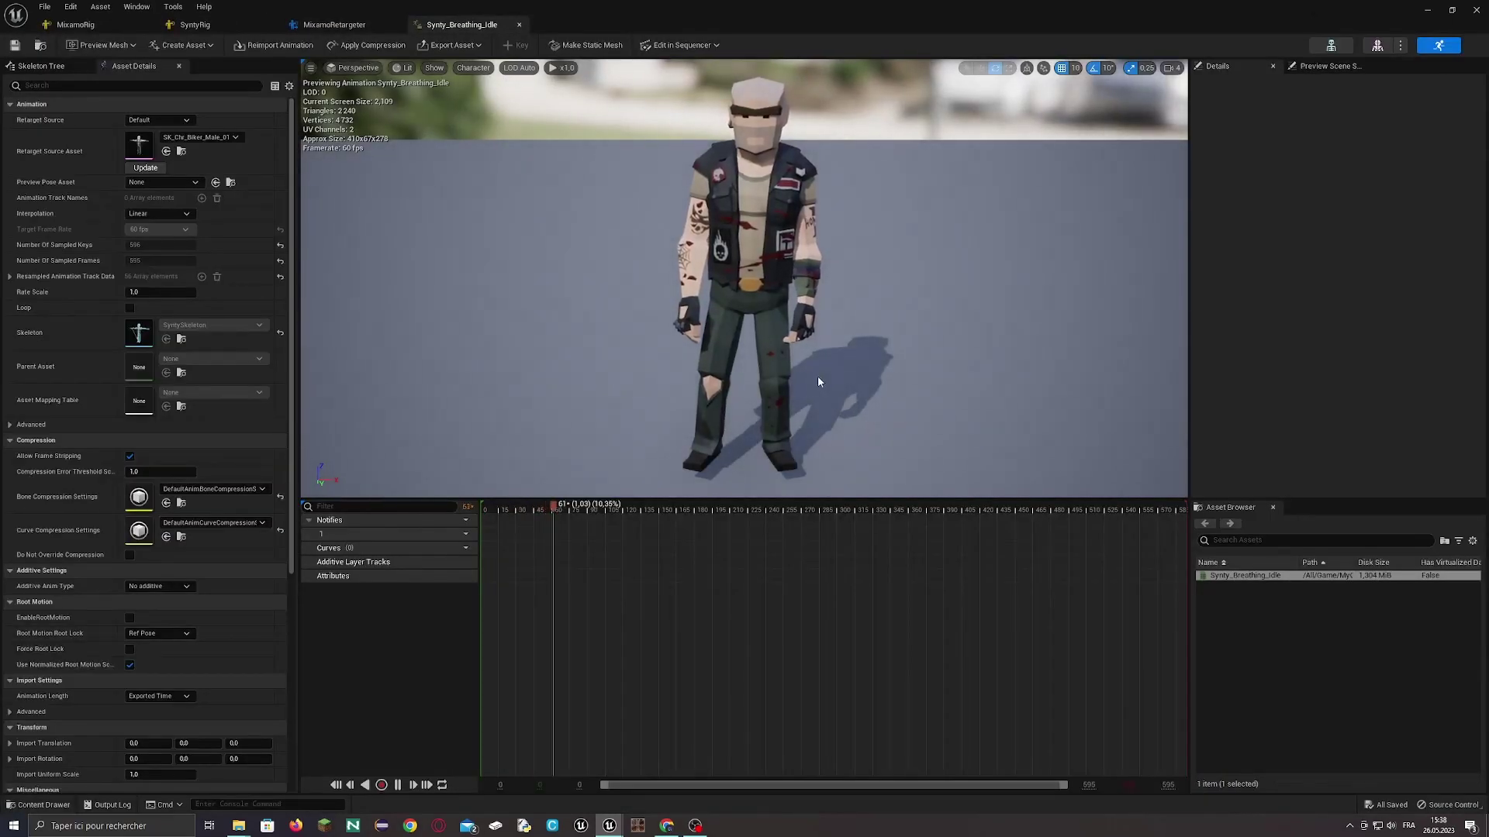
pyautogui.scroll(-3, 811, 318)
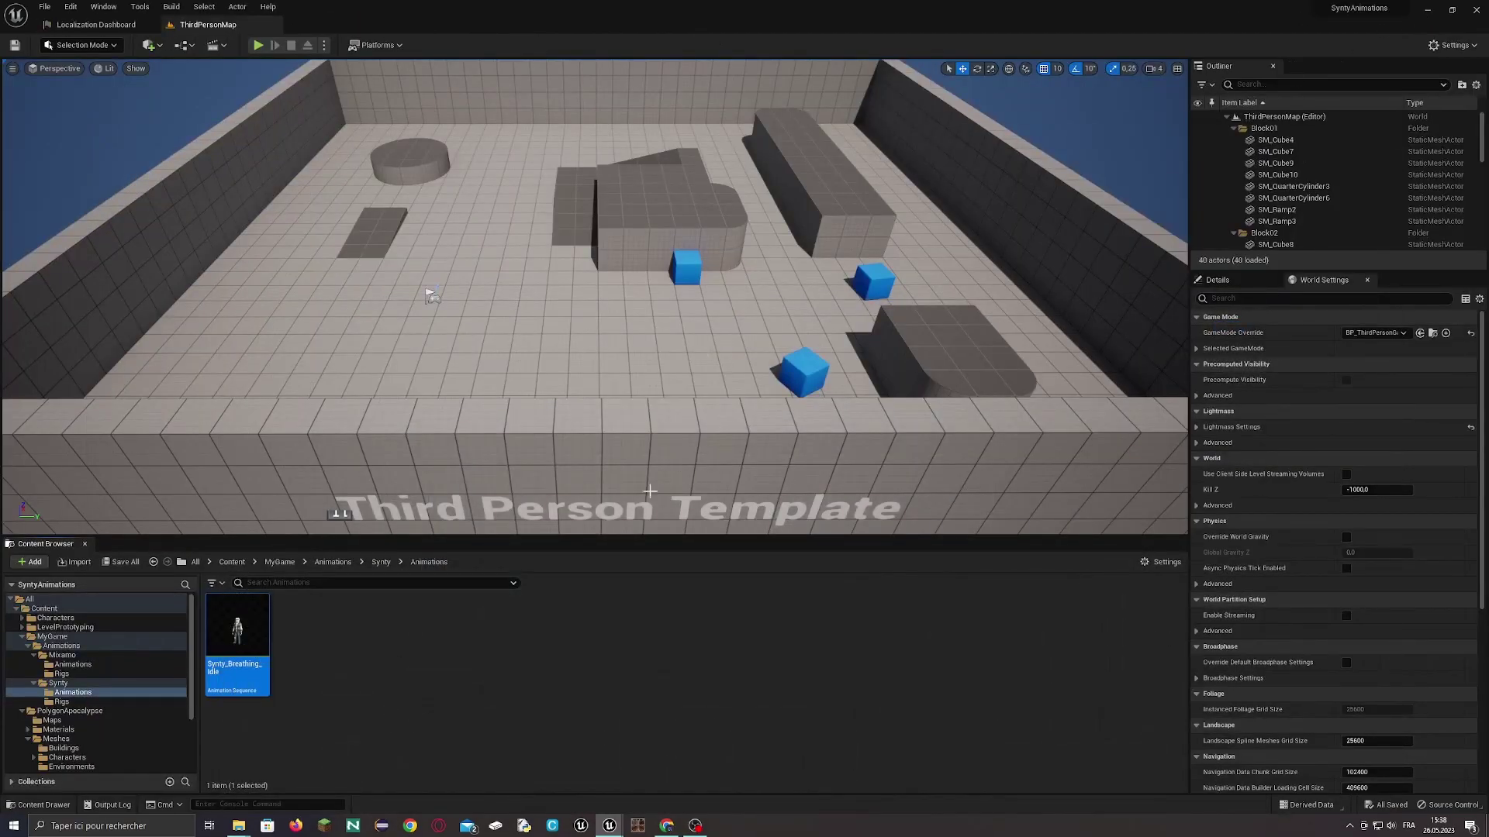
# - Create an Animation Blueprint for SyntySkeleton in the Synty Animations folder and name it SyntyAnim
pyautogui.rightClick(365, 646)
pyautogui.moveTo(435, 429)
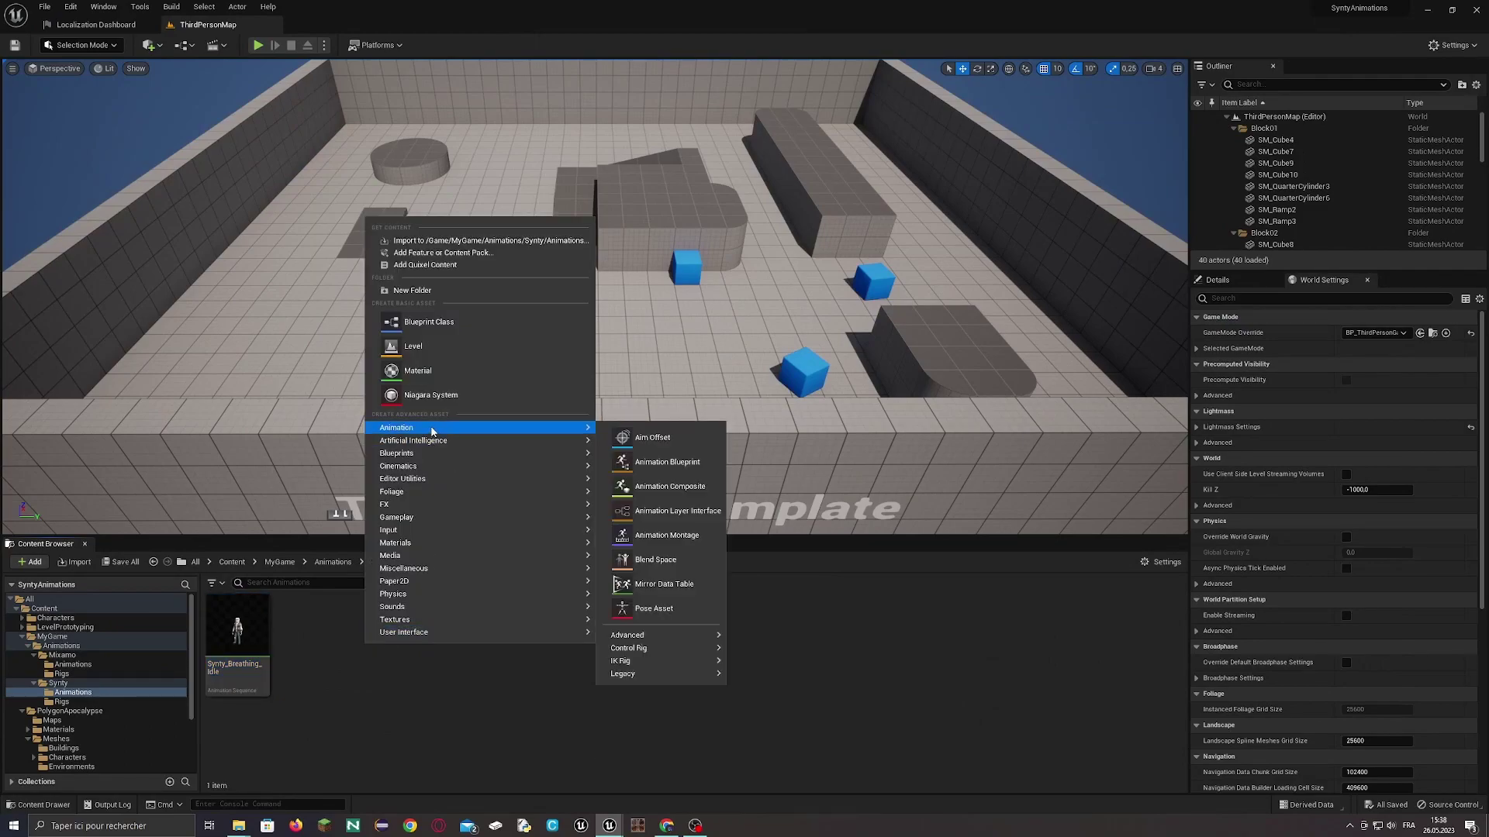
pyautogui.click(693, 462)
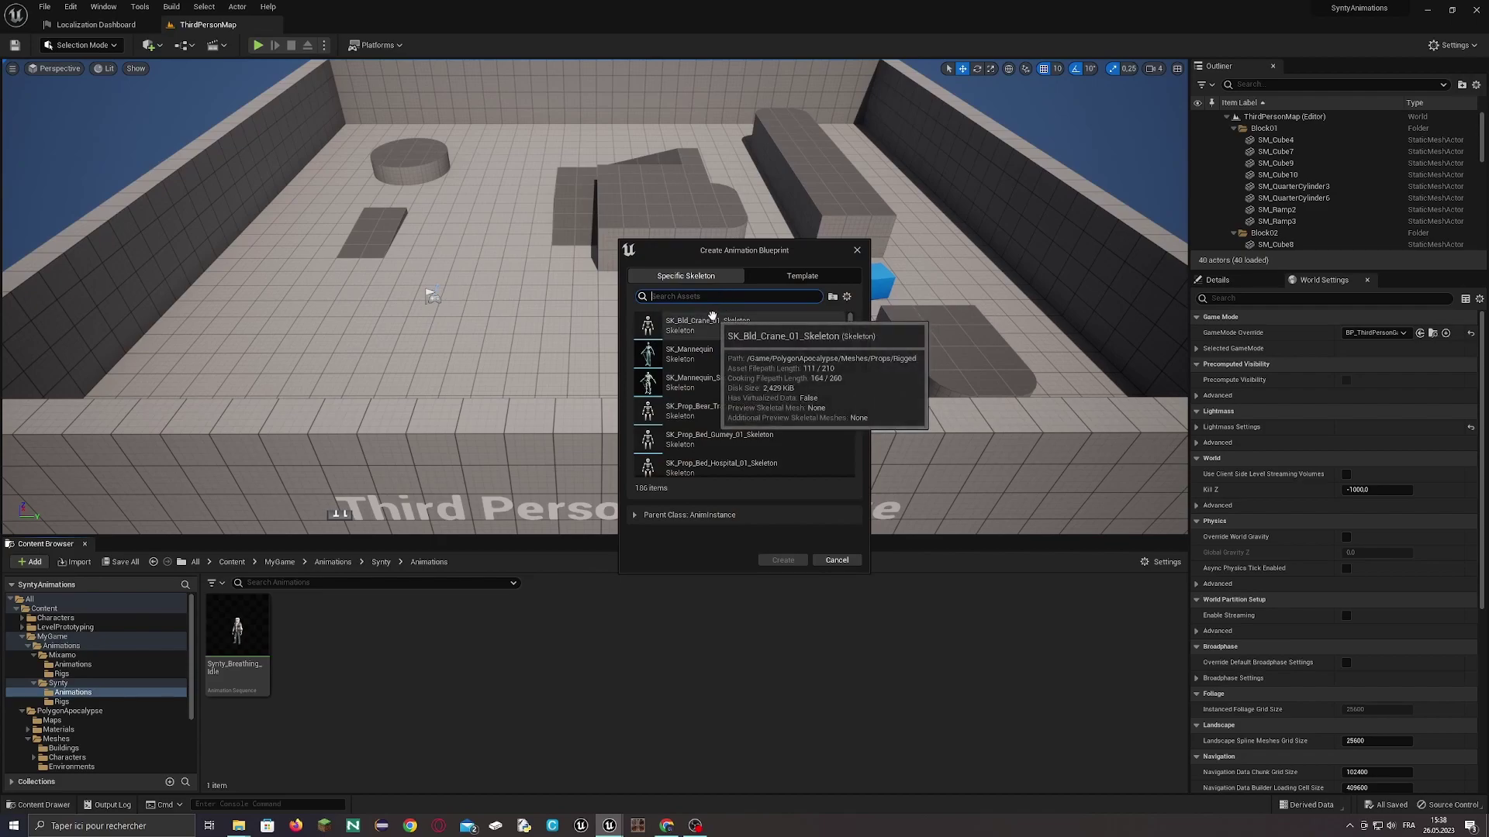
pyautogui.write('synt')
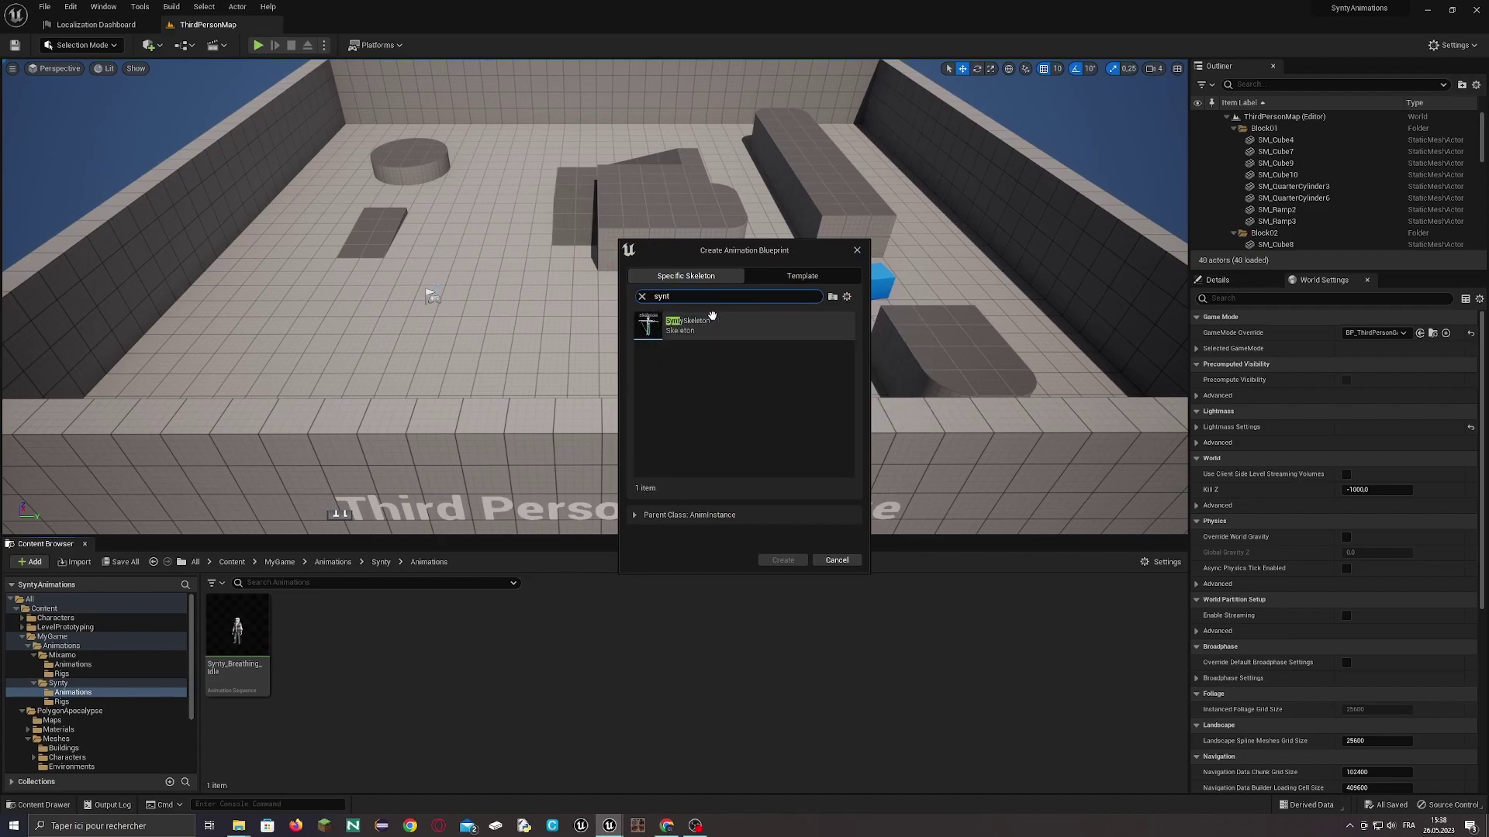
pyautogui.click(714, 324)
pyautogui.click(783, 560)
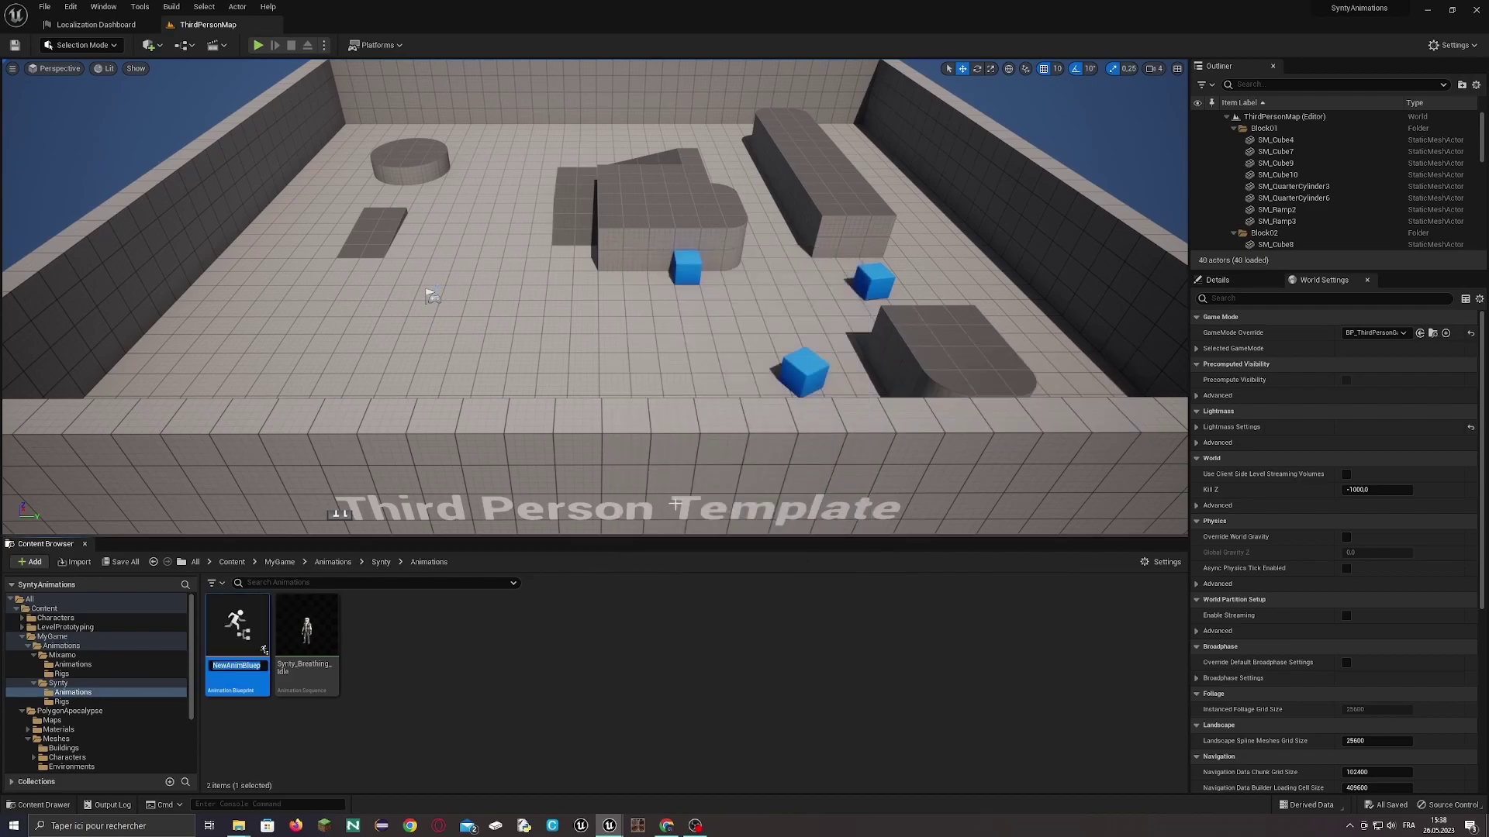
pyautogui.write('Synty')
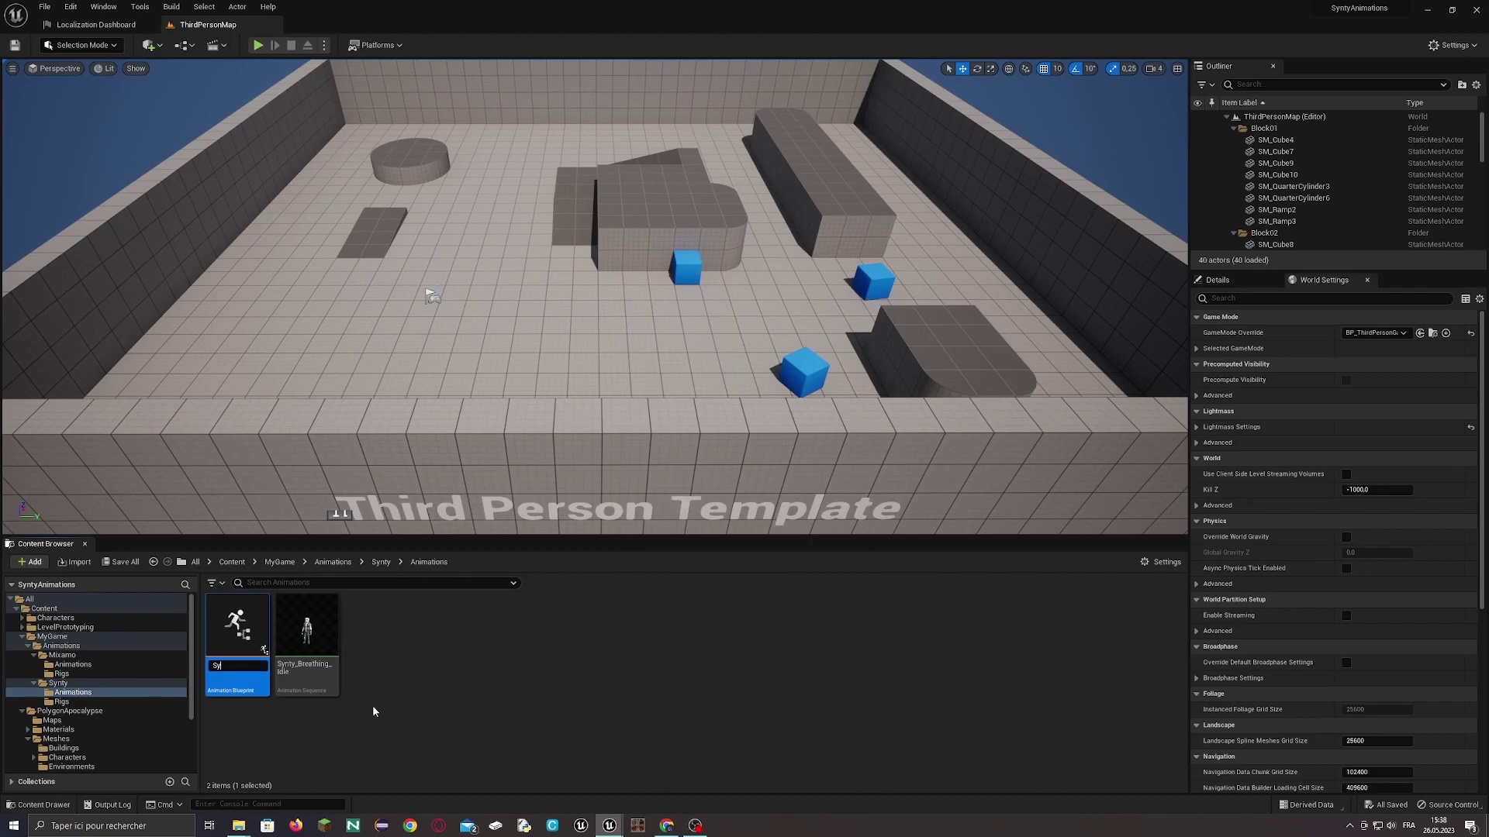
pyautogui.write('Anim')
pyautogui.press('Return')
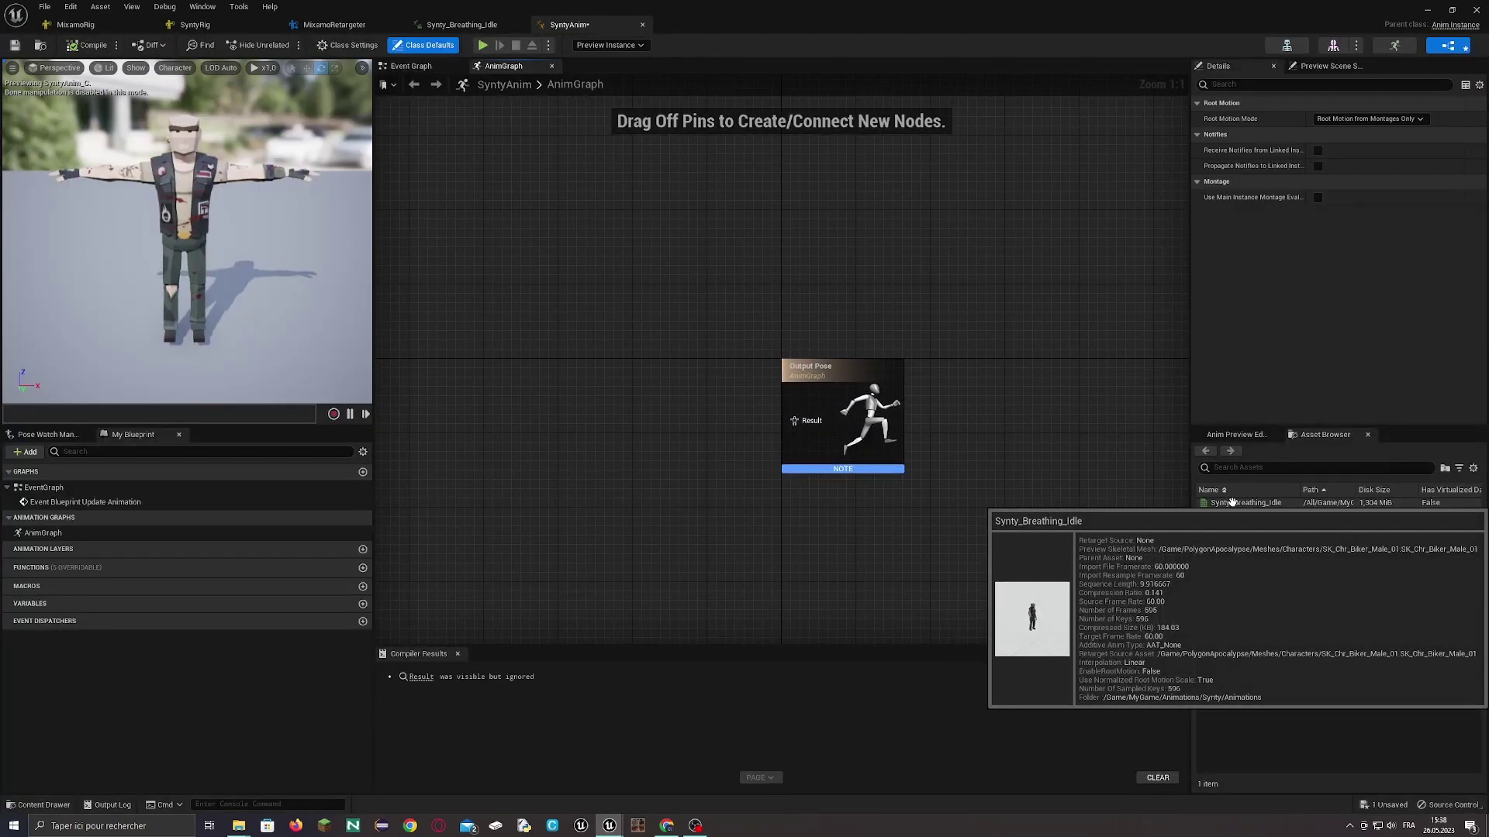
# - Feed Synty_Breathing_Idle into SyntyAnim's Output Pose, compile and save the blueprint, and return to the level editor
pyautogui.moveTo(1226, 500); pyautogui.dragTo(799, 421)
pyautogui.click(81, 47)
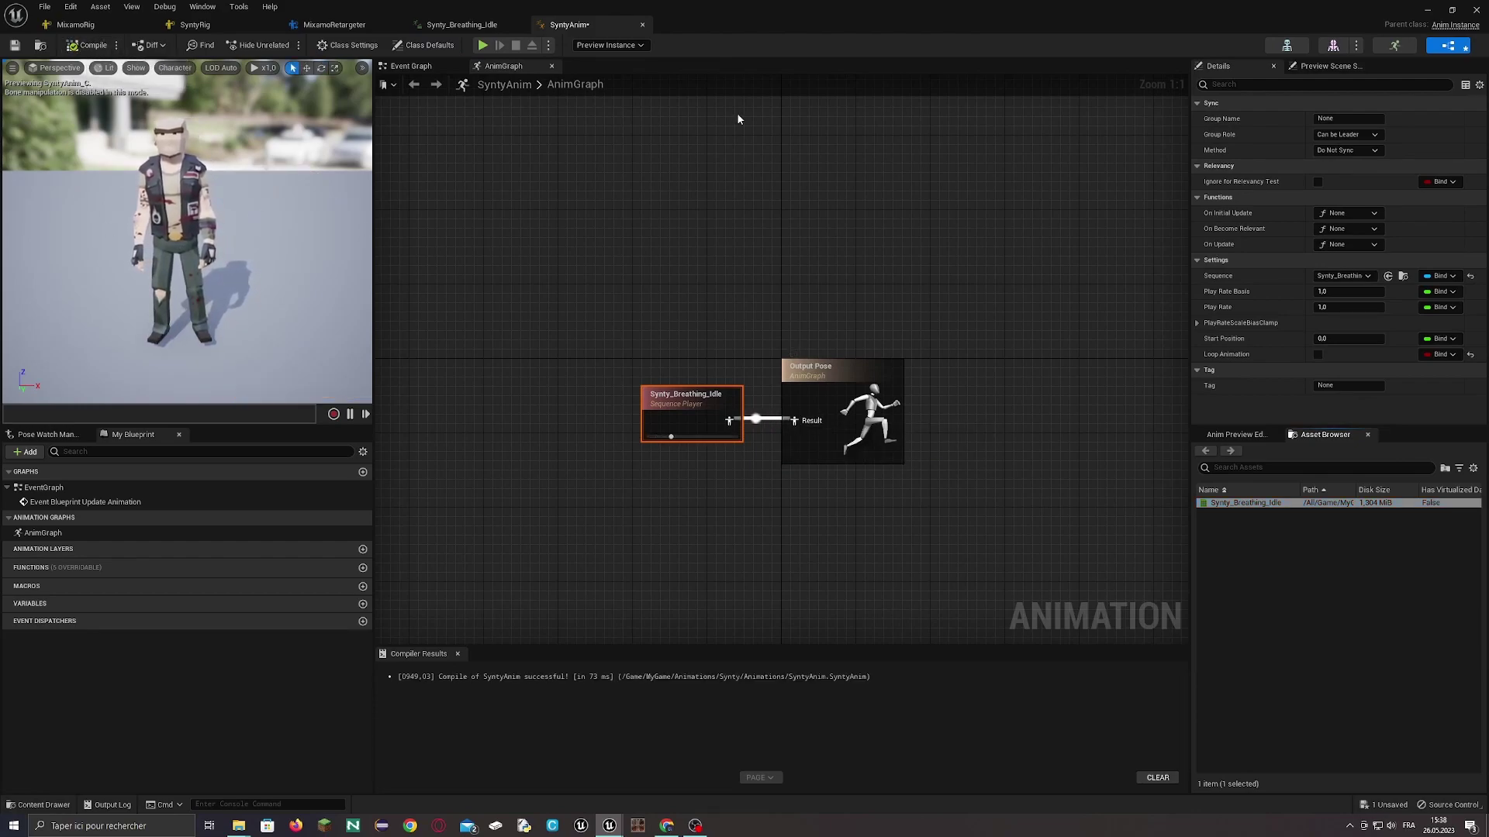
pyautogui.hotkey('ctrl', 's')
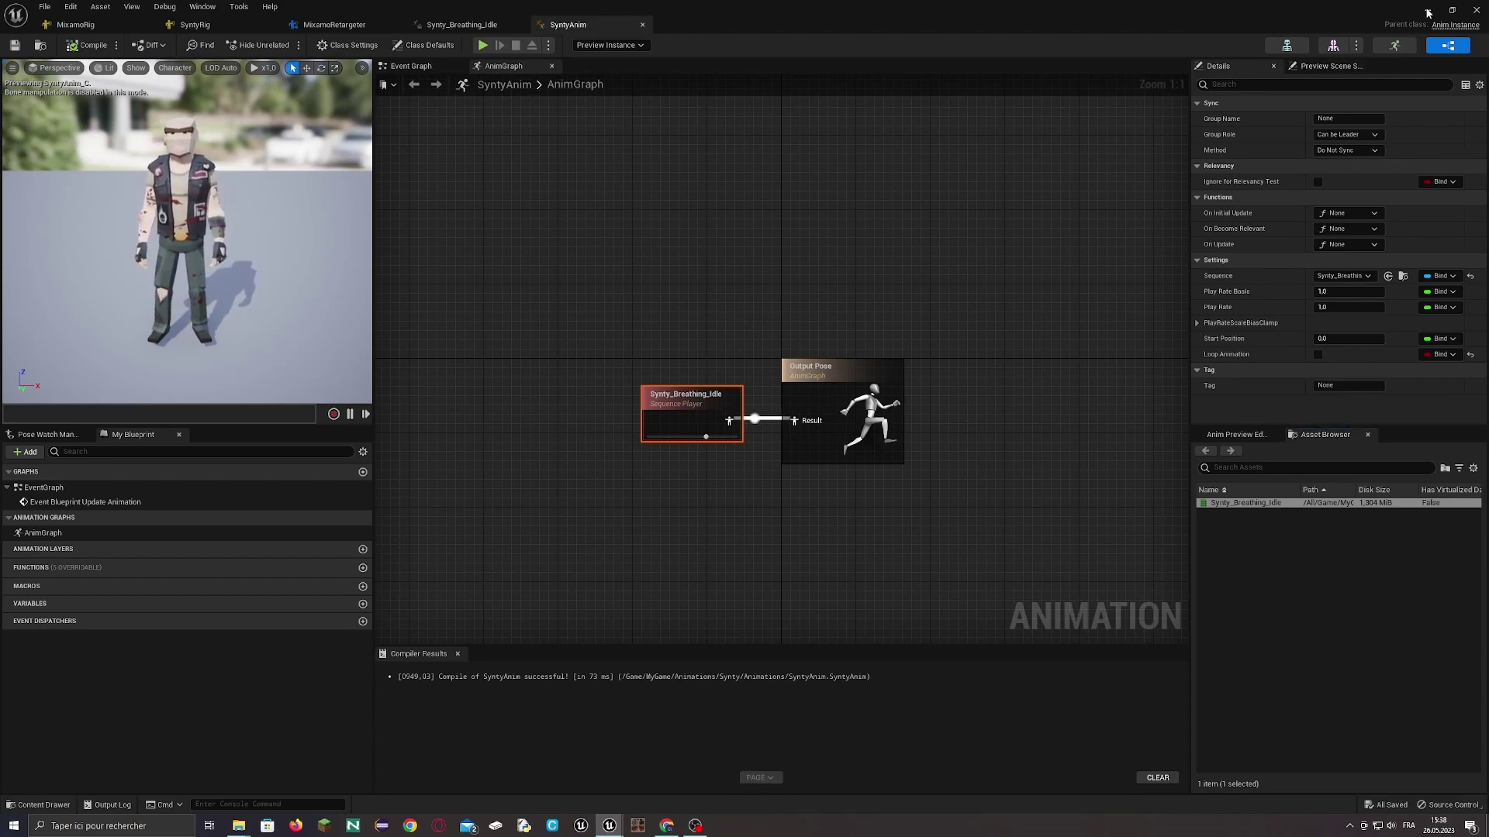
pyautogui.hotkey('alt', 'Tab')
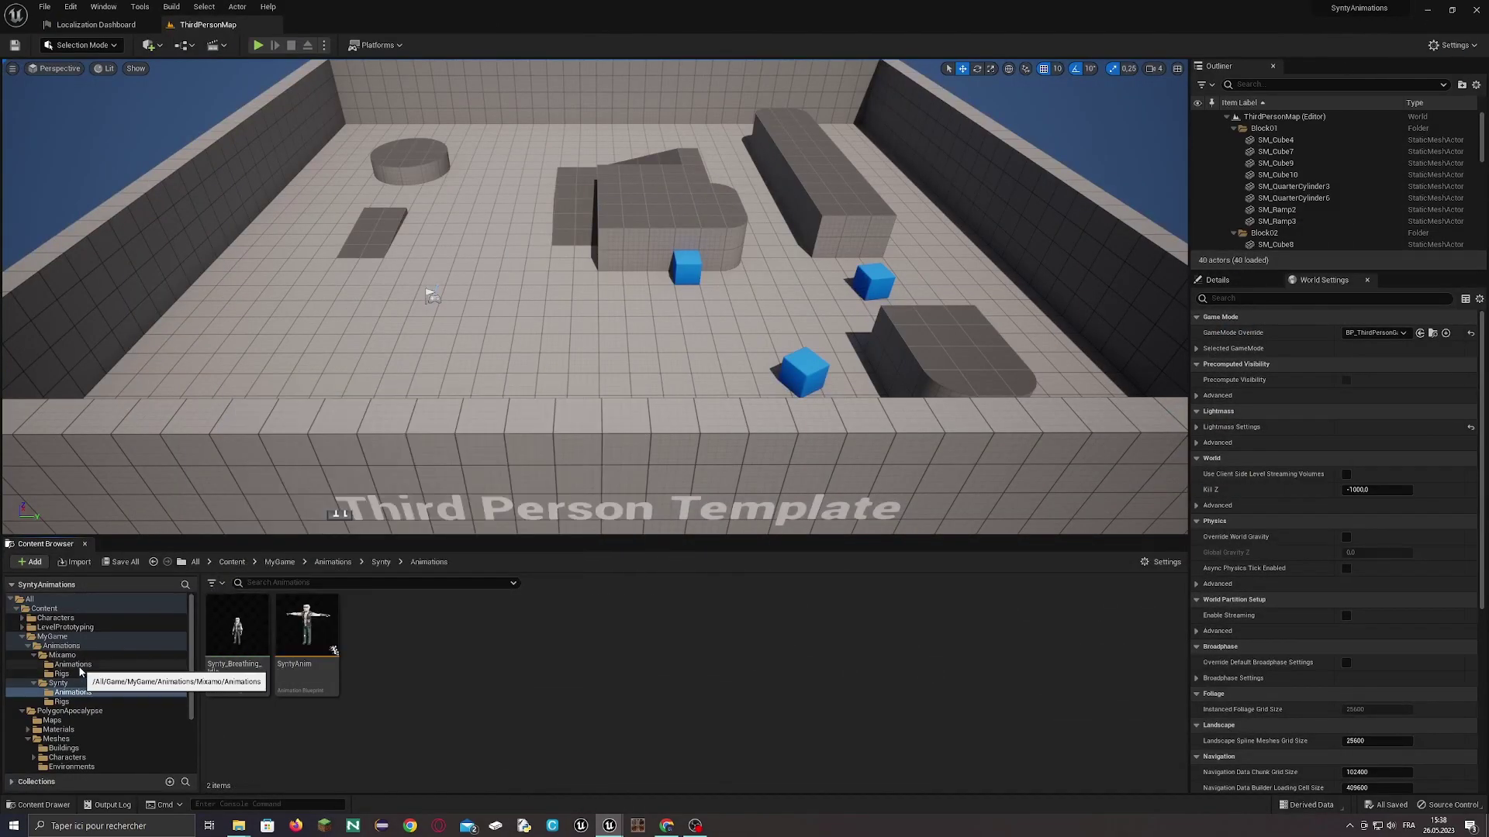
# - Show the project's Mixamo Animations folder, and switch to the Mixamo website to search its animations for "dance"
pyautogui.click(78, 666)
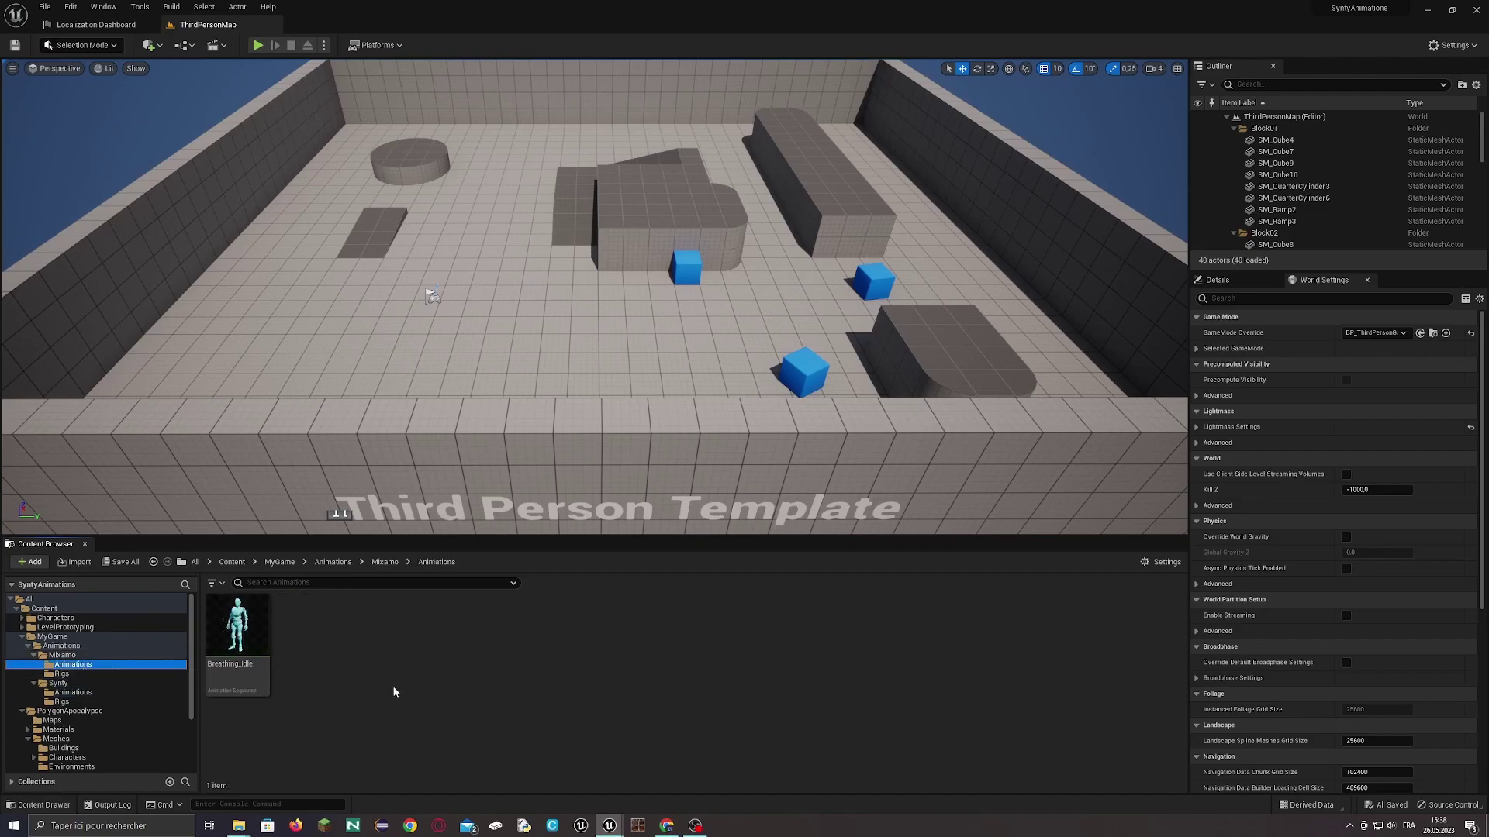
pyautogui.click(671, 827)
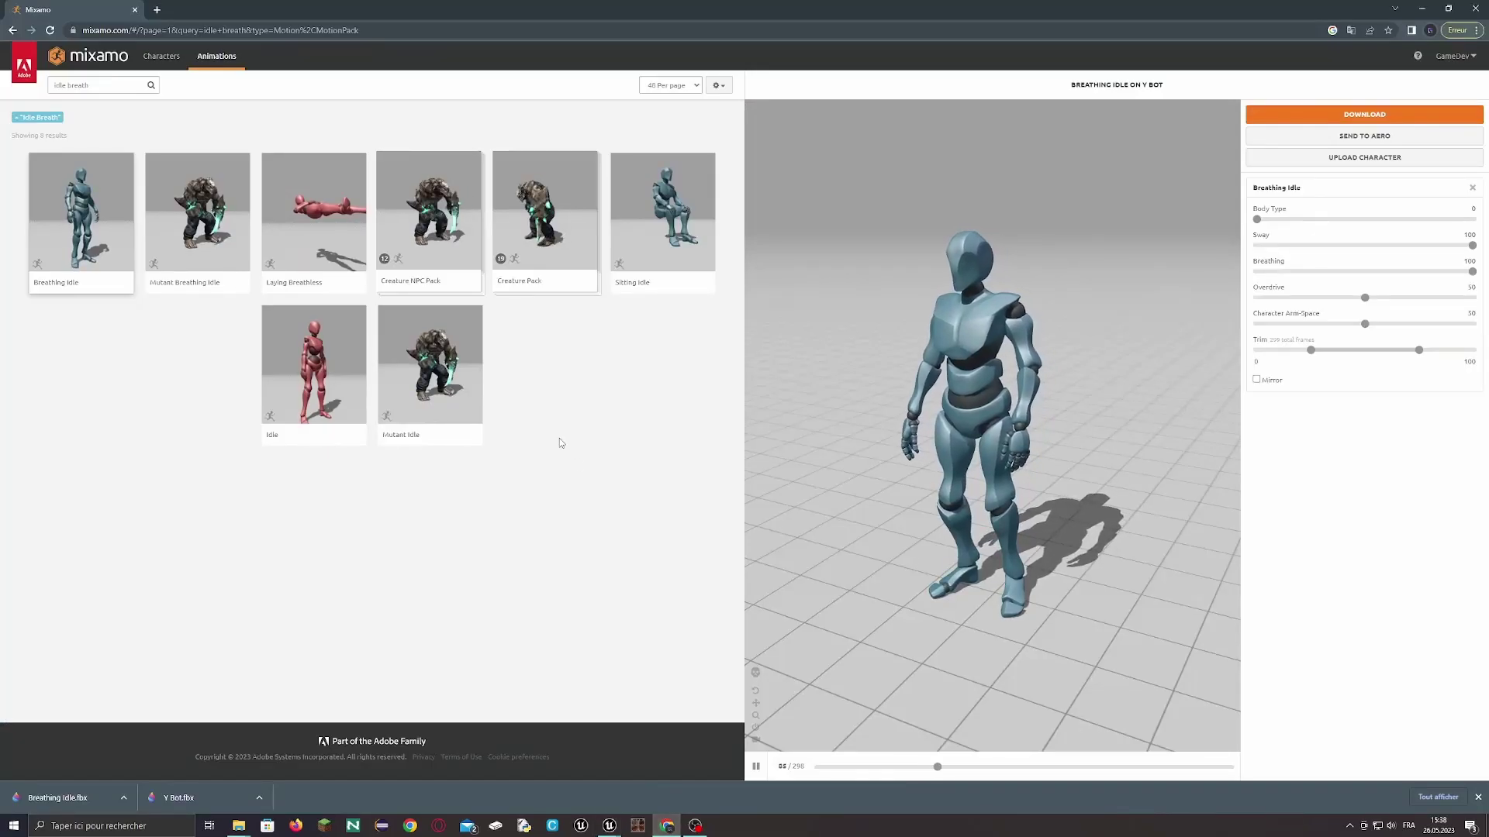
pyautogui.click(226, 59)
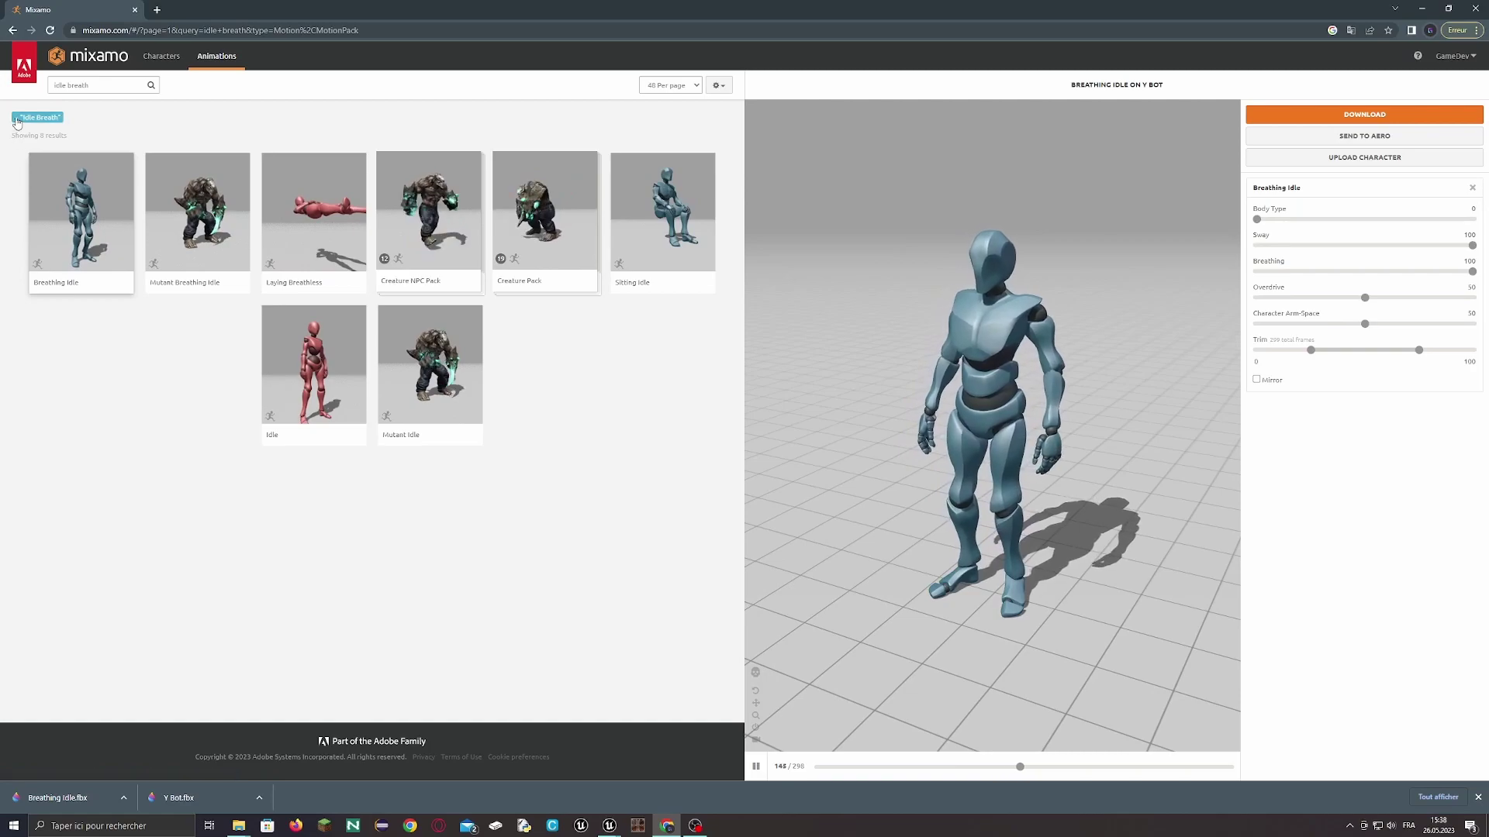
pyautogui.write('dance')
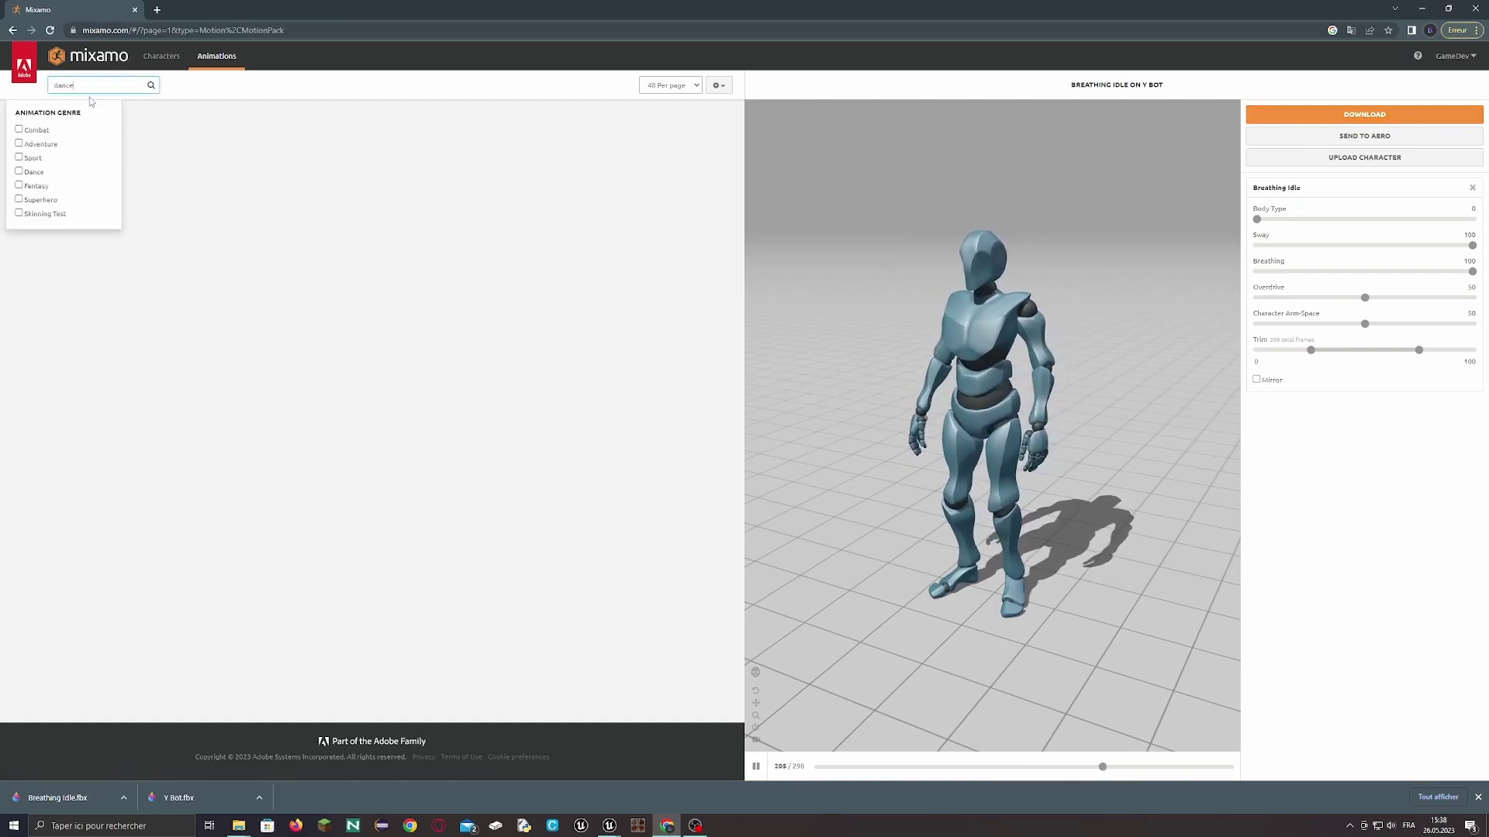
pyautogui.press('Return')
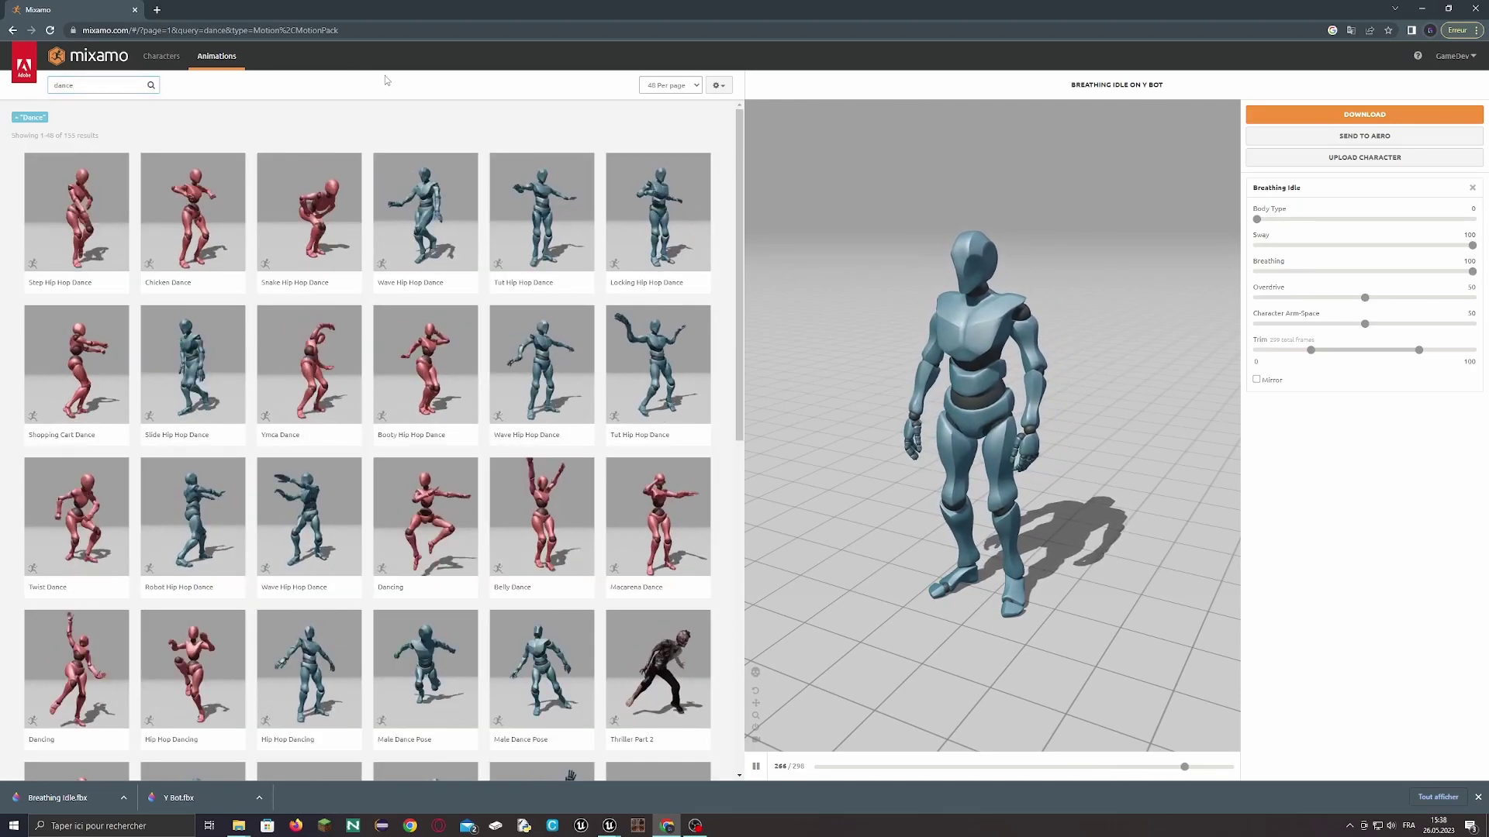
# - Download the Tut Hip Hop Dance animation as FBX Binary without skin
pyautogui.click(541, 213)
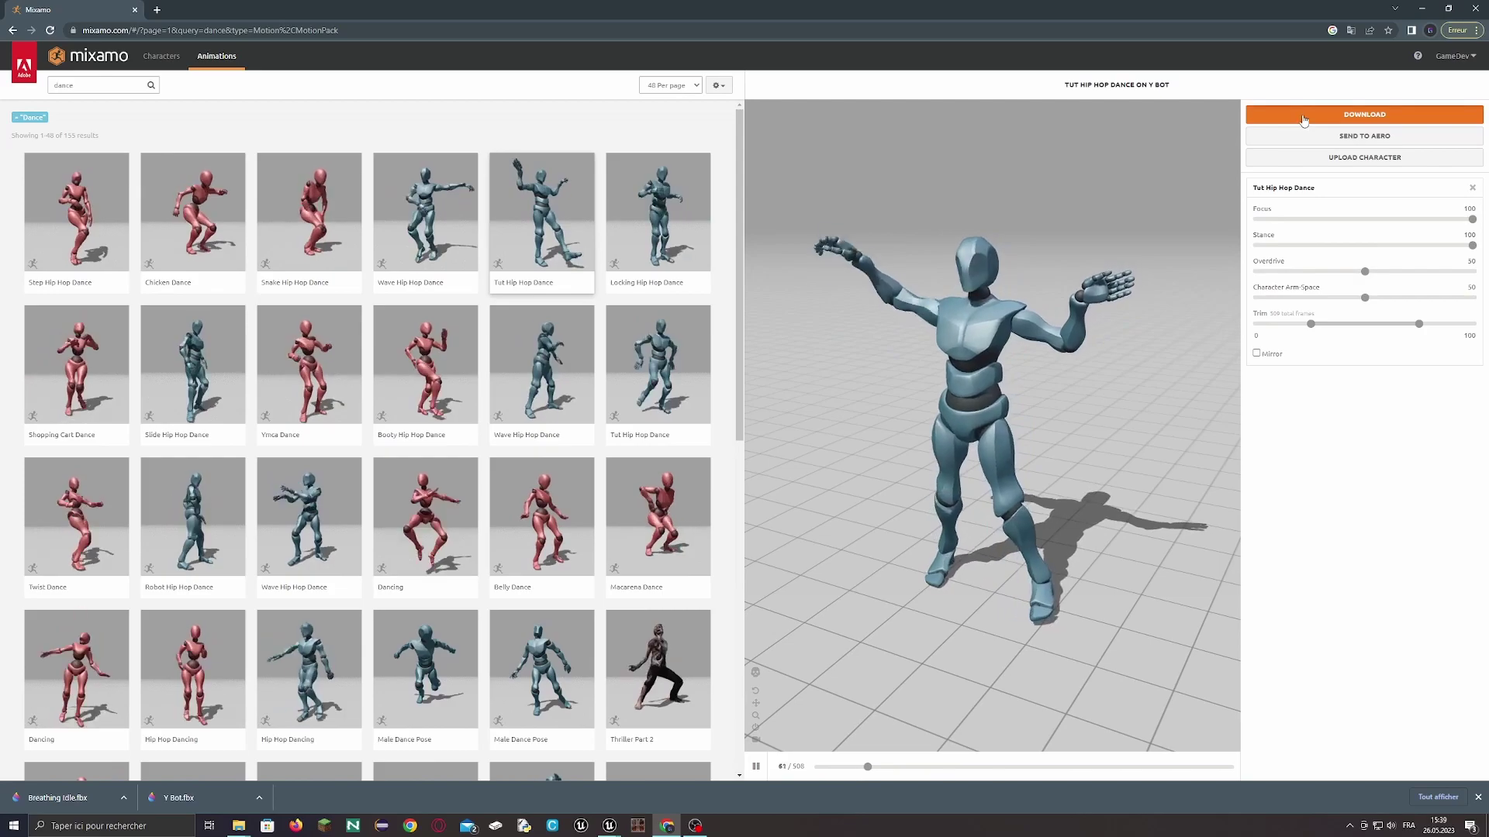
pyautogui.click(1365, 114)
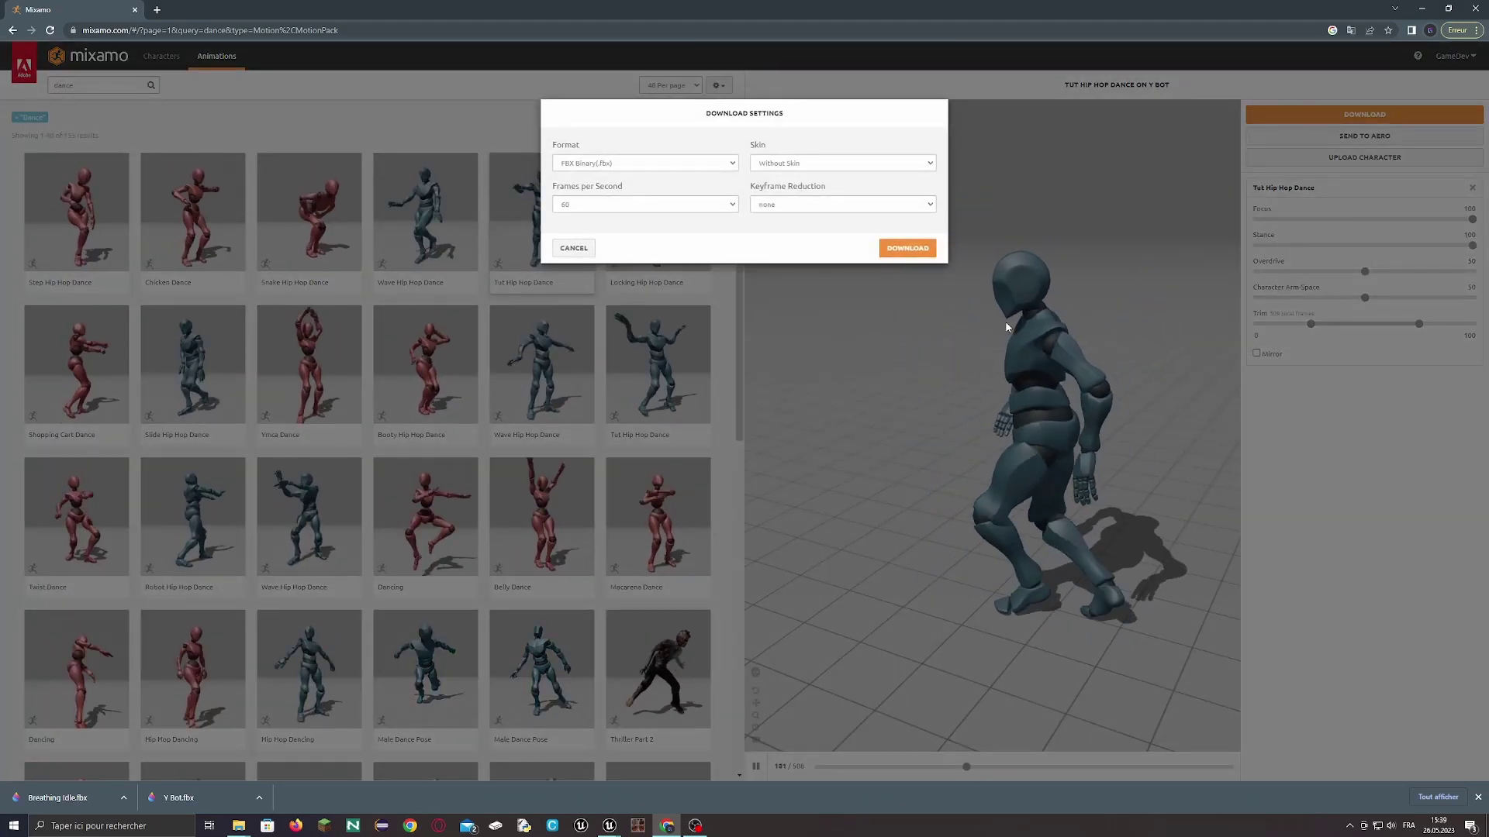
pyautogui.click(799, 163)
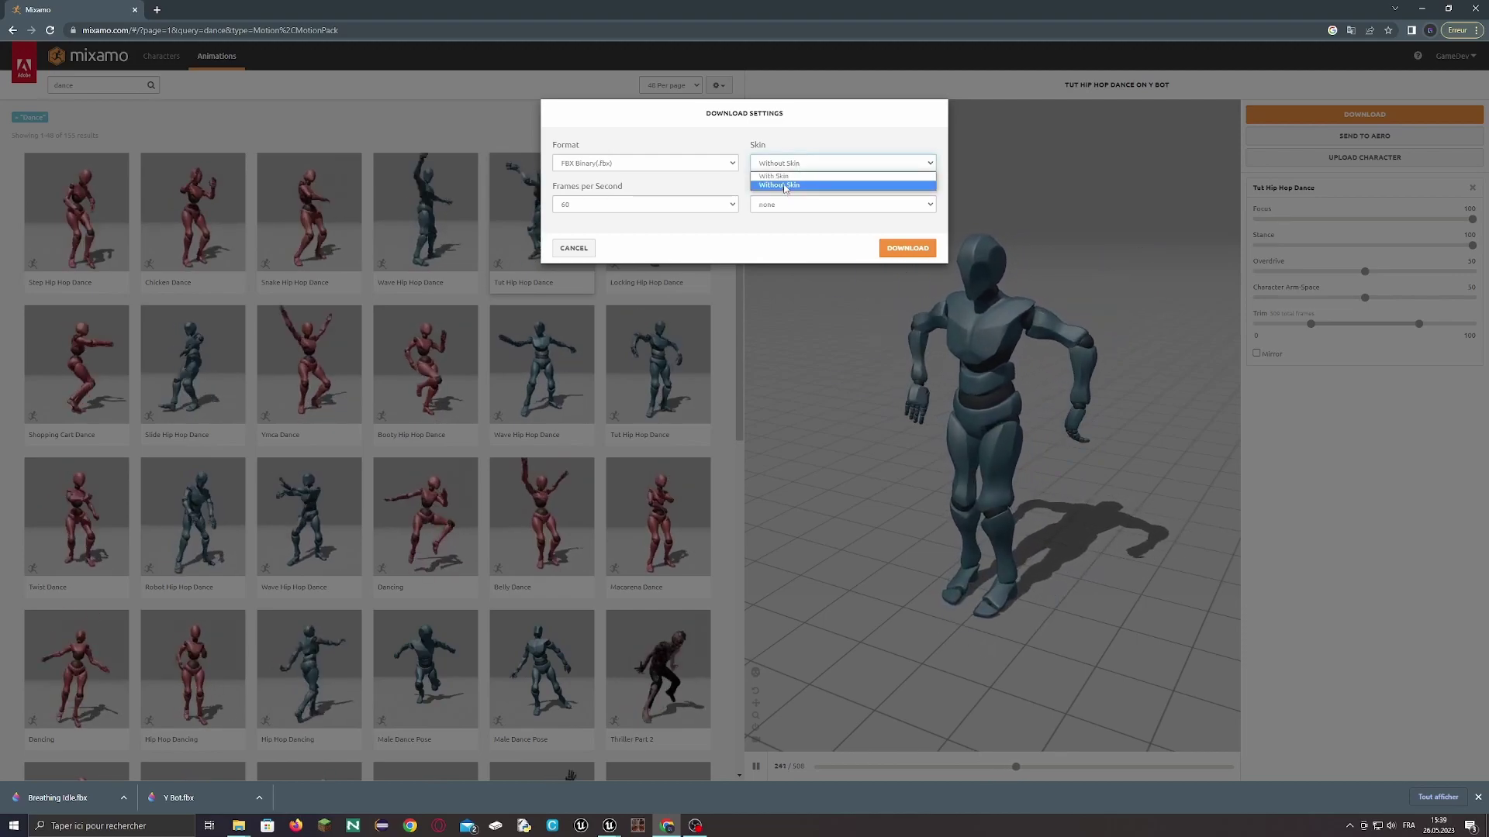
pyautogui.click(798, 185)
pyautogui.click(915, 248)
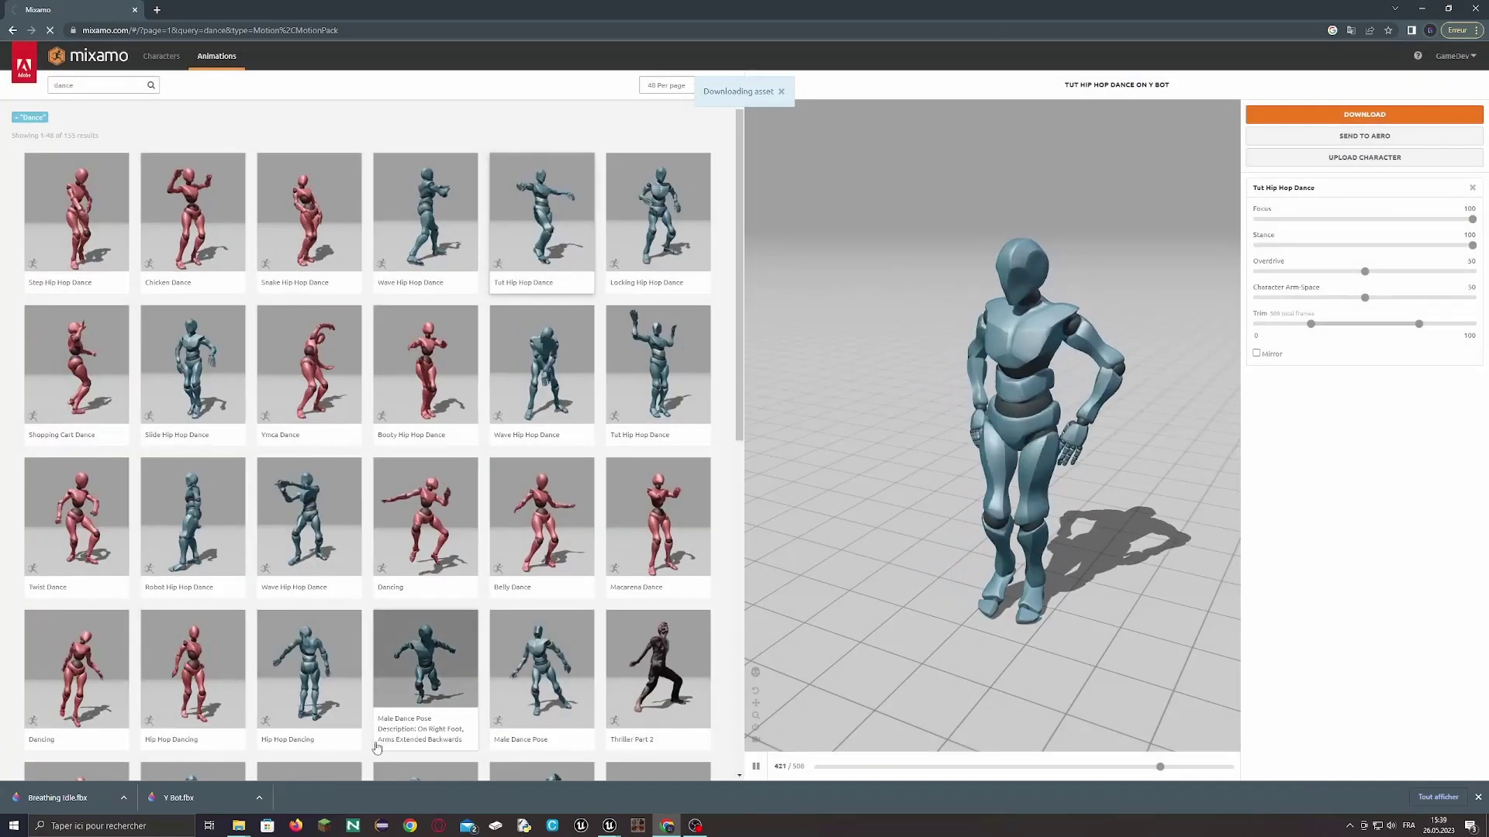
pyautogui.moveTo(238, 829)
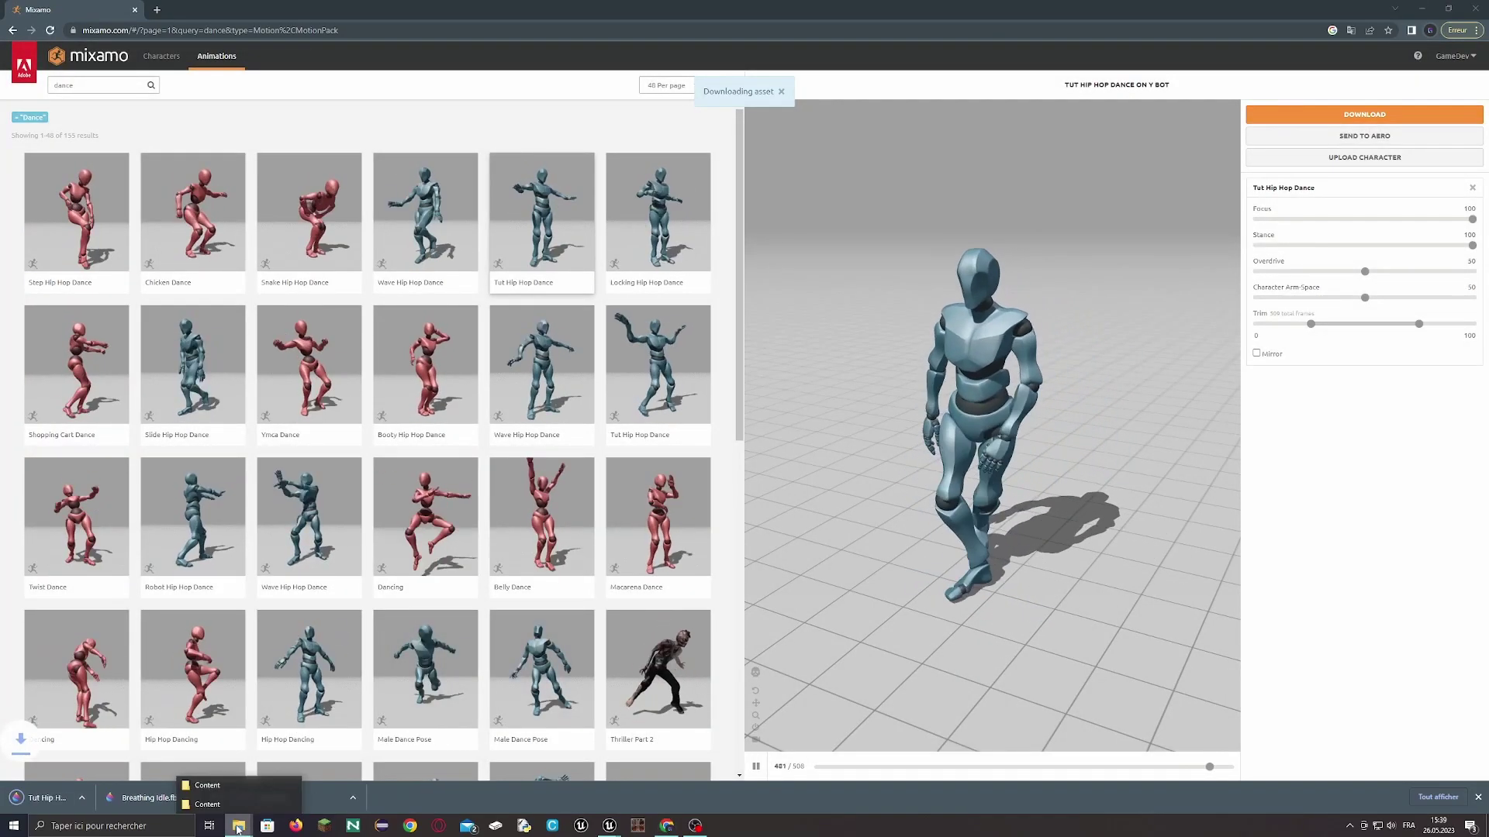
# - Switch to File Explorer, go to the GameDevTut download folder and select Tut Hip Hop Dance.fbx
pyautogui.click(230, 790)
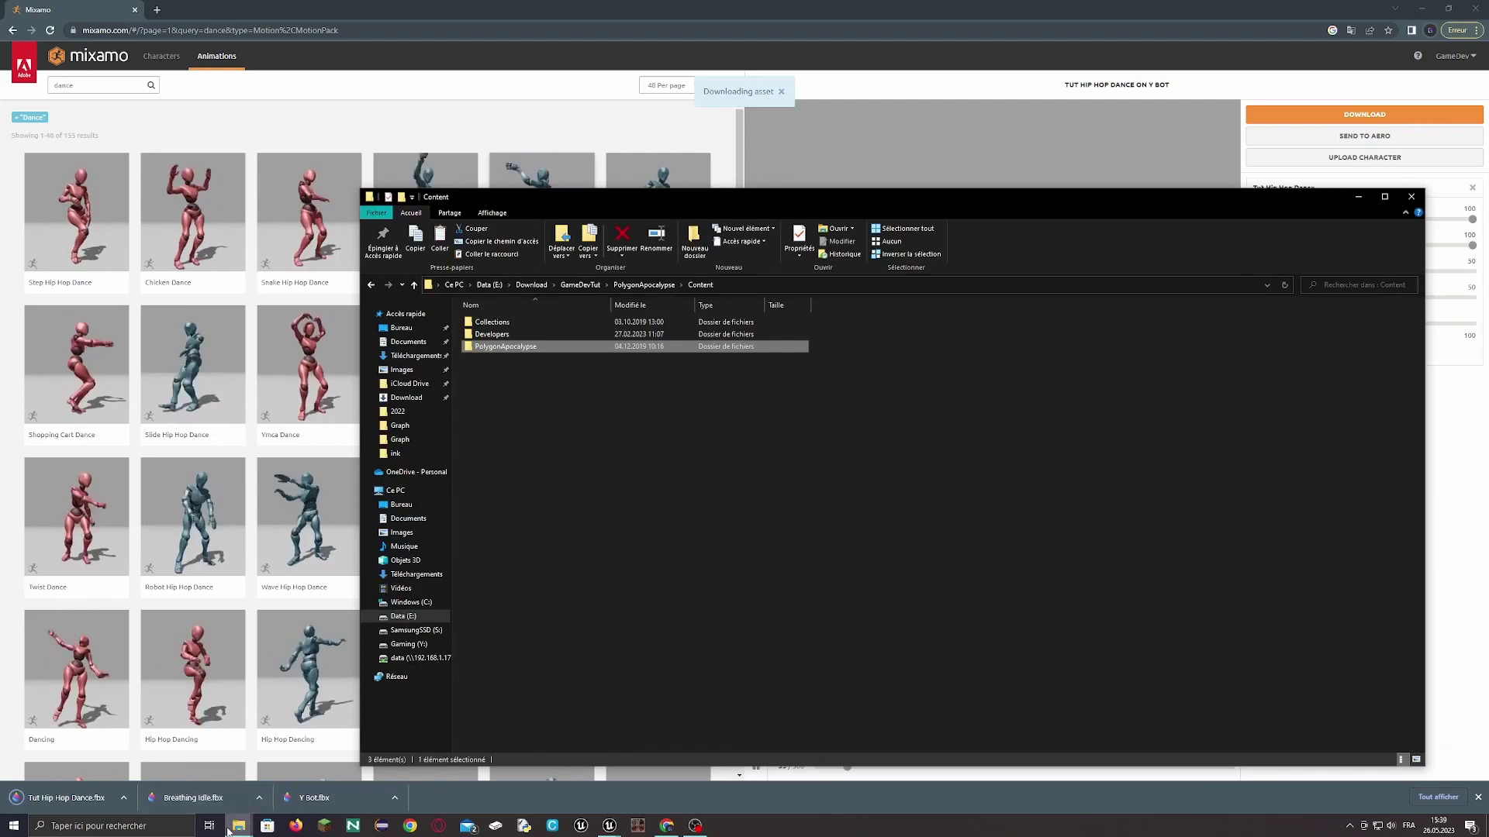
pyautogui.click(256, 784)
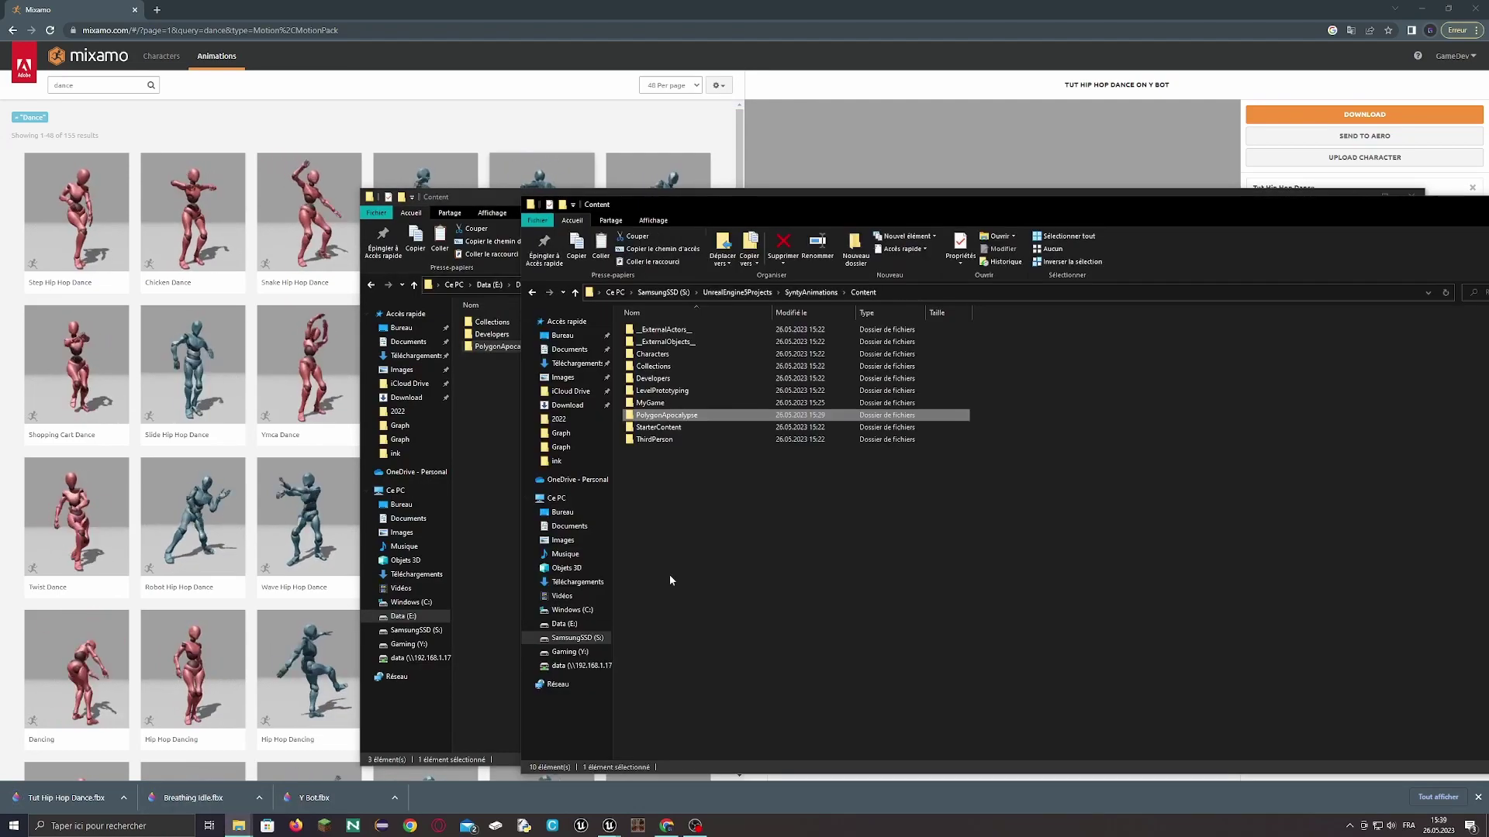
pyautogui.click(747, 535)
pyautogui.click(499, 469)
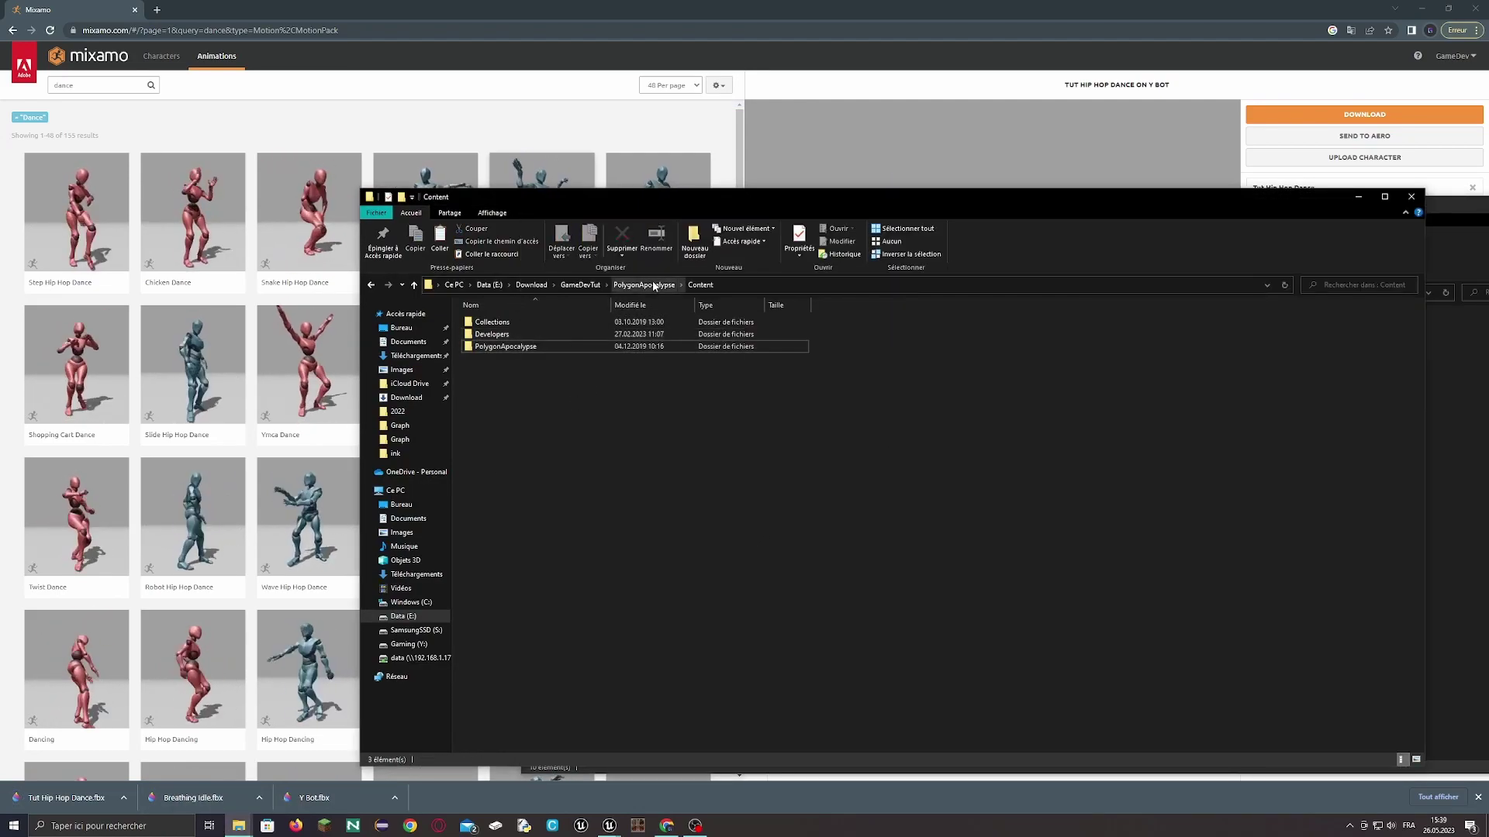
pyautogui.click(591, 285)
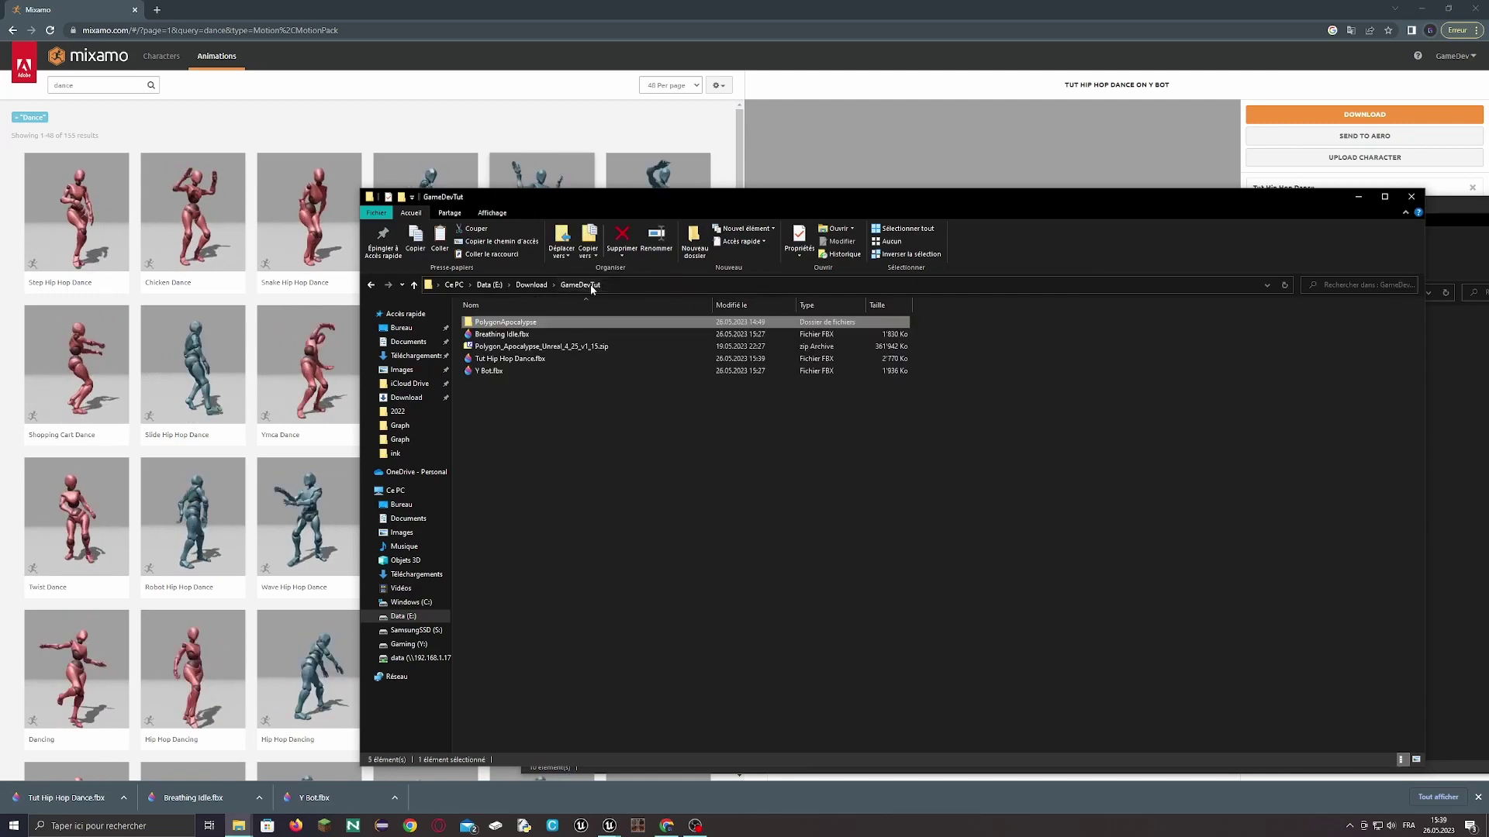
pyautogui.click(510, 359)
# - Switch to the Unreal level editor and import Tut Hip Hop Dance.fbx into the Mixamo Animations folder using Y_Bot_Skeleton
pyautogui.click(610, 825)
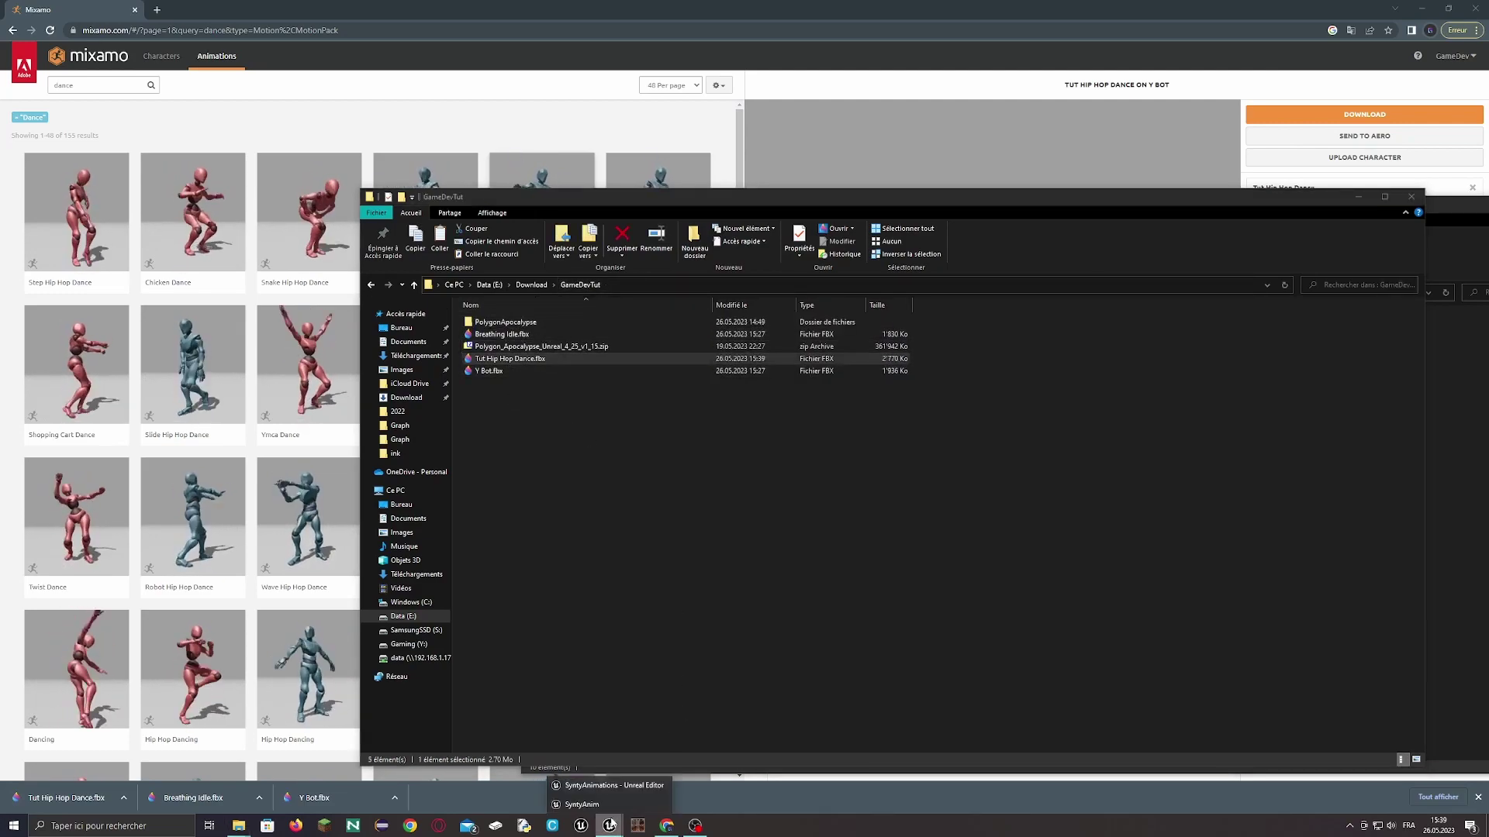
pyautogui.click(610, 768)
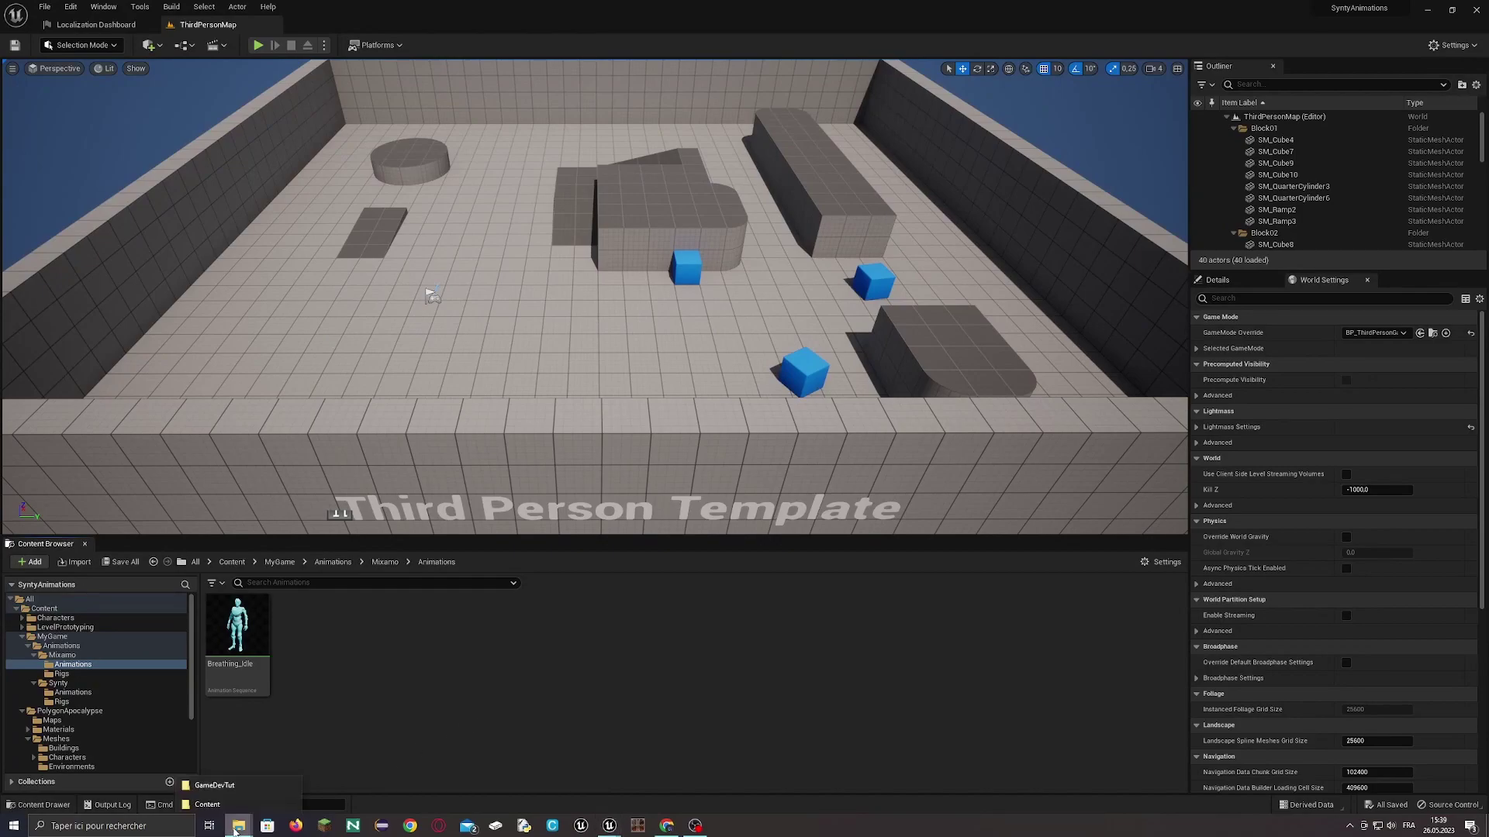
pyautogui.click(229, 786)
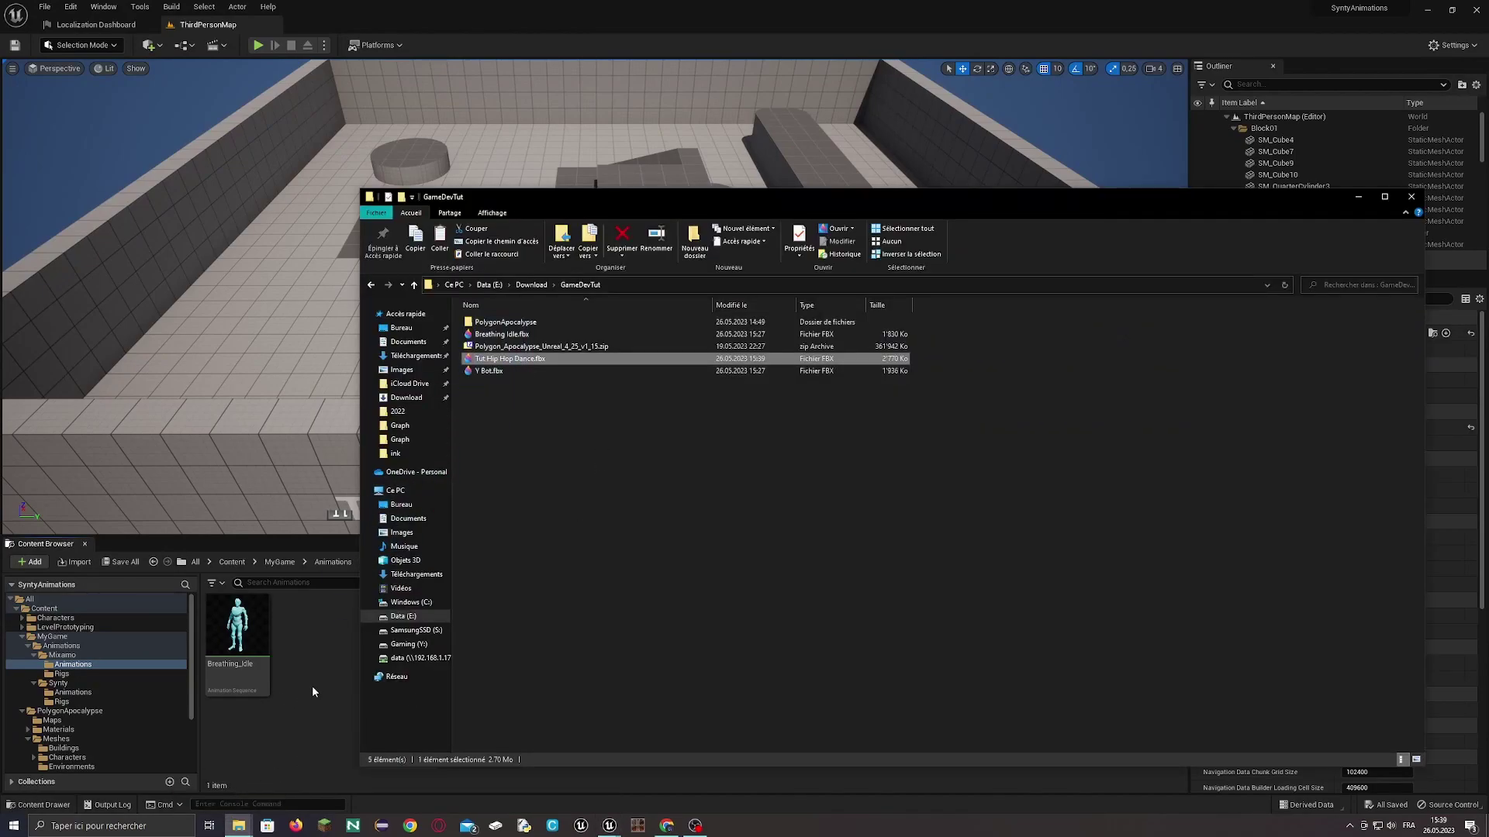
pyautogui.click(1356, 199)
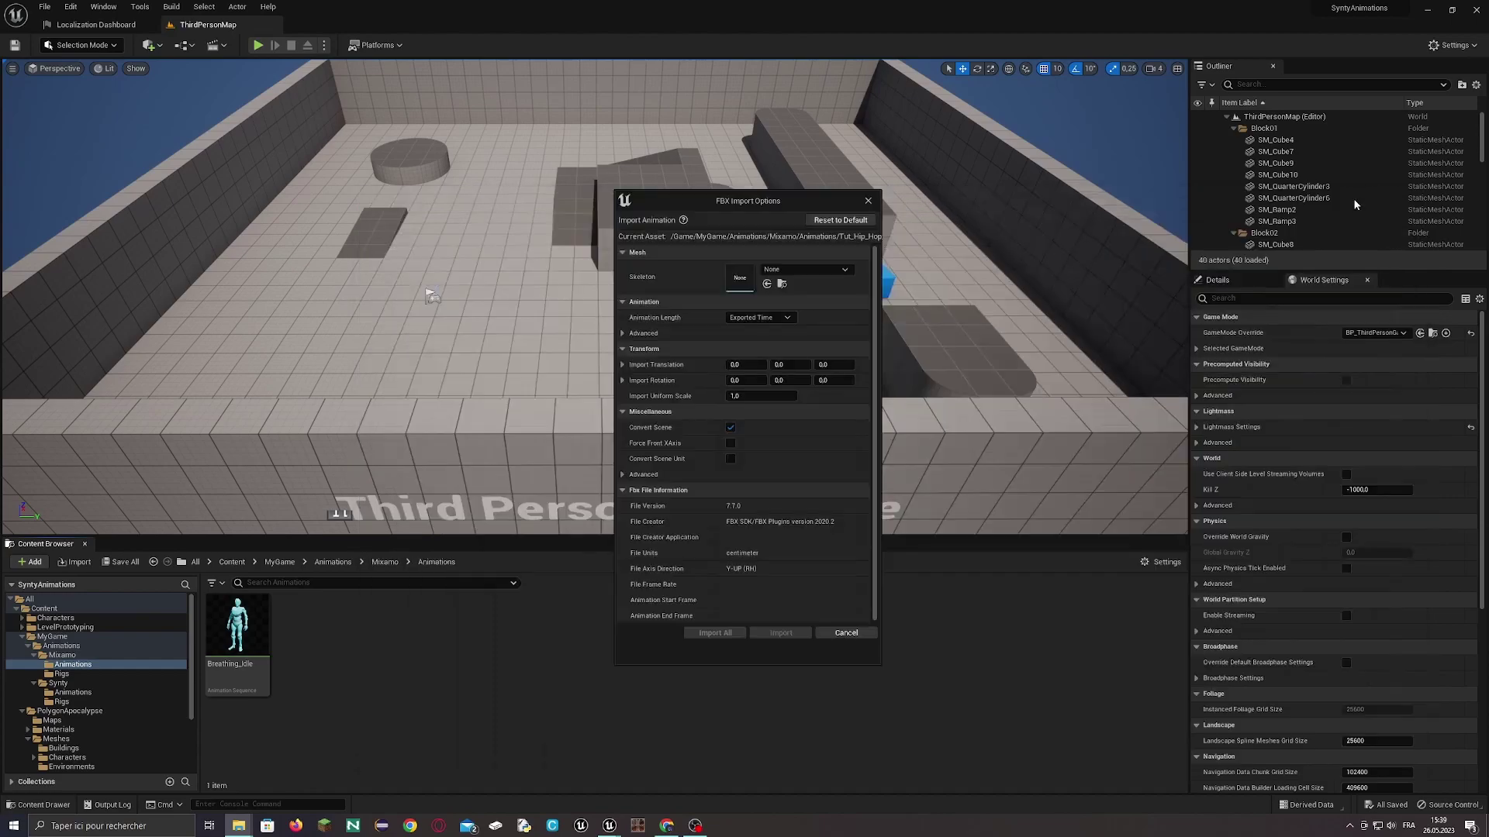
pyautogui.click(785, 269)
pyautogui.write('y bot')
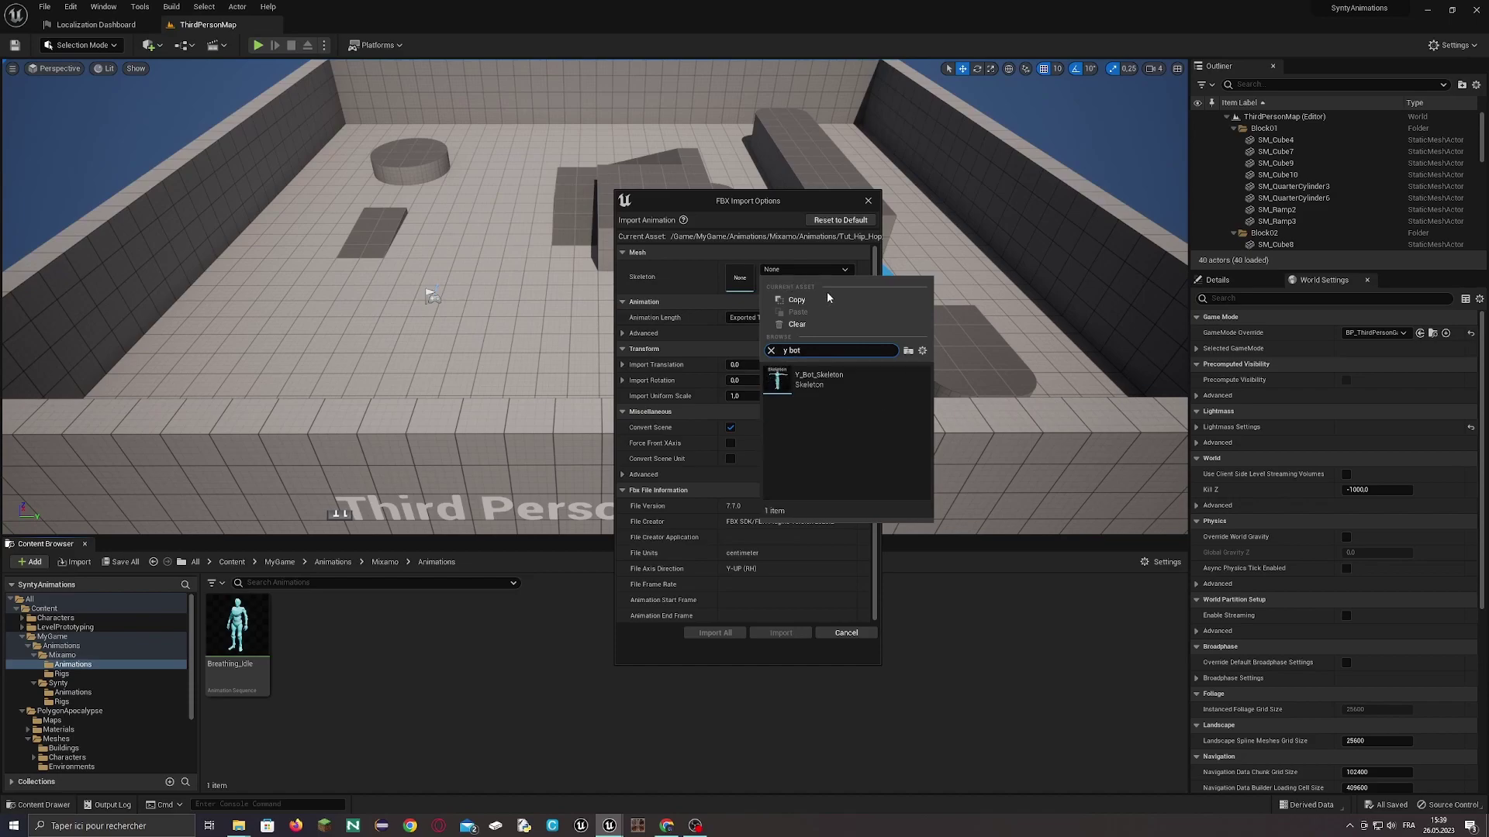
pyautogui.click(807, 379)
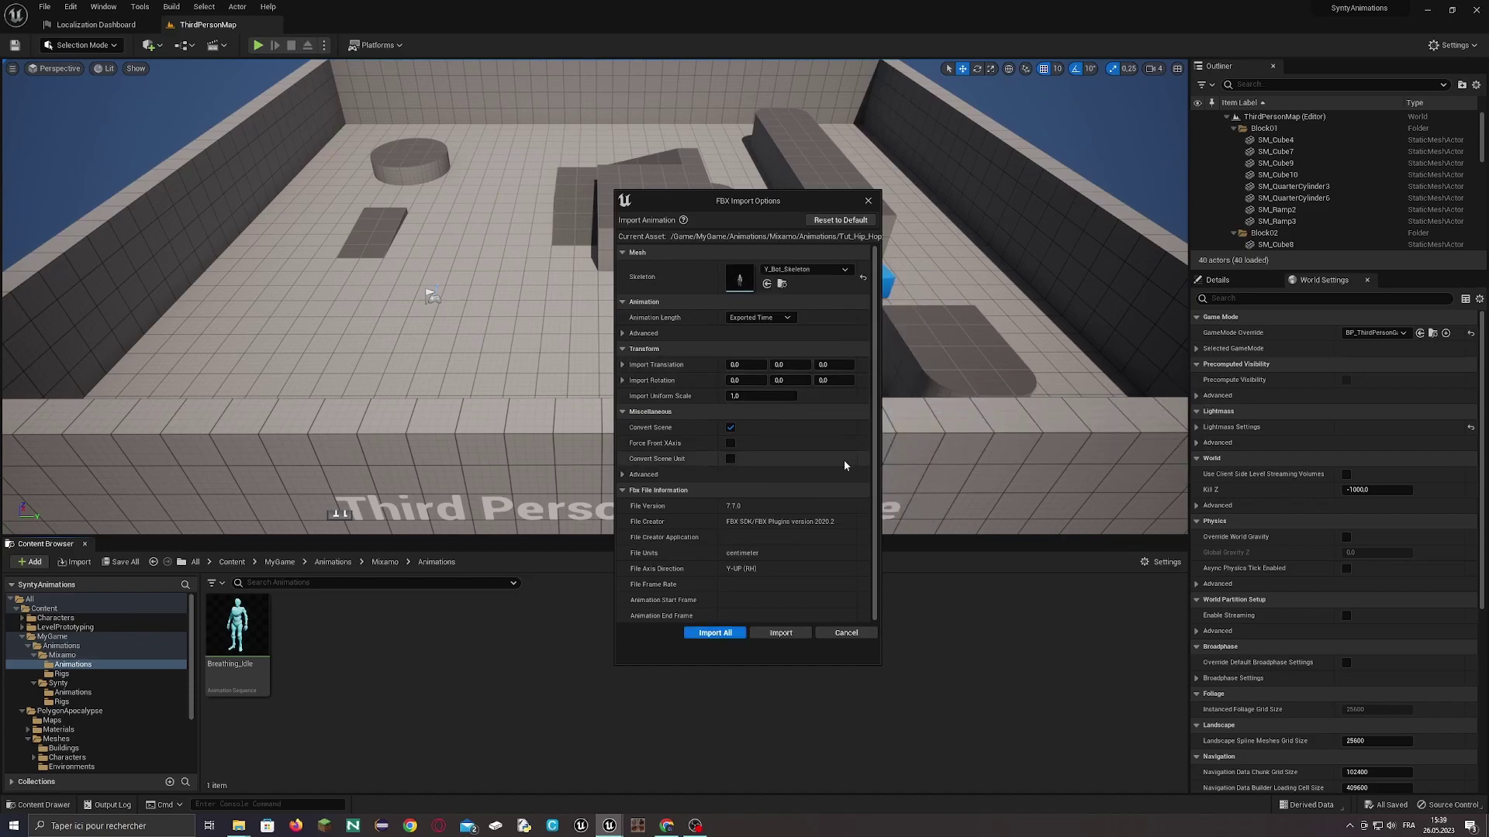
pyautogui.click(781, 633)
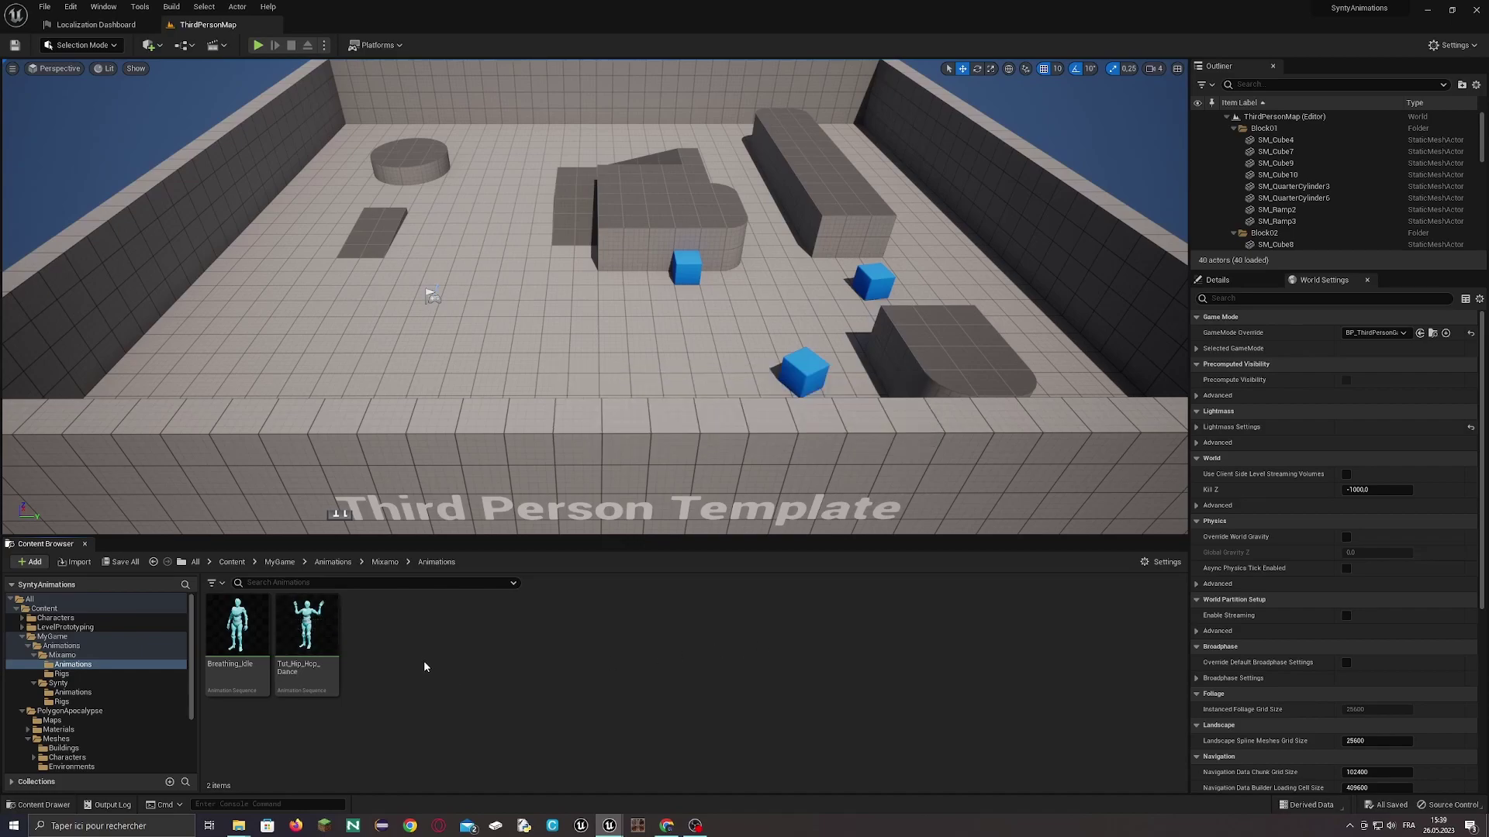
# - Start duplicating and retargeting the Tut_Hip_Hop_Dance animation with MixamoRetargeter, using the prefix Synty_ for the new asset
pyautogui.rightClick(317, 632)
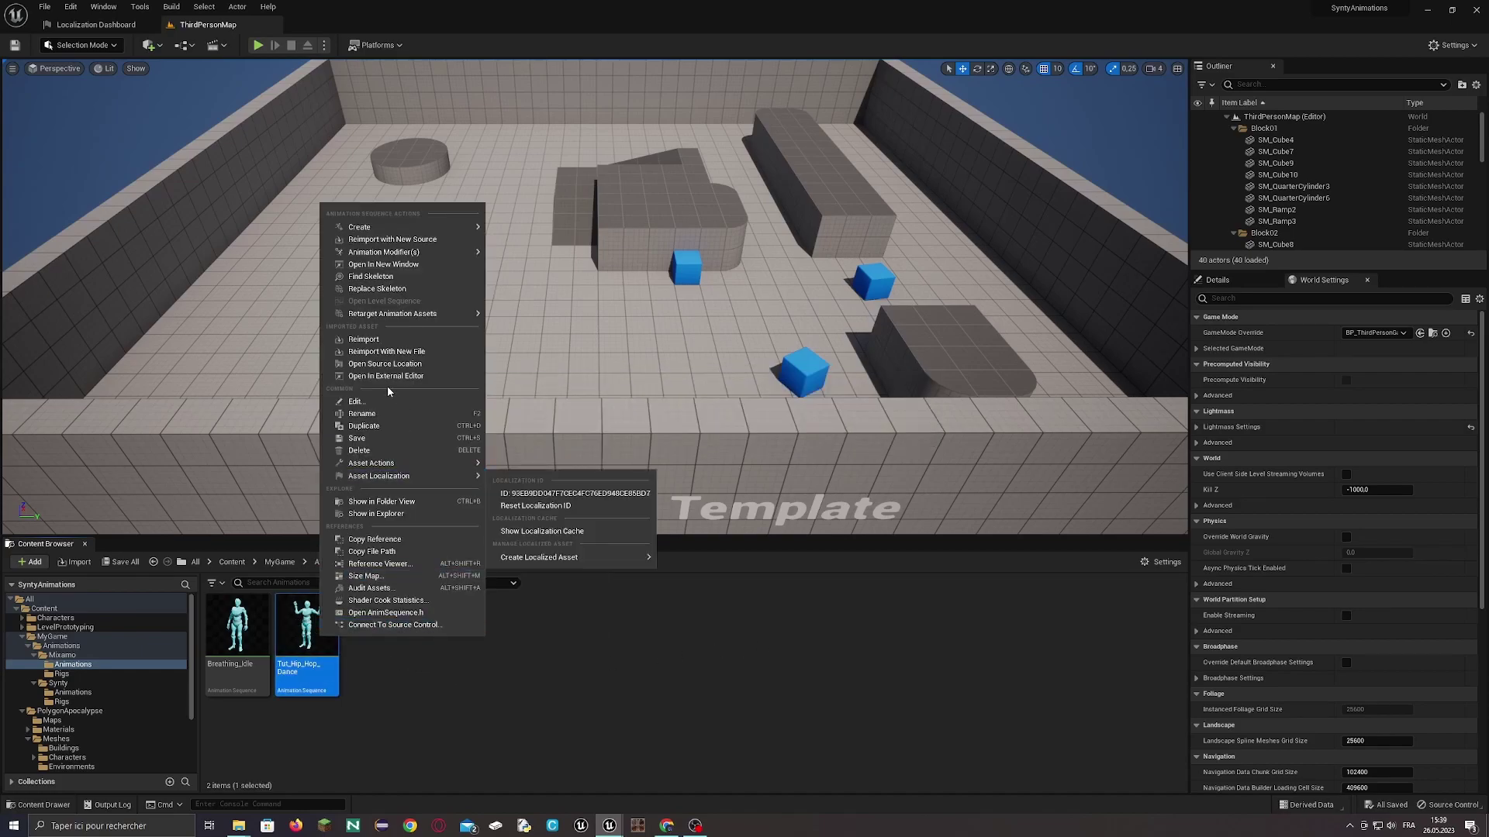
pyautogui.moveTo(439, 314)
pyautogui.click(543, 322)
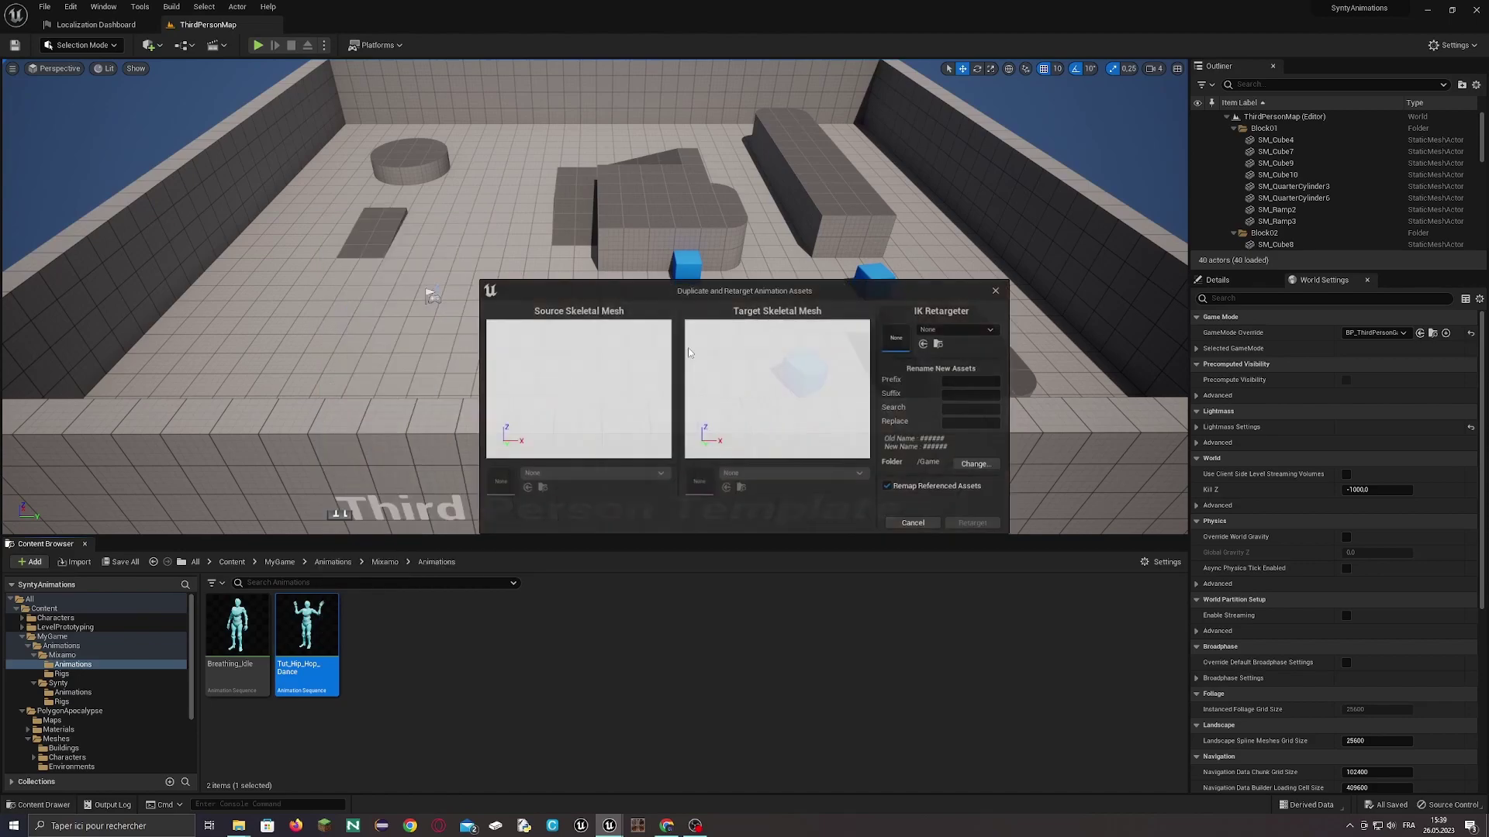
pyautogui.click(970, 329)
pyautogui.click(1008, 467)
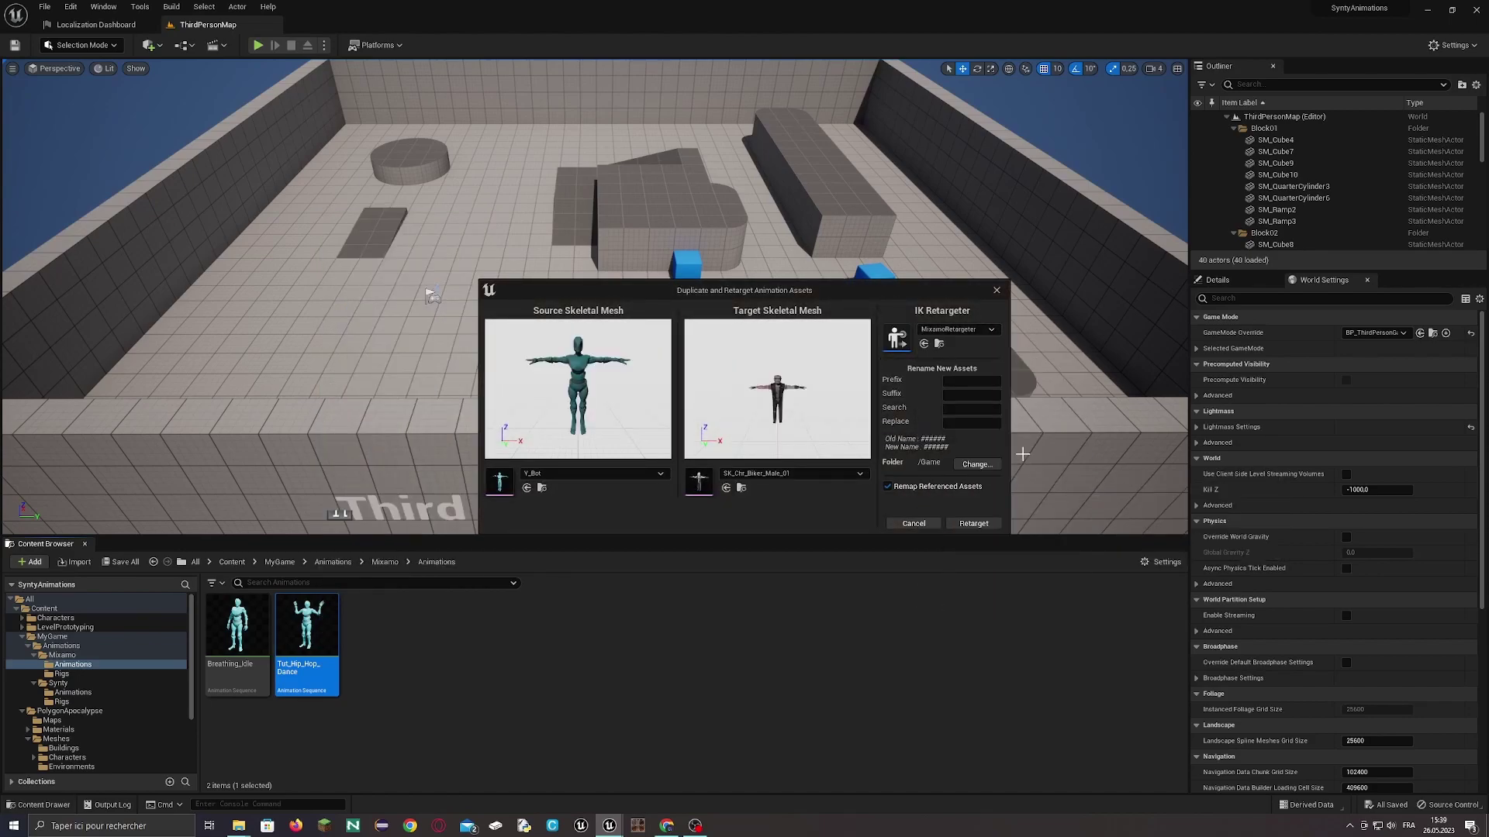
pyautogui.write('Synty_')
# - Retarget the dance into the MyGame/Animations/Synty/Animations folder, and open the retargeted animation to preview and save it
pyautogui.click(976, 465)
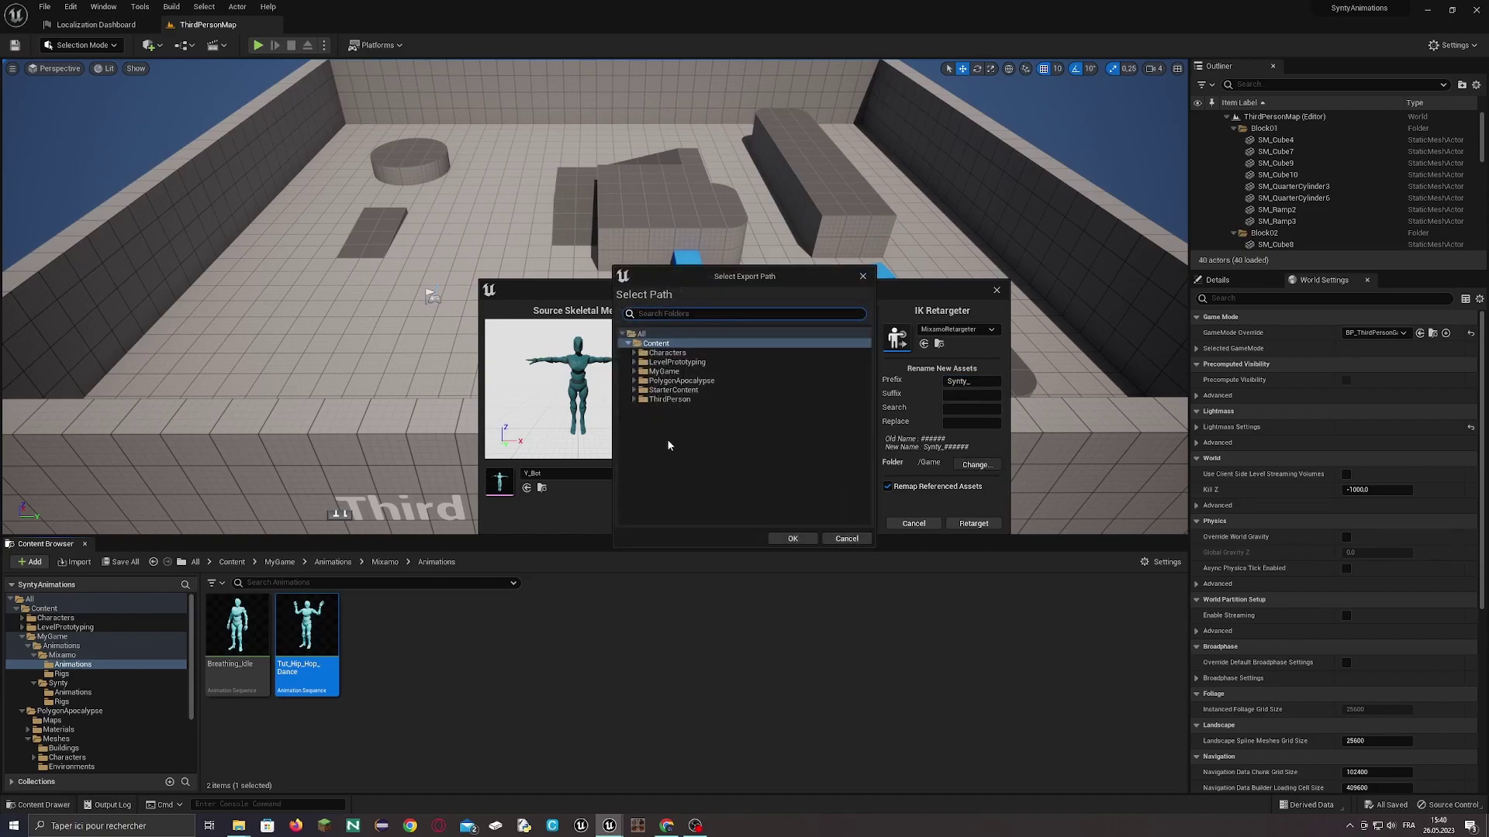
pyautogui.click(634, 373)
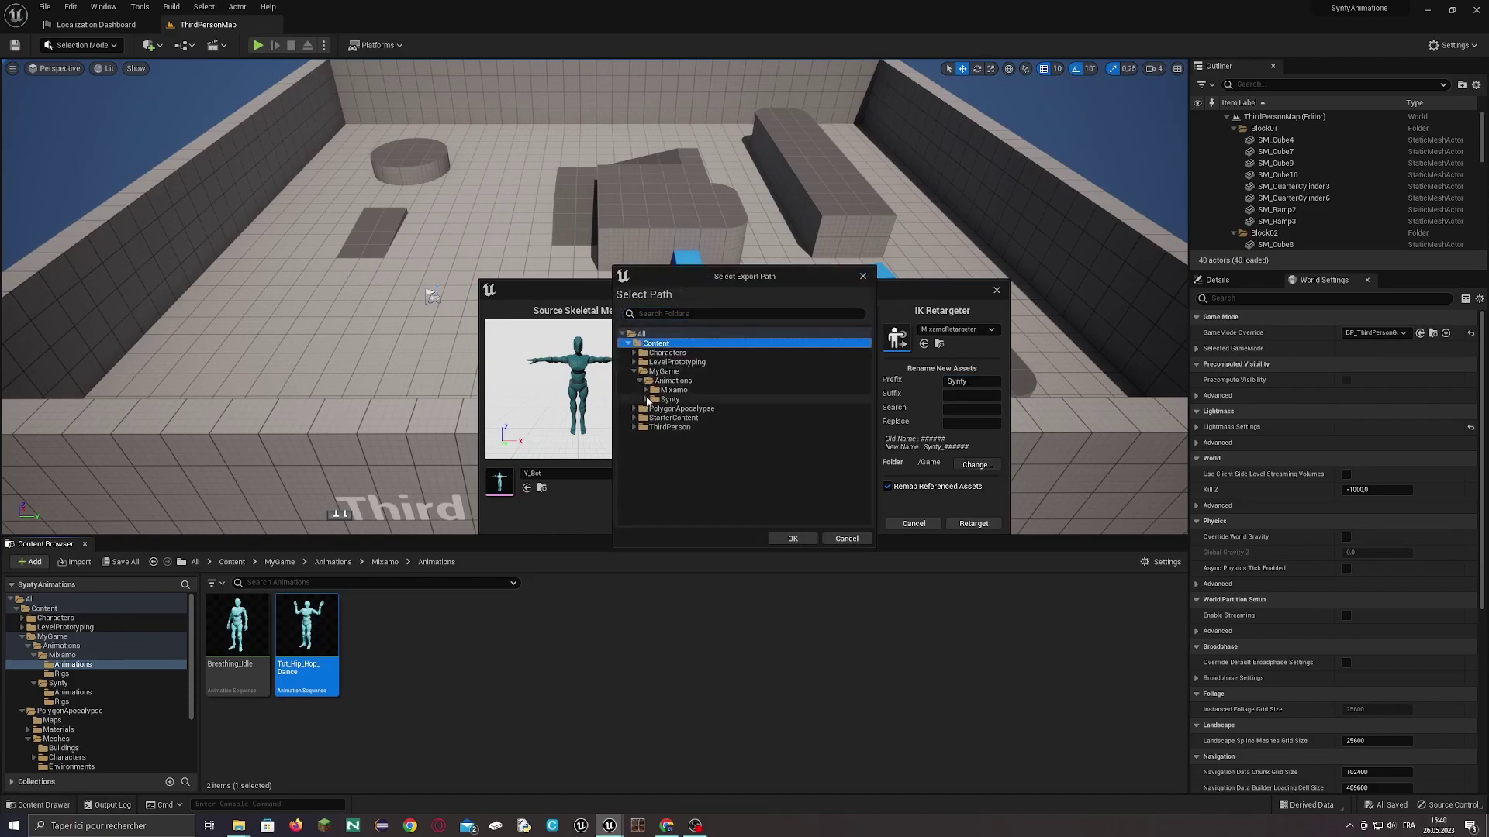
pyautogui.click(672, 410)
pyautogui.click(794, 540)
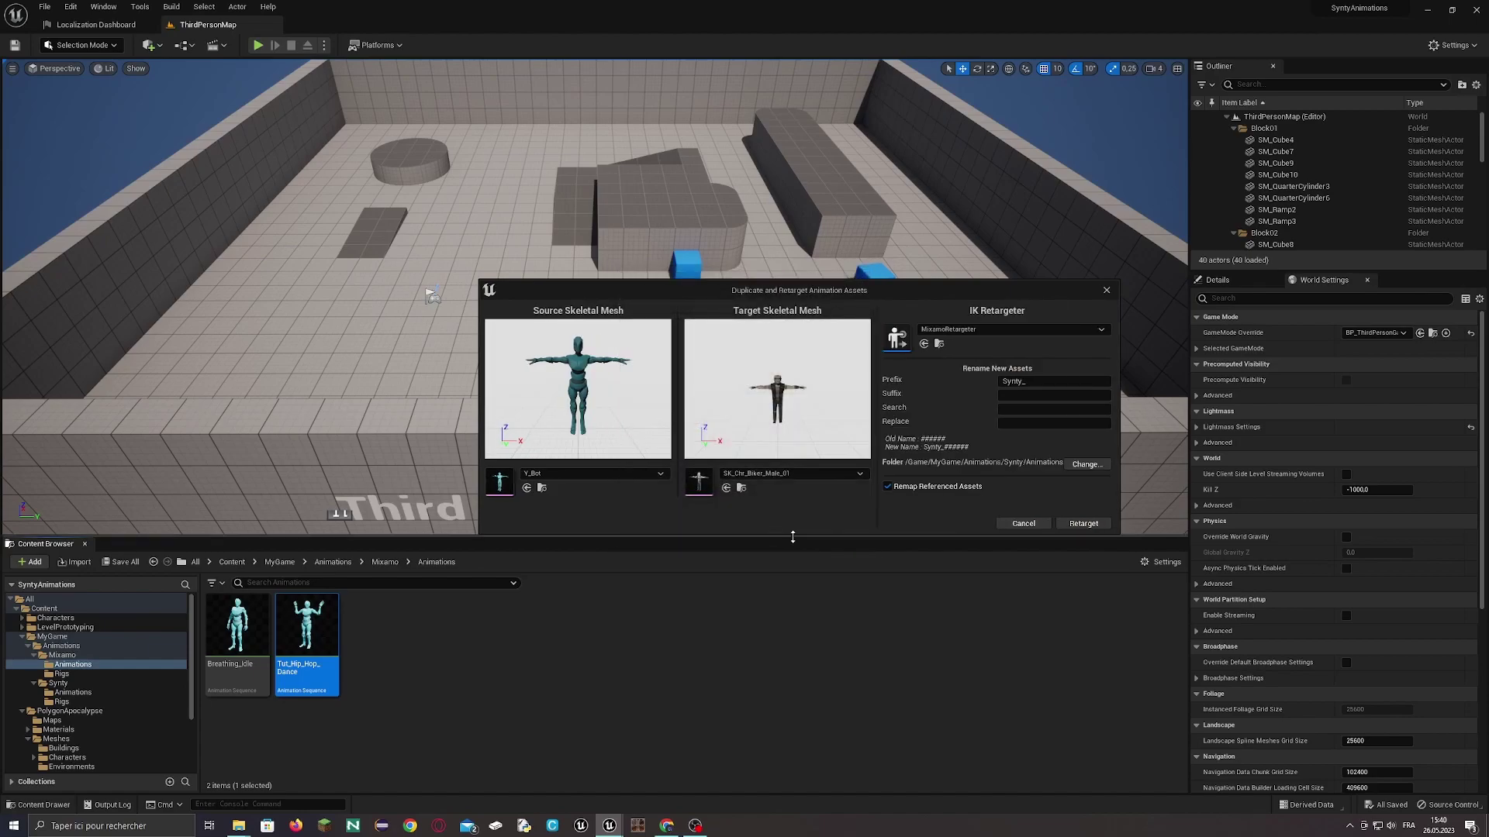
pyautogui.click(1083, 525)
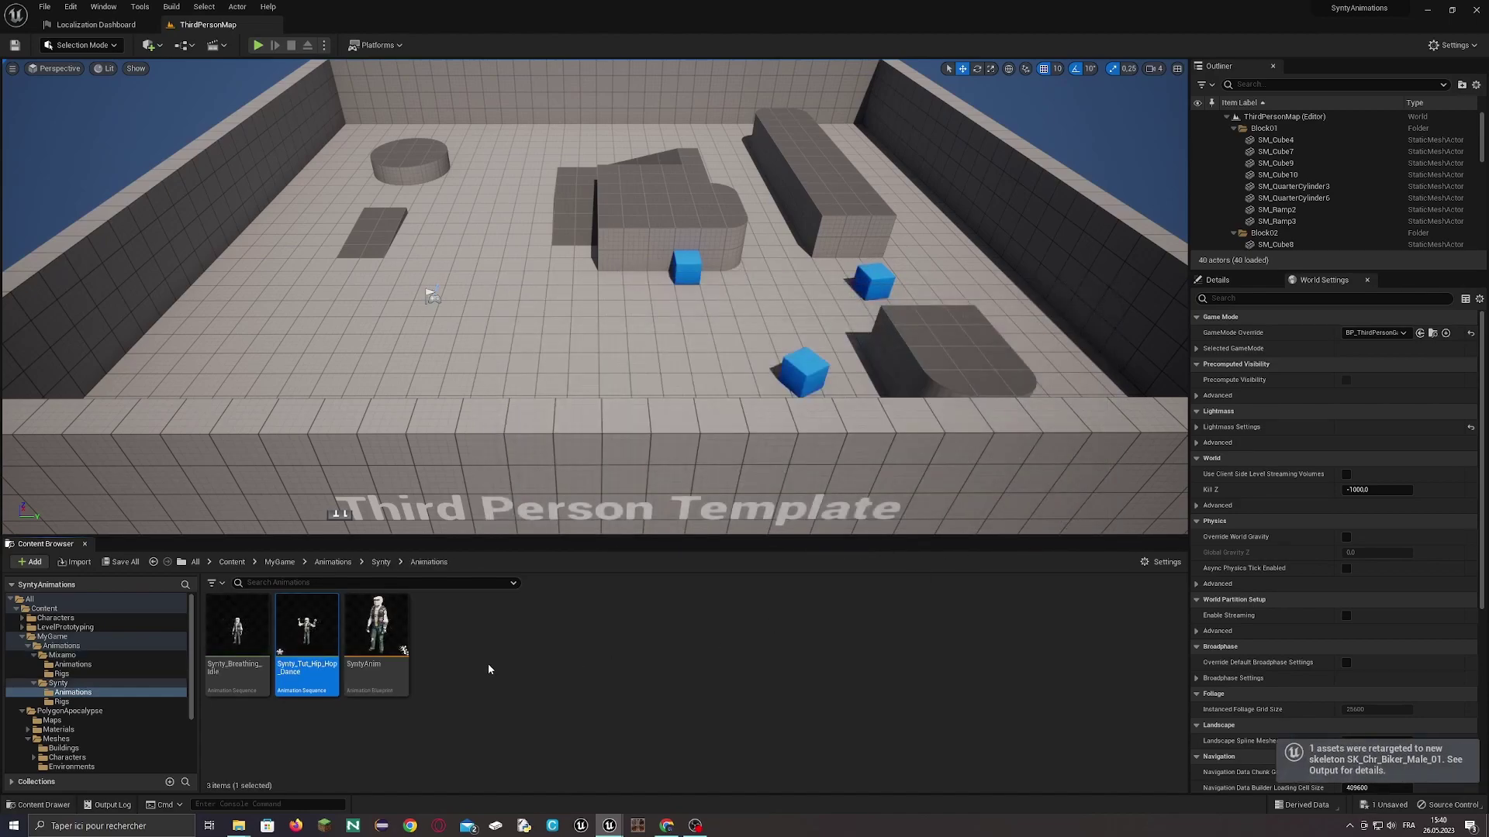
pyautogui.doubleClick(325, 636)
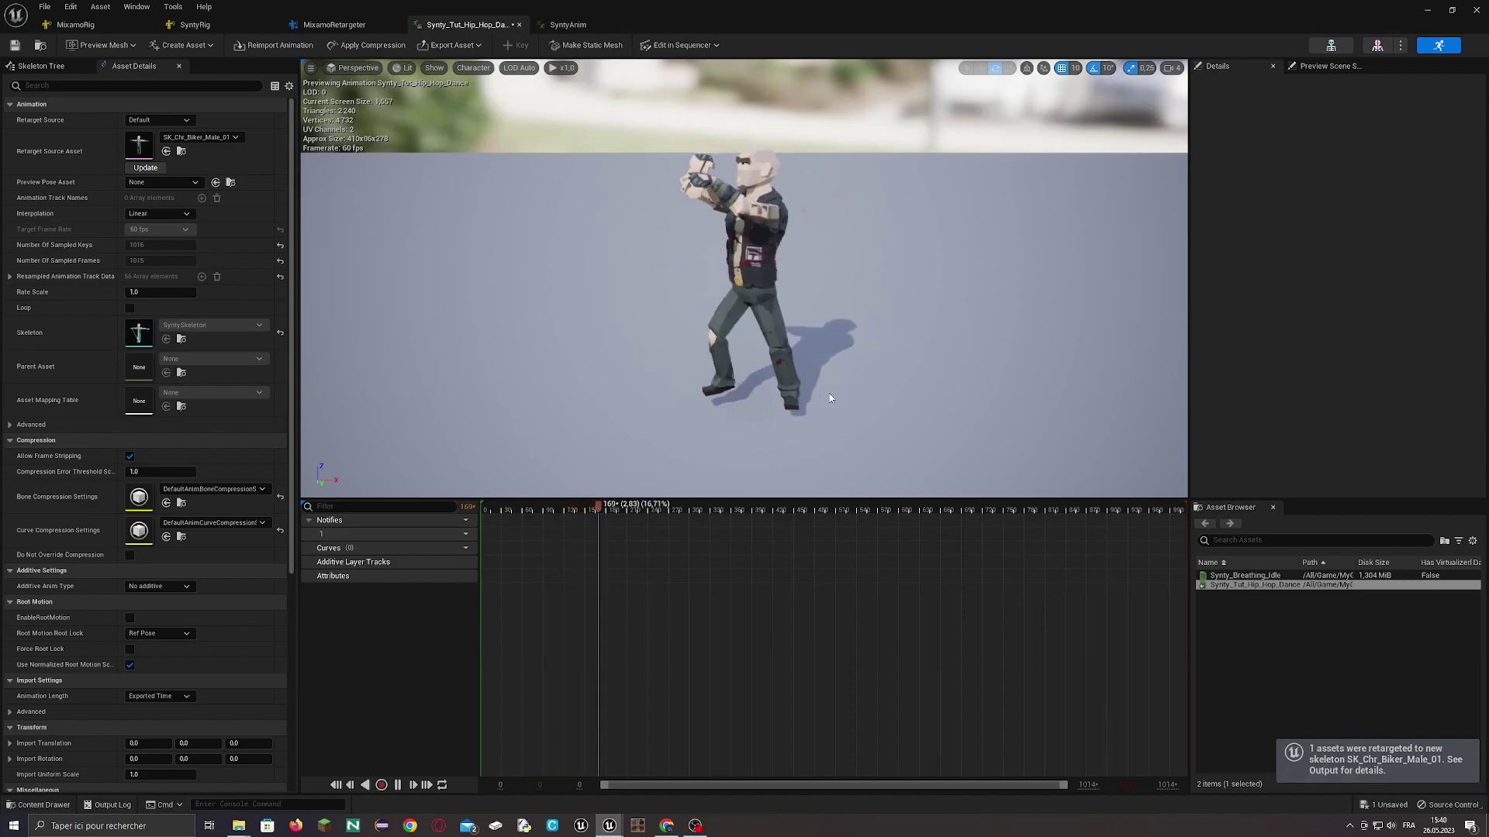
pyautogui.hotkey('ctrl', 's')
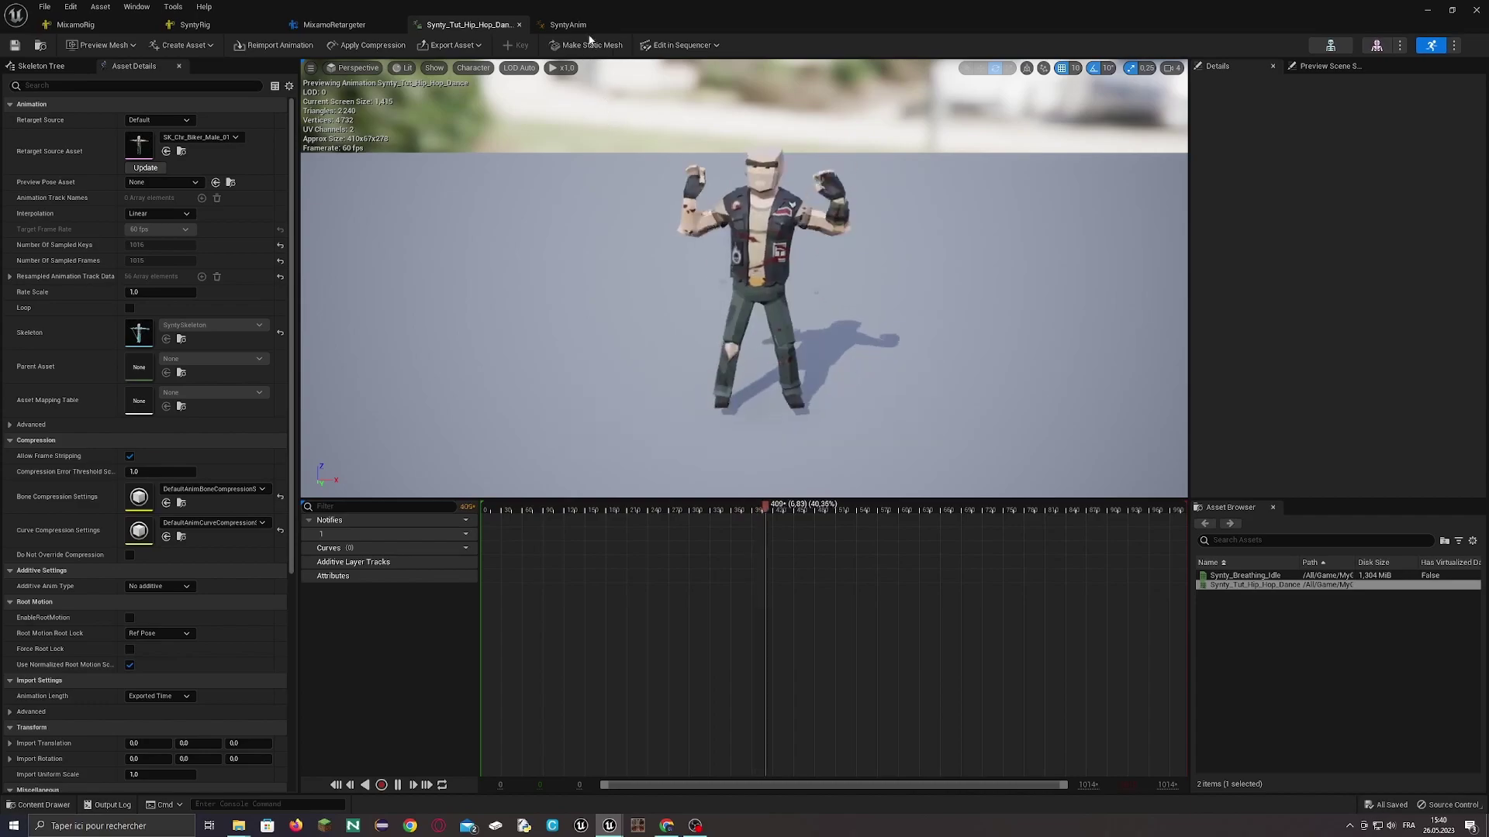
# - In SyntyAnim's AnimGraph, replace Synty_Breathing_Idle with Synty_Tut_Hip_Hop_Dance feeding the Output Pose, and compile the blueprint
pyautogui.click(570, 25)
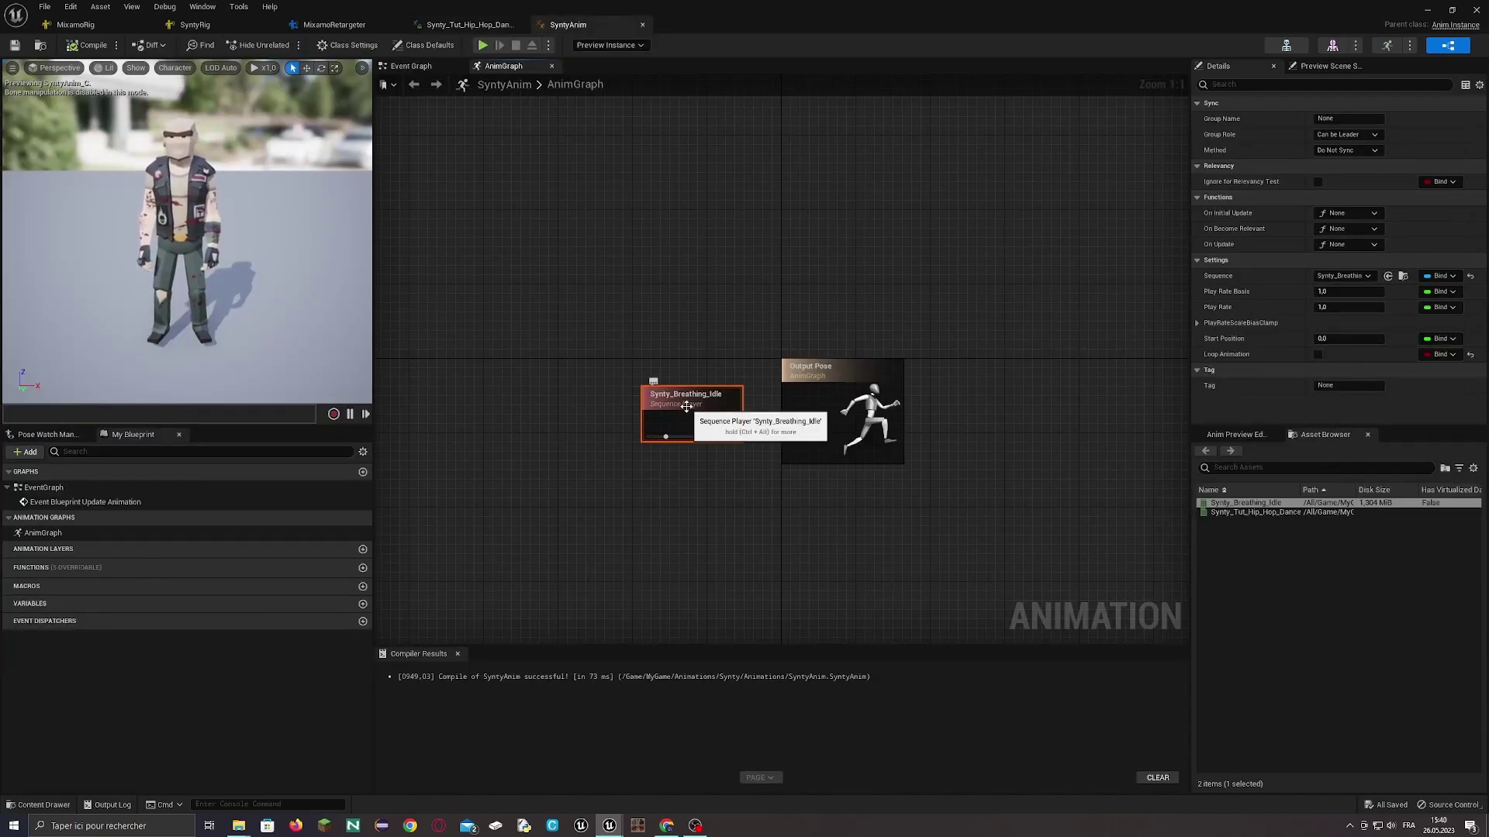
pyautogui.press('Delete')
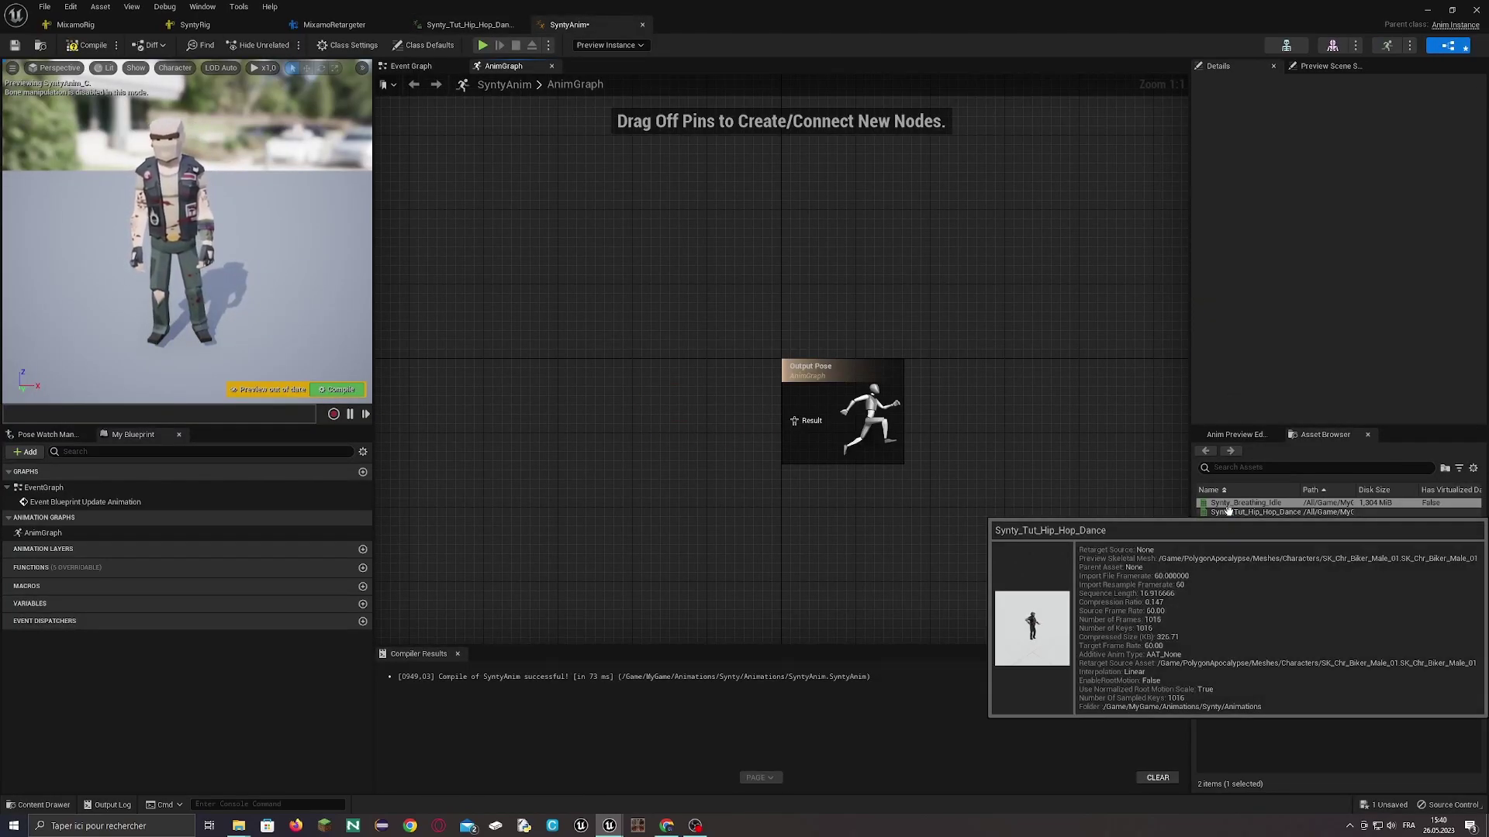
pyautogui.moveTo(1240, 513); pyautogui.dragTo(793, 431)
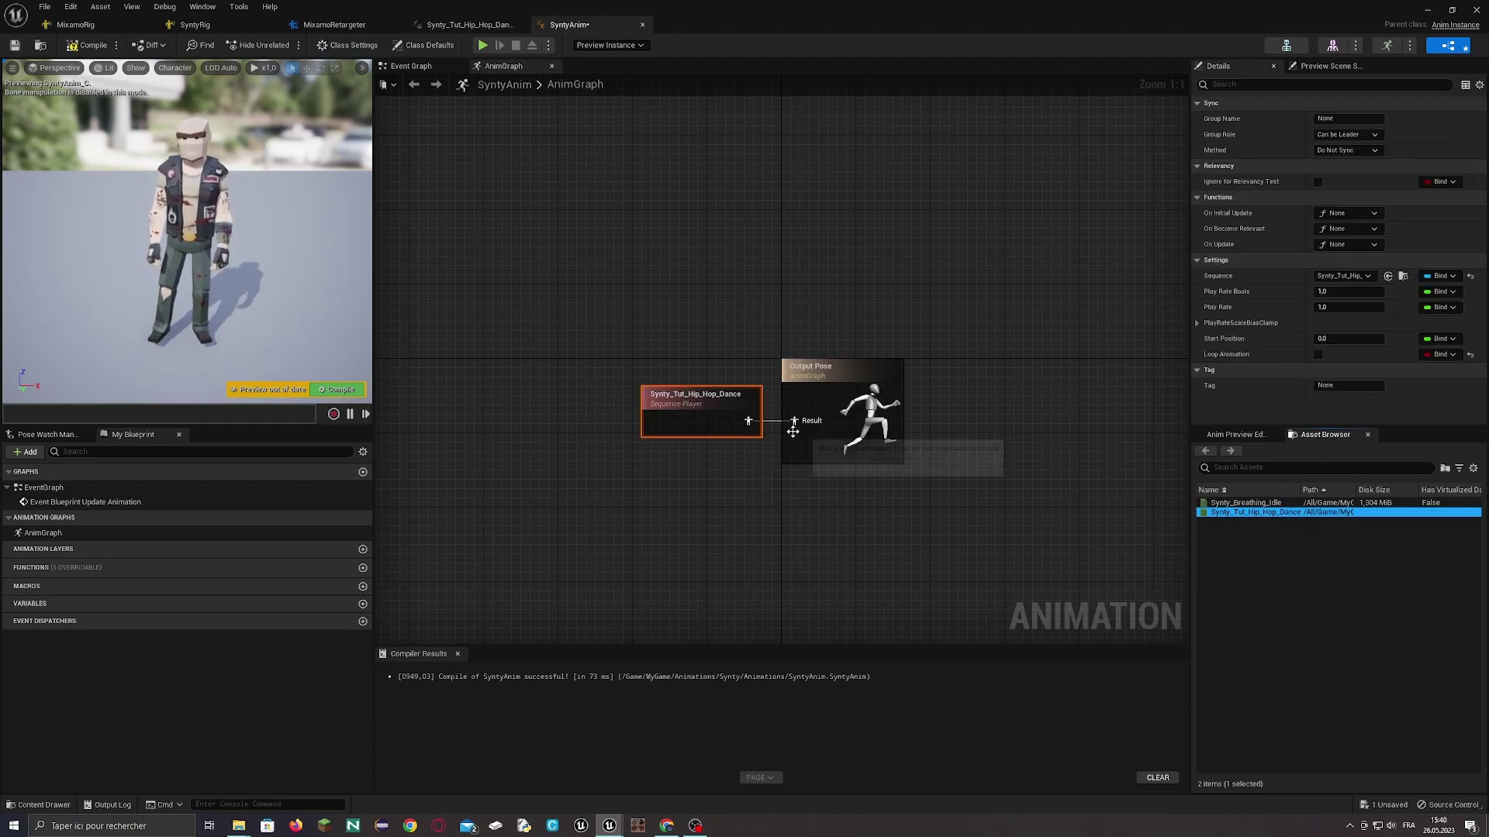
pyautogui.click(84, 48)
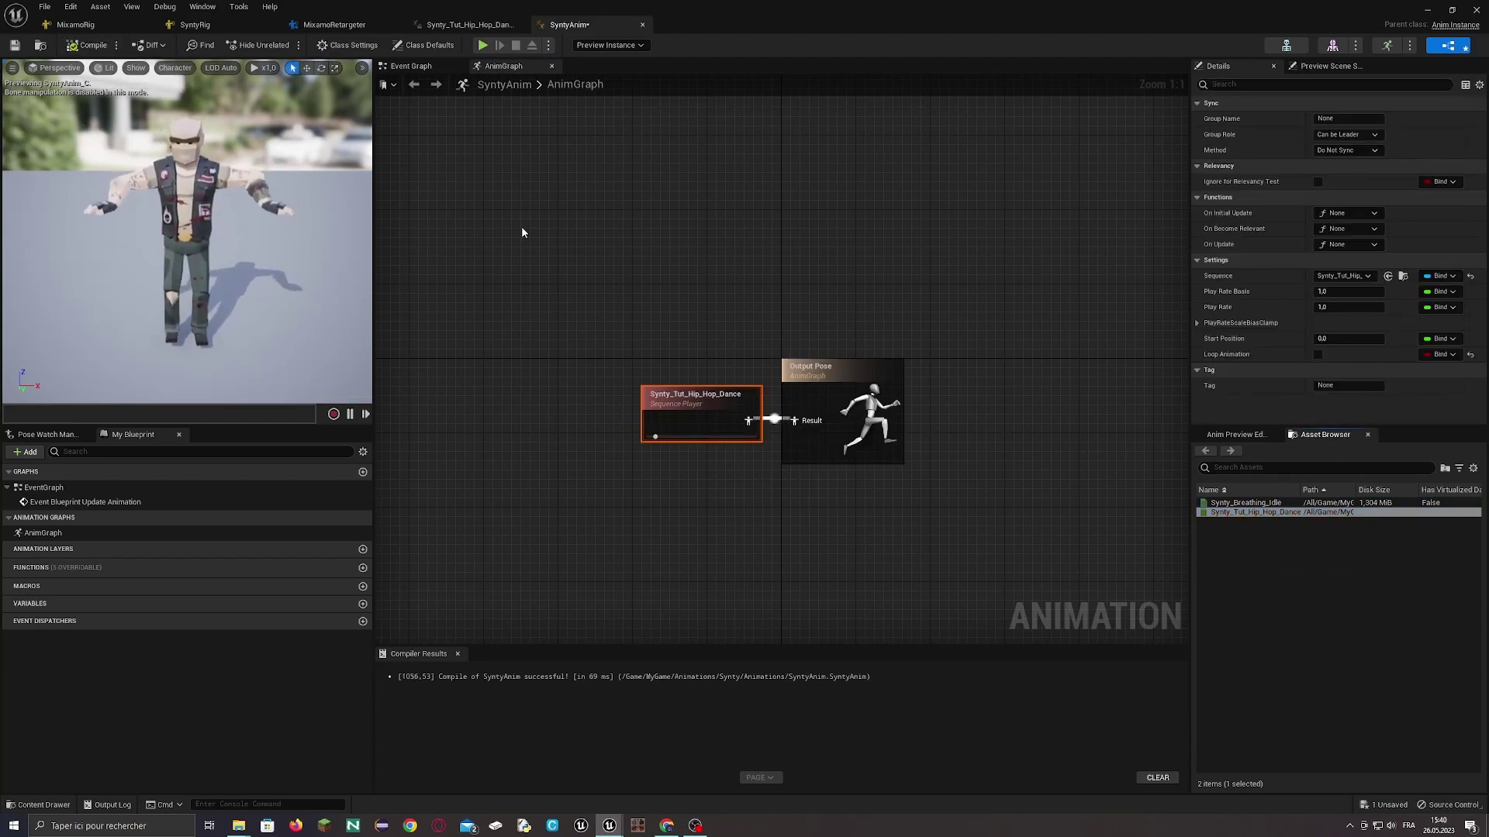